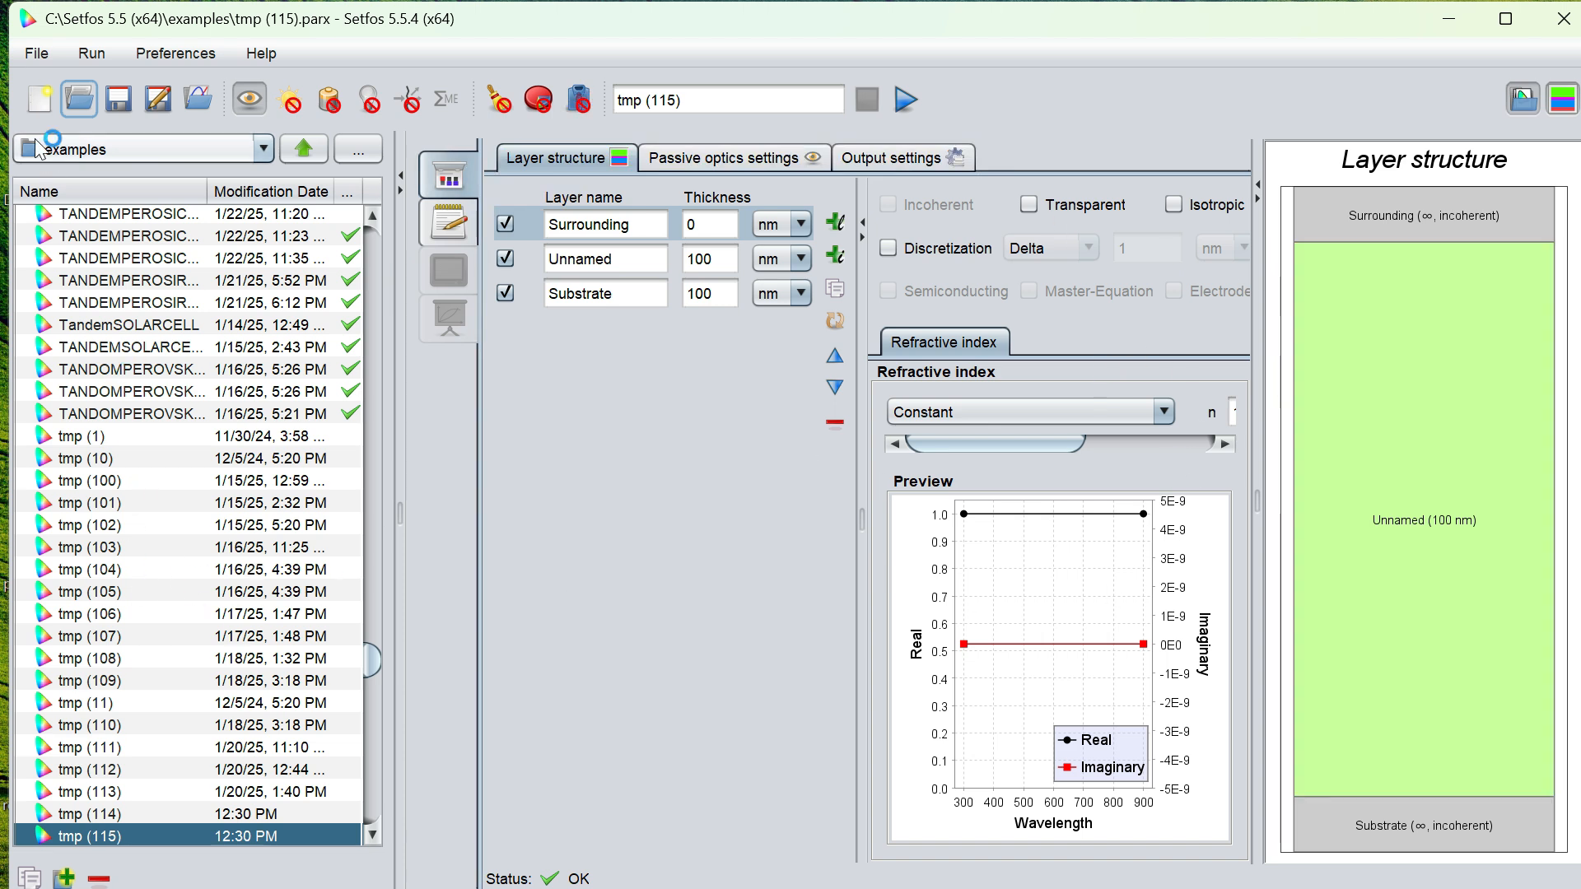
Create a new simulation file and collapse the structure preview and the file list
click(28, 108)
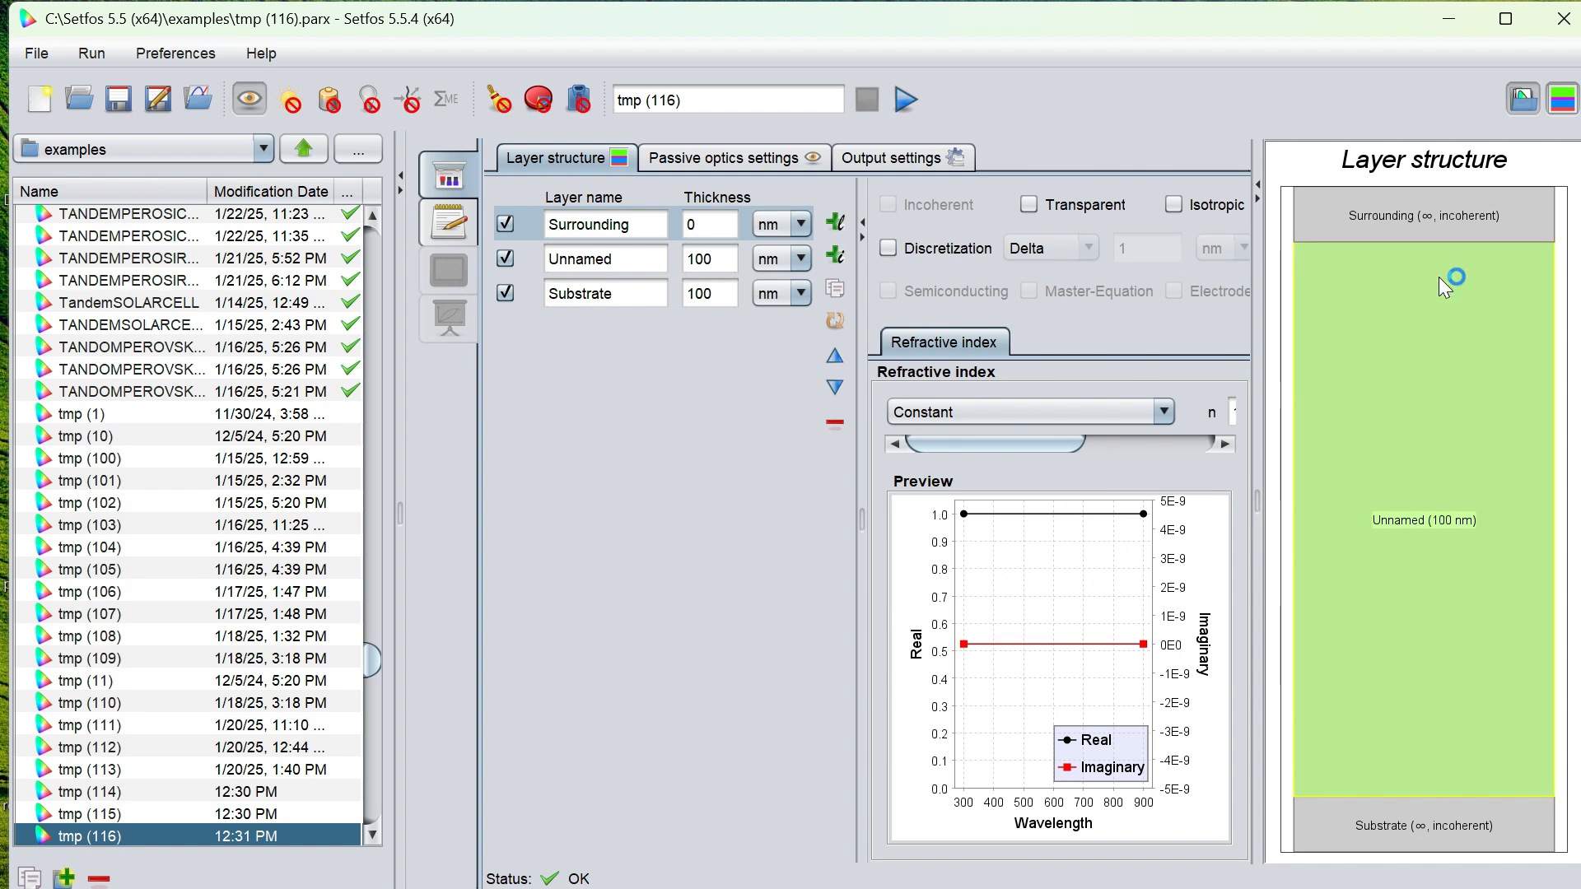
mouse_move(1174, 249)
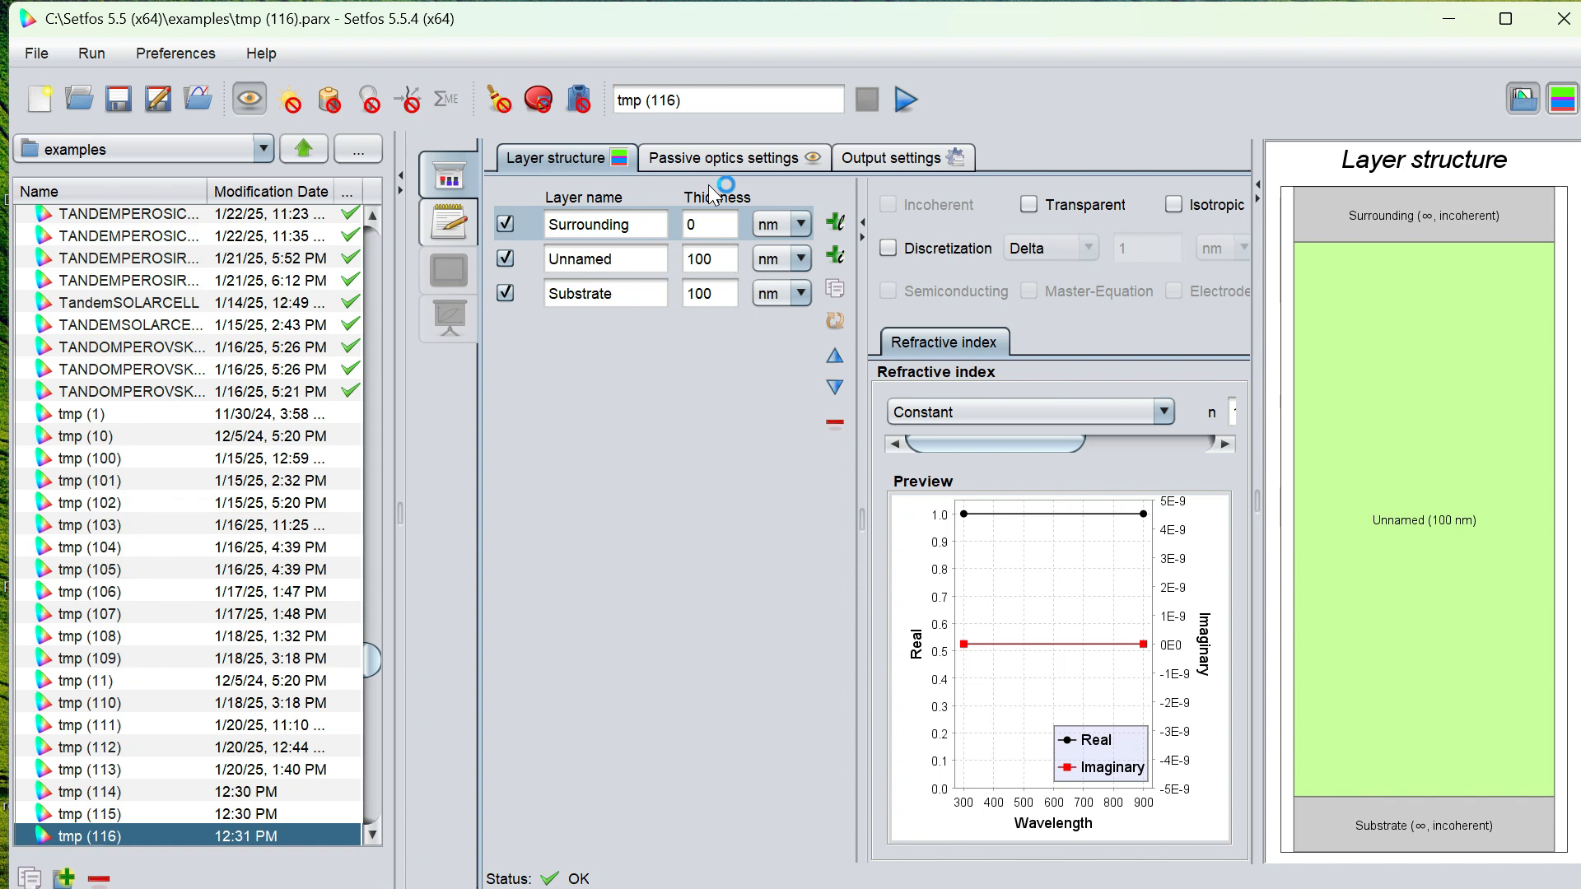
click(1257, 199)
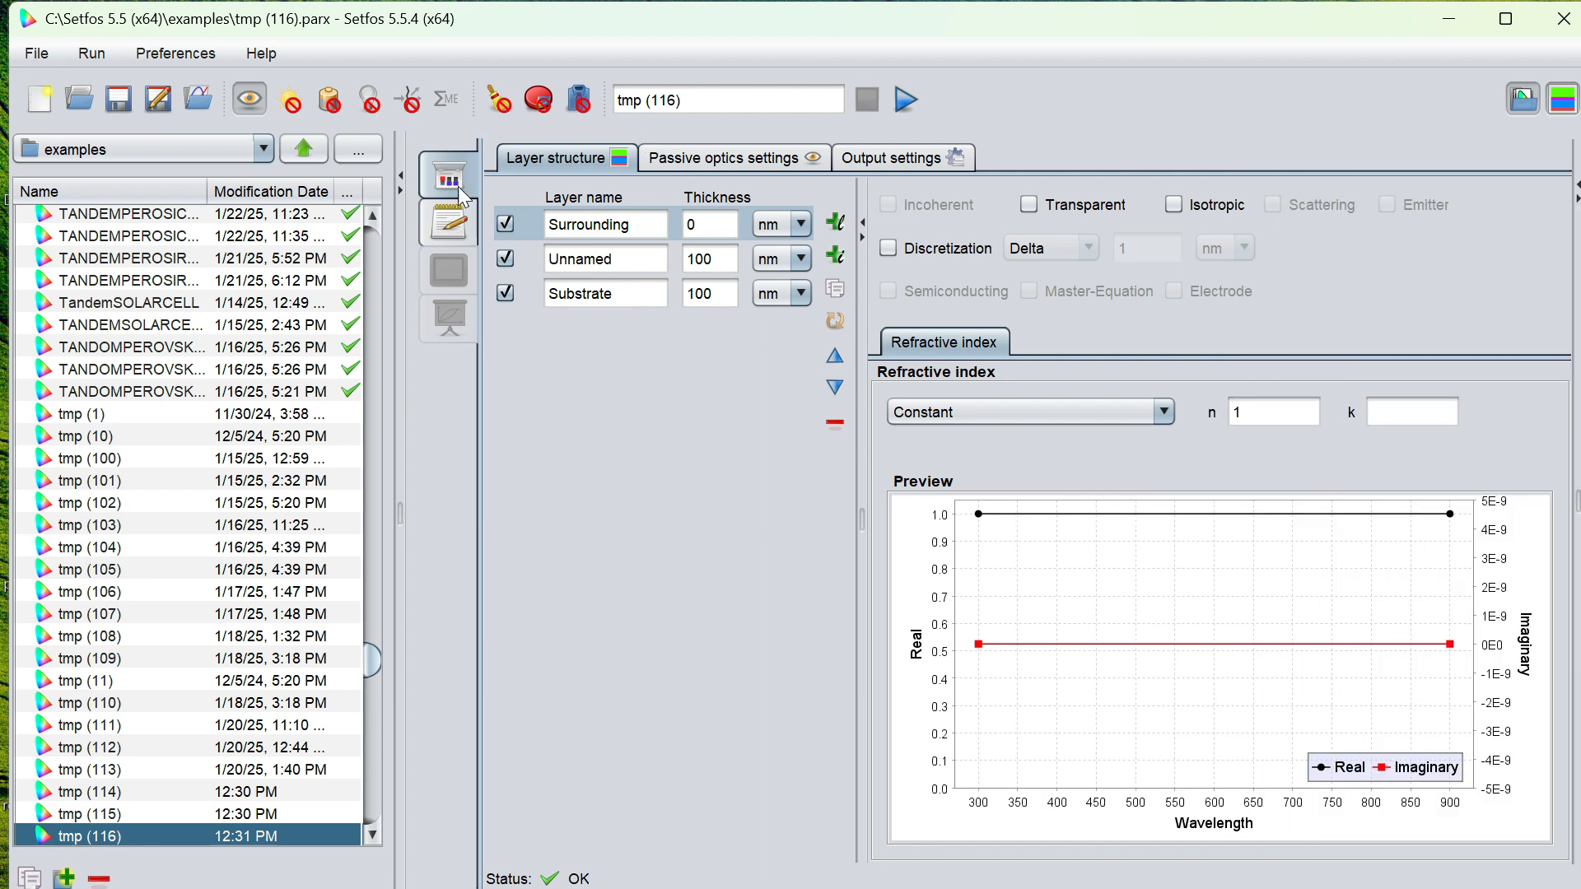
click(401, 176)
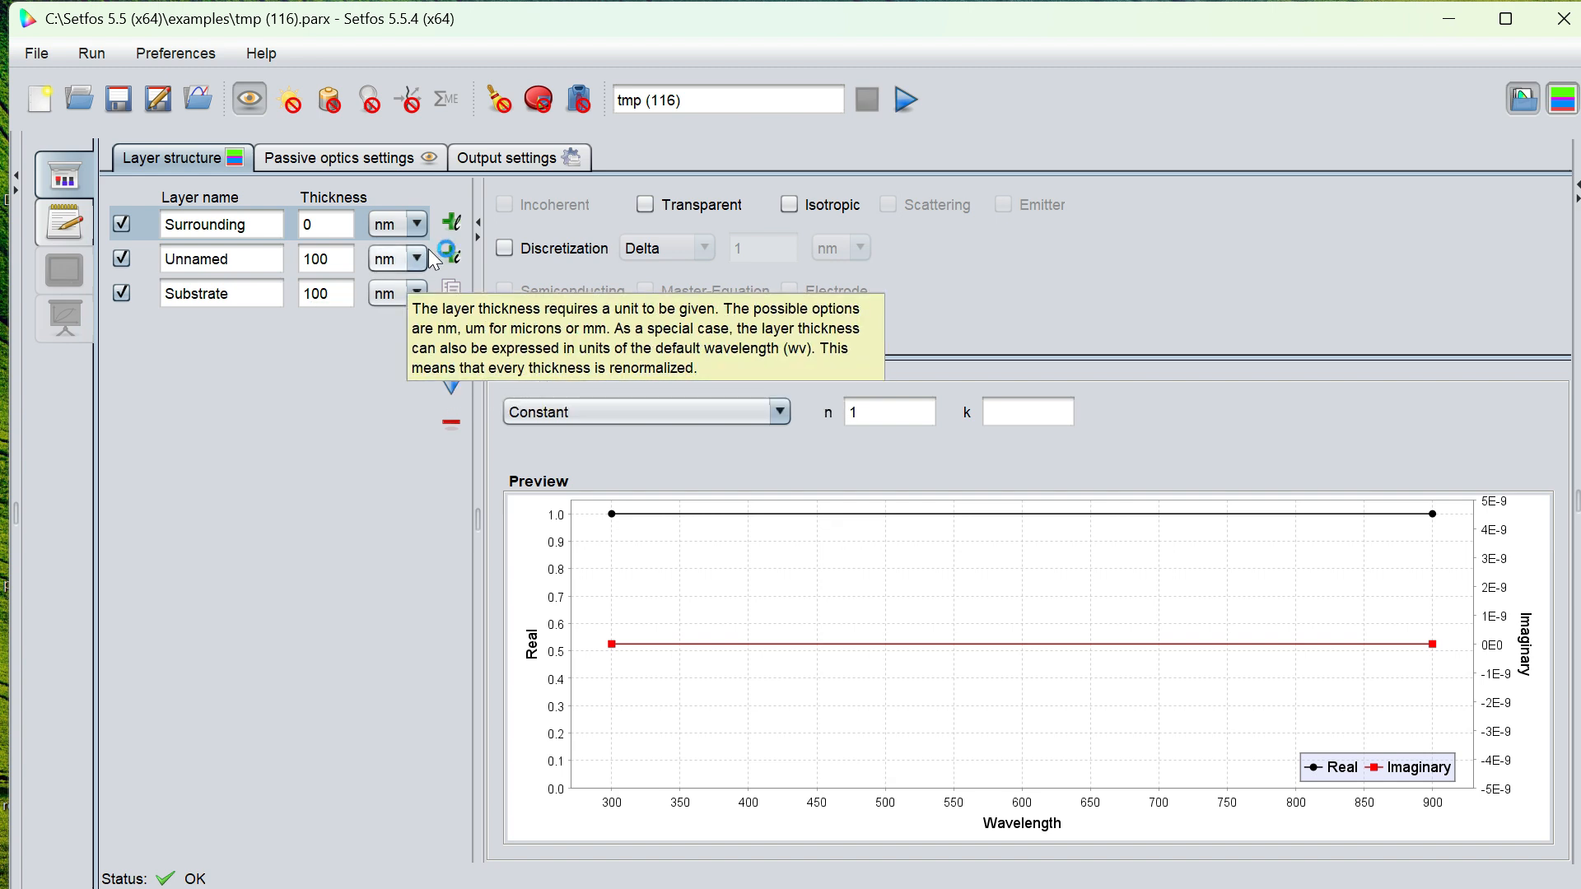
Add four layers beneath the Surrounding layer
click(451, 225)
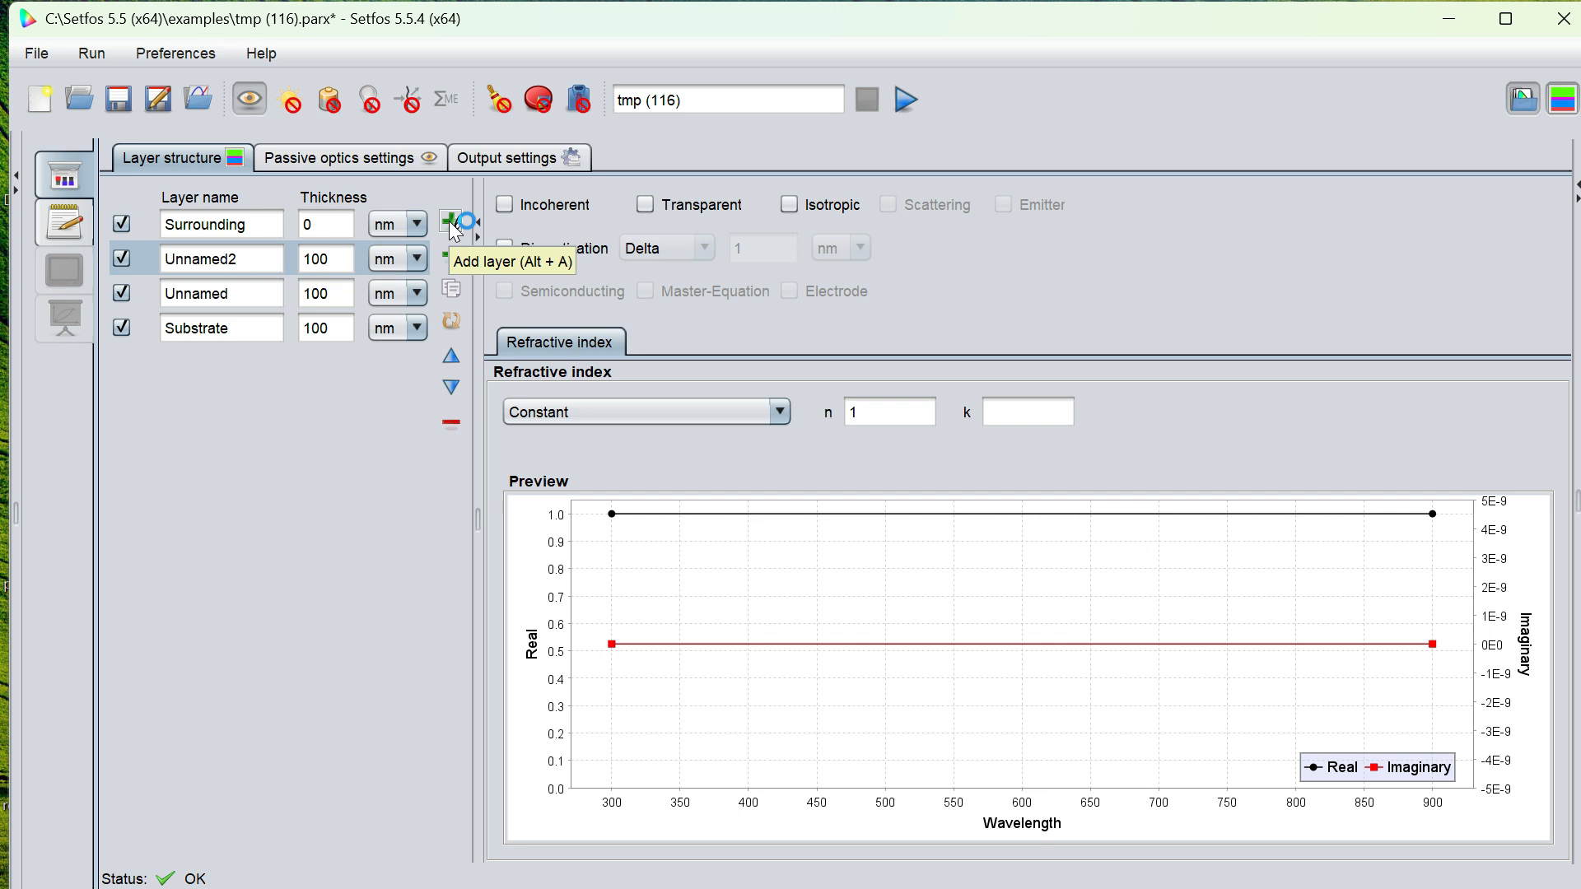
click(454, 224)
click(453, 225)
click(453, 225)
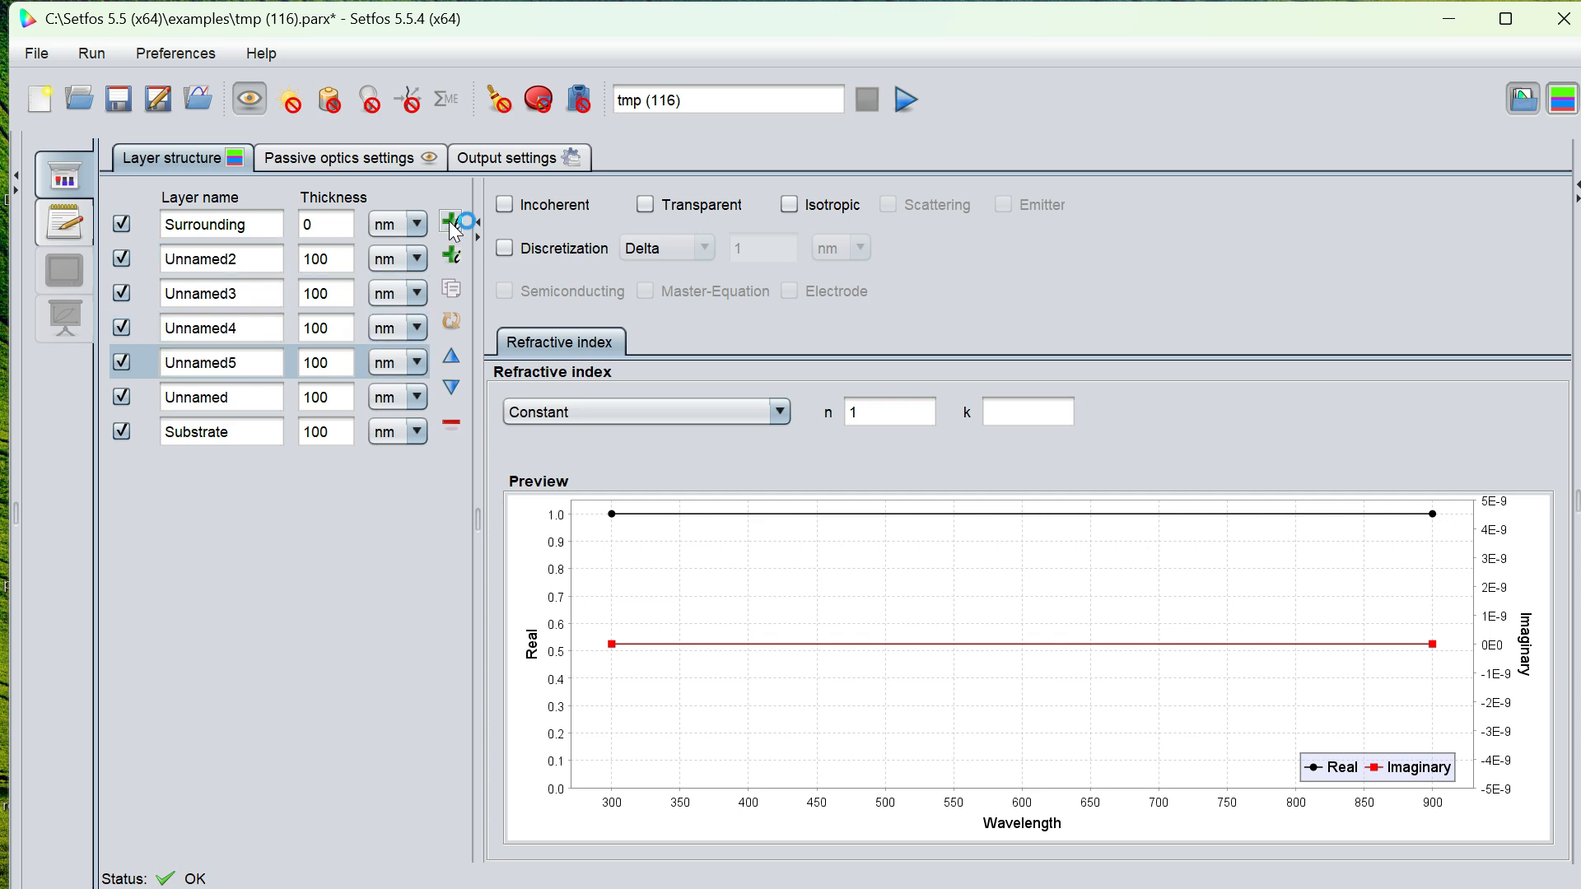
Rename the Surrounding layer as Air
click(239, 224)
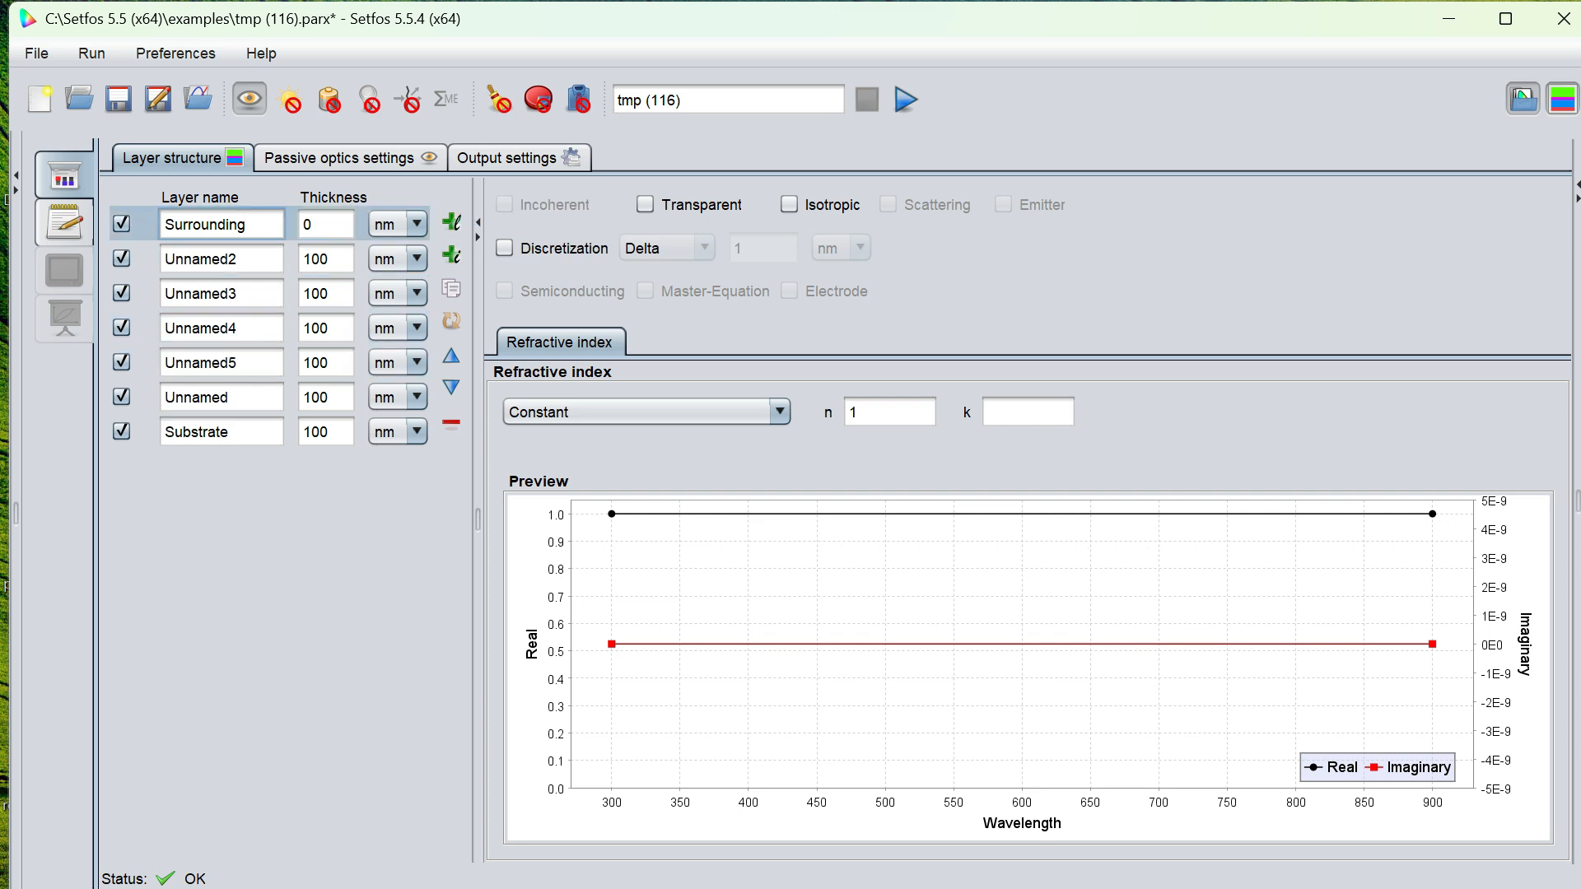
key(BackSpace)
key(BackSpace)
key(BackSpace)
key(BackSpace)
key(BackSpace)
key(BackSpace)
key(BackSpace)
key(BackSpace)
key(BackSpace)
key(BackSpace)
key(BackSpace)
text(Air)
Rename the layer directly beneath Air as Cap
click(238, 259)
key(BackSpace)
key(BackSpace)
key(BackSpace)
key(BackSpace)
key(BackSpace)
key(BackSpace)
key(BackSpace)
key(BackSpace)
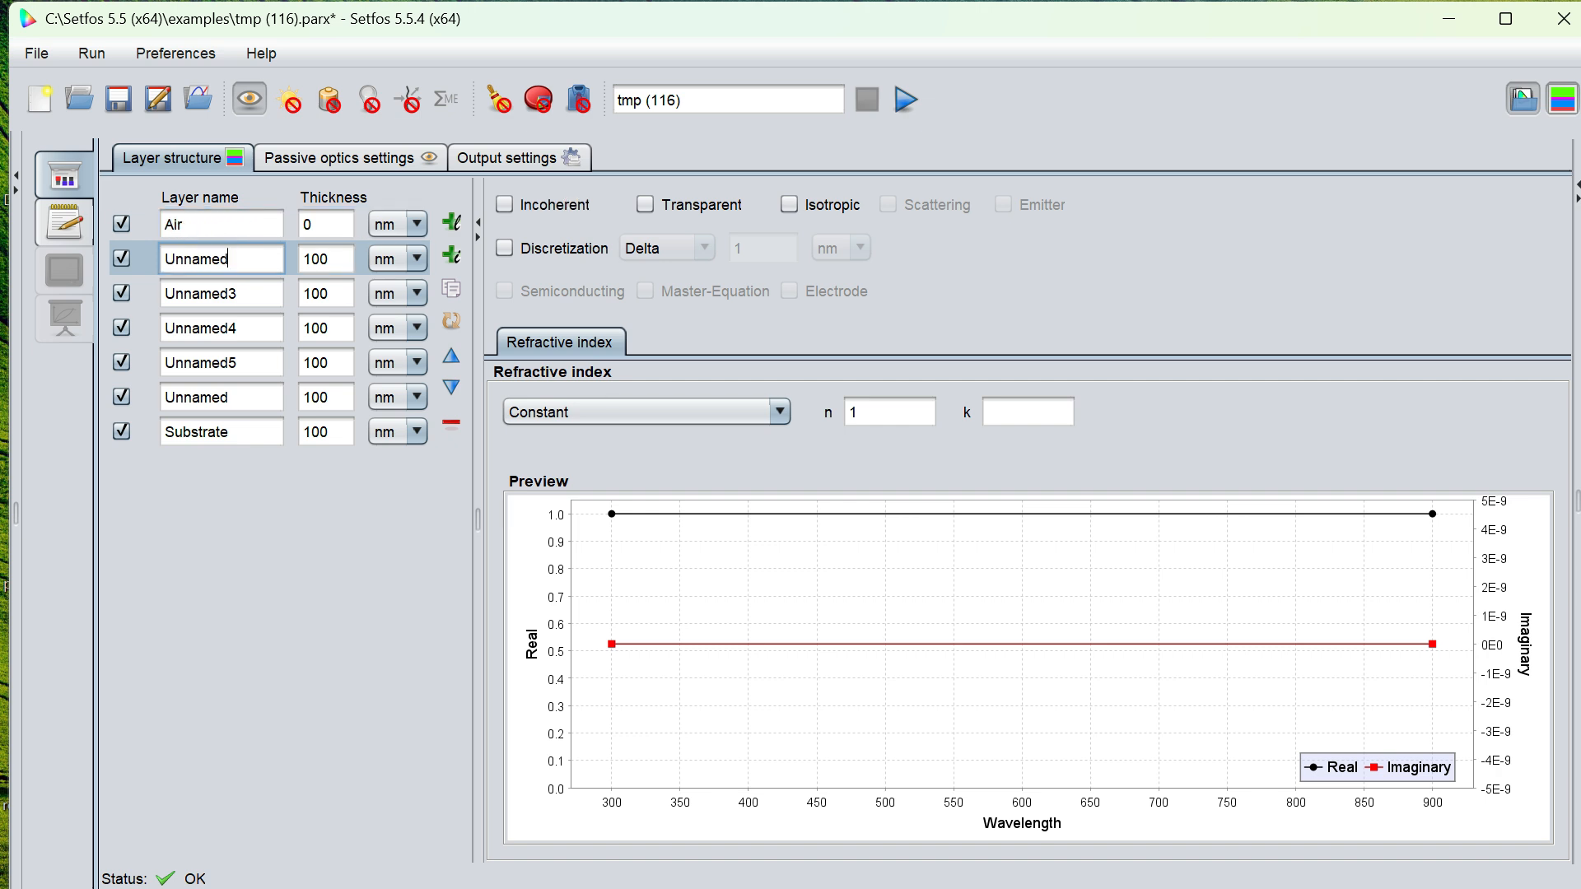
text(Cao)
Rename the layer directly beneath Cap as Ag
click(238, 294)
key(BackSpace)
key(BackSpace)
key(BackSpace)
key(BackSpace)
key(BackSpace)
key(BackSpace)
key(BackSpace)
key(BackSpace)
text(Ag)
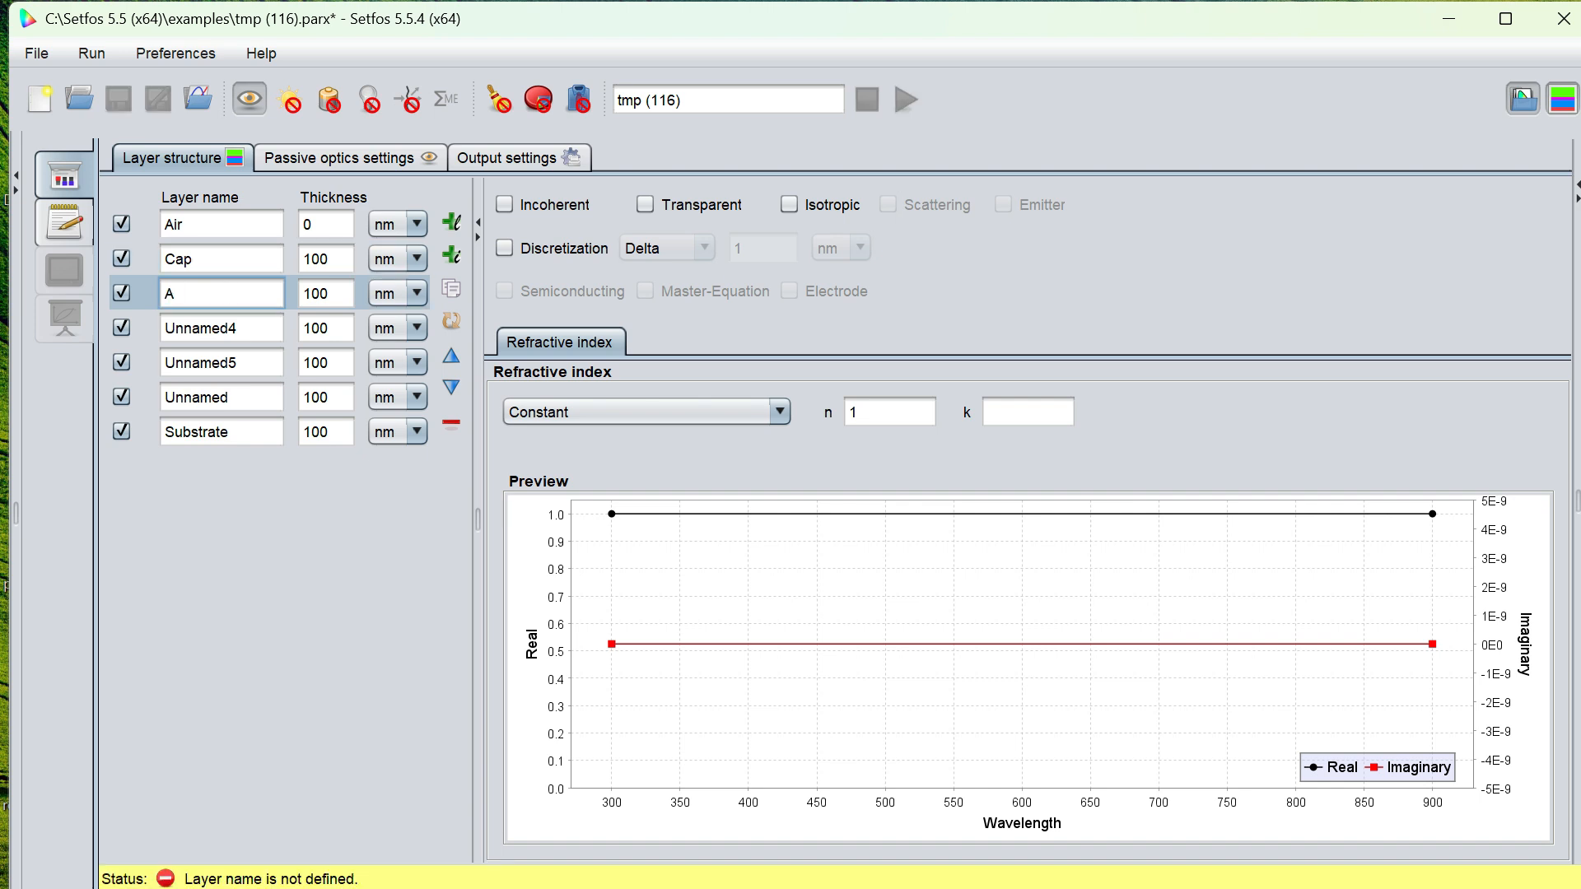
Rename the layer directly beneath Ag as Al1
click(238, 328)
key(BackSpace)
key(BackSpace)
key(BackSpace)
key(BackSpace)
key(BackSpace)
key(BackSpace)
key(BackSpace)
key(BackSpace)
text(Al1)
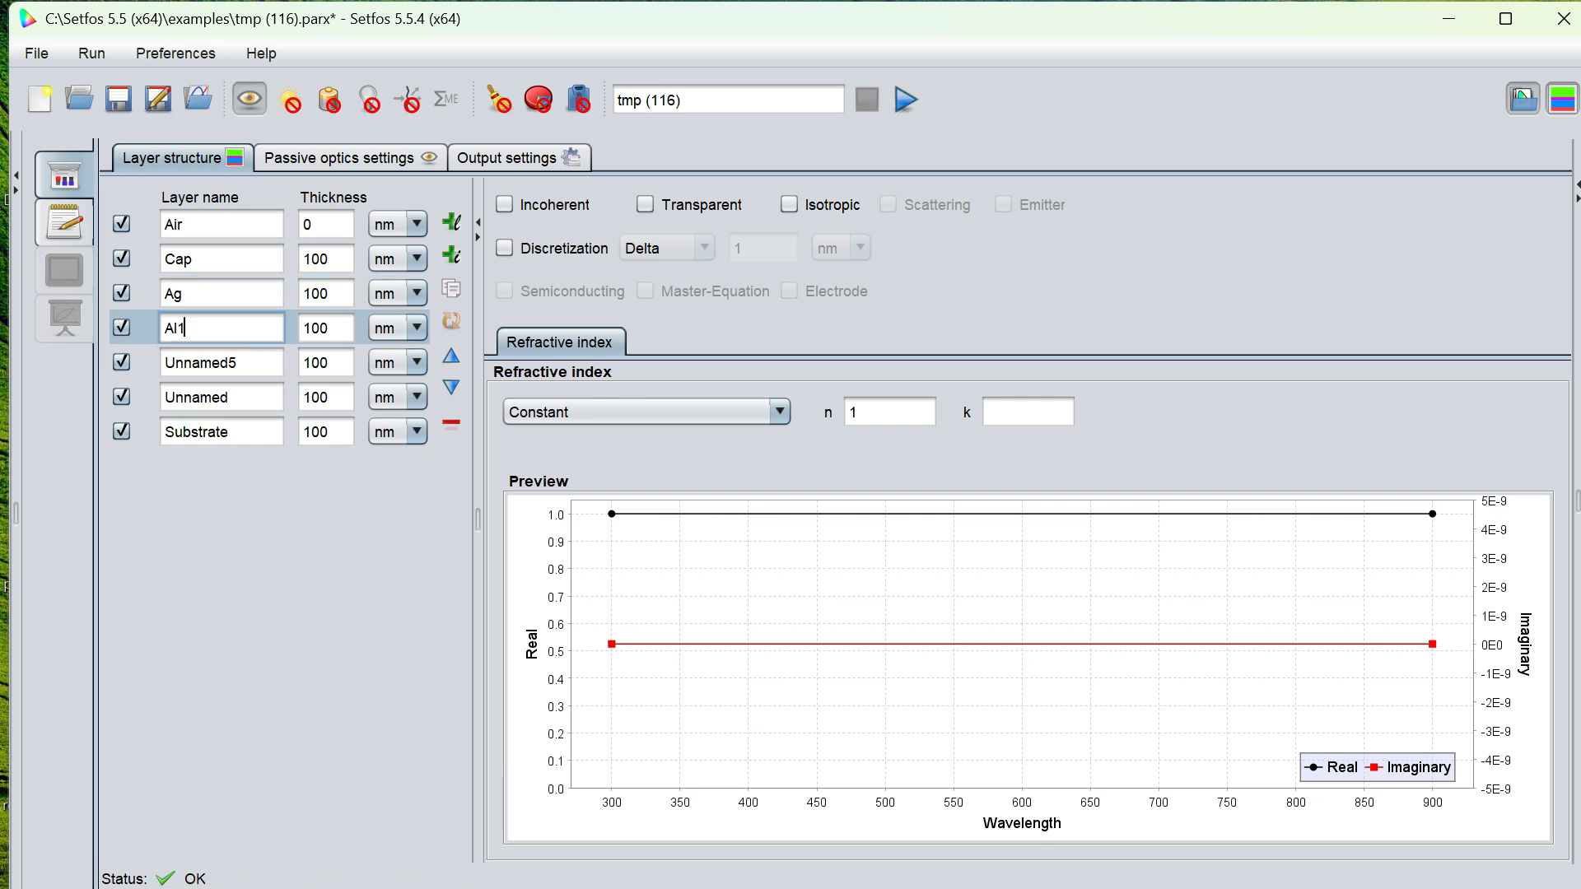
Rename the two layers beneath Al1 as C60 and CuPc, in that order
double_click(223, 364)
text(C60)
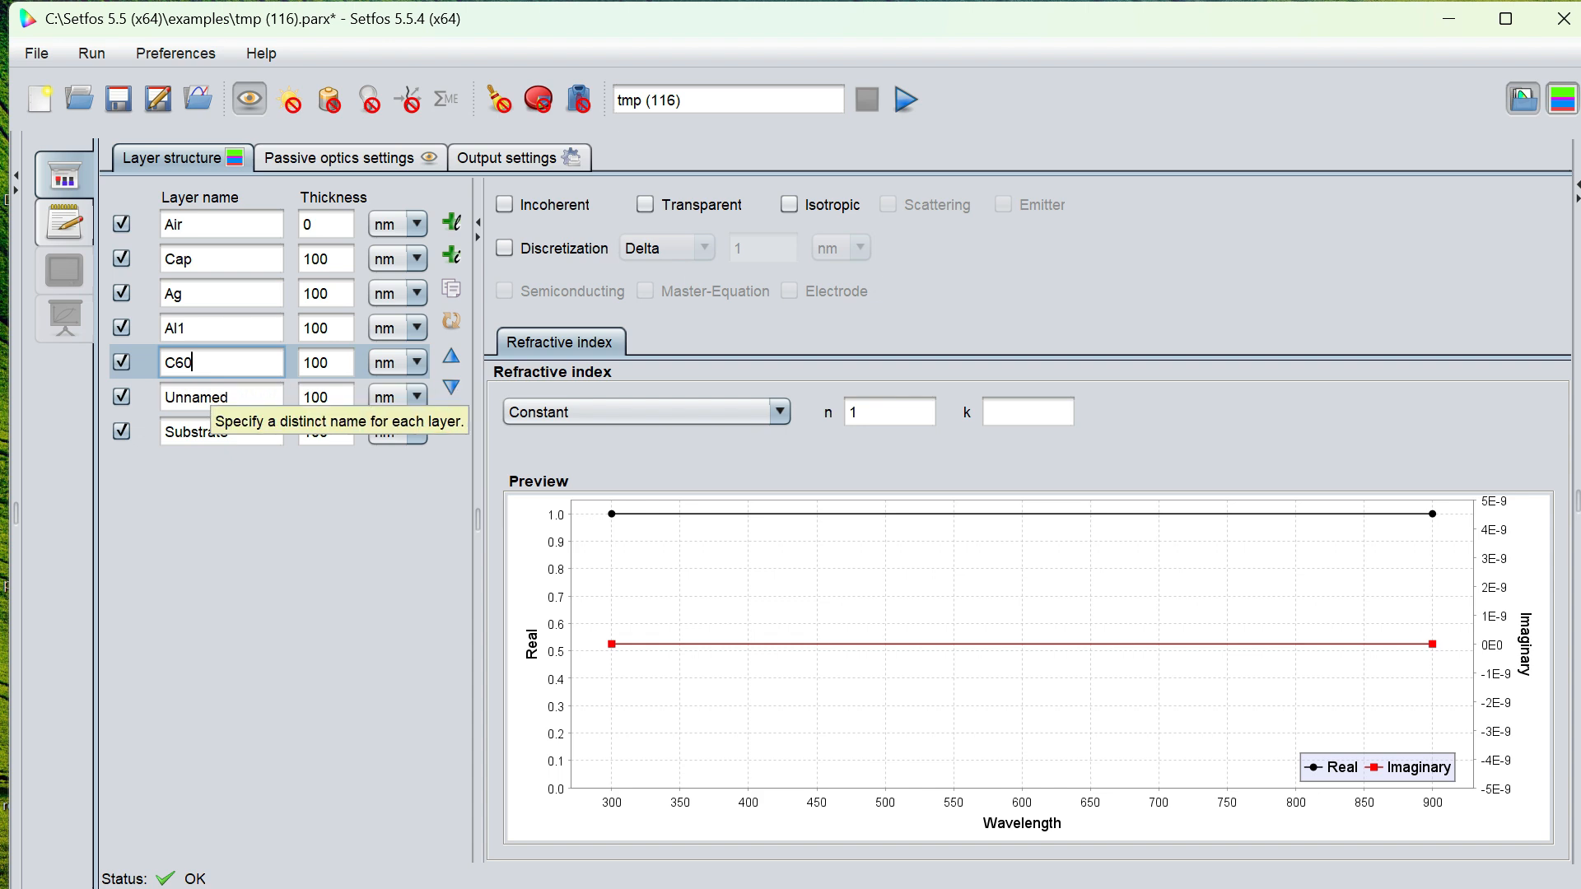
click(228, 397)
key(BackSpace)
key(BackSpace)
key(BackSpace)
key(BackSpace)
key(BackSpace)
key(BackSpace)
key(BackSpace)
text(CuPc)
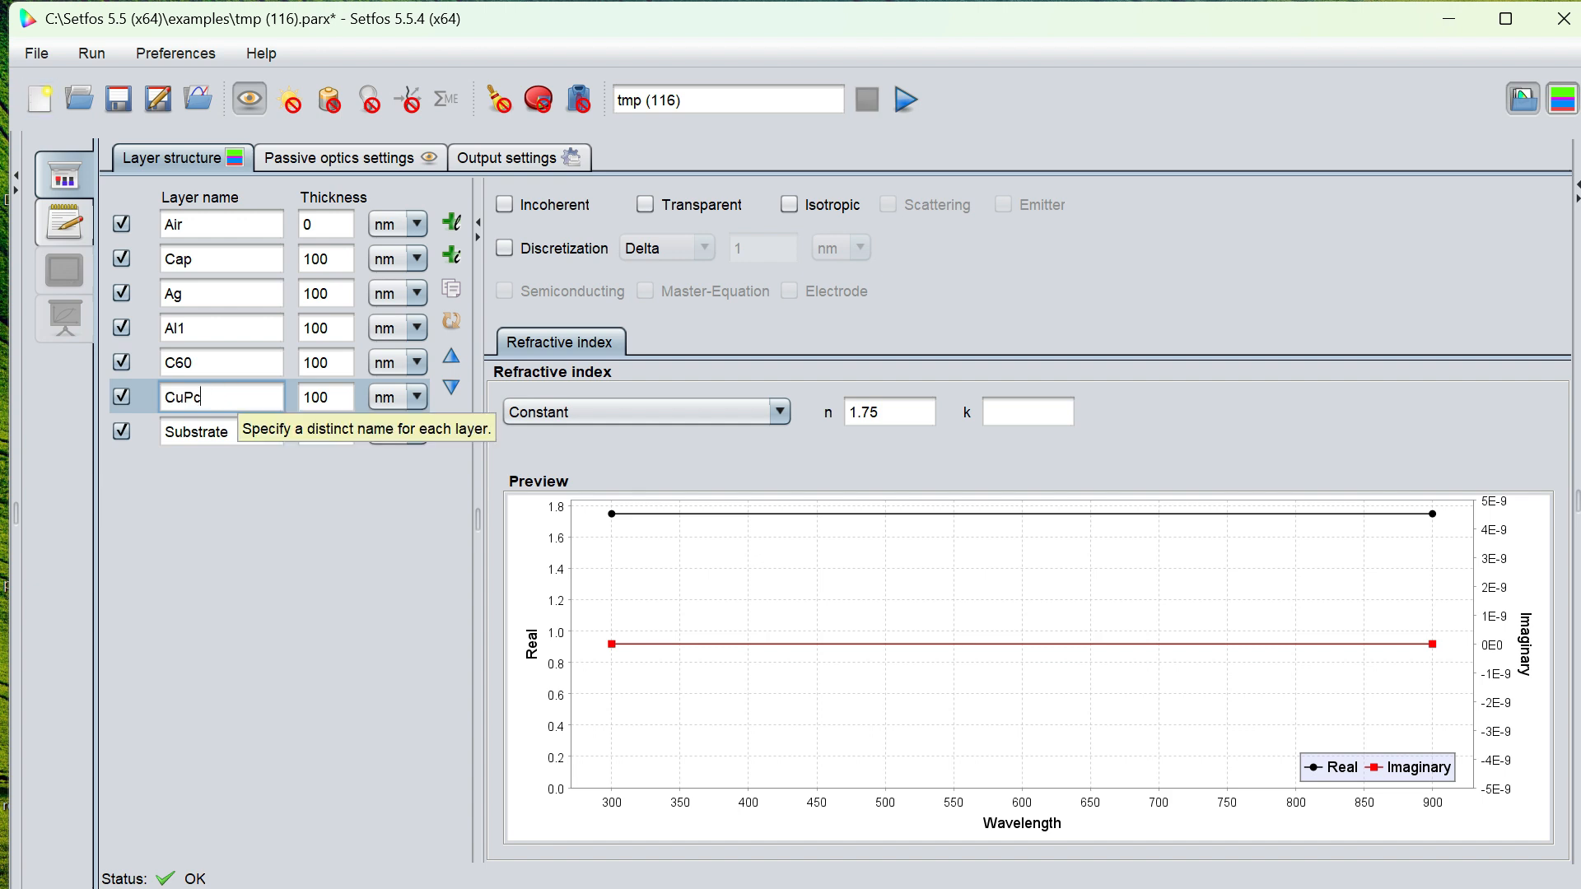
Add another layer beneath CuPc and name it Al2
click(452, 222)
click(239, 431)
key(BackSpace)
key(BackSpace)
key(BackSpace)
key(BackSpace)
key(BackSpace)
key(BackSpace)
key(BackSpace)
text(al2)
Rename the Substrate layer as Glass
click(244, 467)
key(BackSpace)
key(BackSpace)
key(BackSpace)
key(BackSpace)
key(BackSpace)
key(BackSpace)
key(BackSpace)
key(BackSpace)
key(BackSpace)
text(Glass)
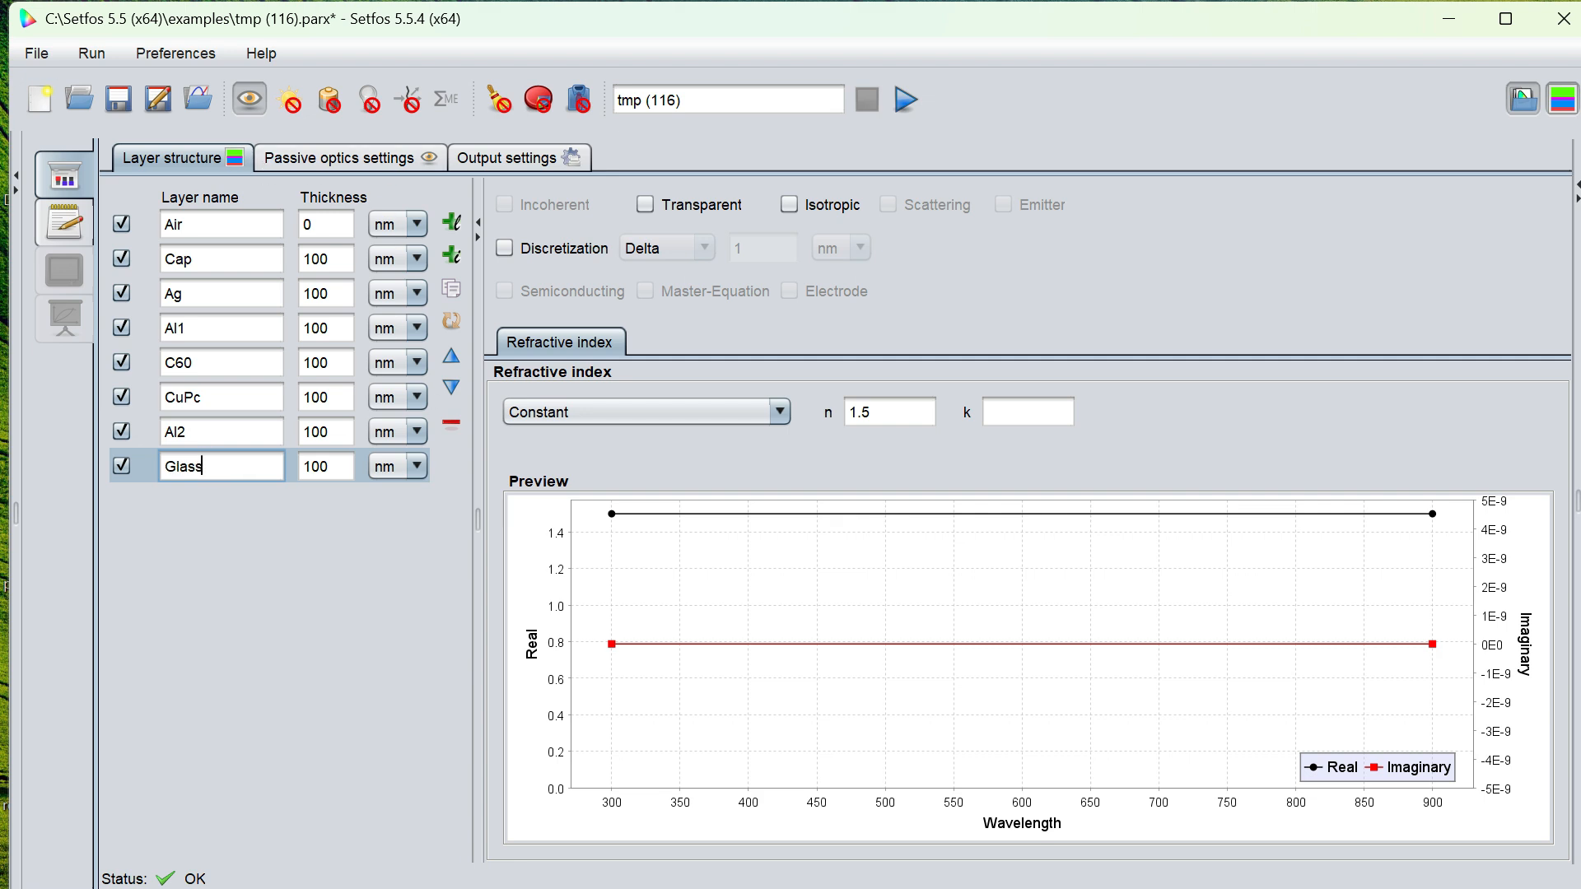
Set the layer thickness to 50 nm for Cap and 8 nm for Ag
click(332, 259)
key(BackSpace)
key(BackSpace)
key(BackSpace)
text(50)
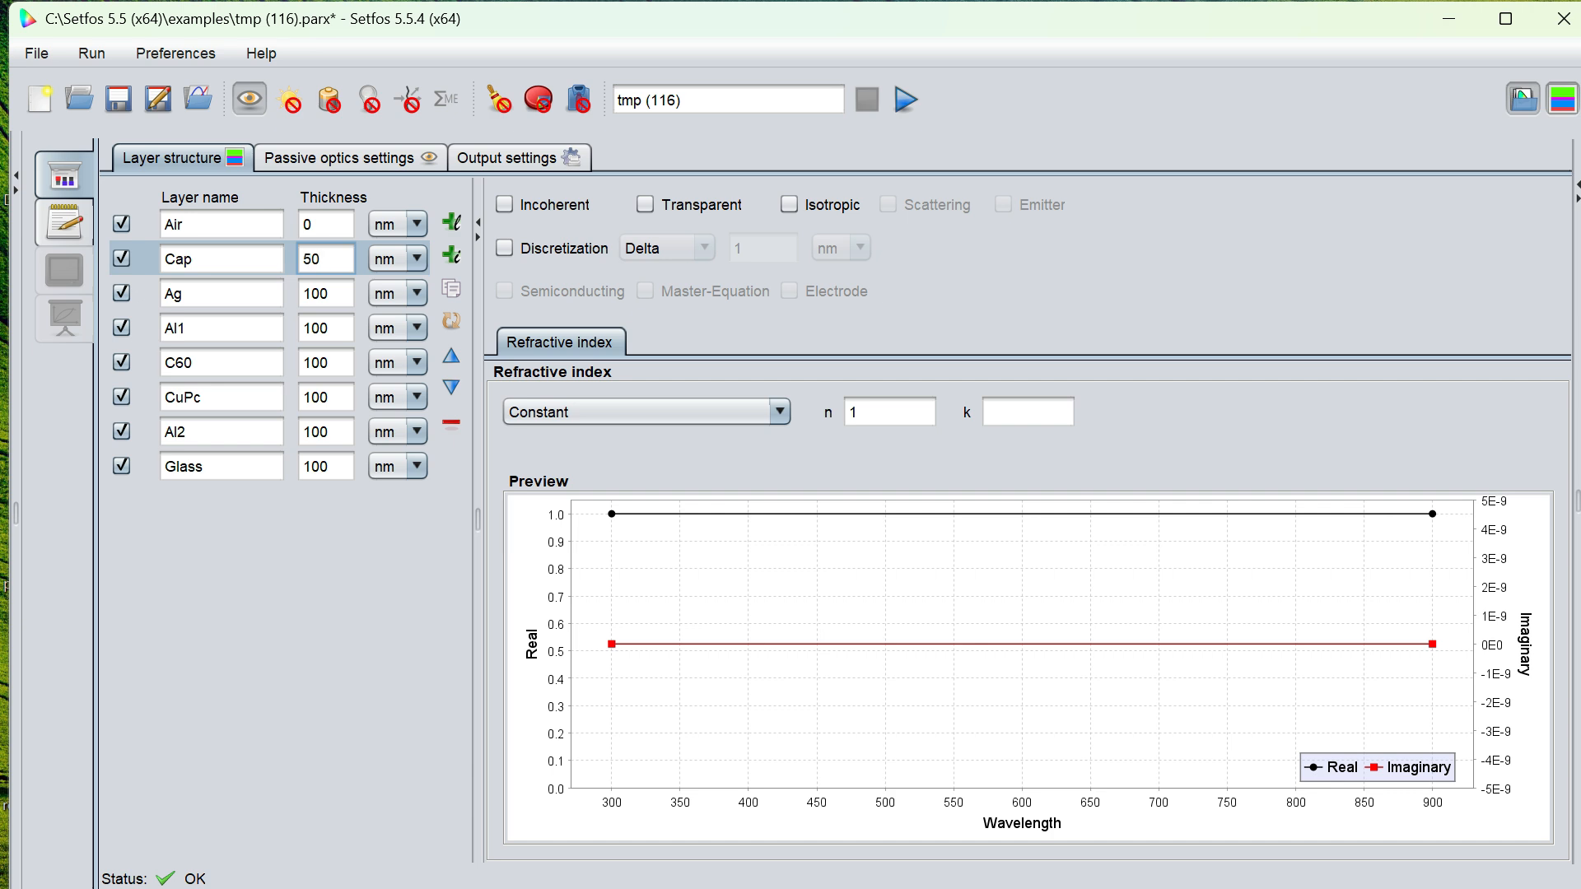
click(332, 293)
key(BackSpace)
key(BackSpace)
key(BackSpace)
text(18)
key(BackSpace)
key(BackSpace)
text(8)
Set the layer thickness to 3 nm for Al1 and 50 nm for C60
click(331, 328)
key(BackSpace)
key(BackSpace)
key(BackSpace)
text(3)
click(330, 363)
key(BackSpace)
key(BackSpace)
key(BackSpace)
text(50)
Set the layer thickness to 15 nm for CuPc and 75 nm for Al2
click(330, 398)
key(BackSpace)
key(BackSpace)
text(5)
click(330, 432)
key(BackSpace)
key(BackSpace)
key(BackSpace)
text(75)
Set the Glass layer's thickness to 0 nm and switch off the layer structure view
click(330, 467)
key(BackSpace)
key(BackSpace)
key(BackSpace)
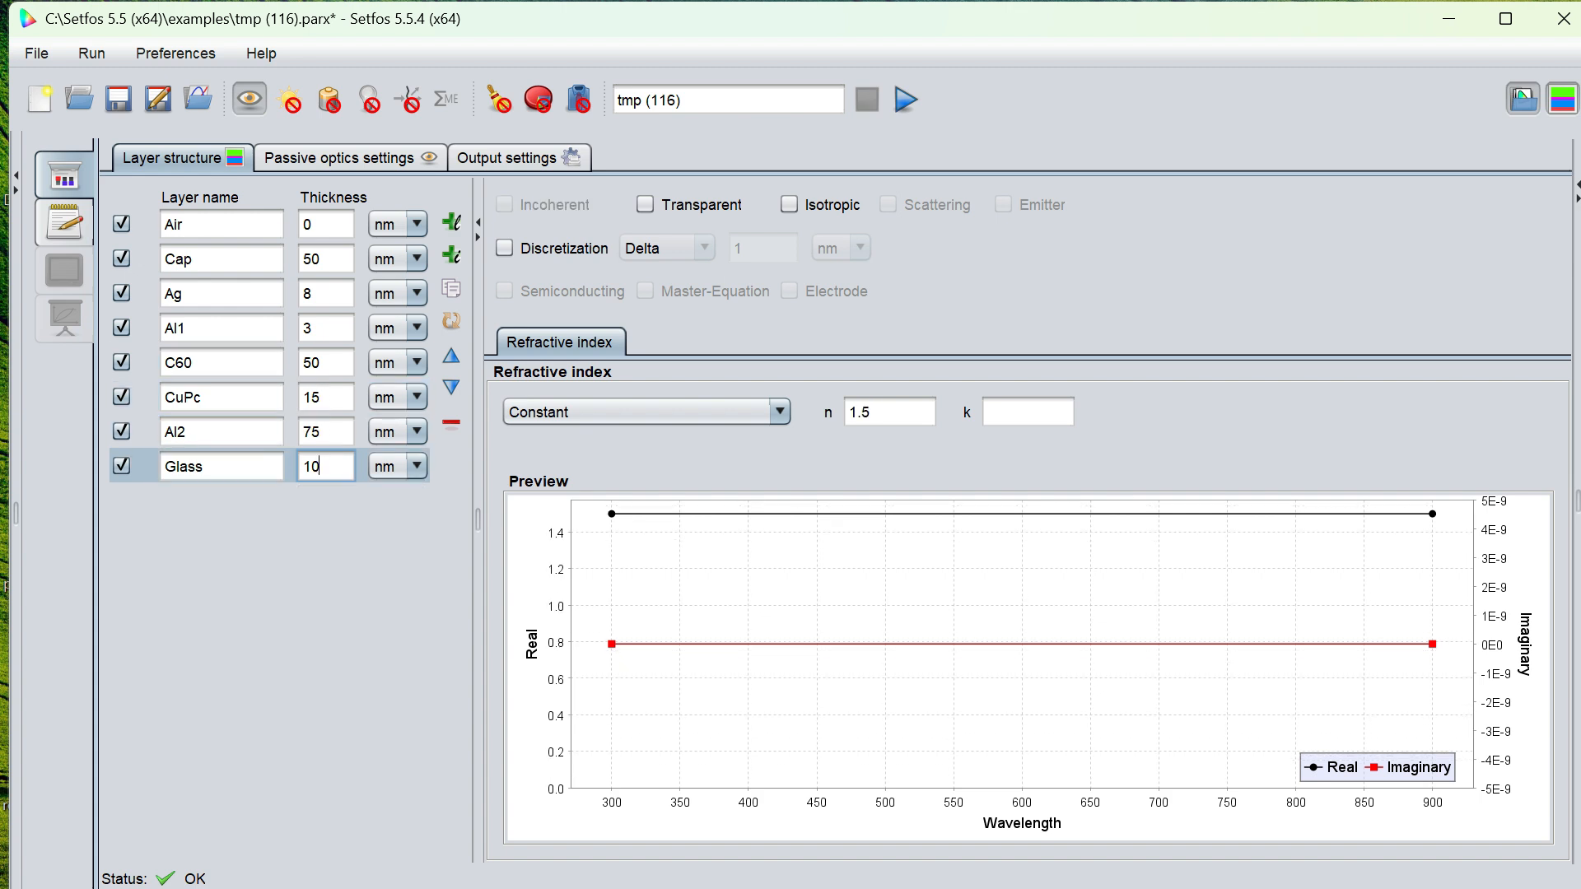
text(0)
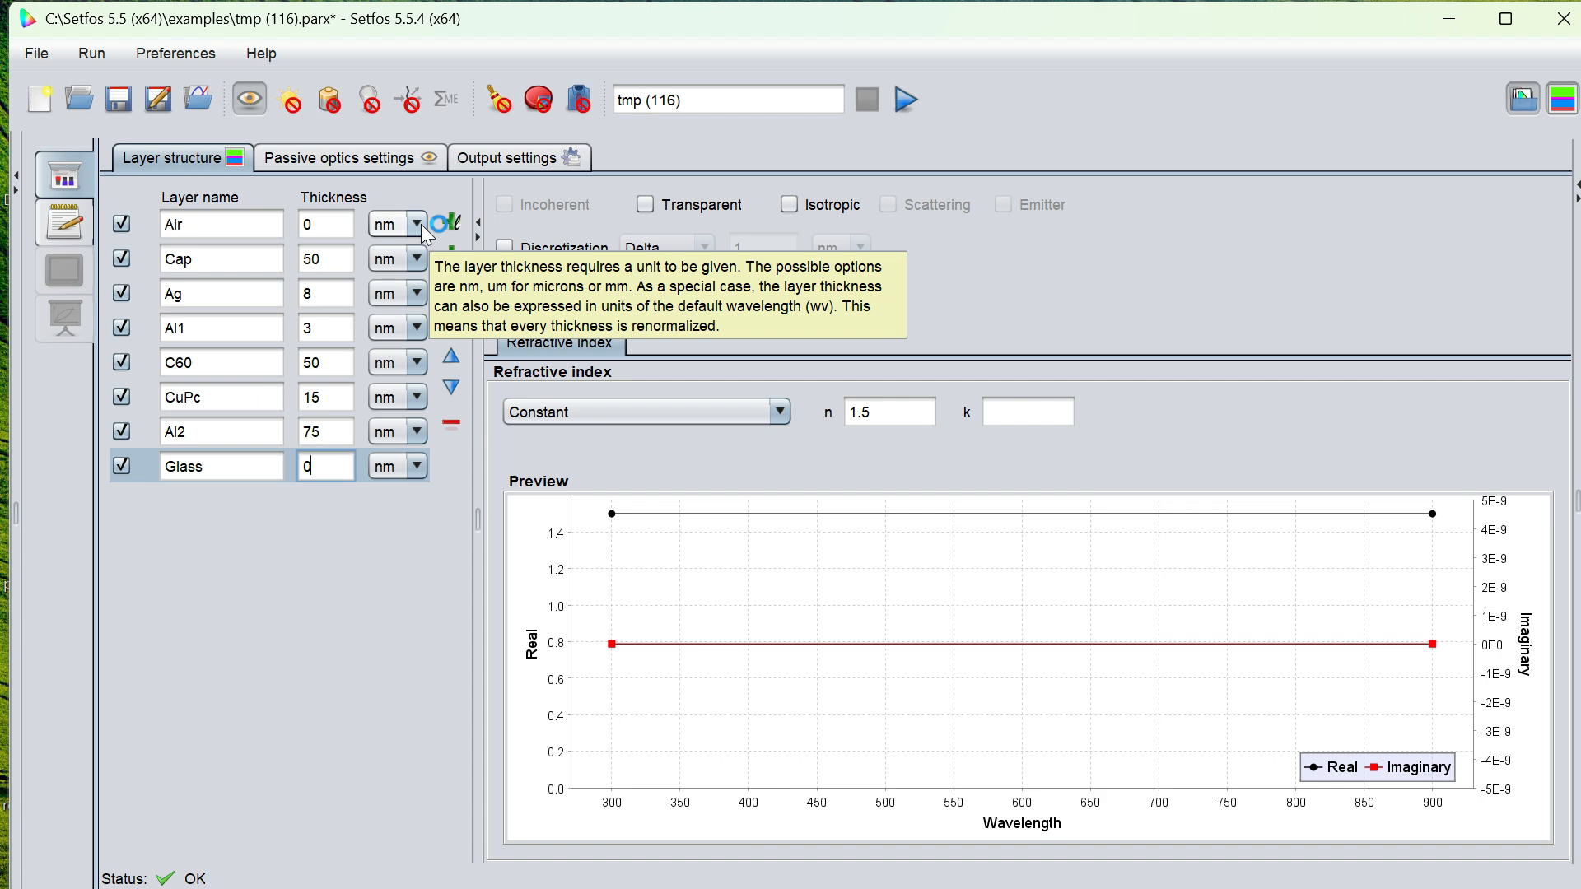
click(1562, 98)
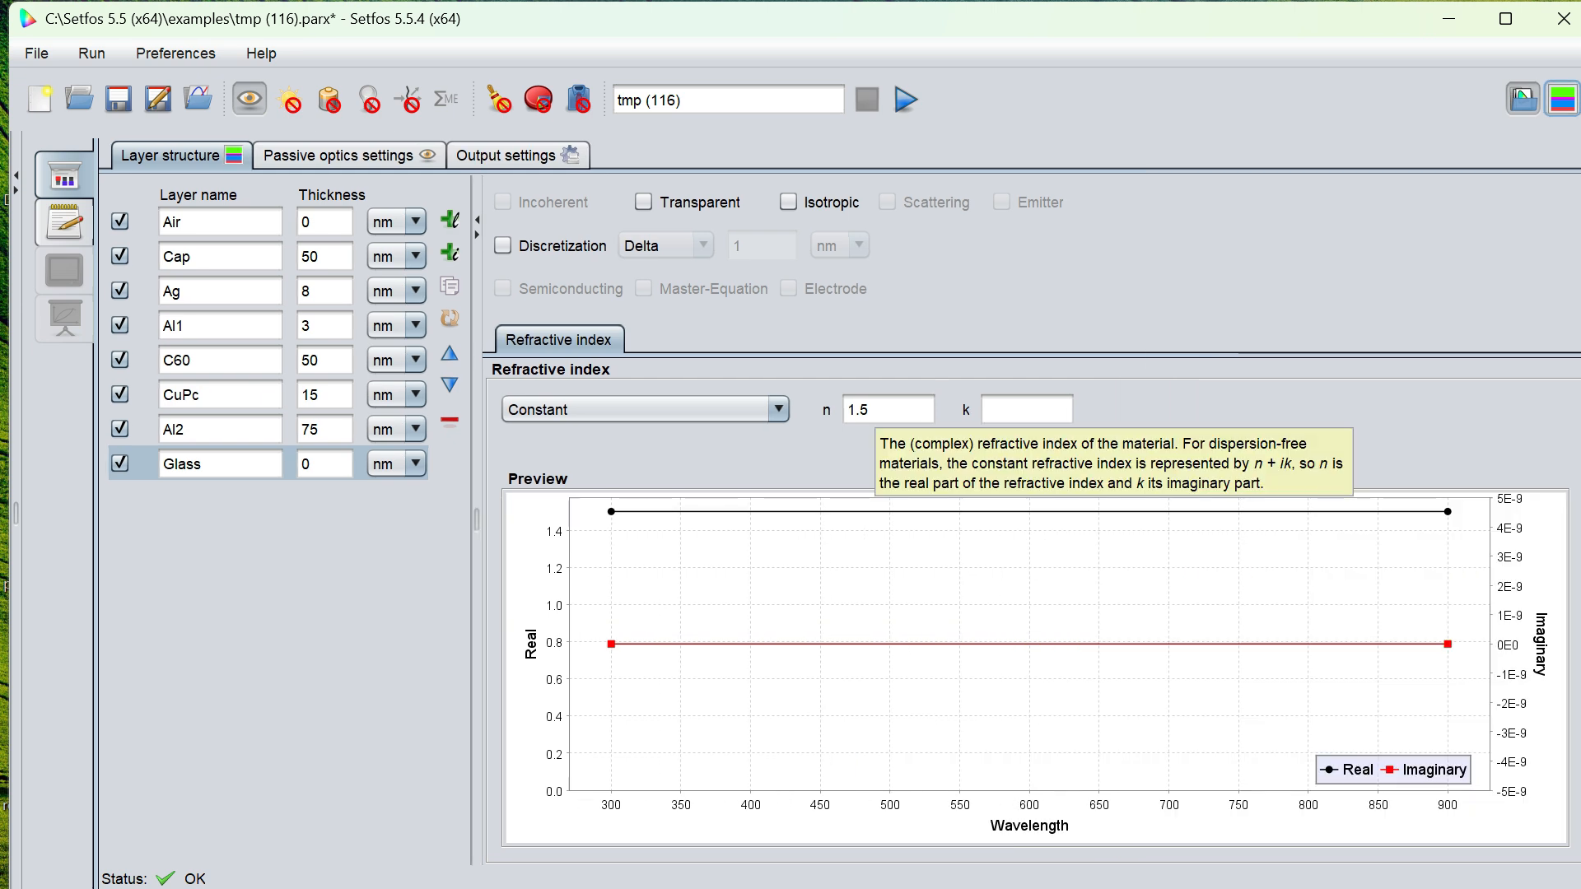
Set the Glass layer's constant refractive index n to 1
click(886, 409)
key(BackSpace)
key(BackSpace)
Set the Cap layer's constant refractive index n to 1.7, keeping the layer name Cap
click(221, 256)
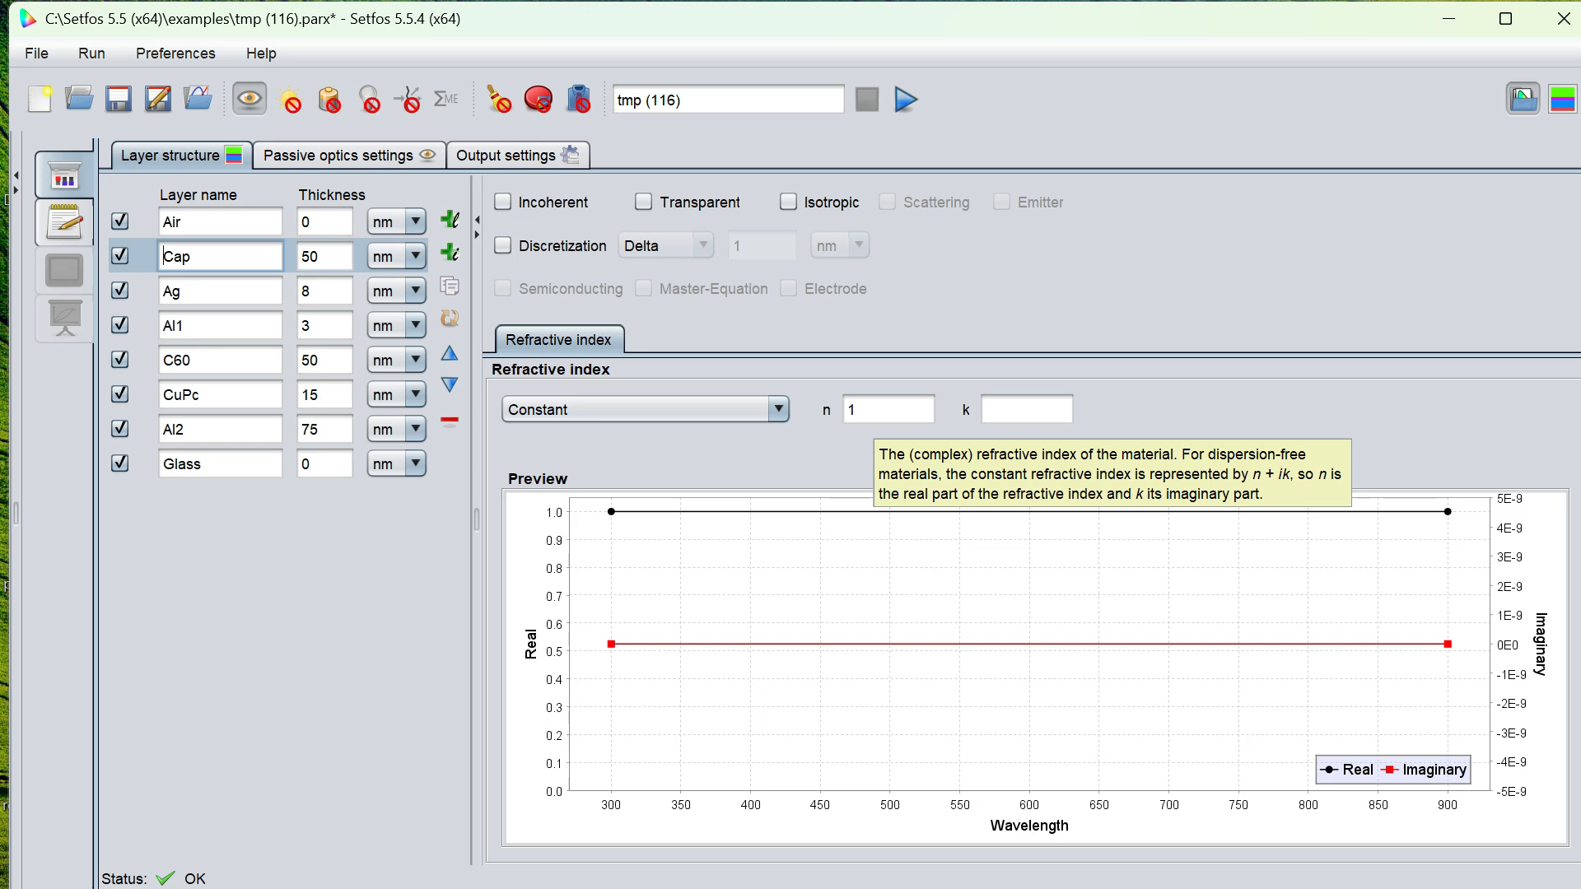
text(.7)
click(889, 409)
text(.)
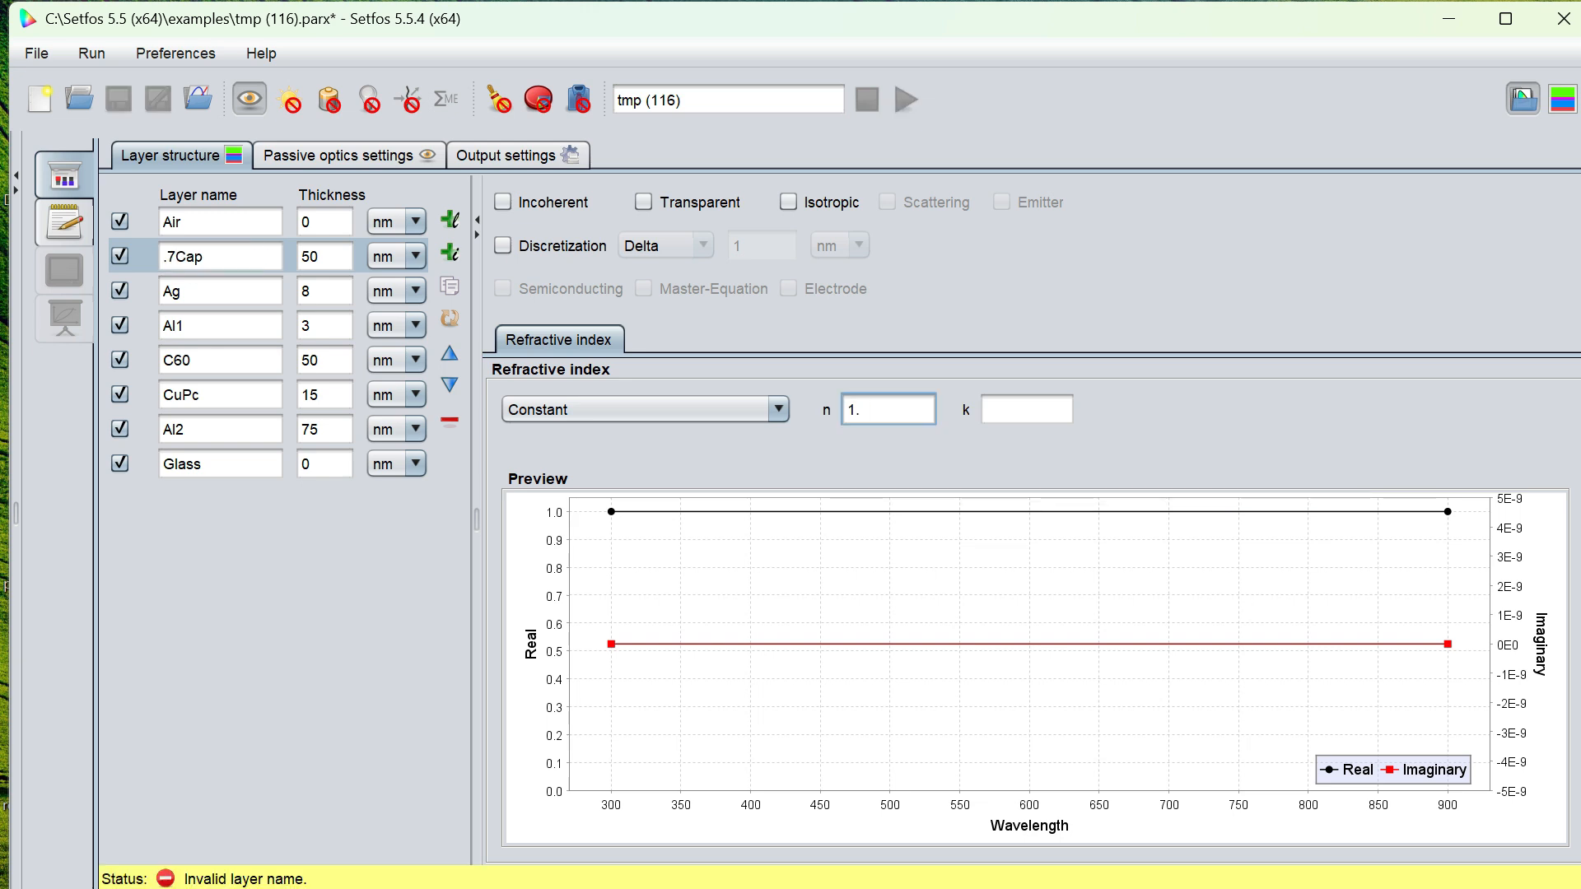
text(7)
Set the constant refractive index n to 0.13 for Ag and 0.69 for Al1
click(220, 291)
double_click(888, 409)
text(0.13)
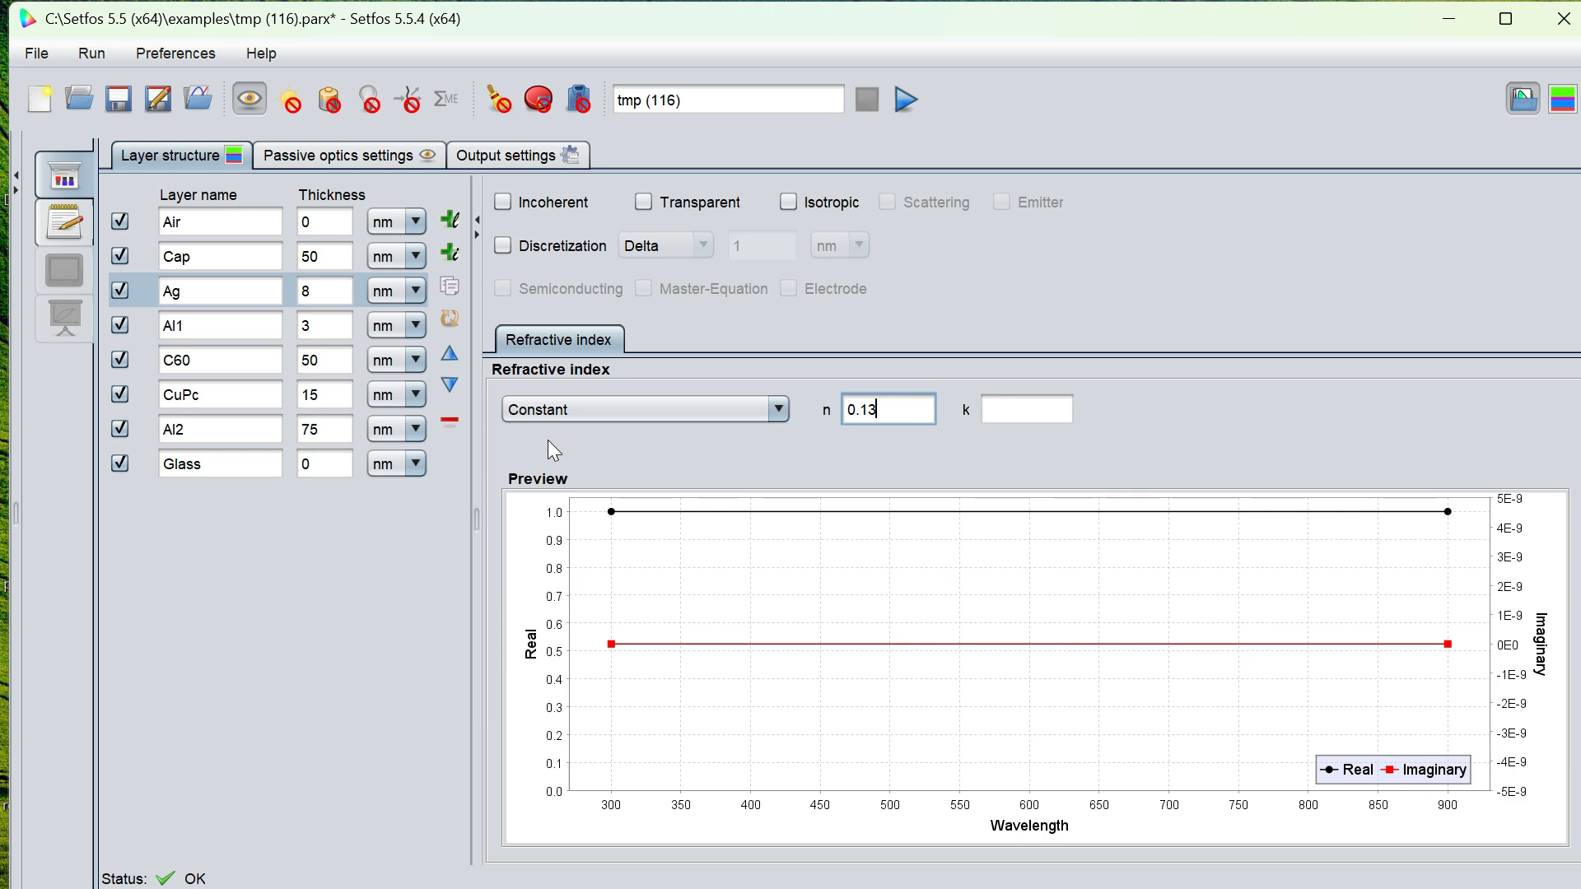
click(323, 325)
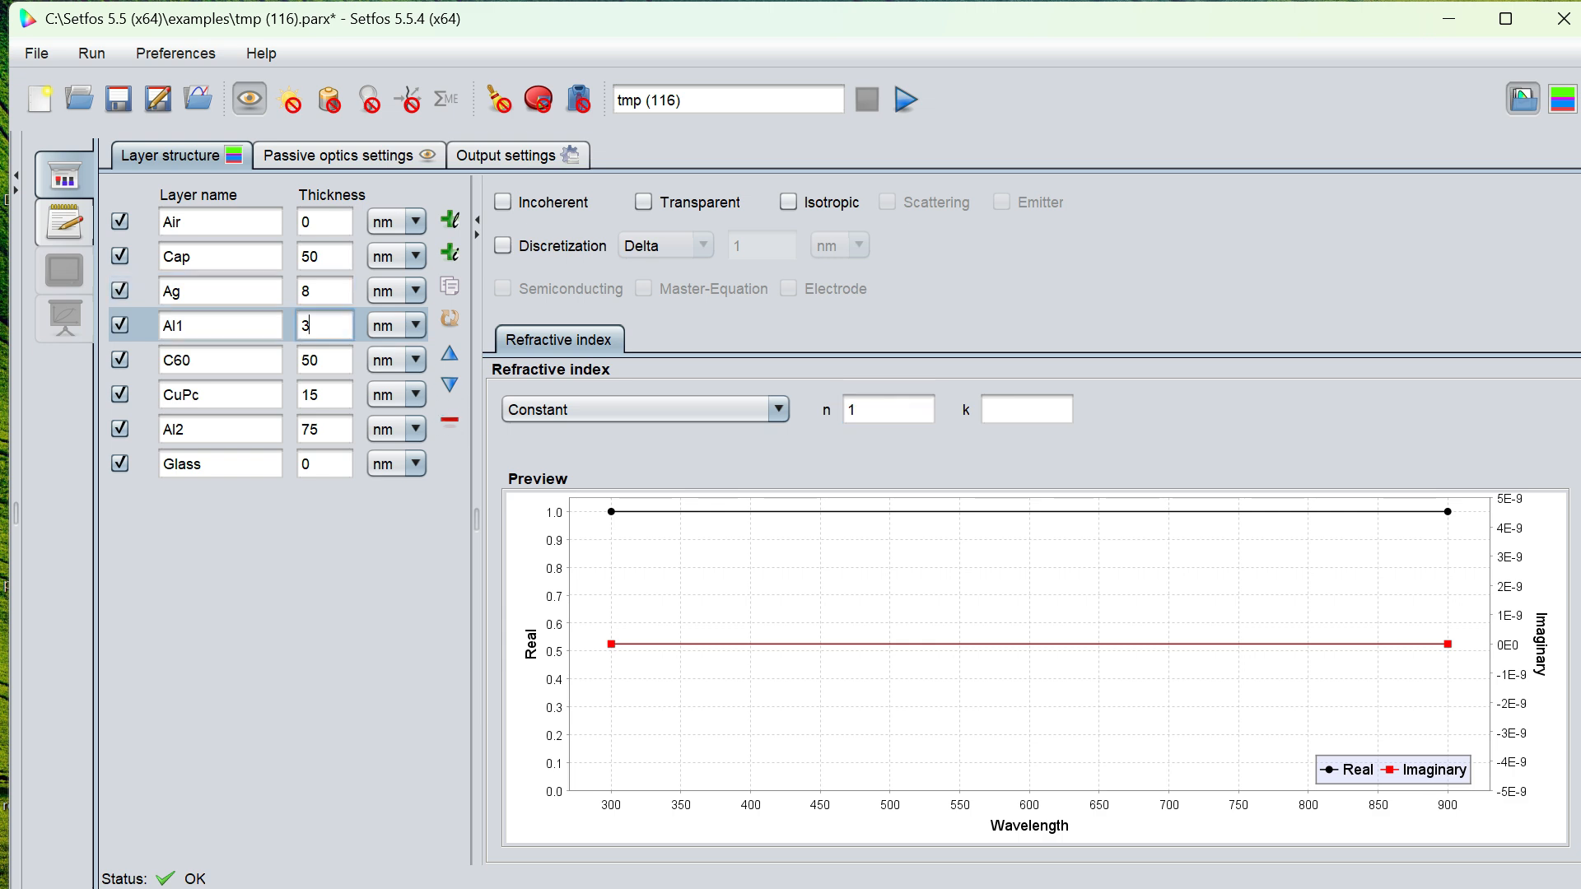
double_click(889, 409)
text(0.69)
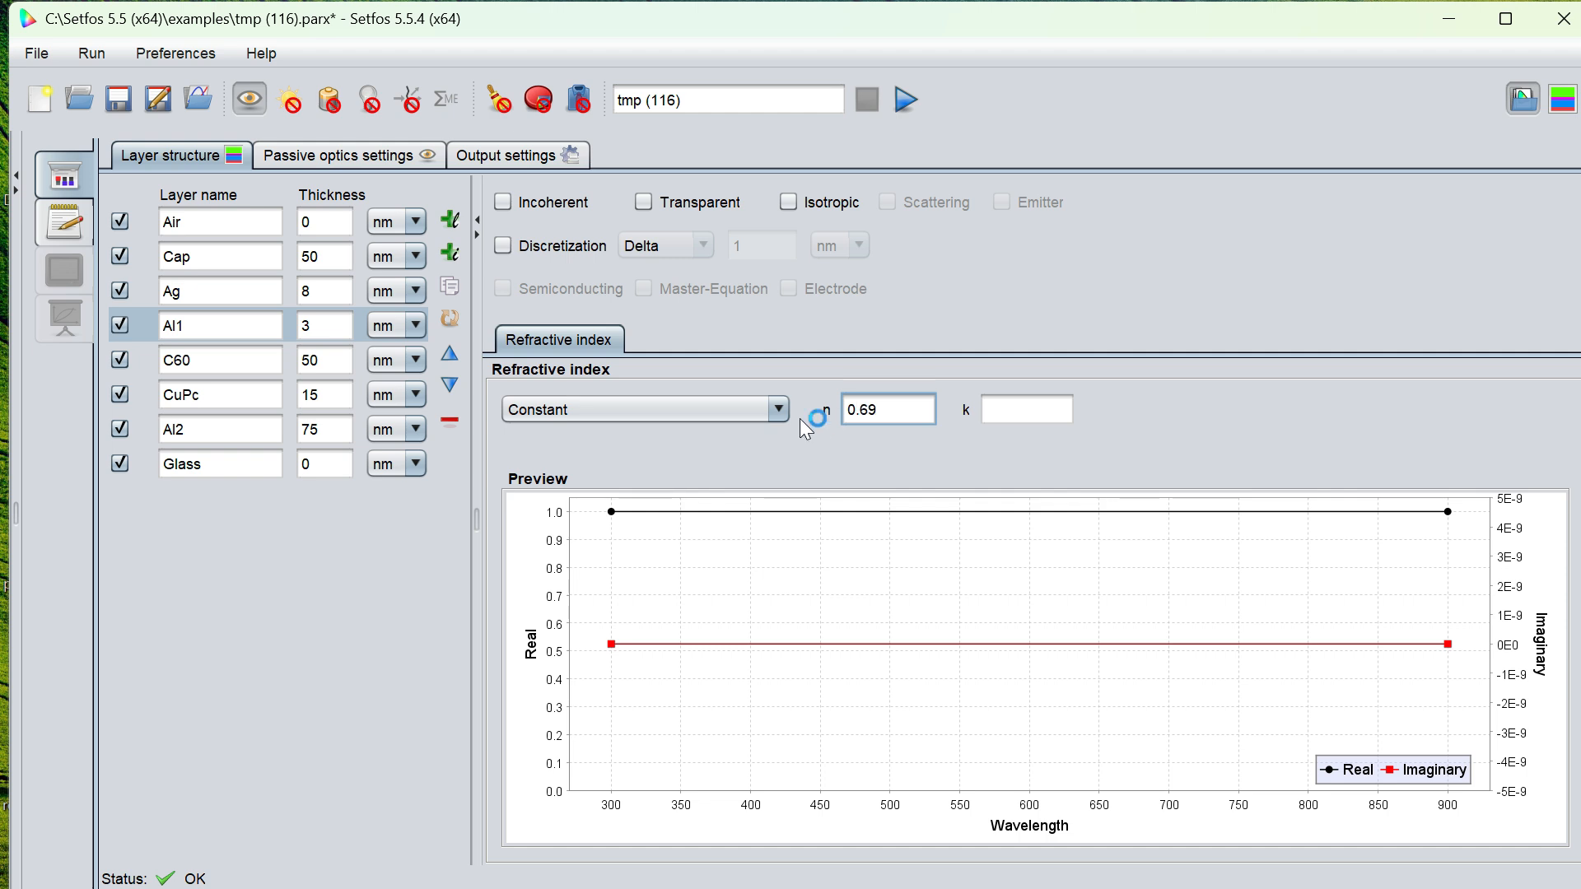
Set the constant refractive index n to 2.2 for C60 and 1.6 for CuPc
click(216, 360)
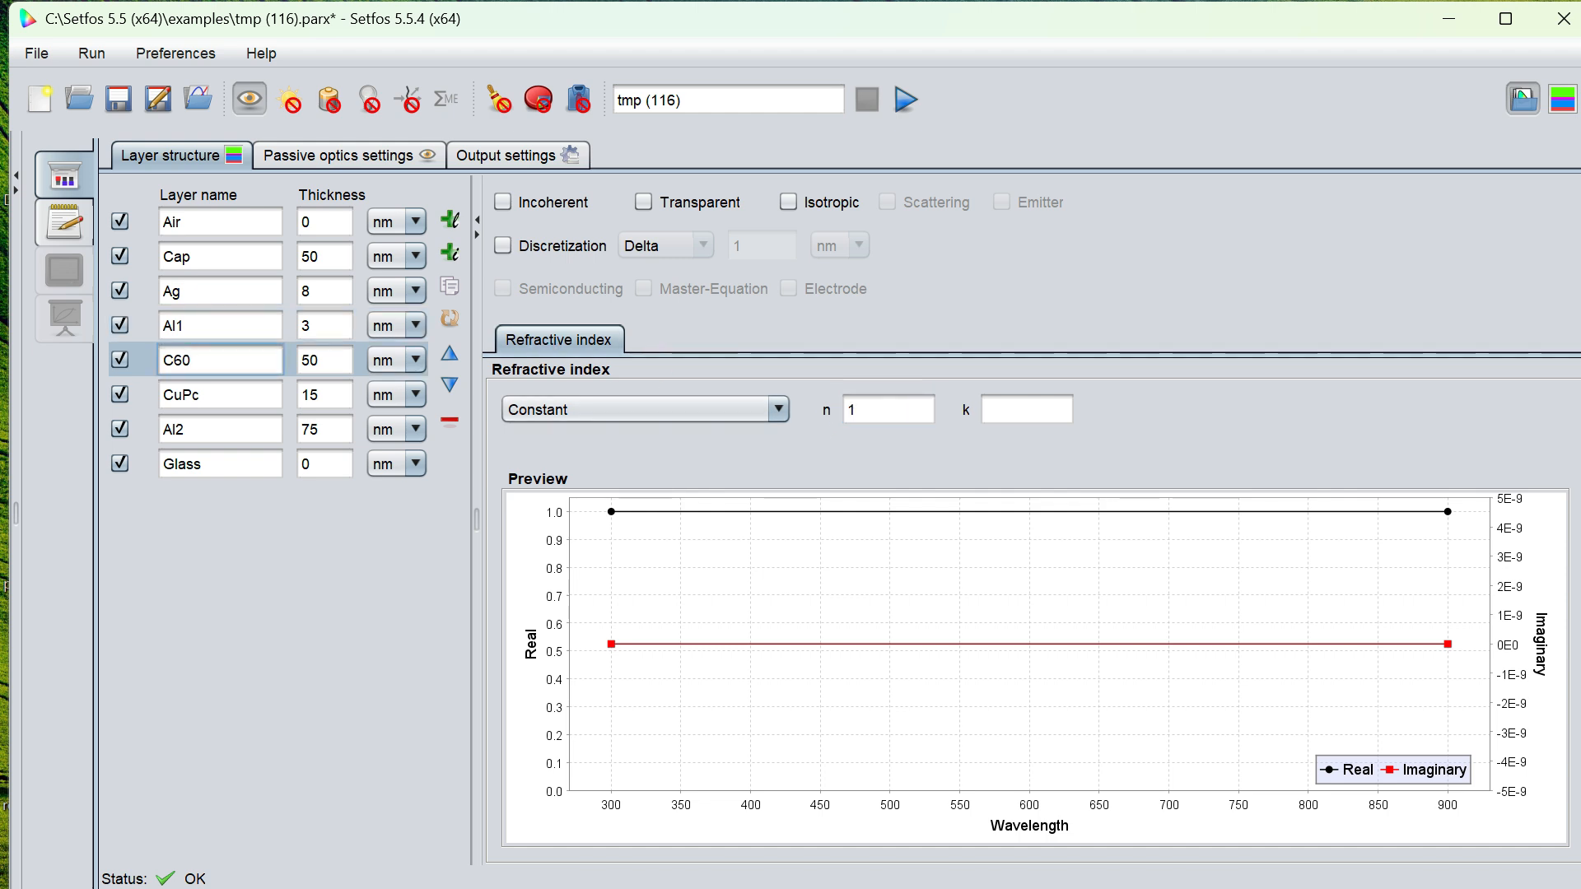
text(2)
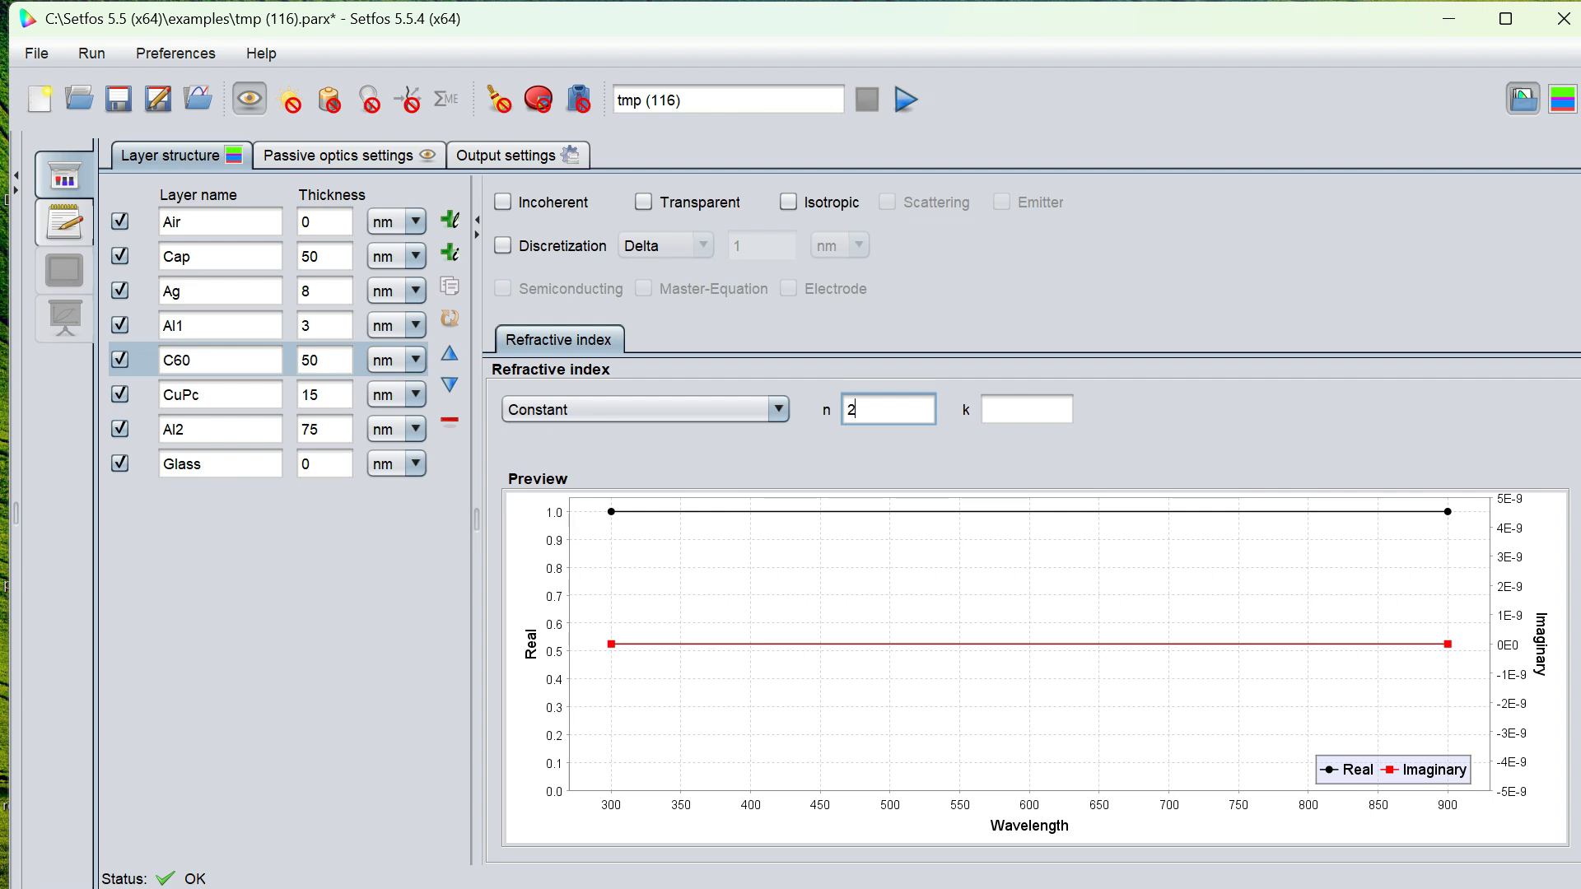
text(.2)
click(191, 394)
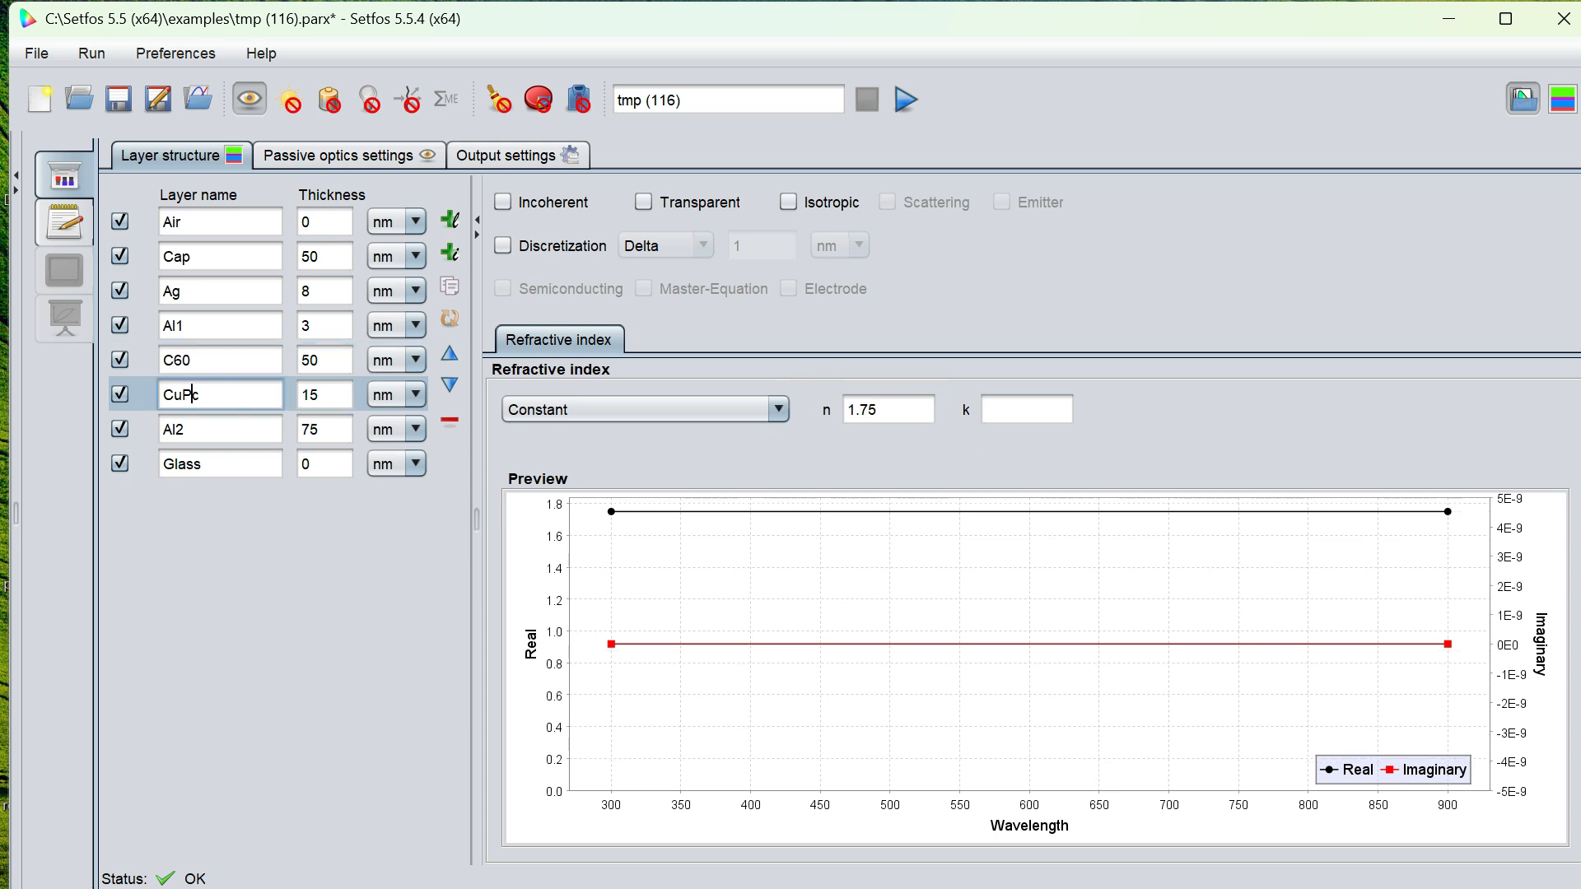
click(864, 410)
text(1.6)
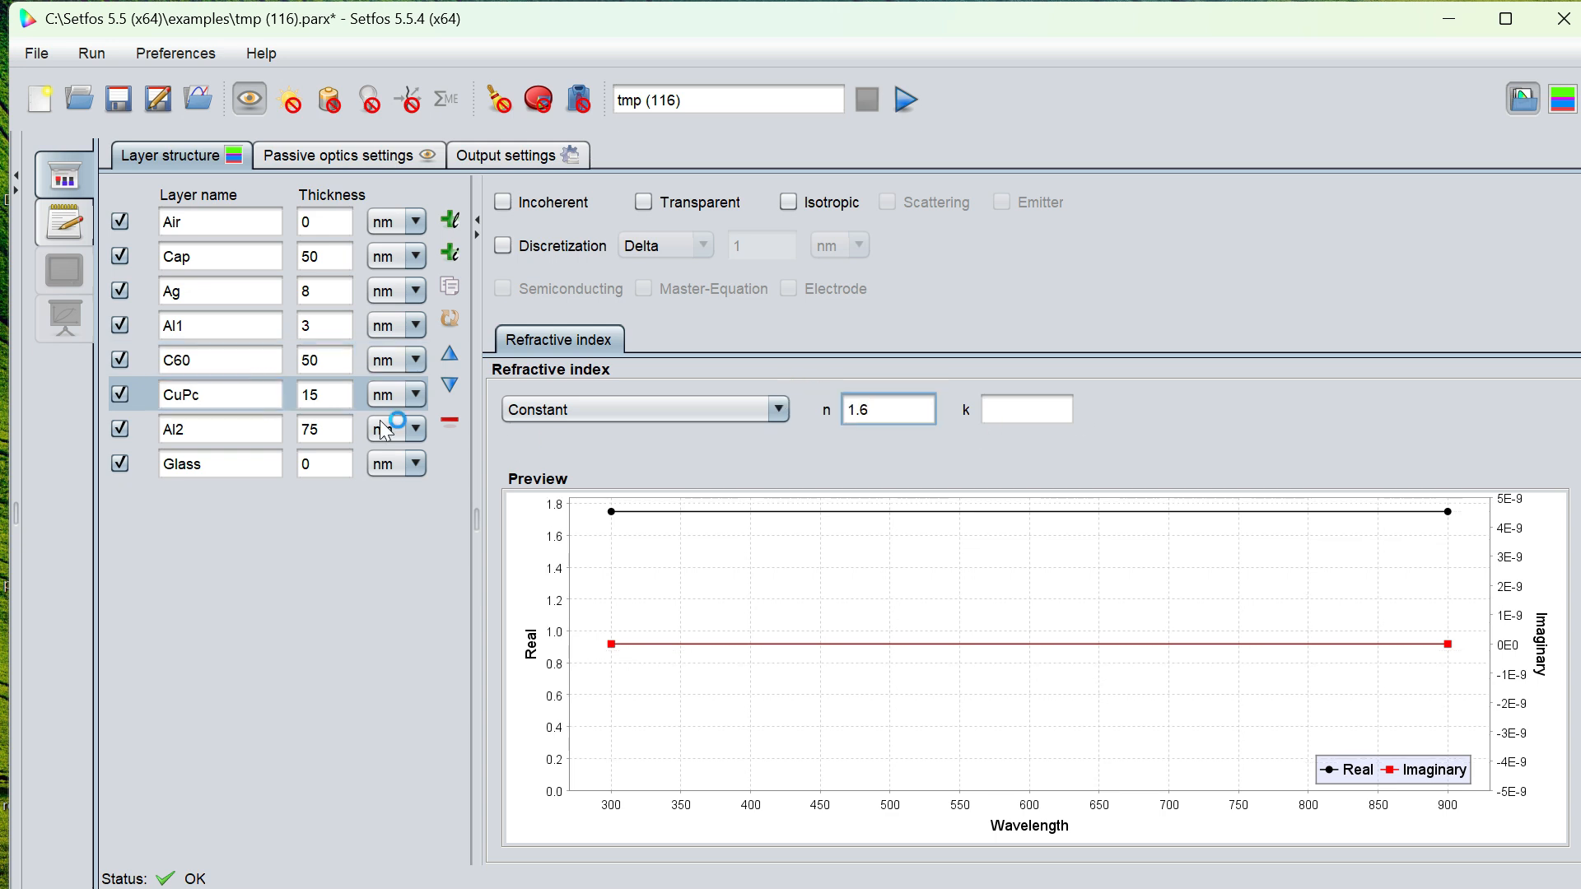
Set the constant refractive index n to 0.69 for Al2 and 1.42 for Glass
click(218, 429)
click(856, 409)
key(BackSpace)
text(0.69)
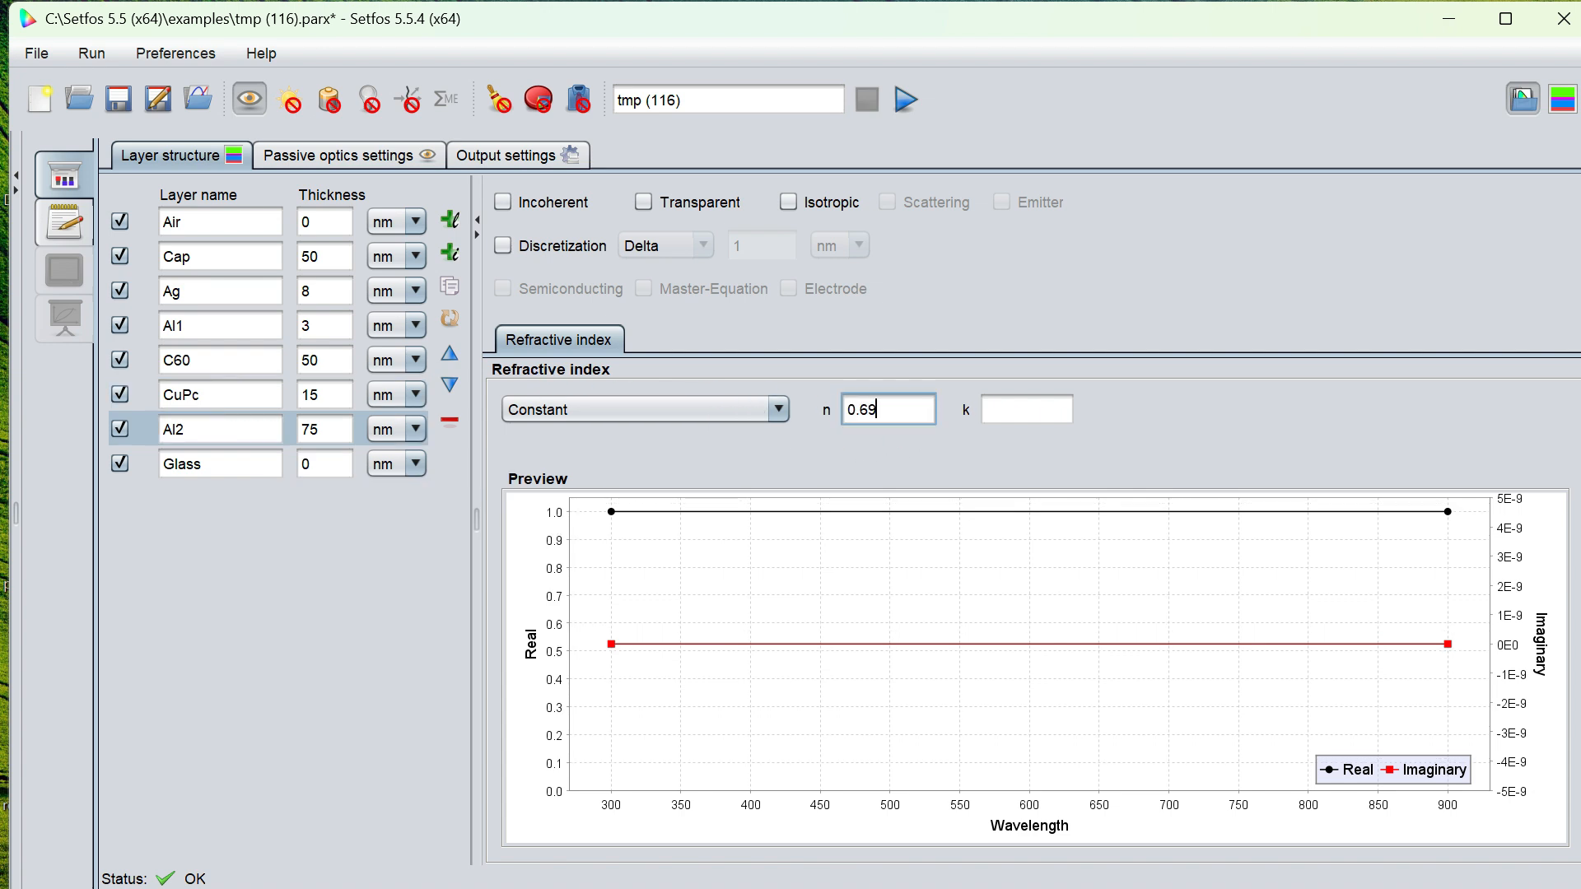
click(218, 464)
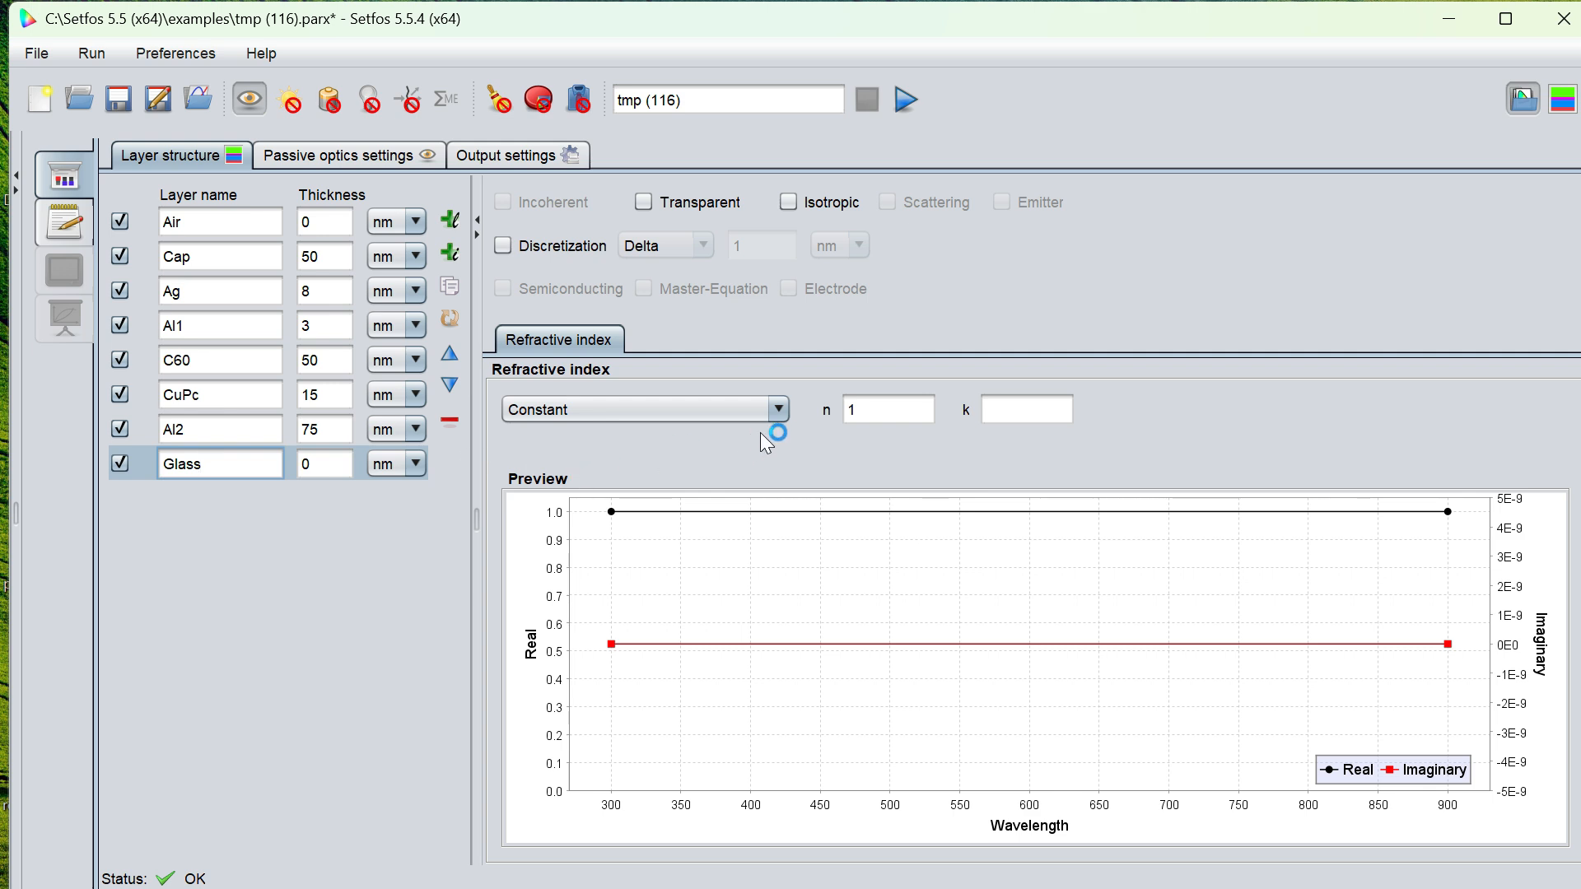
click(889, 409)
text(42)
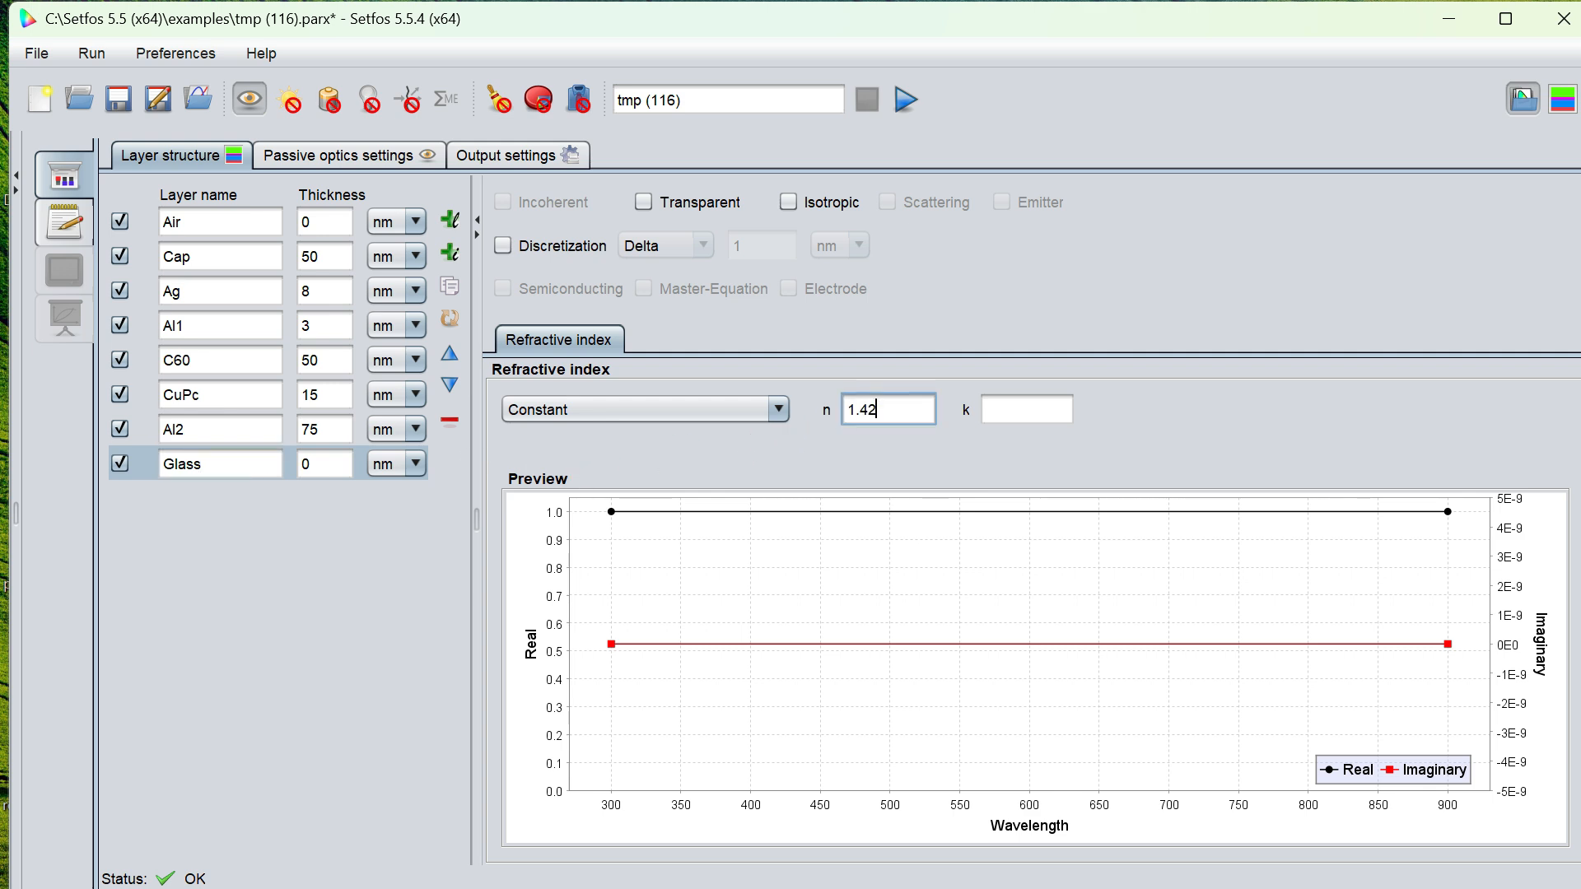
Set the imaginary refractive index k to 3.07 for Ag and 5.7 for Al1
click(218, 290)
click(1026, 409)
text(3.07)
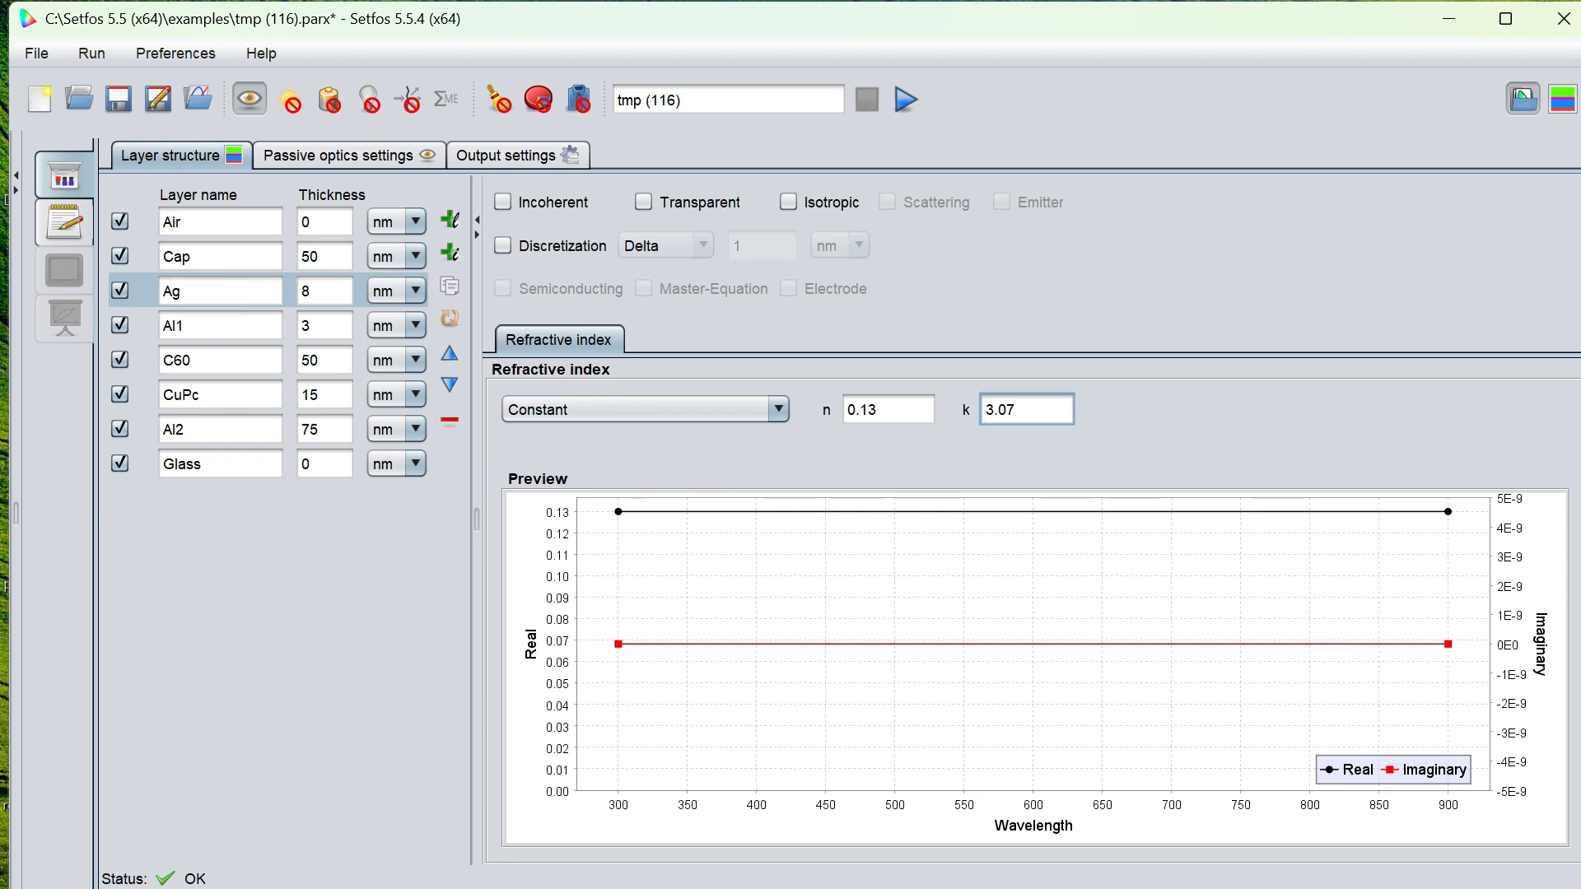
click(325, 325)
click(1029, 410)
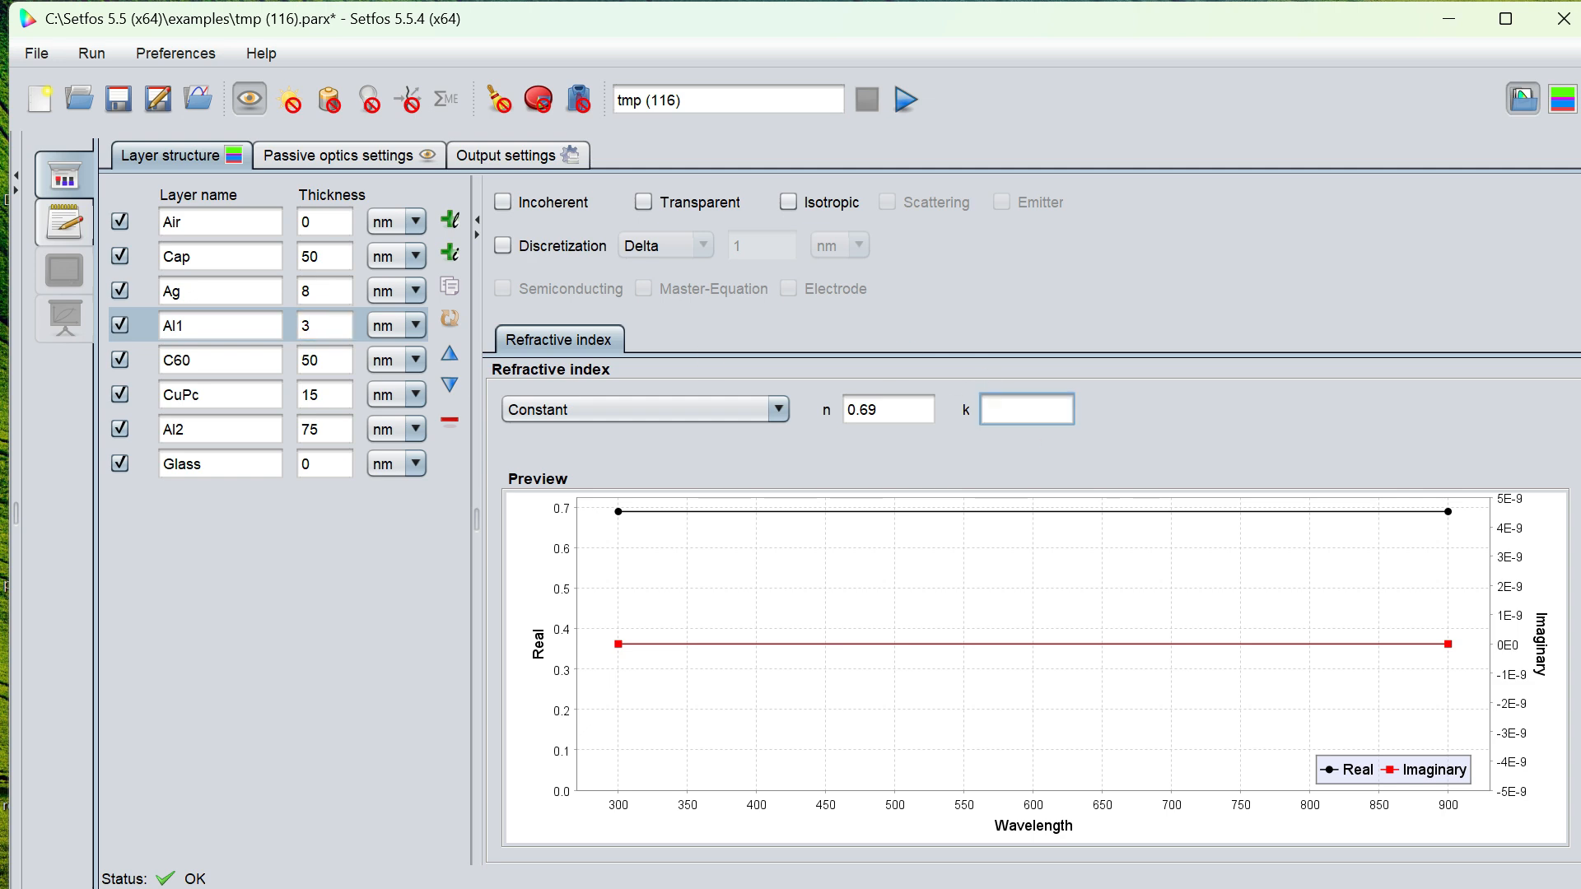
text(5.7)
Set the imaginary refractive index k to 0.35 for C60 and 5.7 for Al2
click(313, 360)
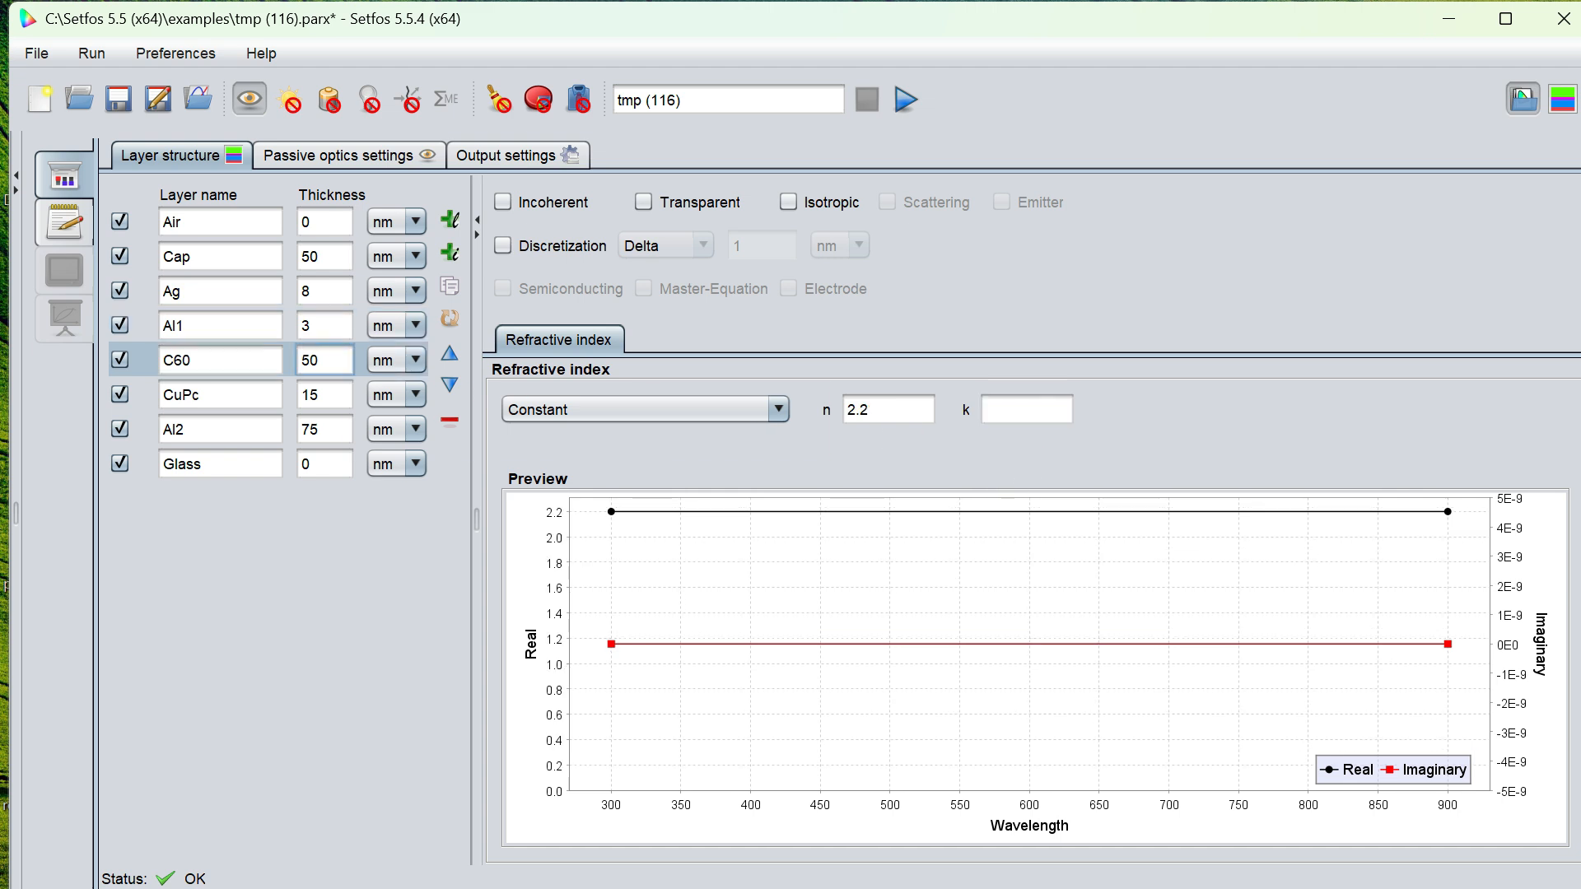
text(0.35)
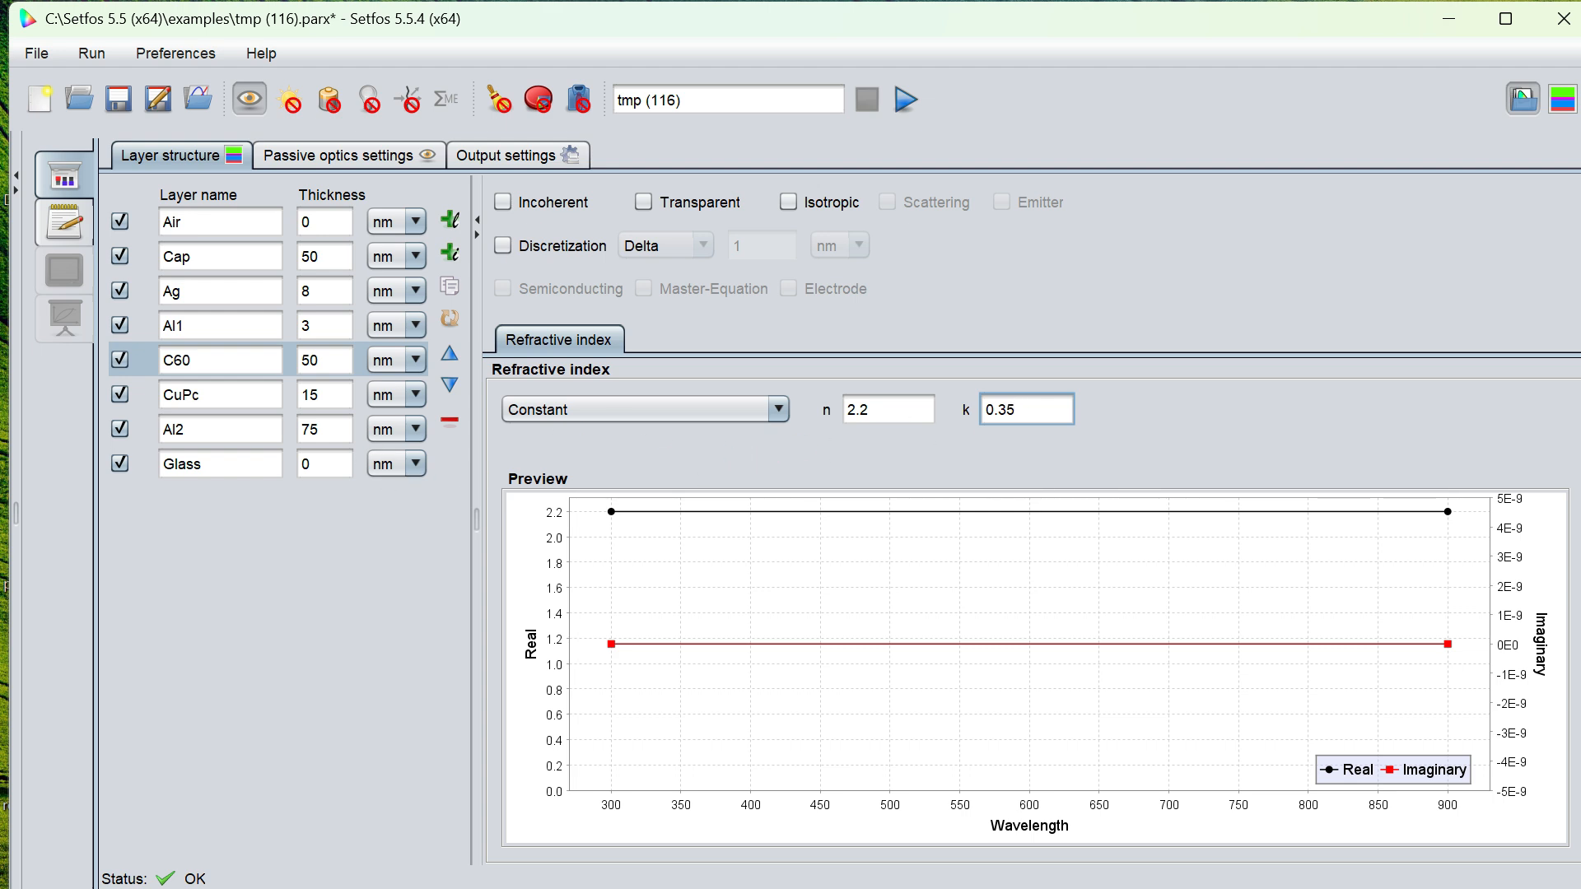
click(325, 430)
click(1026, 410)
text(5,)
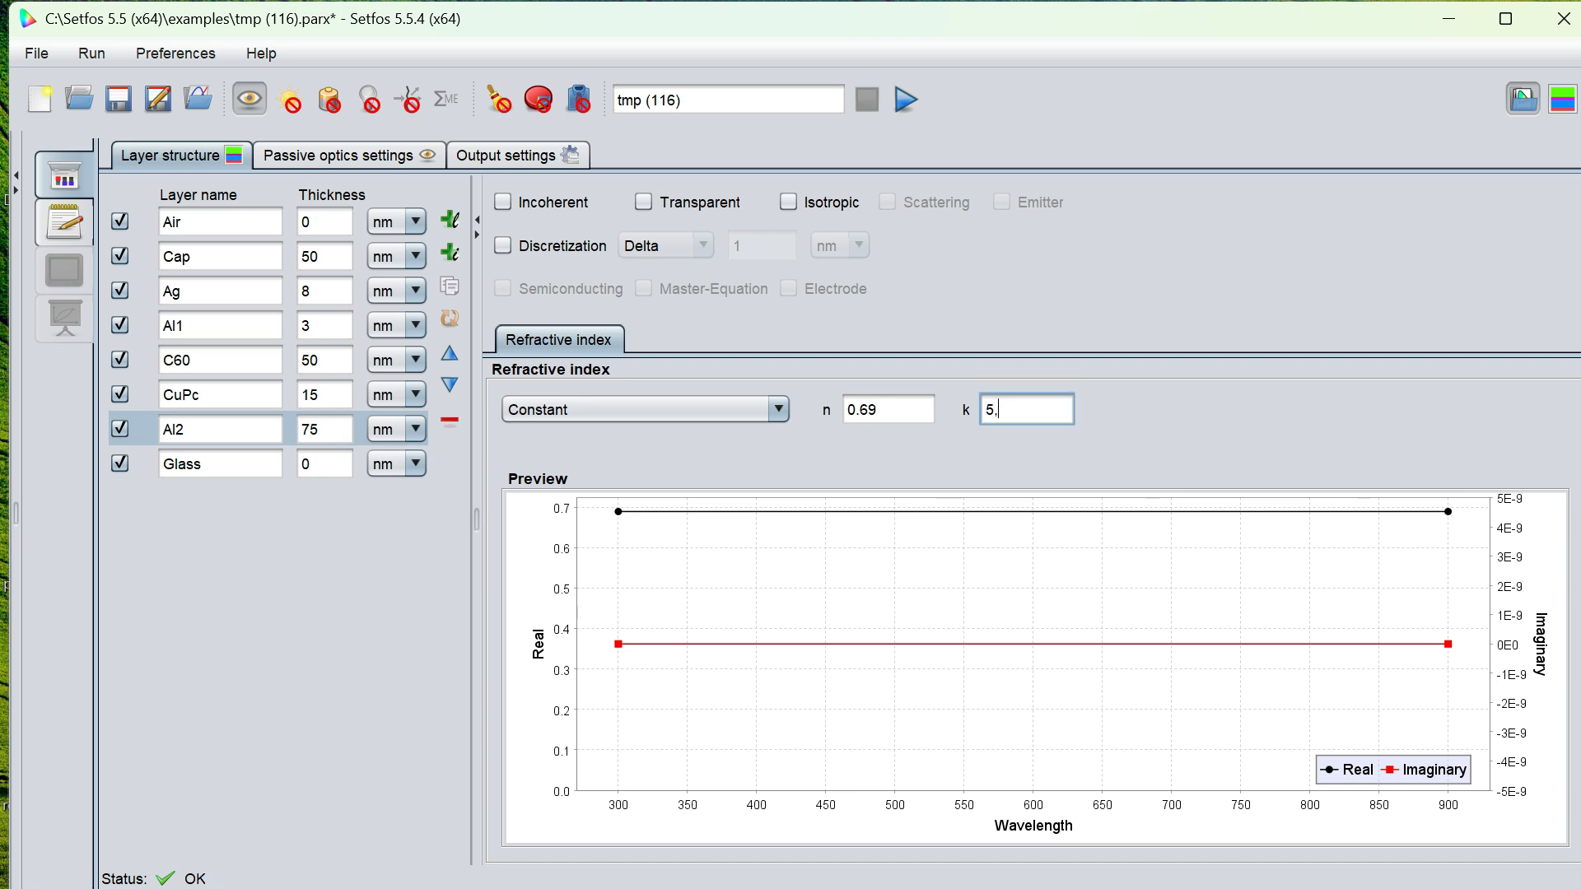
text(.7)
Enable the absorption calculation and set its spectral variable to a single wavelength of 470 nm
click(292, 102)
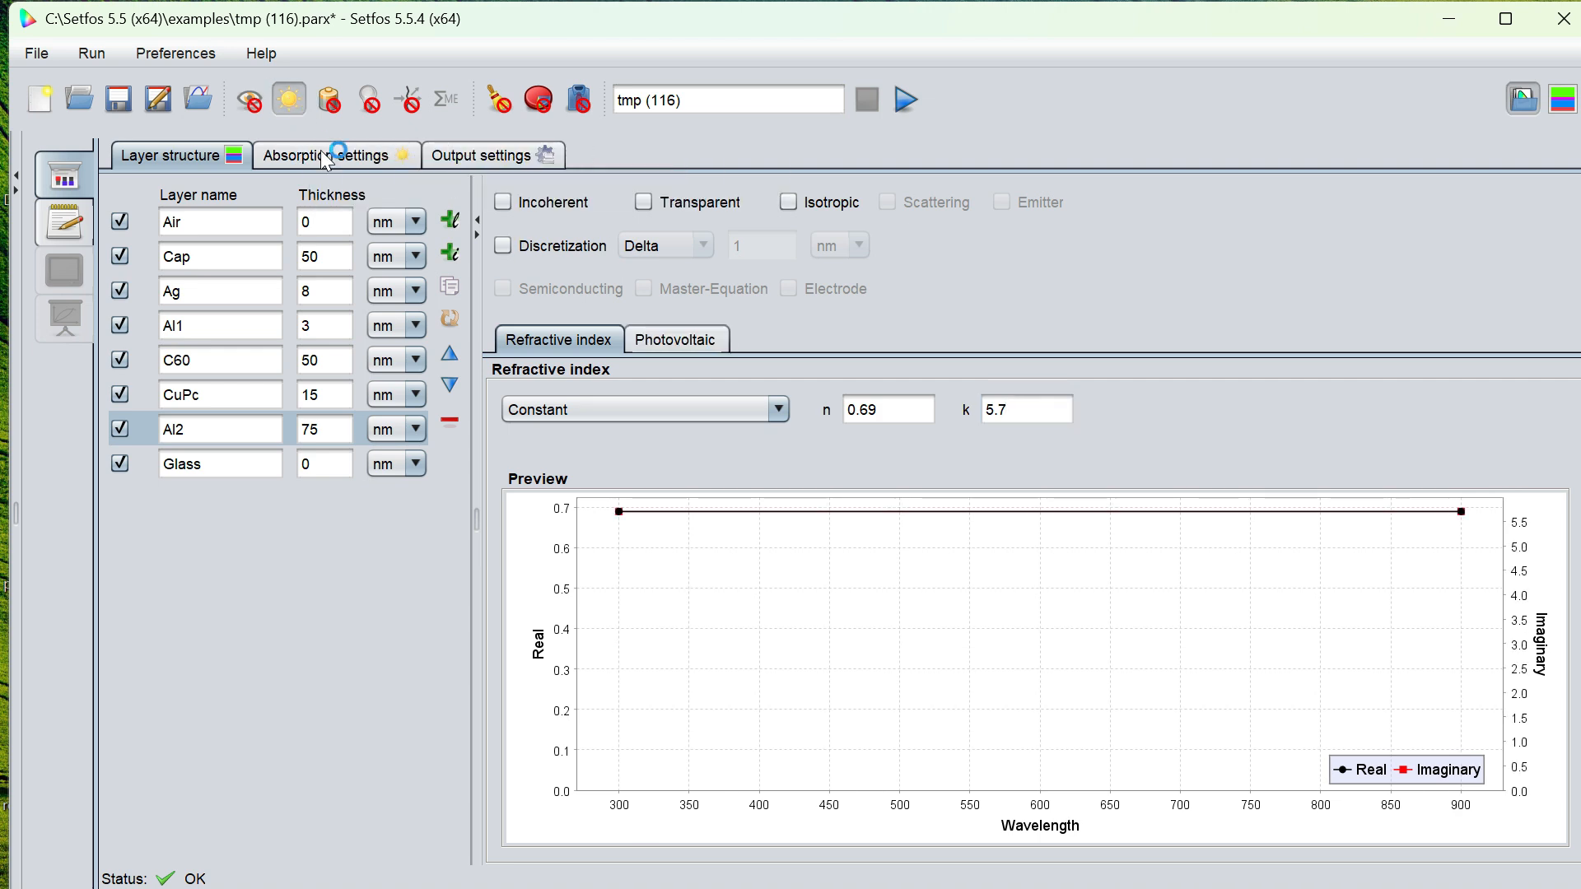
click(334, 163)
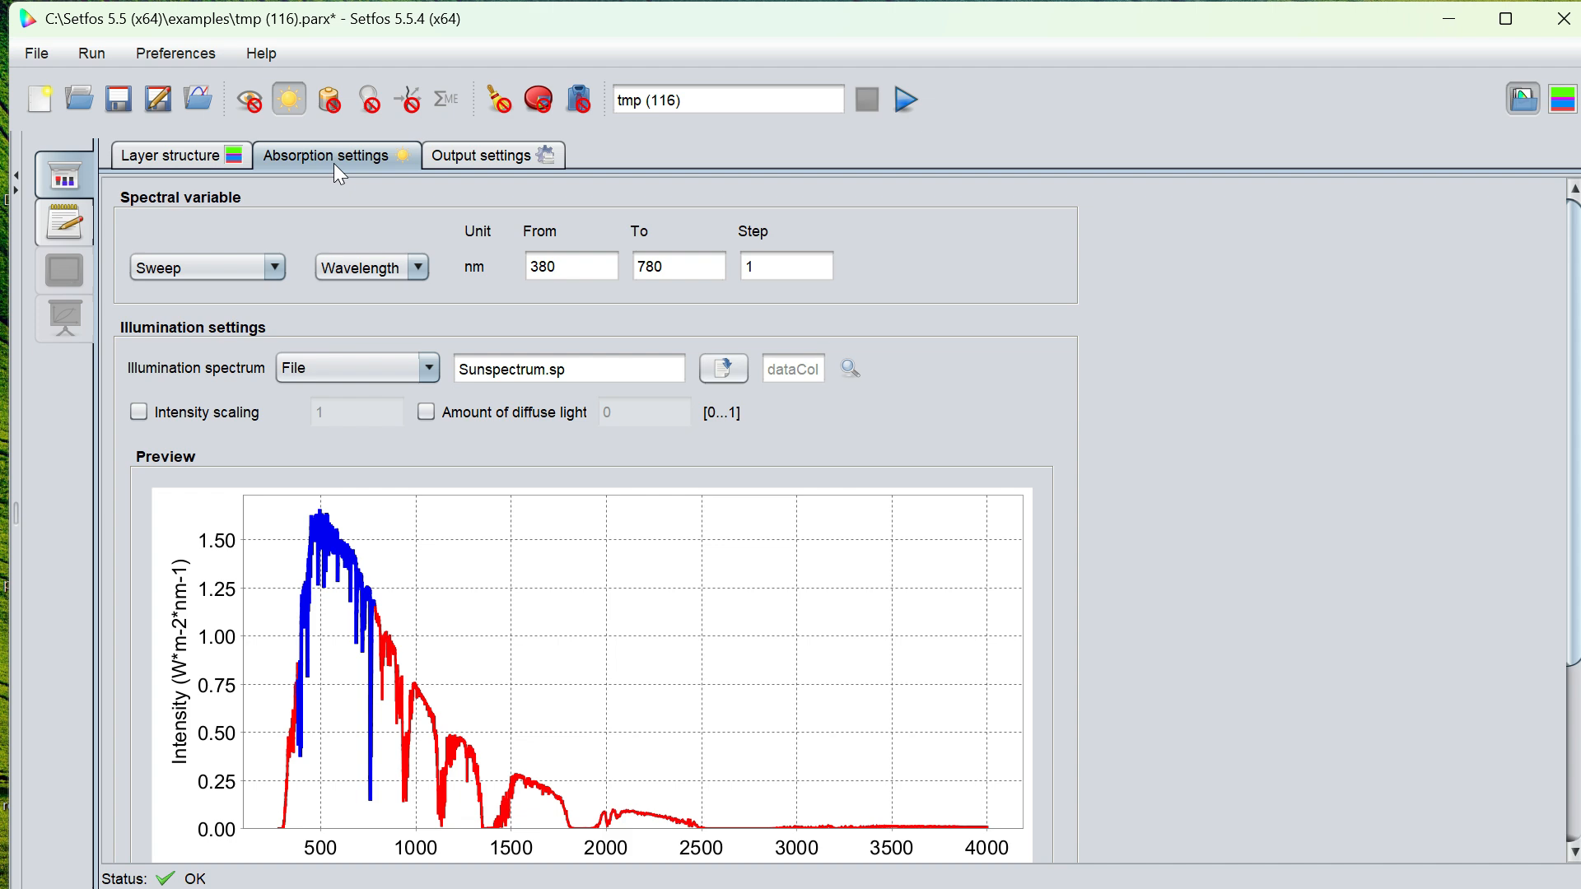
click(261, 271)
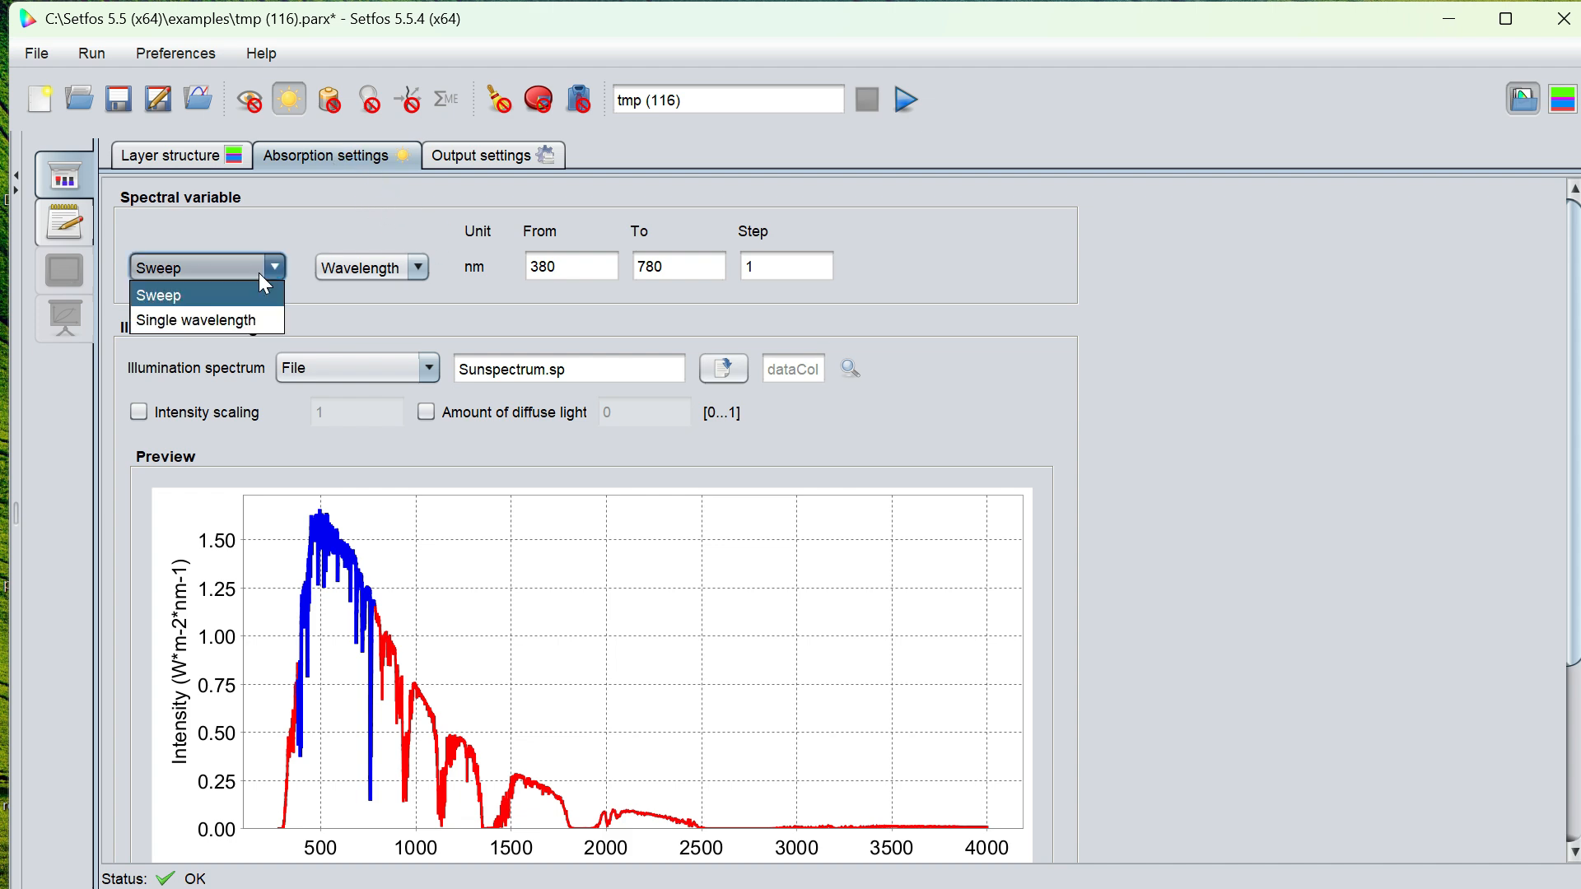
click(367, 267)
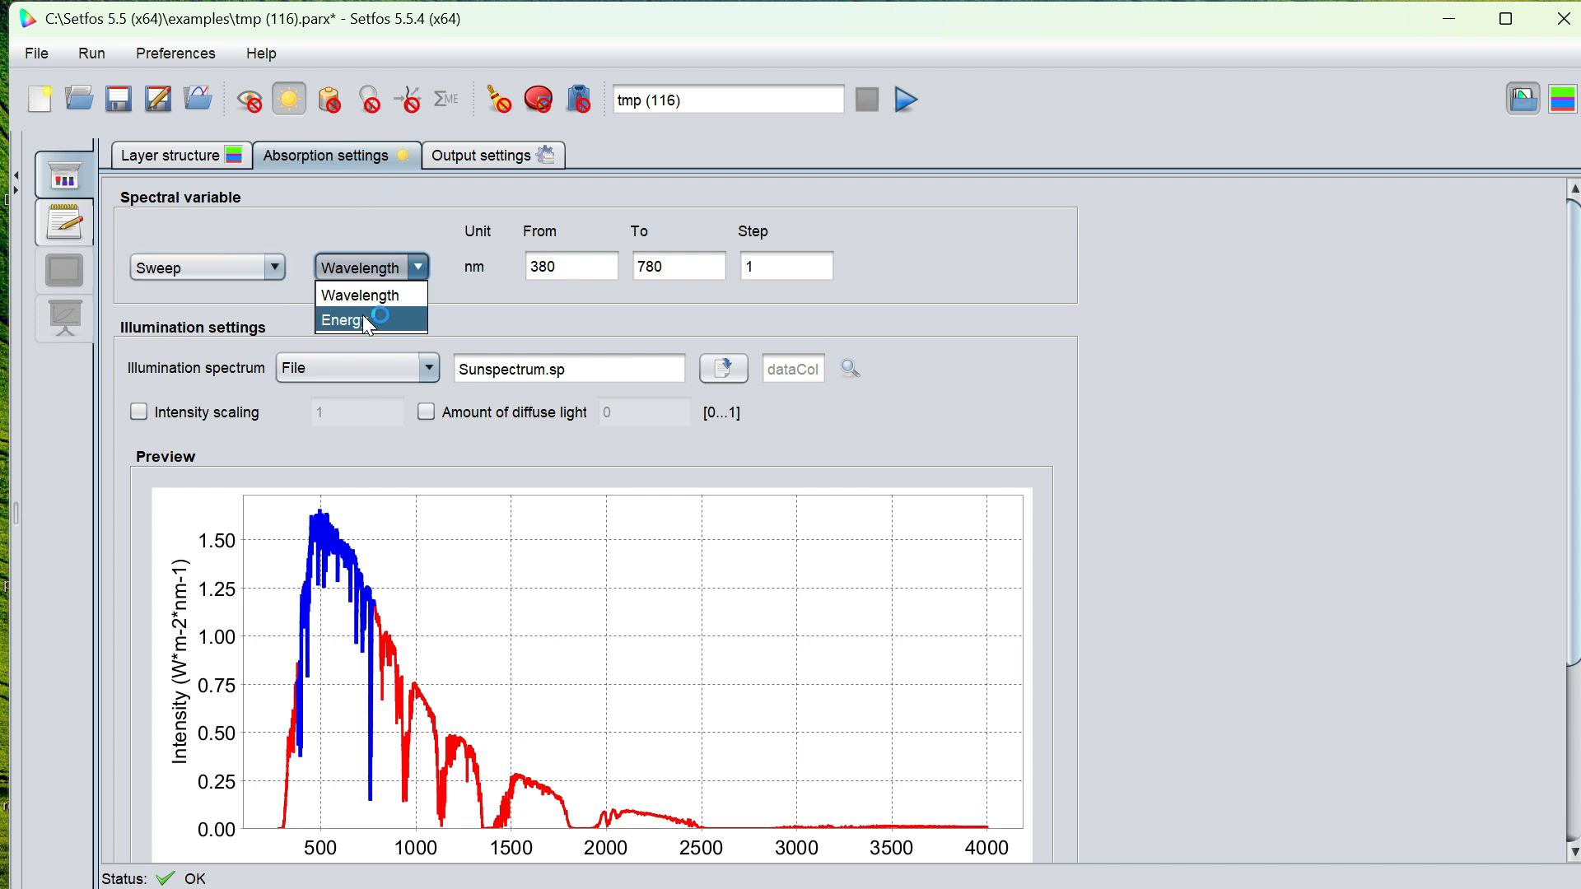
click(262, 272)
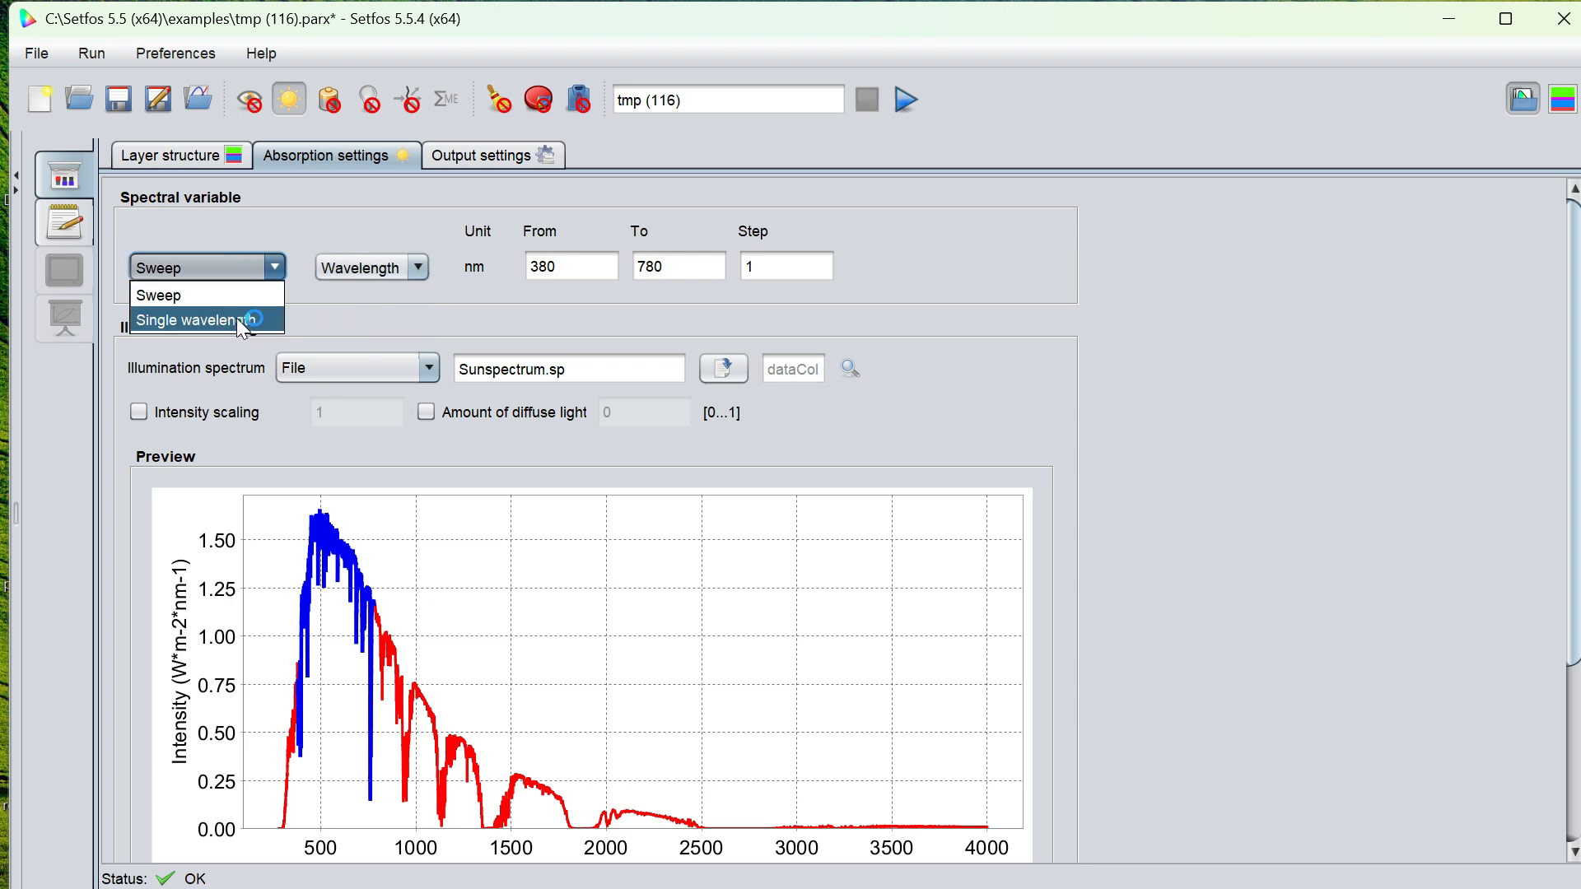
click(198, 320)
double_click(406, 268)
key(BackSpace)
text(470)
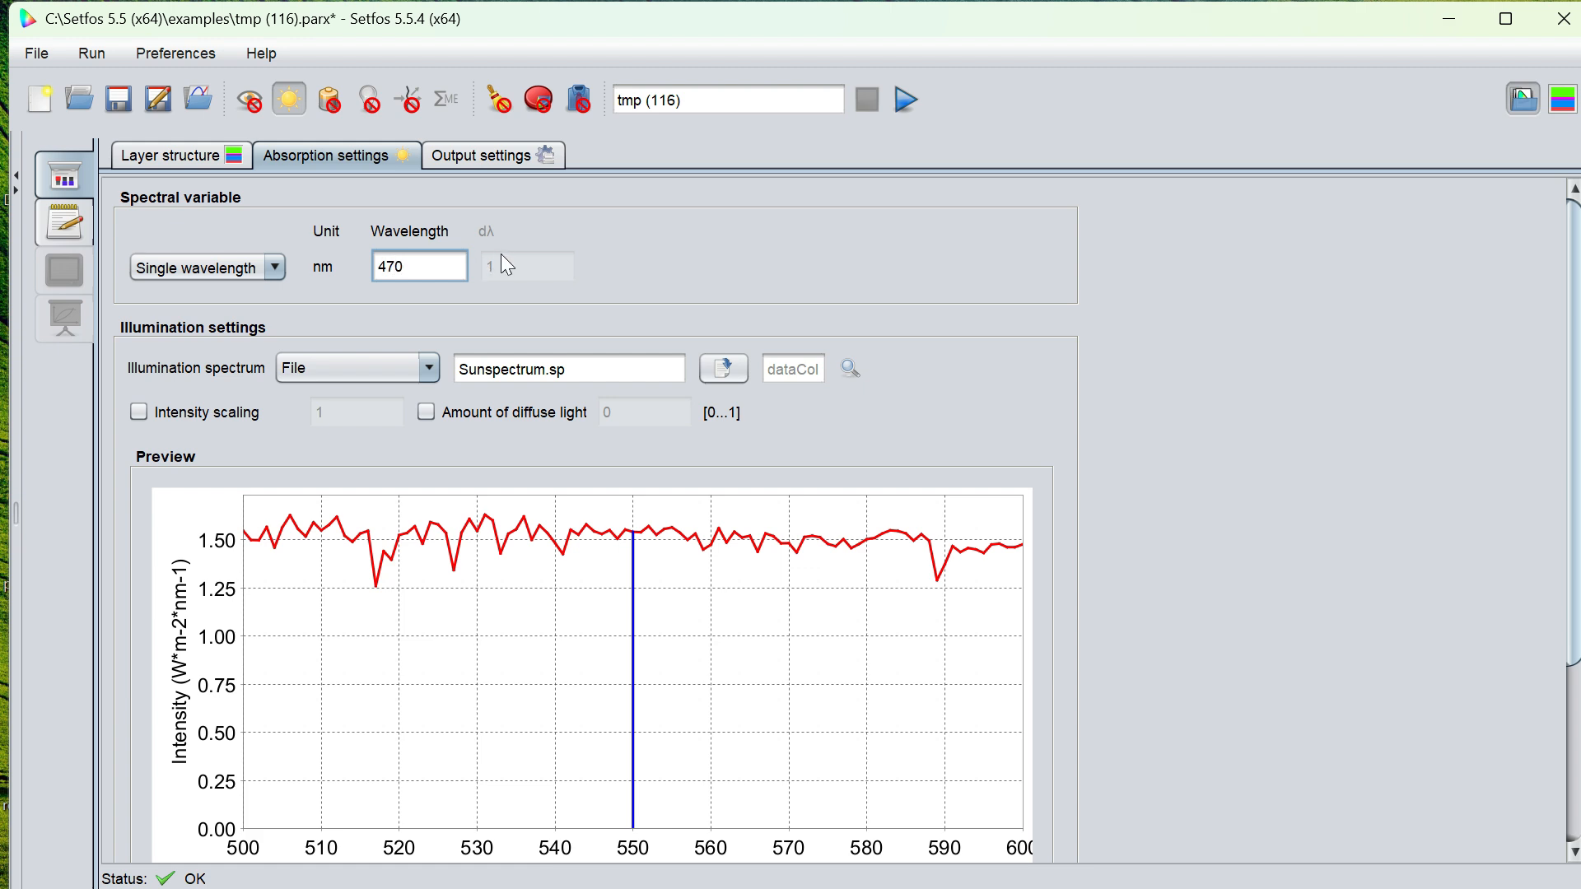
Try the Location and Time illumination spectrum and return the setting to File
click(792, 369)
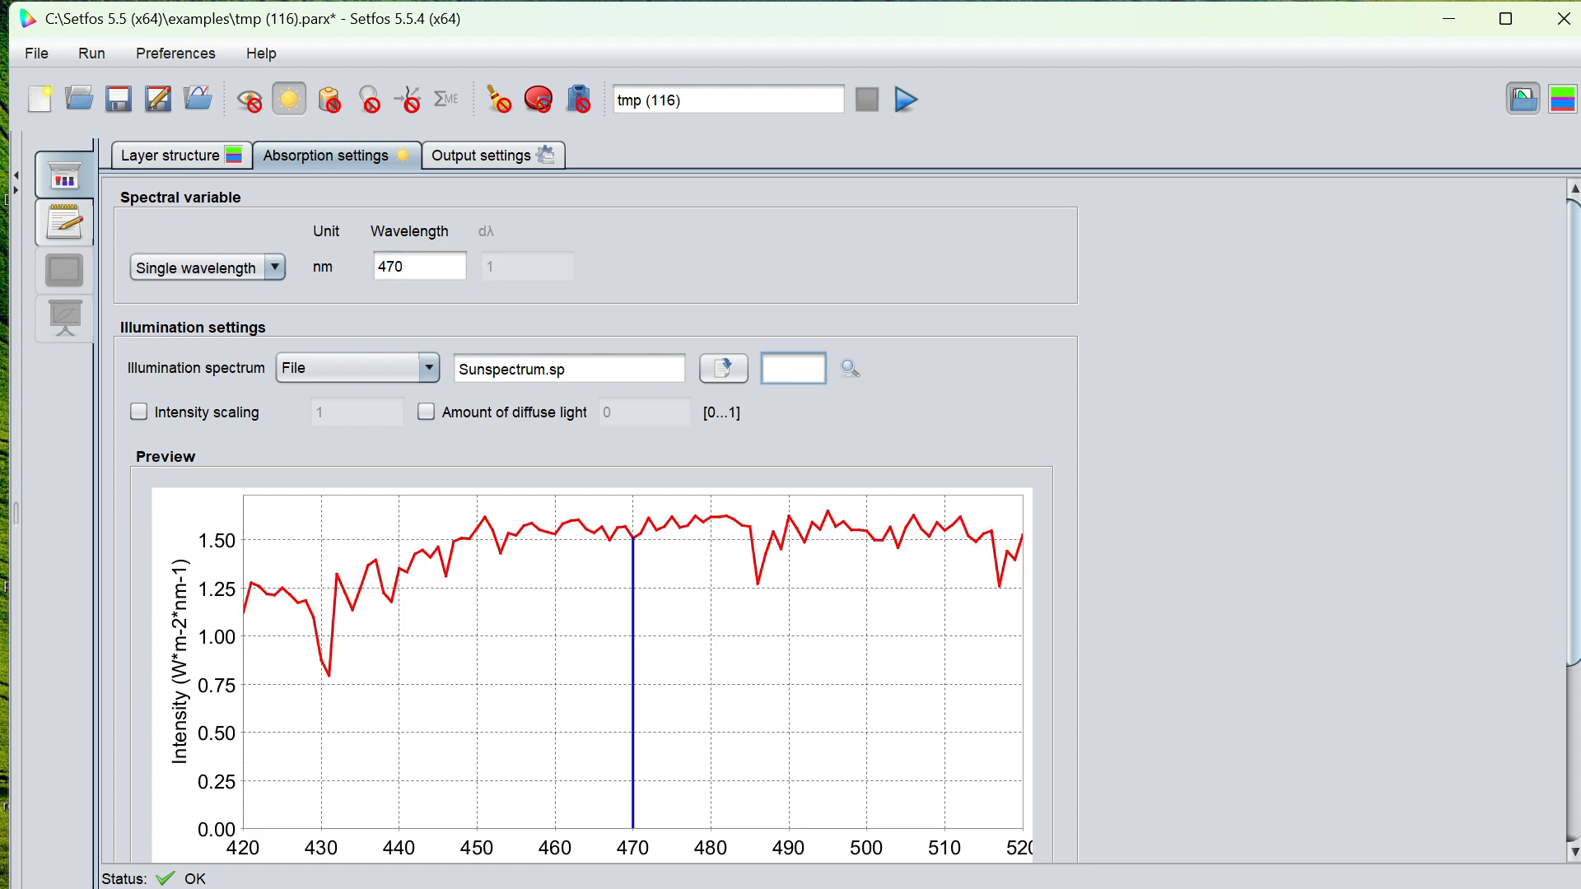
click(405, 372)
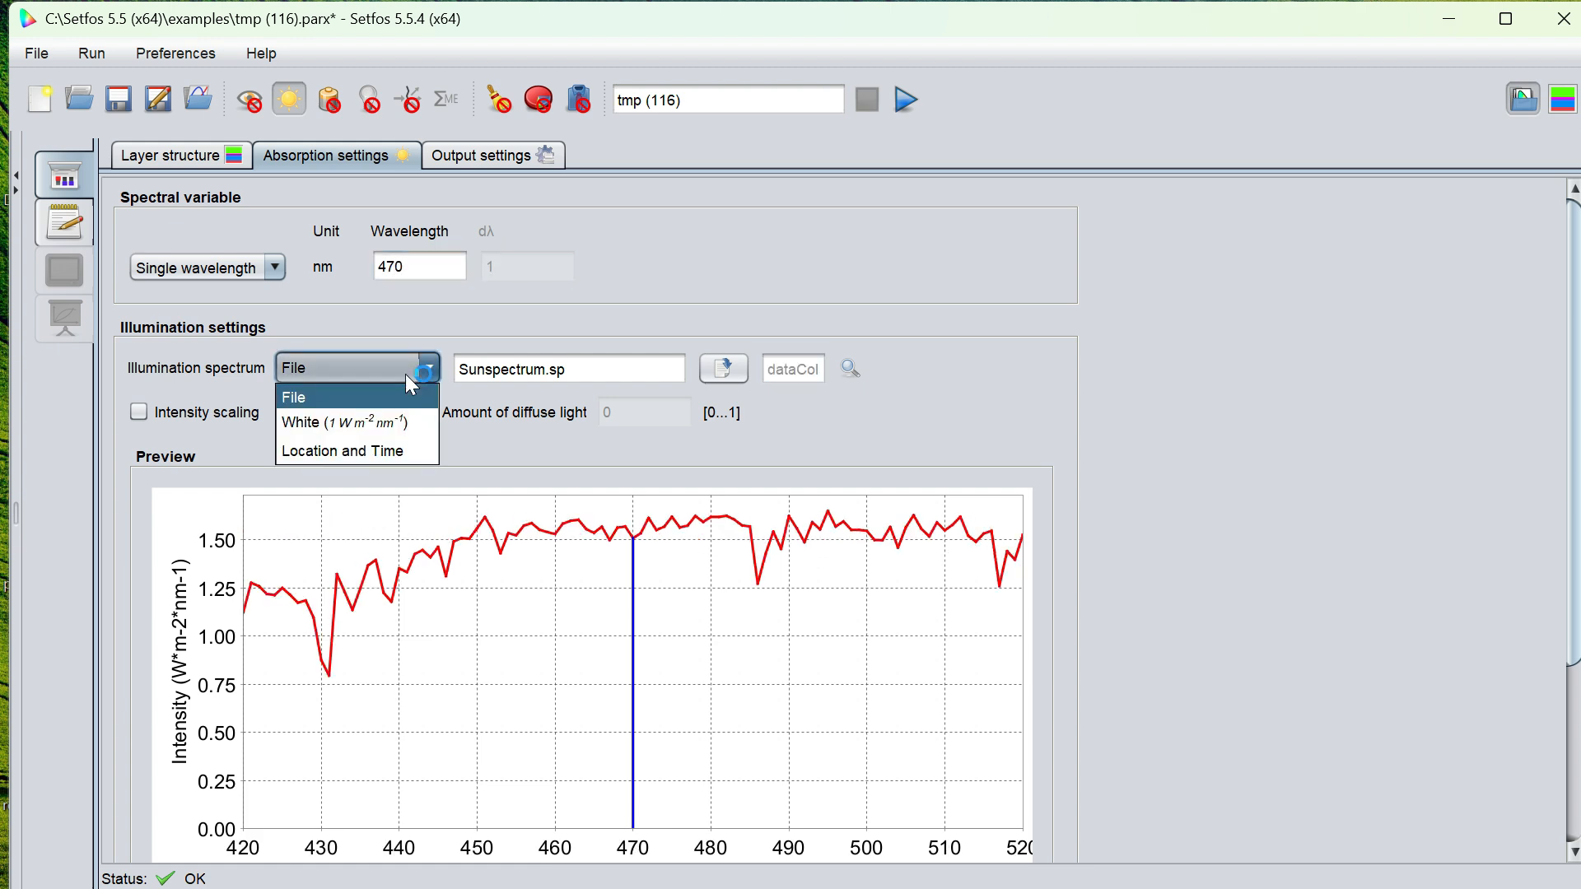
click(349, 449)
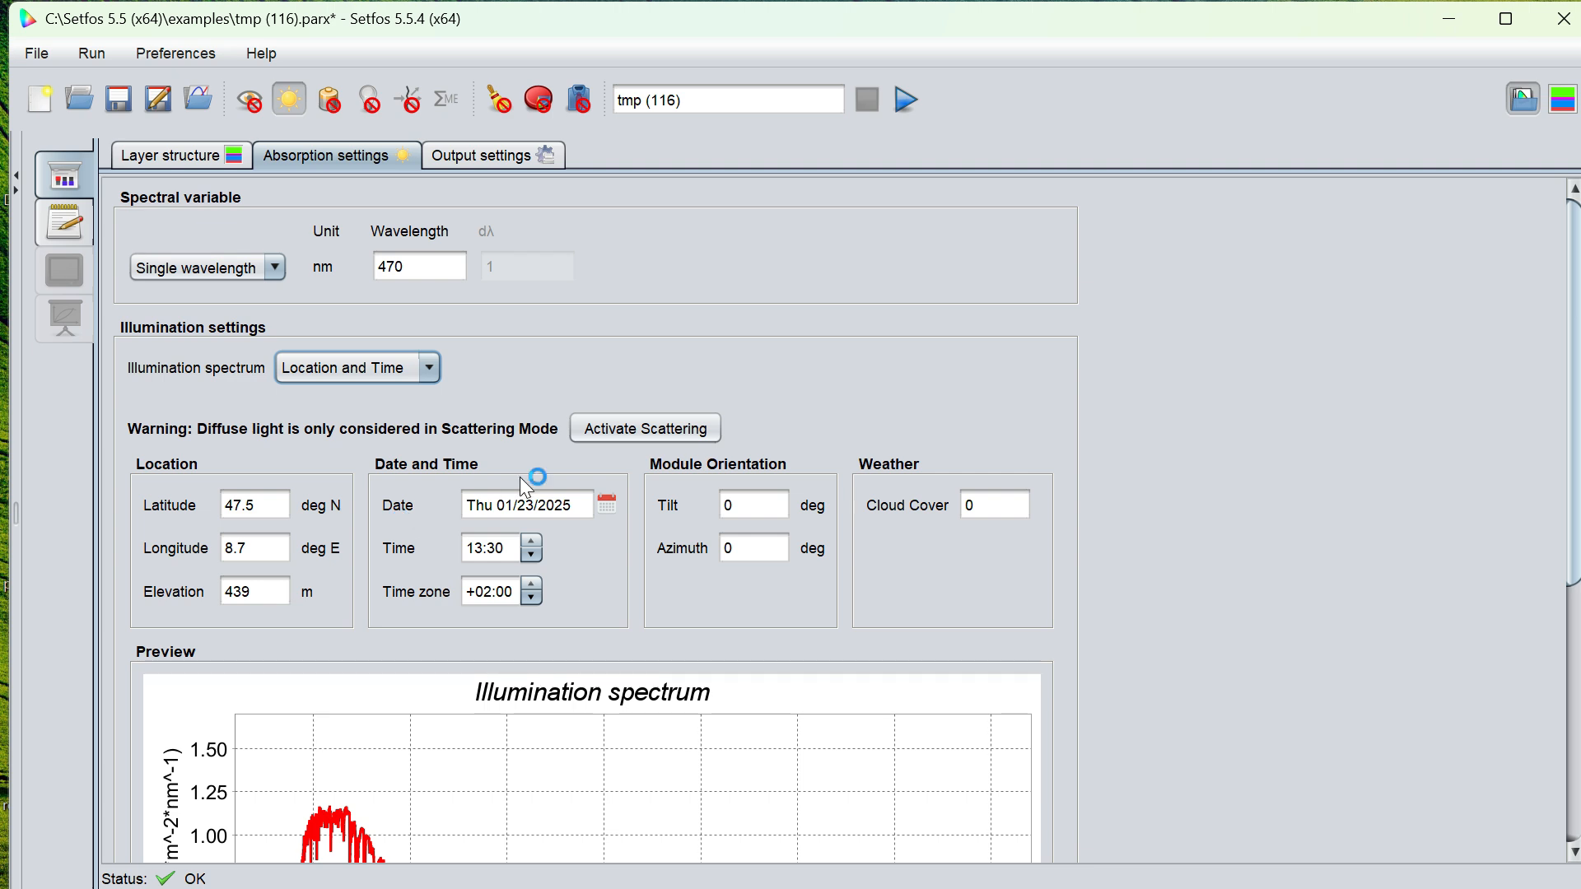
click(354, 368)
click(328, 394)
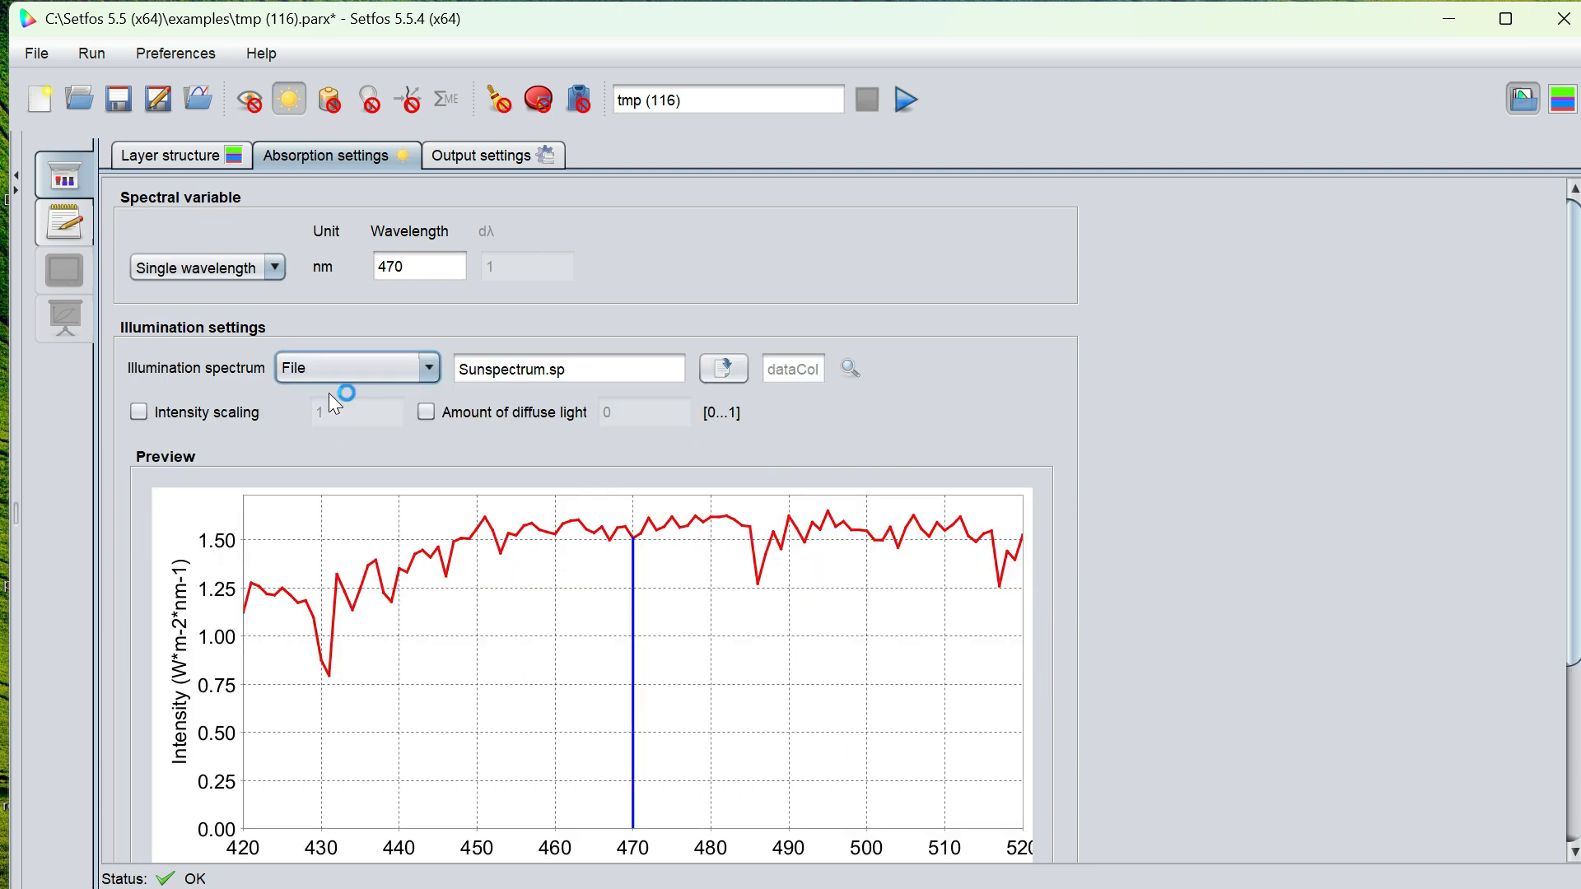
Set the data column of the Sunspectrum.sp illumination file to 2
click(726, 372)
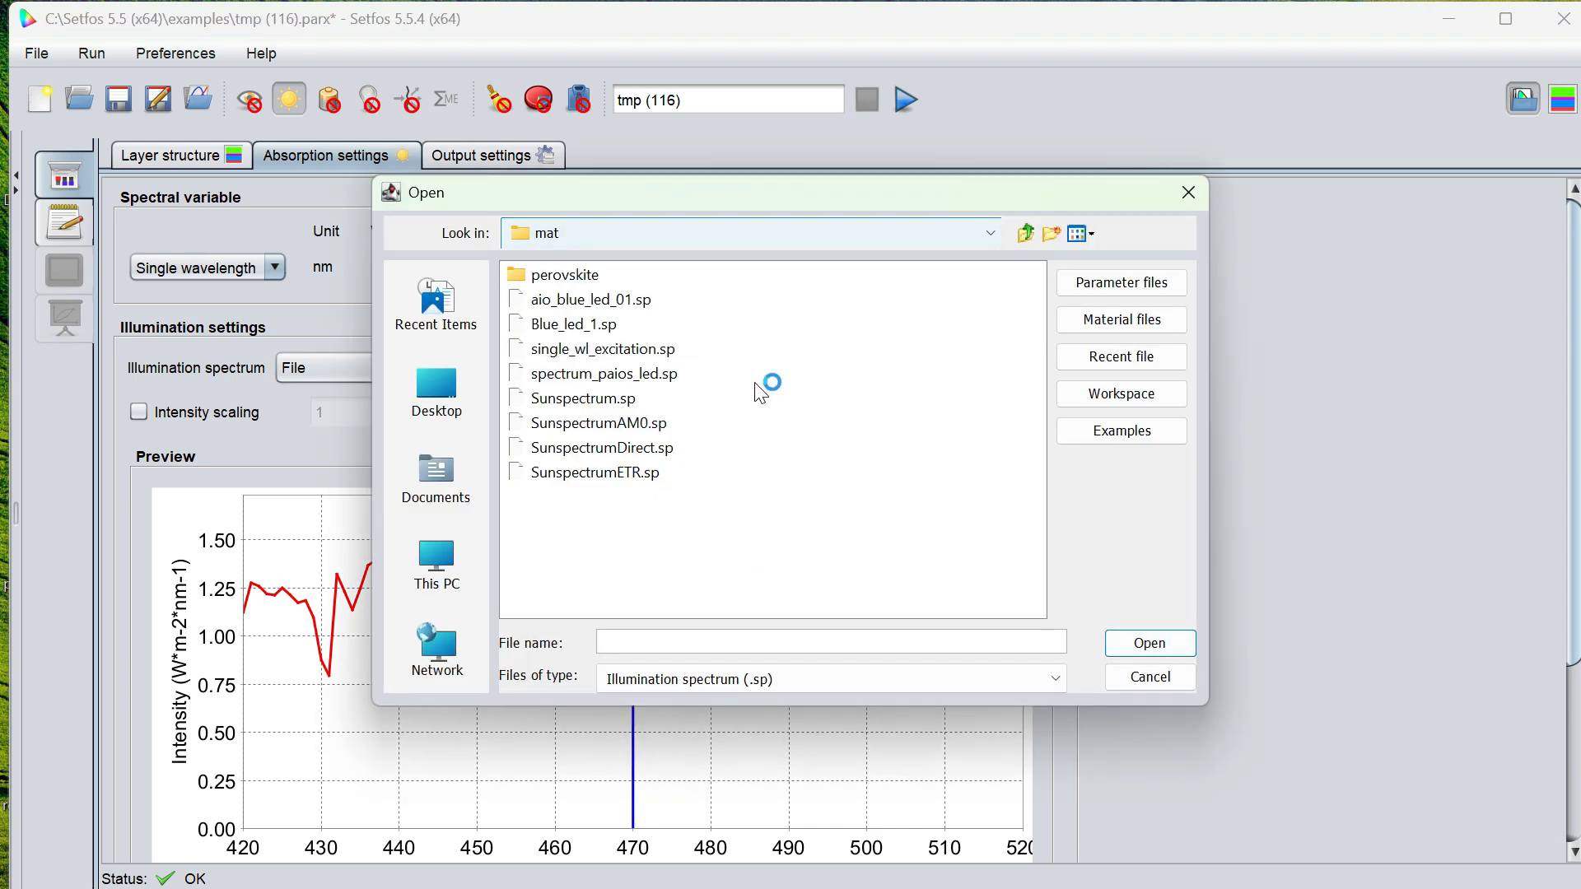
click(1189, 196)
key(Tab)
text(2)
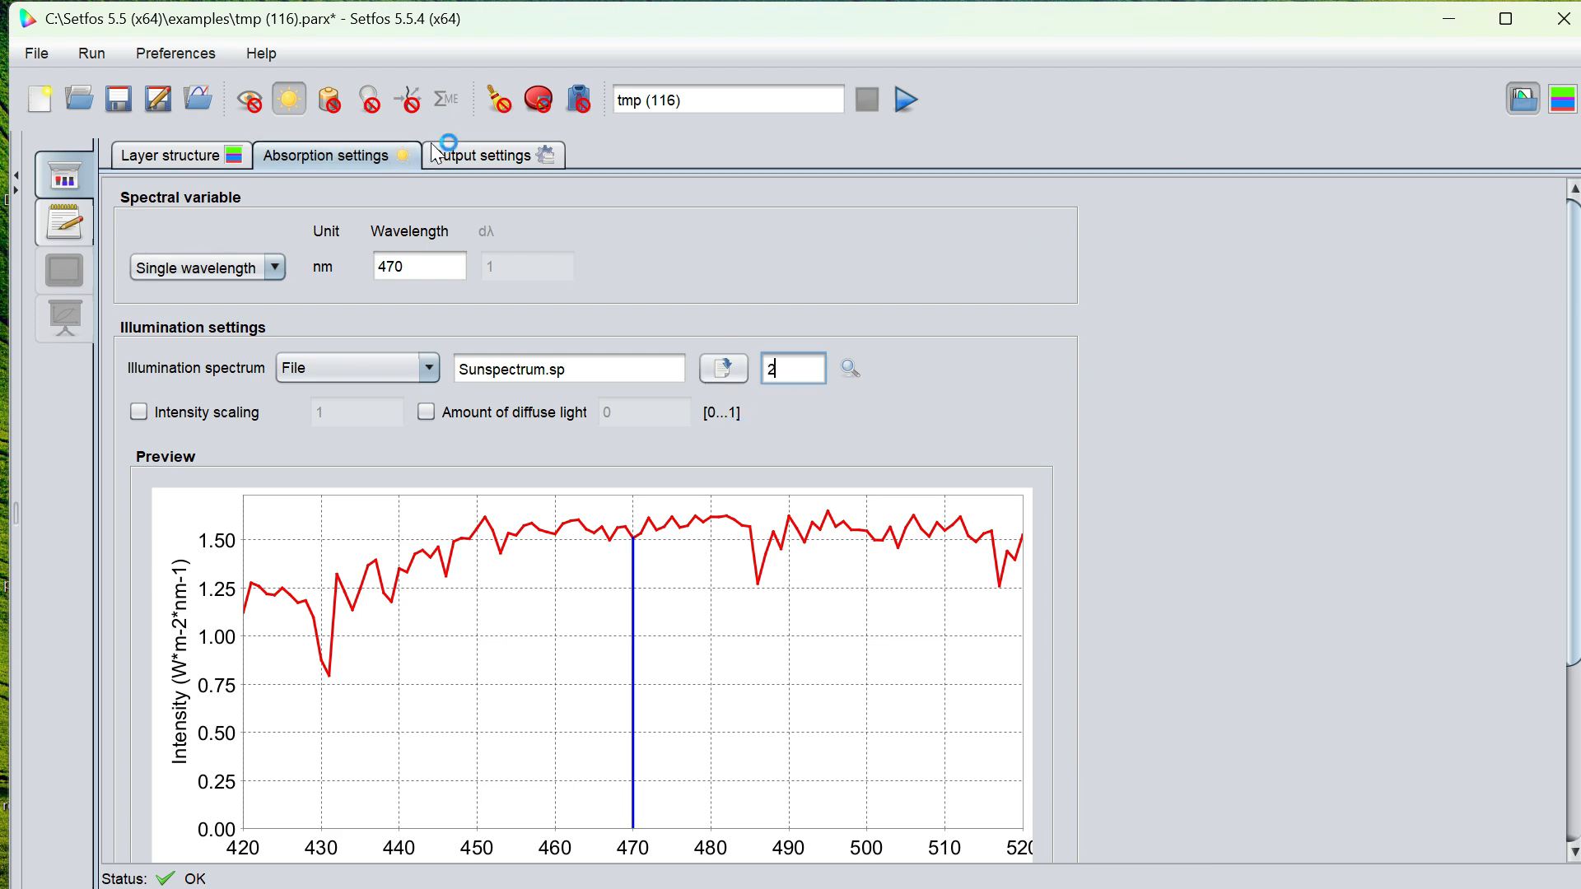
Enable the parameter sweep and choose the Cap layer's thickness as the sweep parameter
click(491, 109)
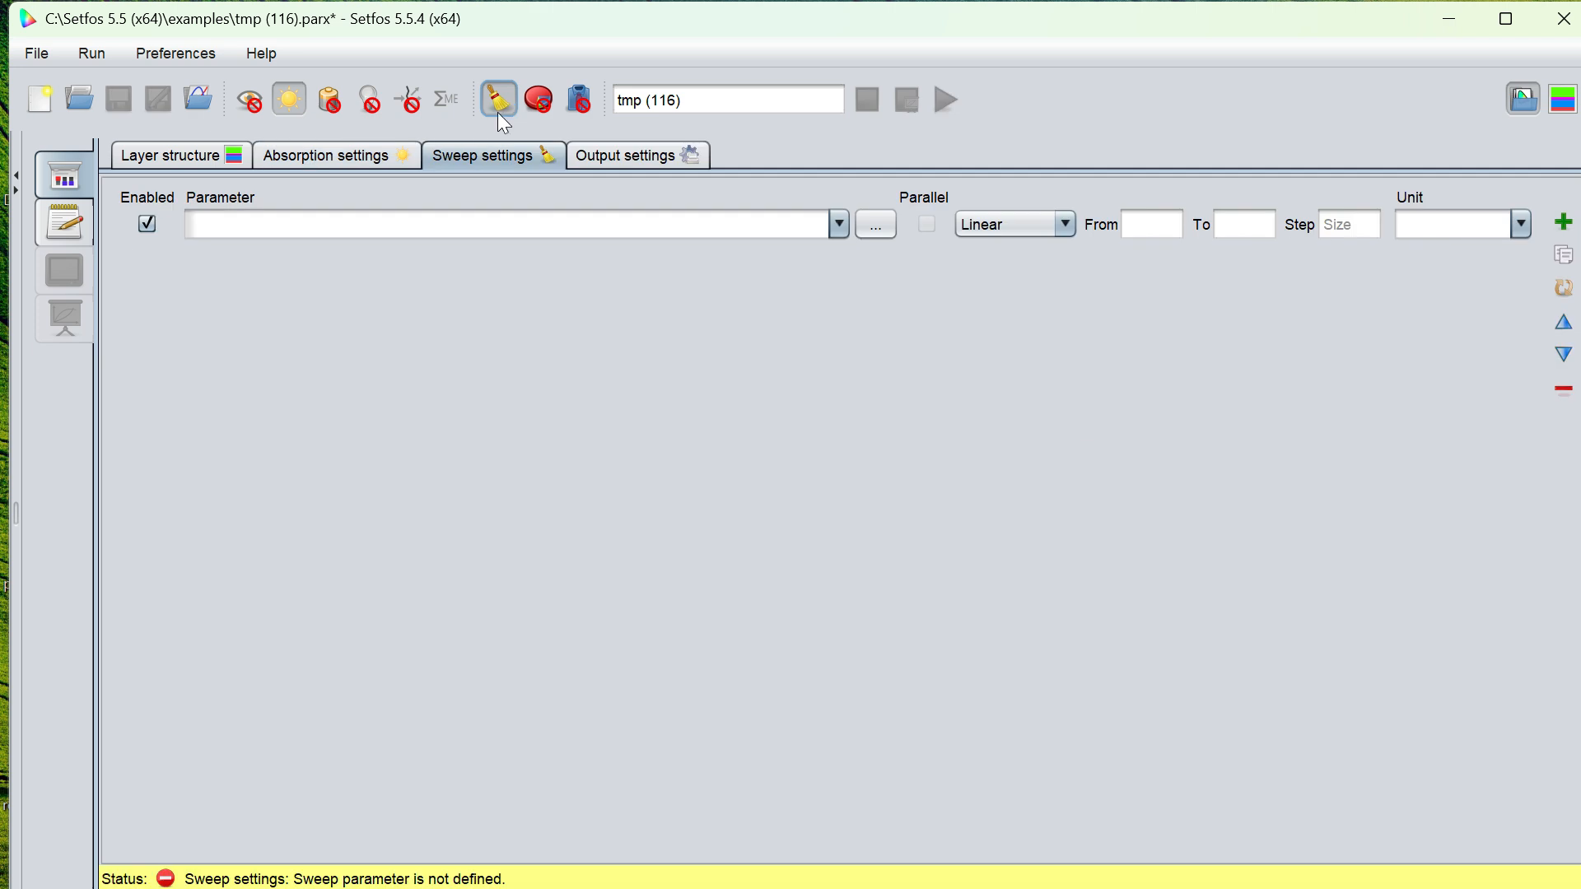
click(878, 229)
mouse_move(970, 250)
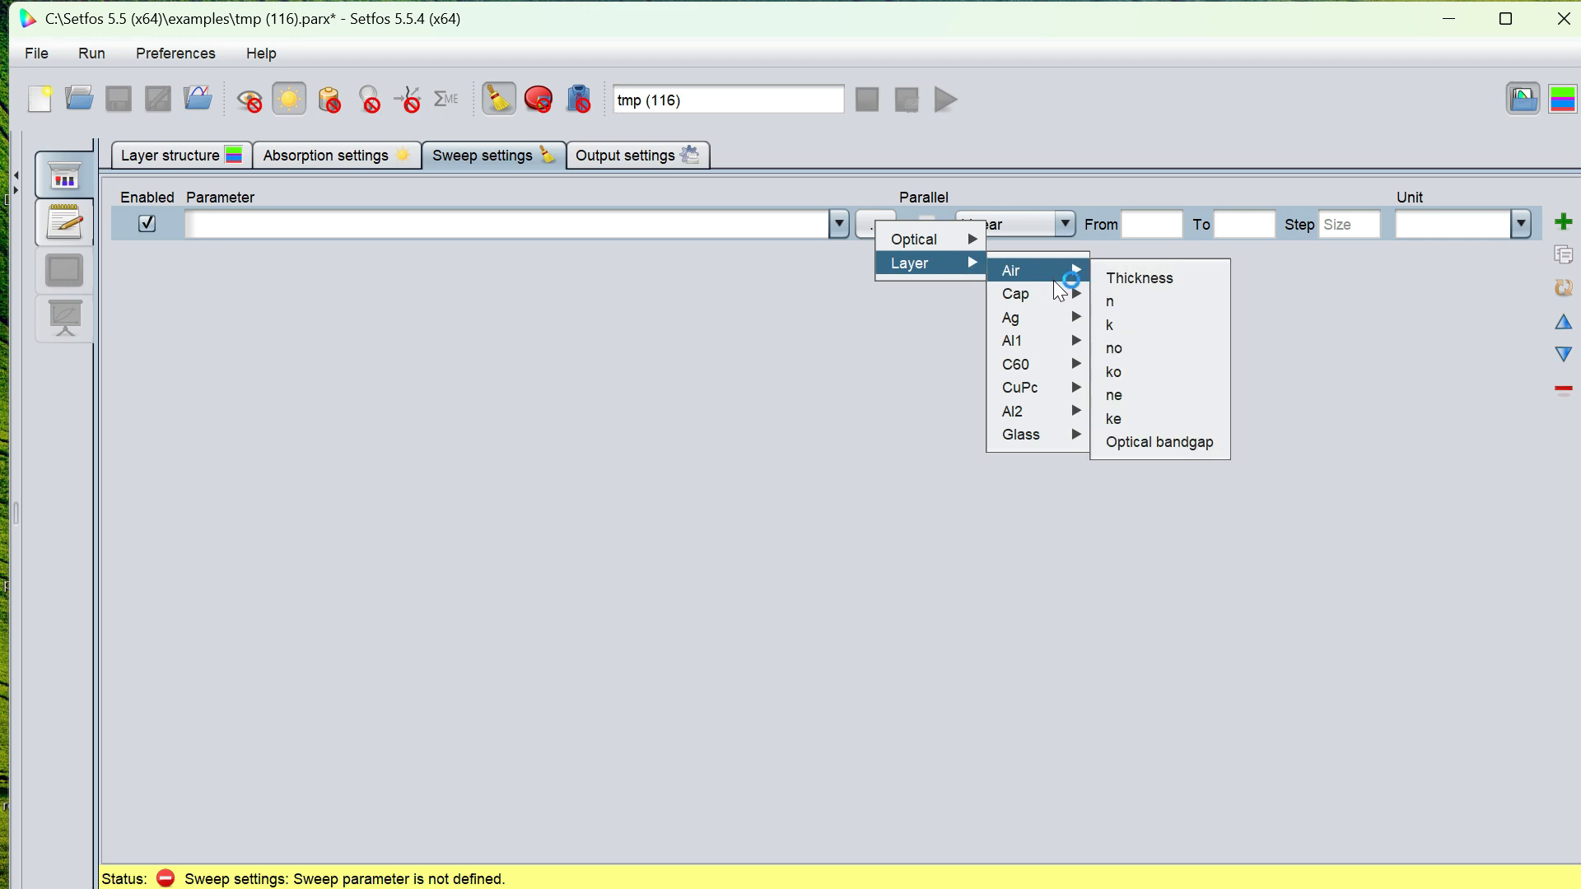
mouse_move(1062, 298)
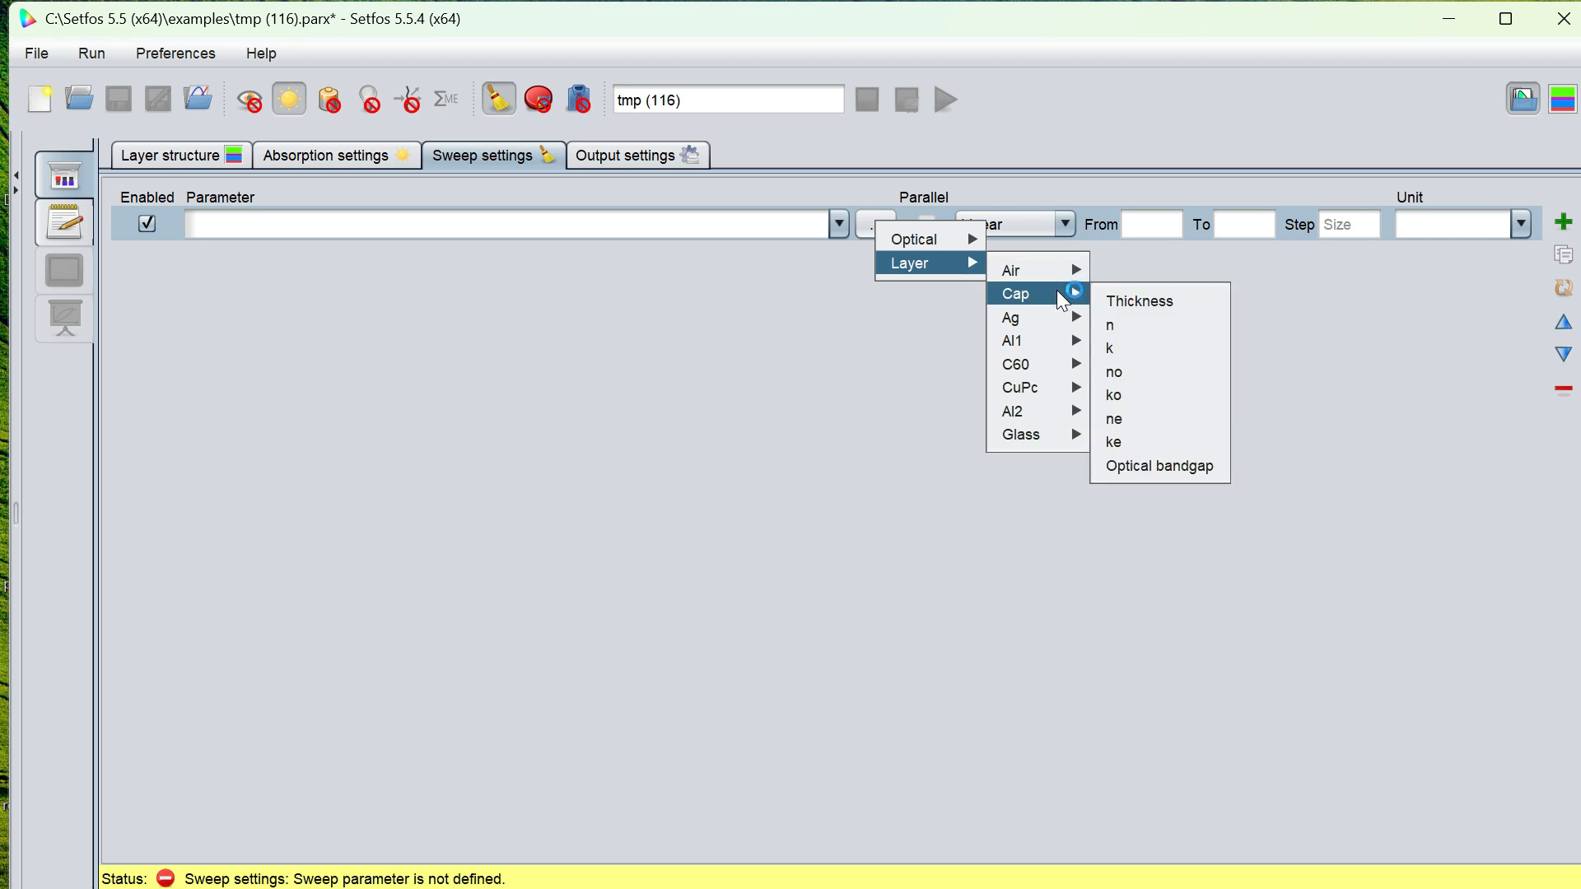
click(1122, 312)
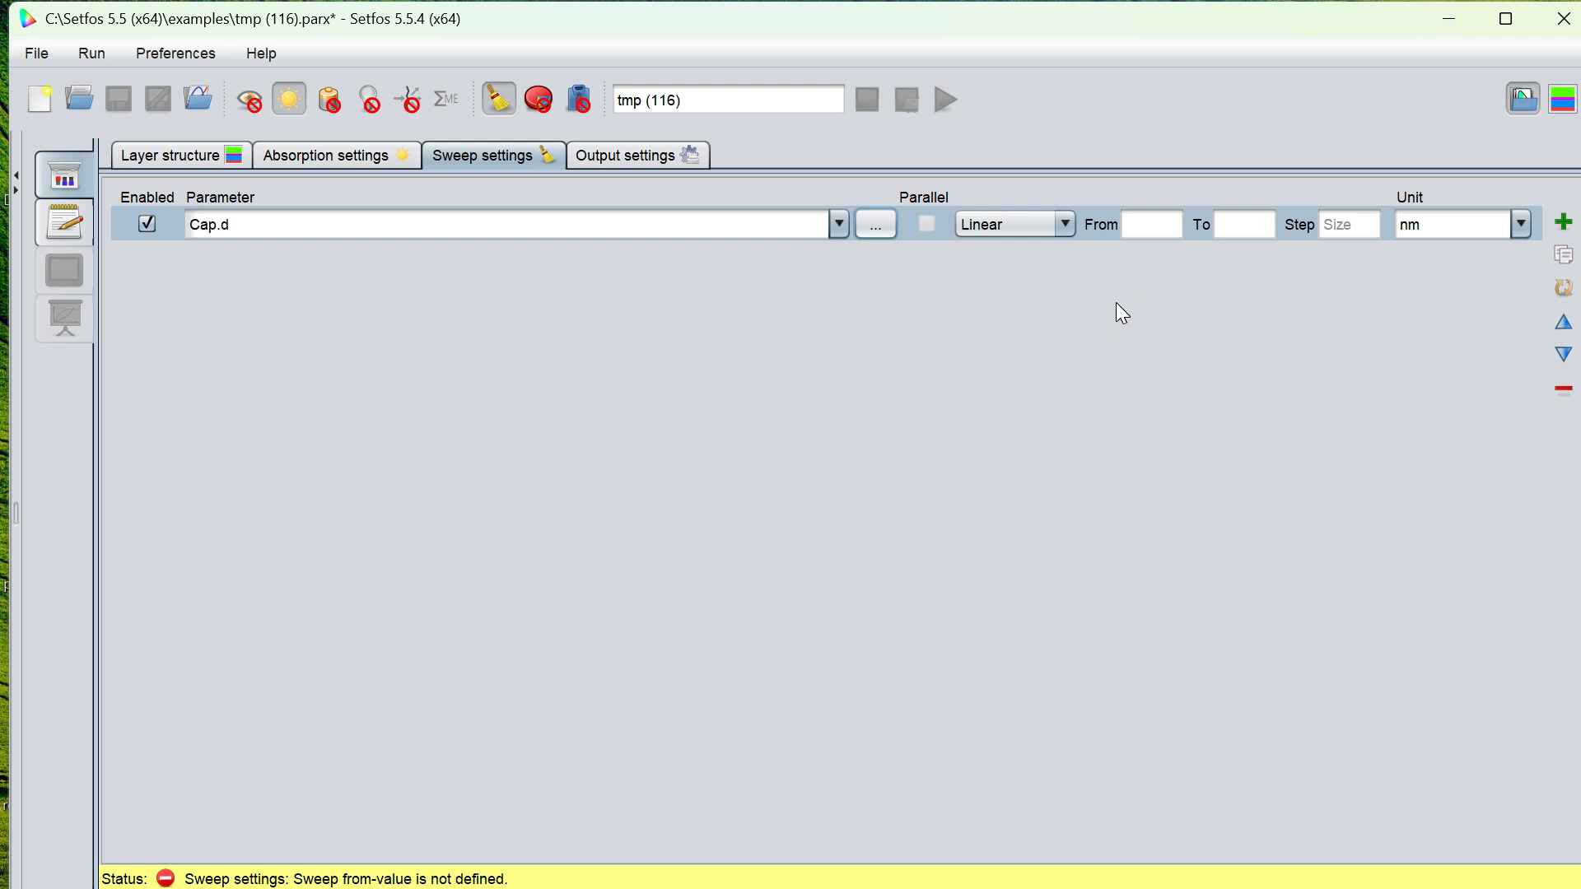
Define a linear sweep of the Cap thickness from 2.5 to 200 nm with a step of 2.5 nm
click(1151, 224)
text(2.5)
click(1244, 224)
text(200)
click(1347, 225)
text(2.5)
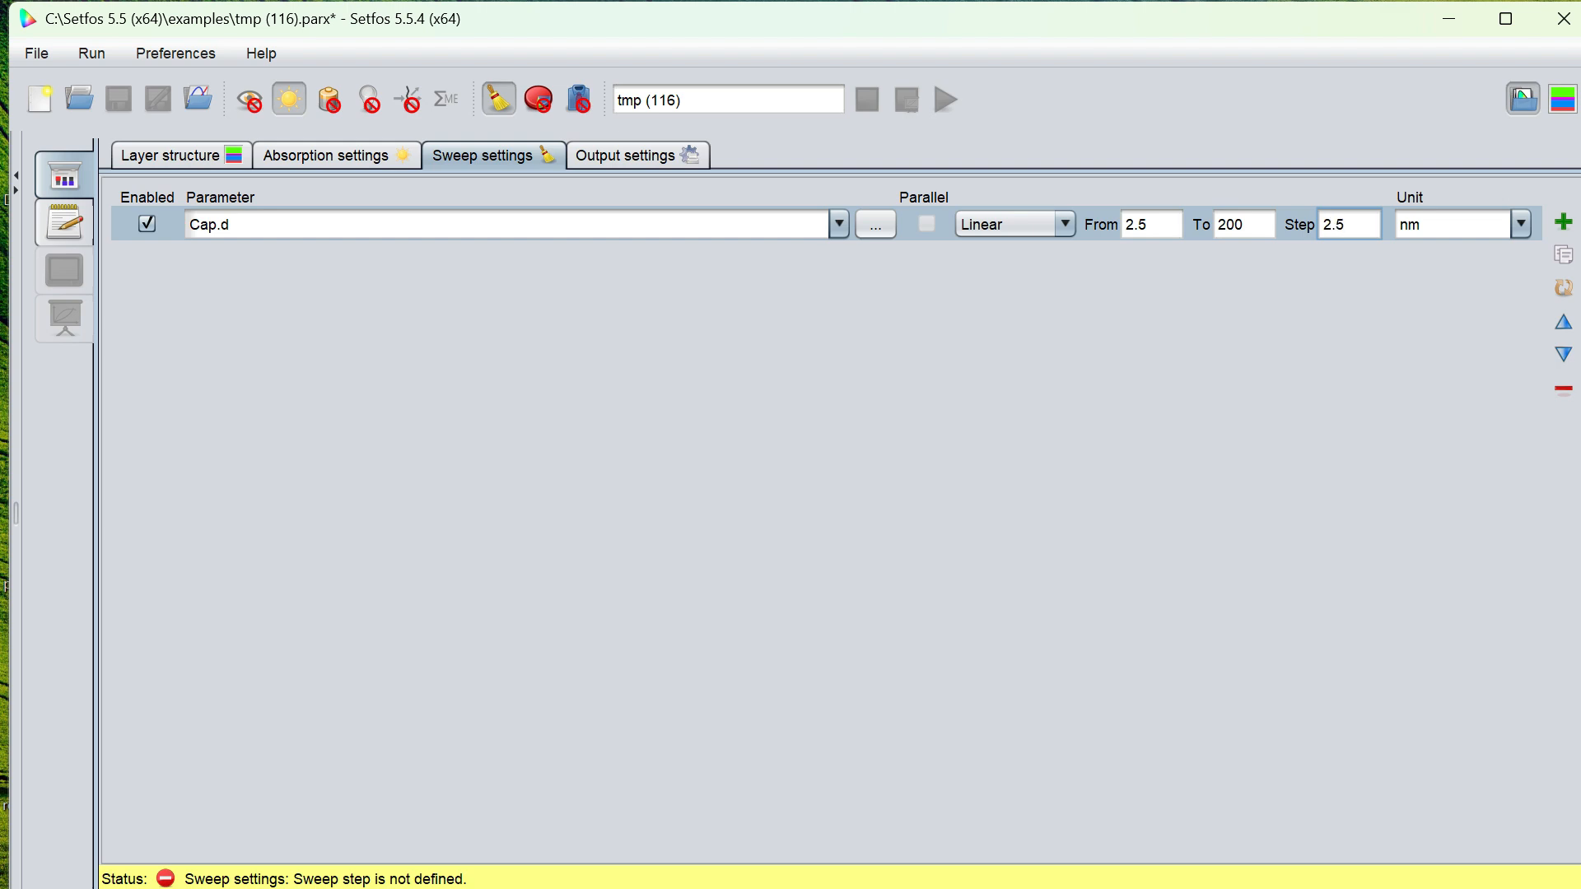
click(1030, 231)
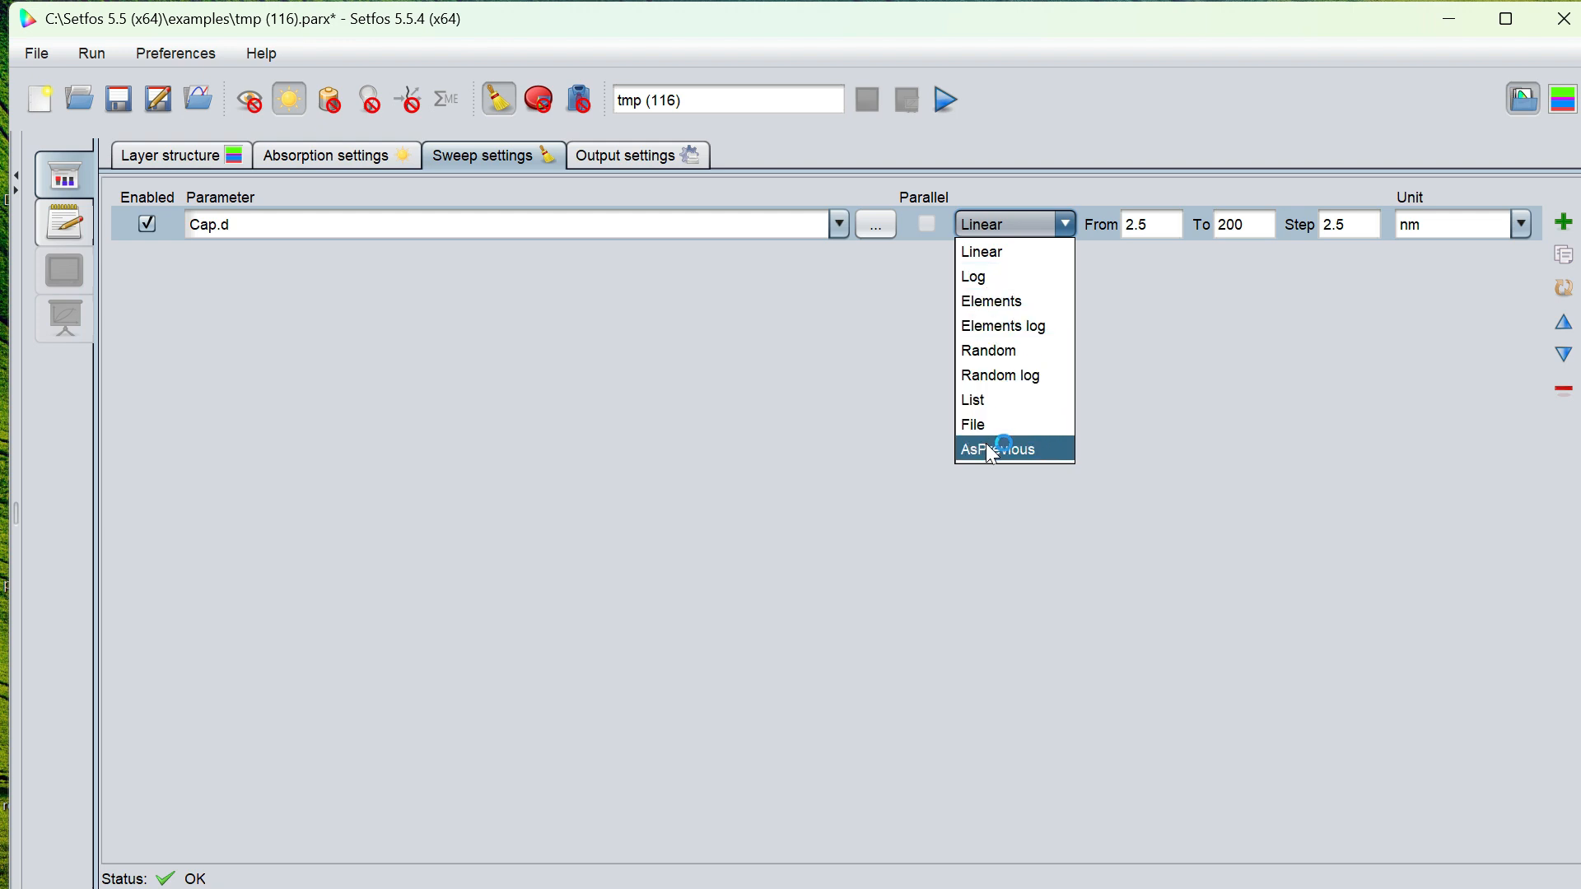
click(980, 229)
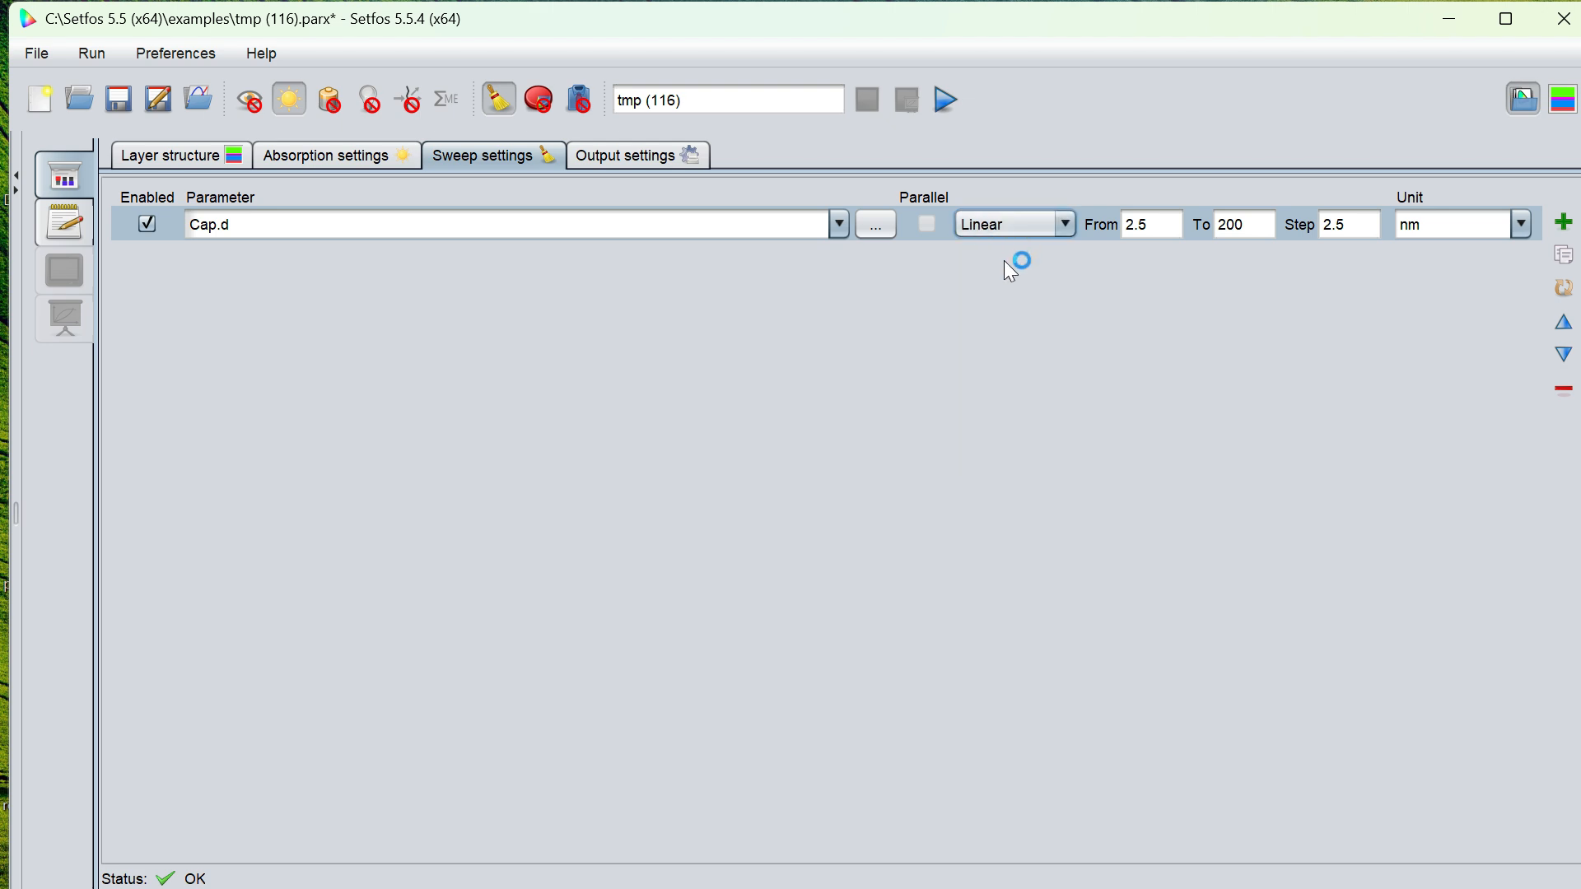
Rename the simulation as OCCONOR4
click(727, 99)
key(BackSpace)
key(BackSpace)
key(BackSpace)
key(BackSpace)
key(BackSpace)
key(BackSpace)
key(BackSpace)
key(BackSpace)
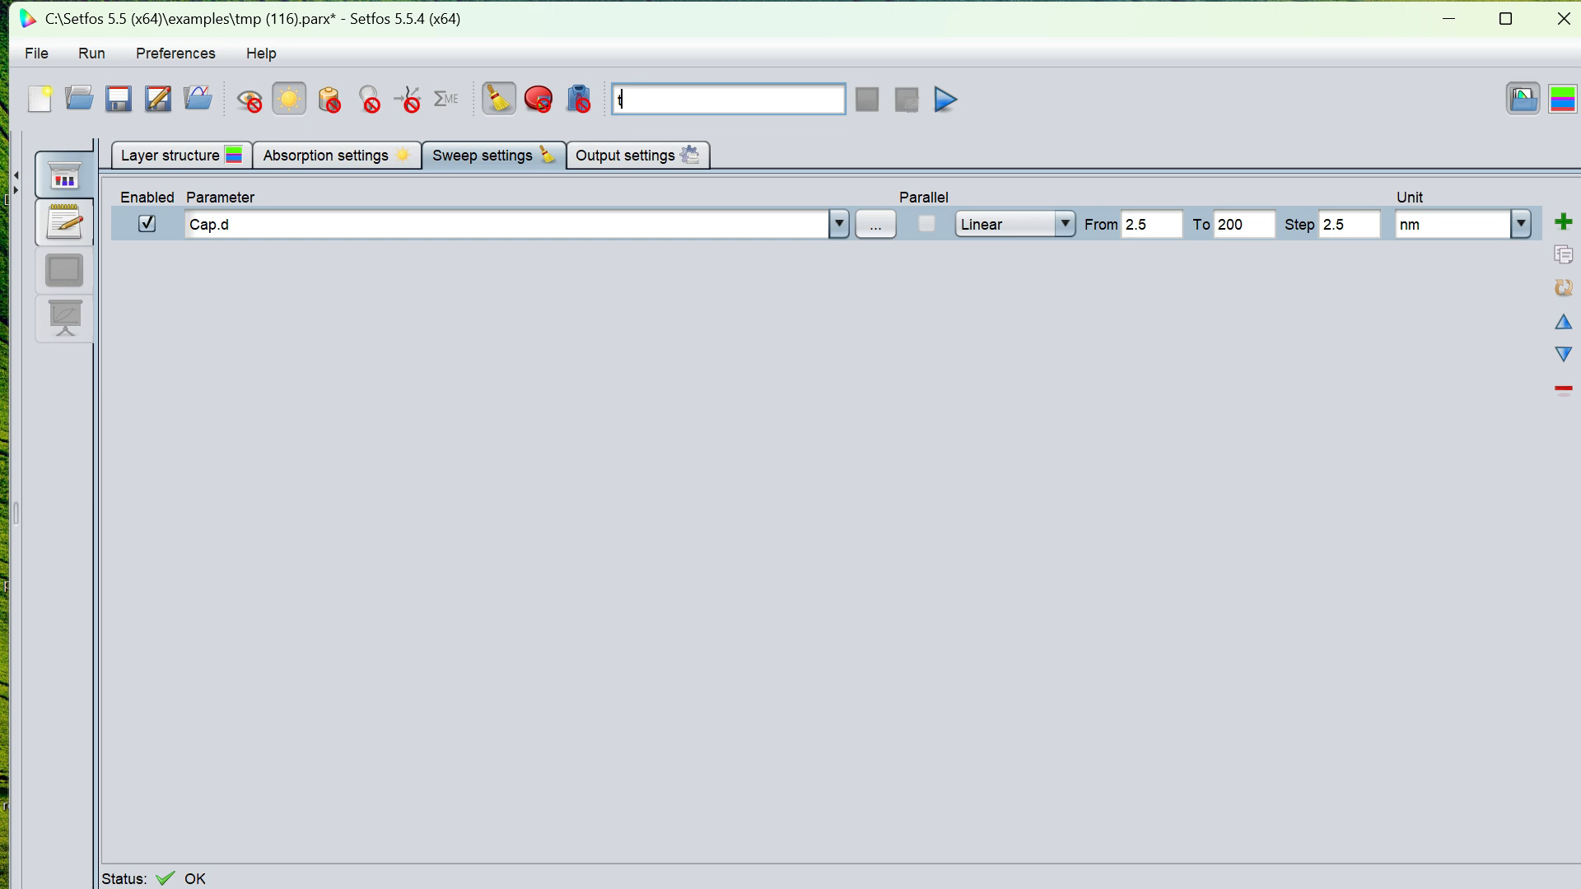
key(BackSpace)
text(OCCONOR4)
Check the layer, absorption, sweep and output settings, and run the simulation
click(177, 155)
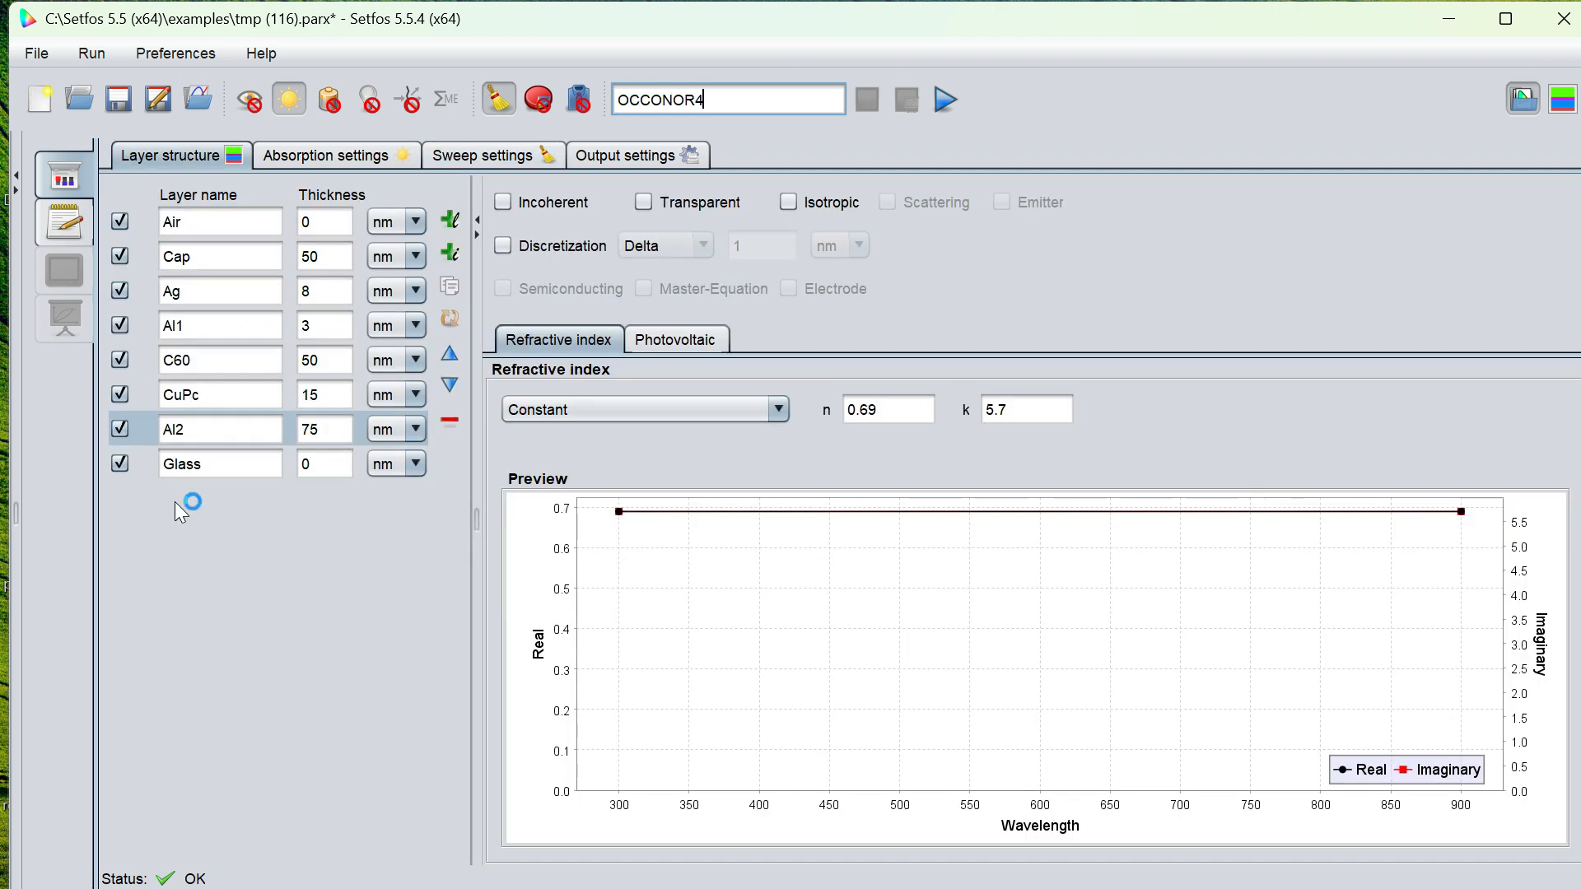
click(367, 153)
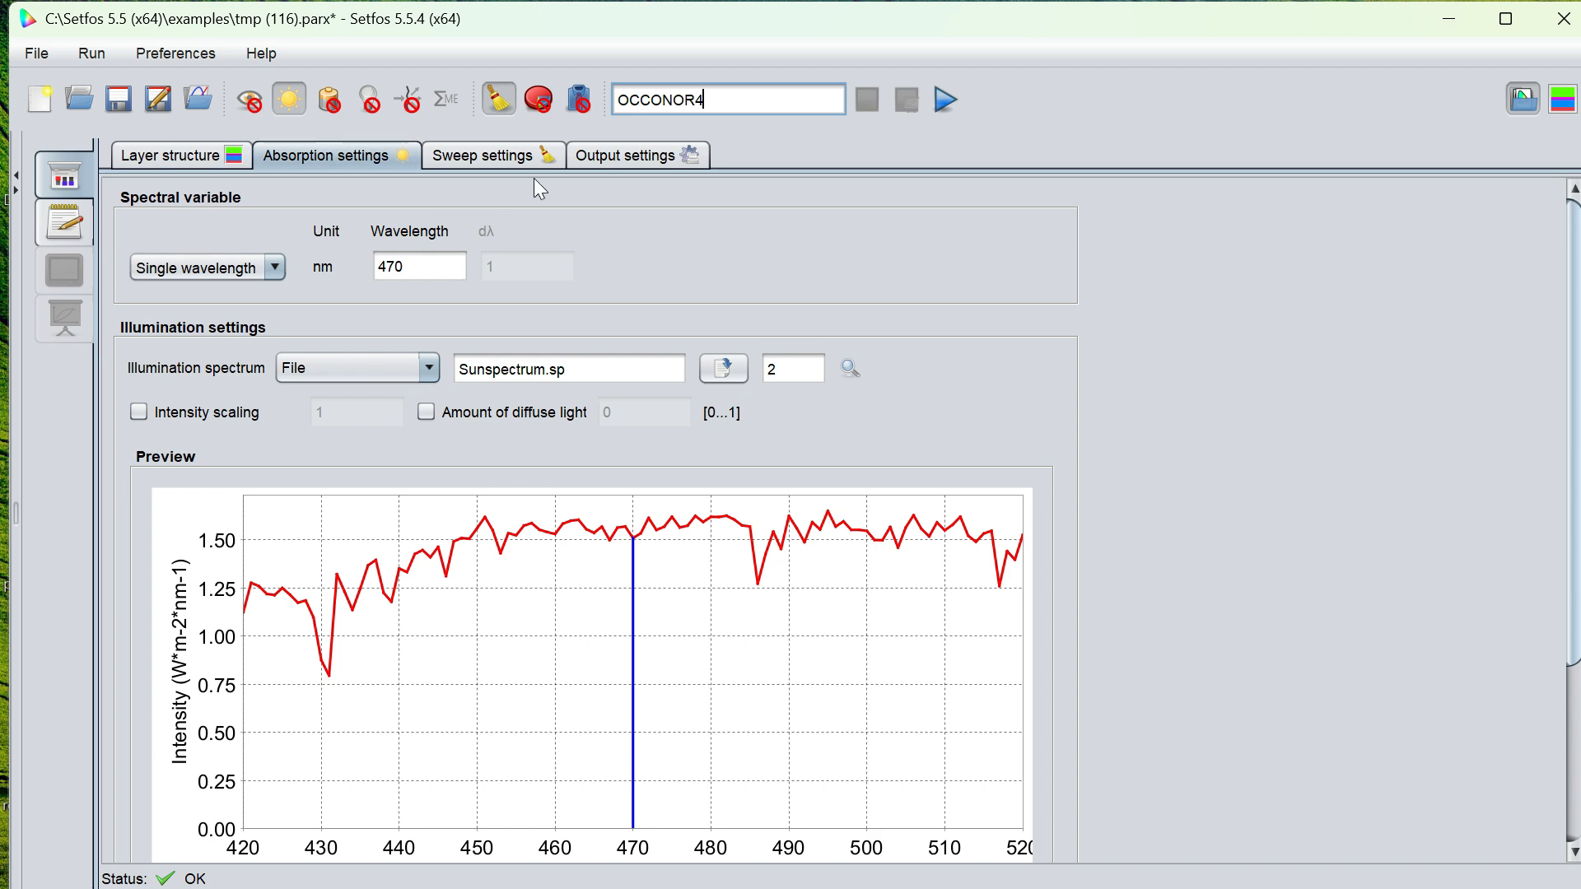
click(507, 155)
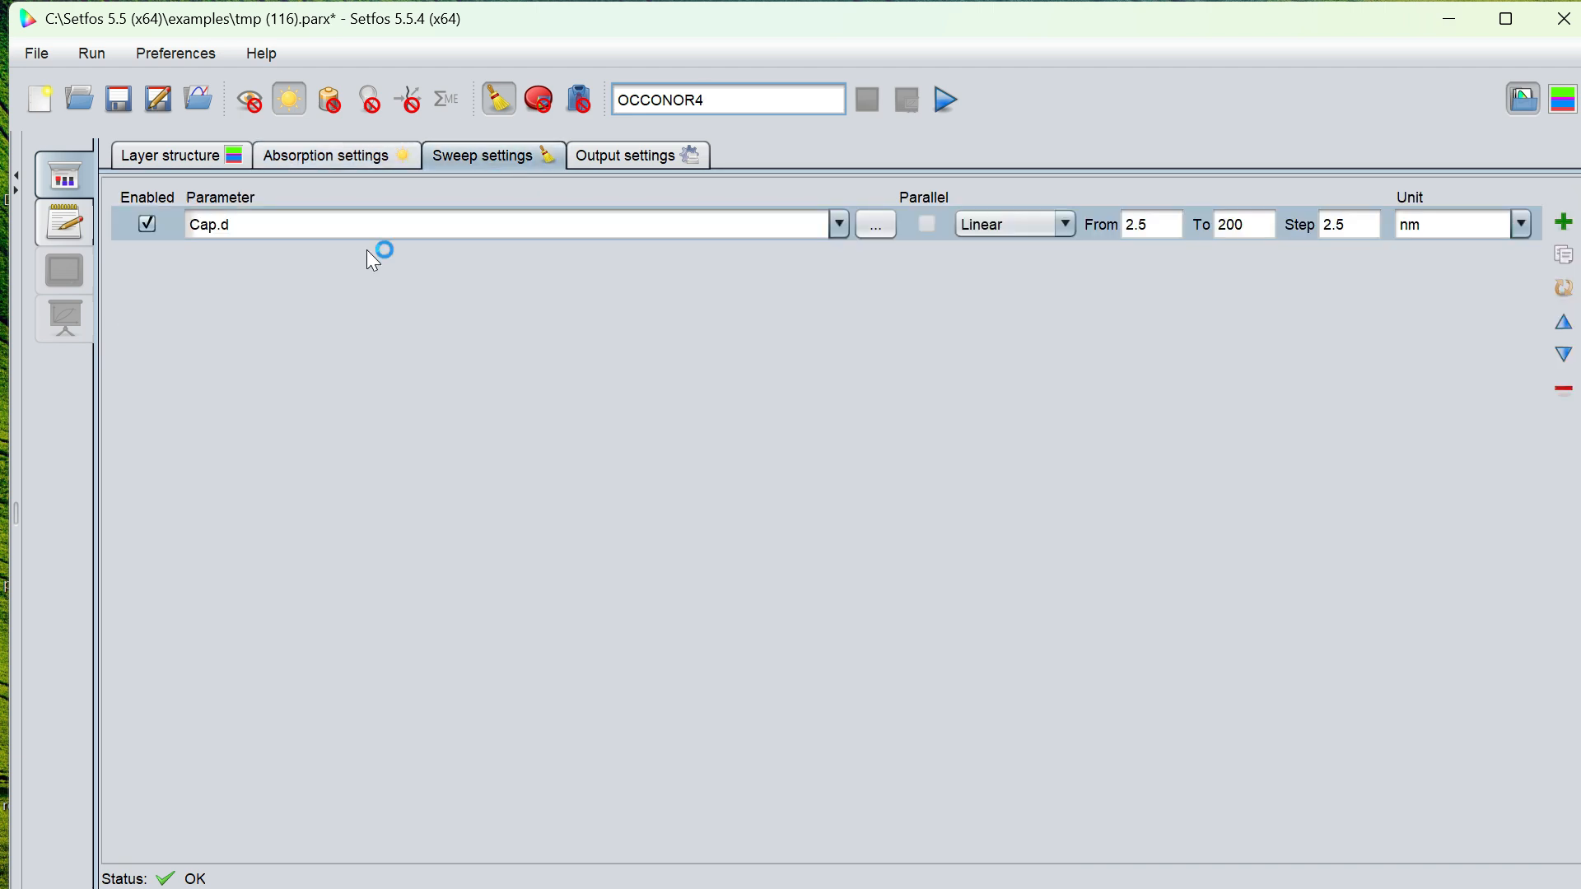
click(641, 161)
click(960, 106)
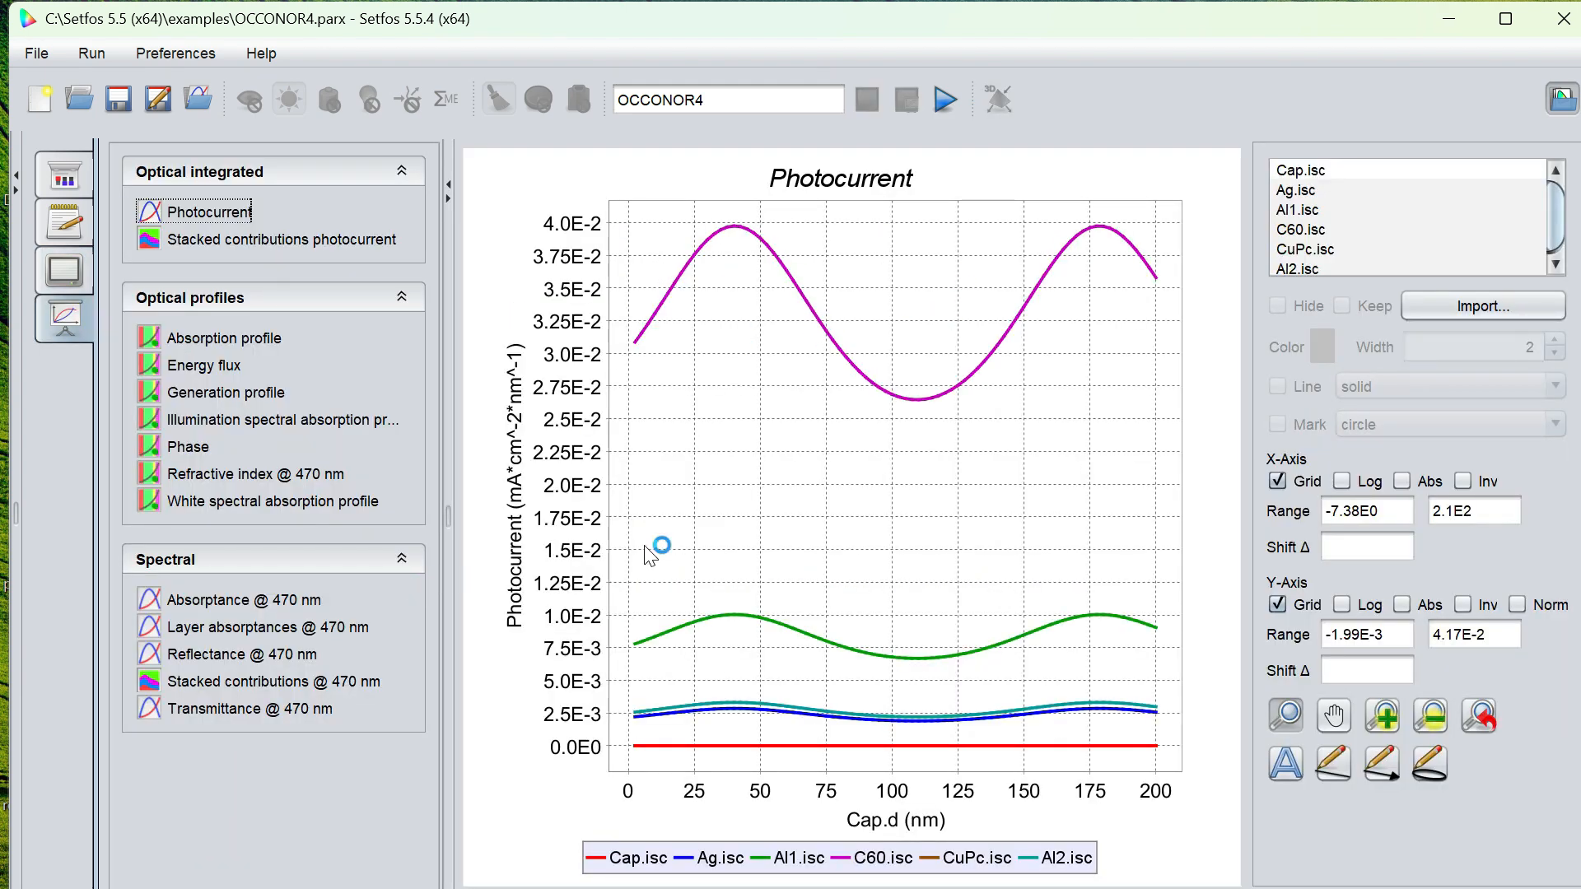
Examine the stacked photocurrent contributions, each optical profile from absorption to white spectral absorption, and the absorptance at 470 nm
click(206, 241)
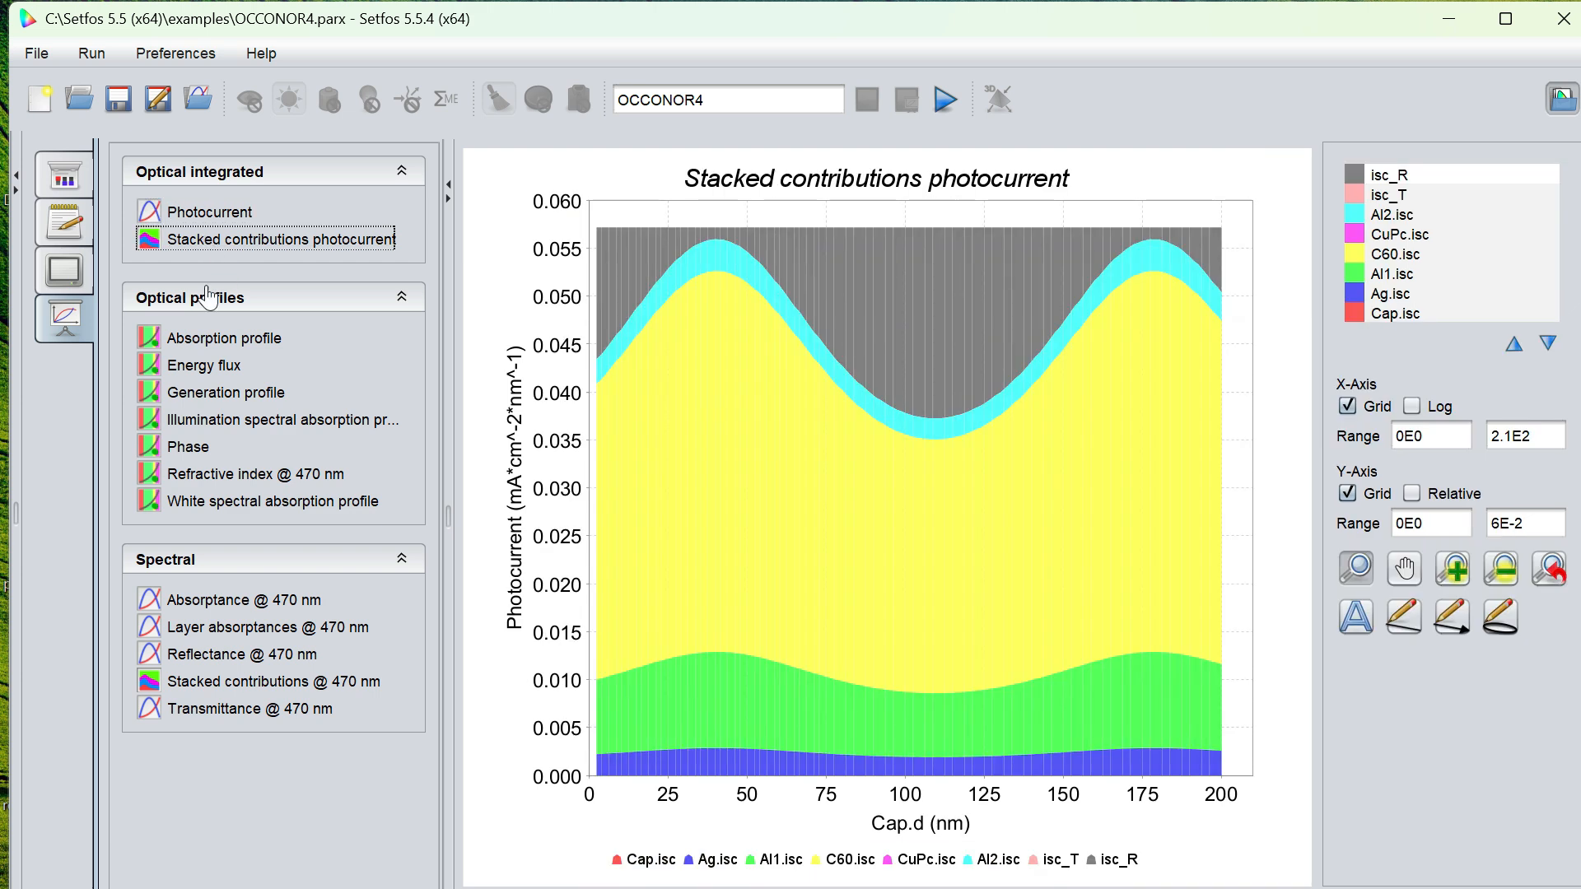
click(207, 344)
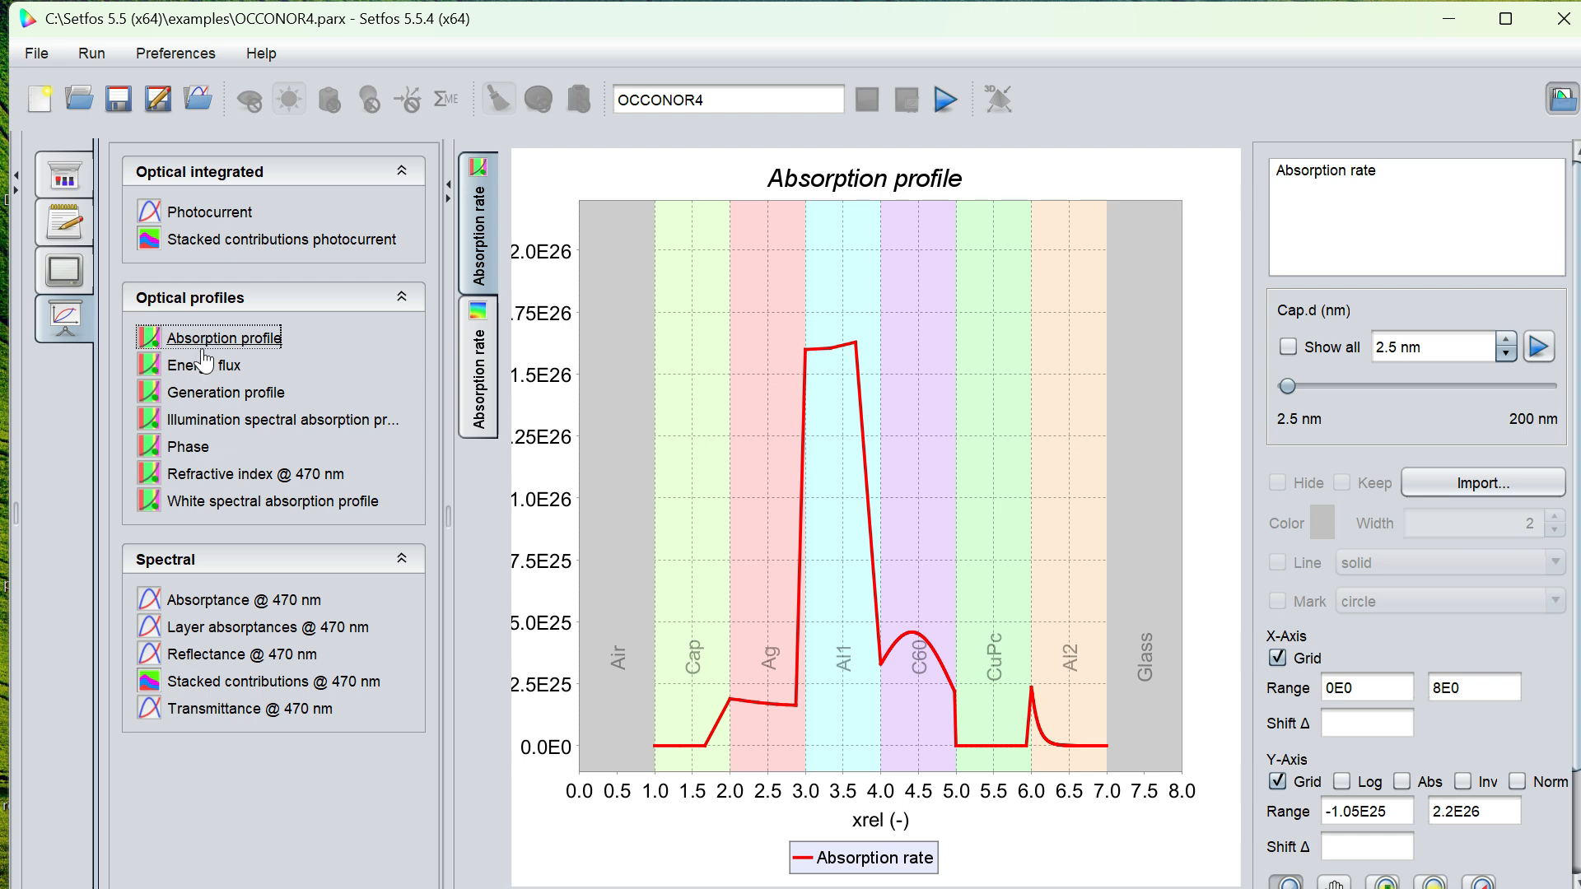
click(202, 365)
click(196, 400)
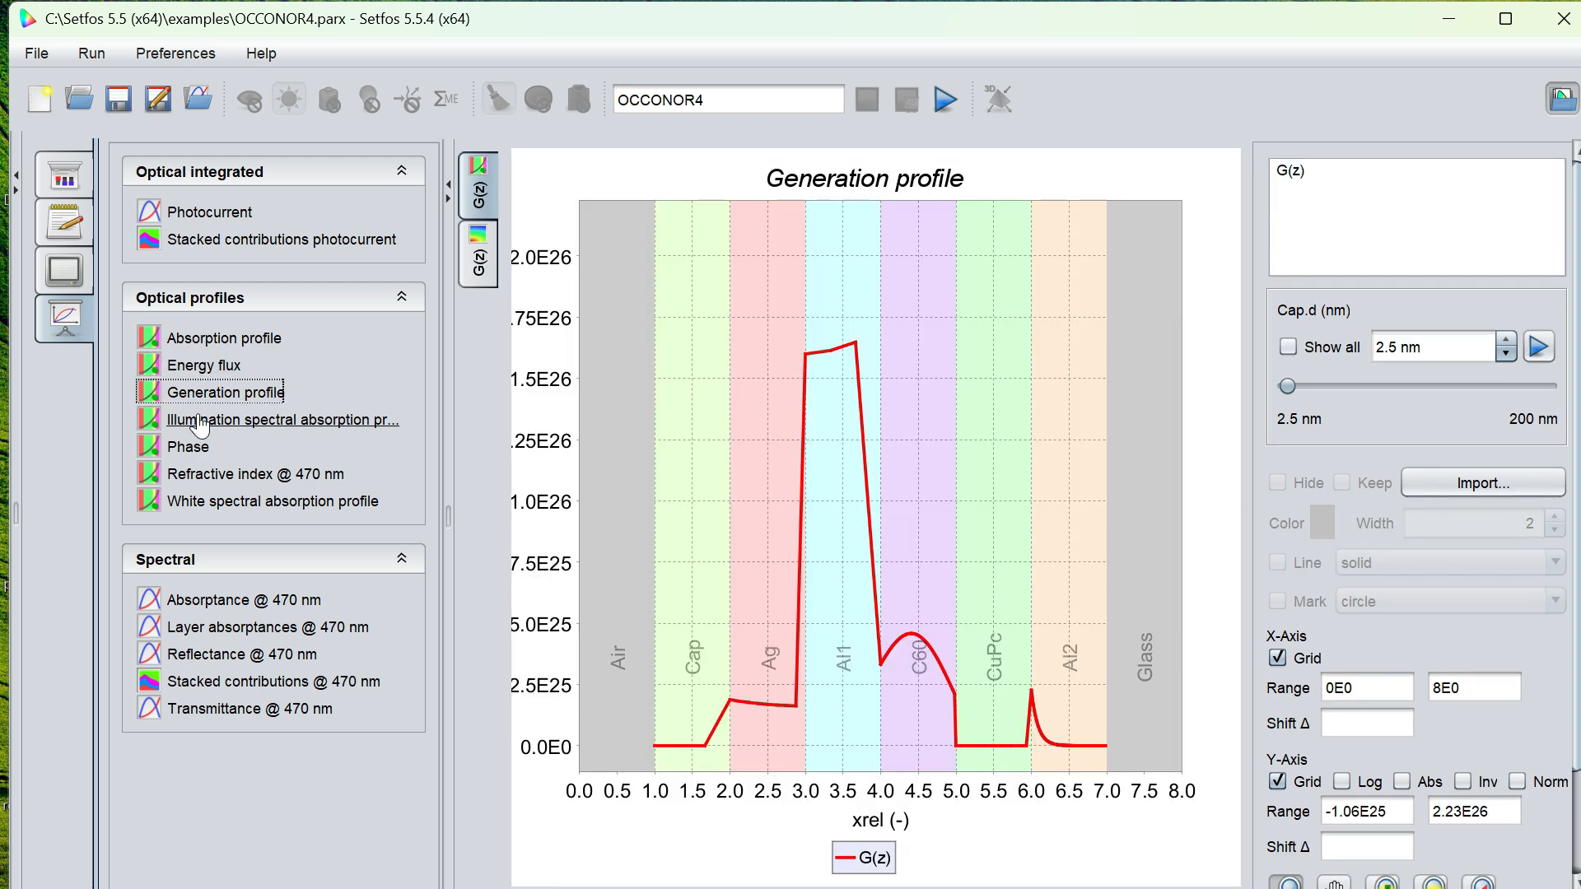
click(200, 423)
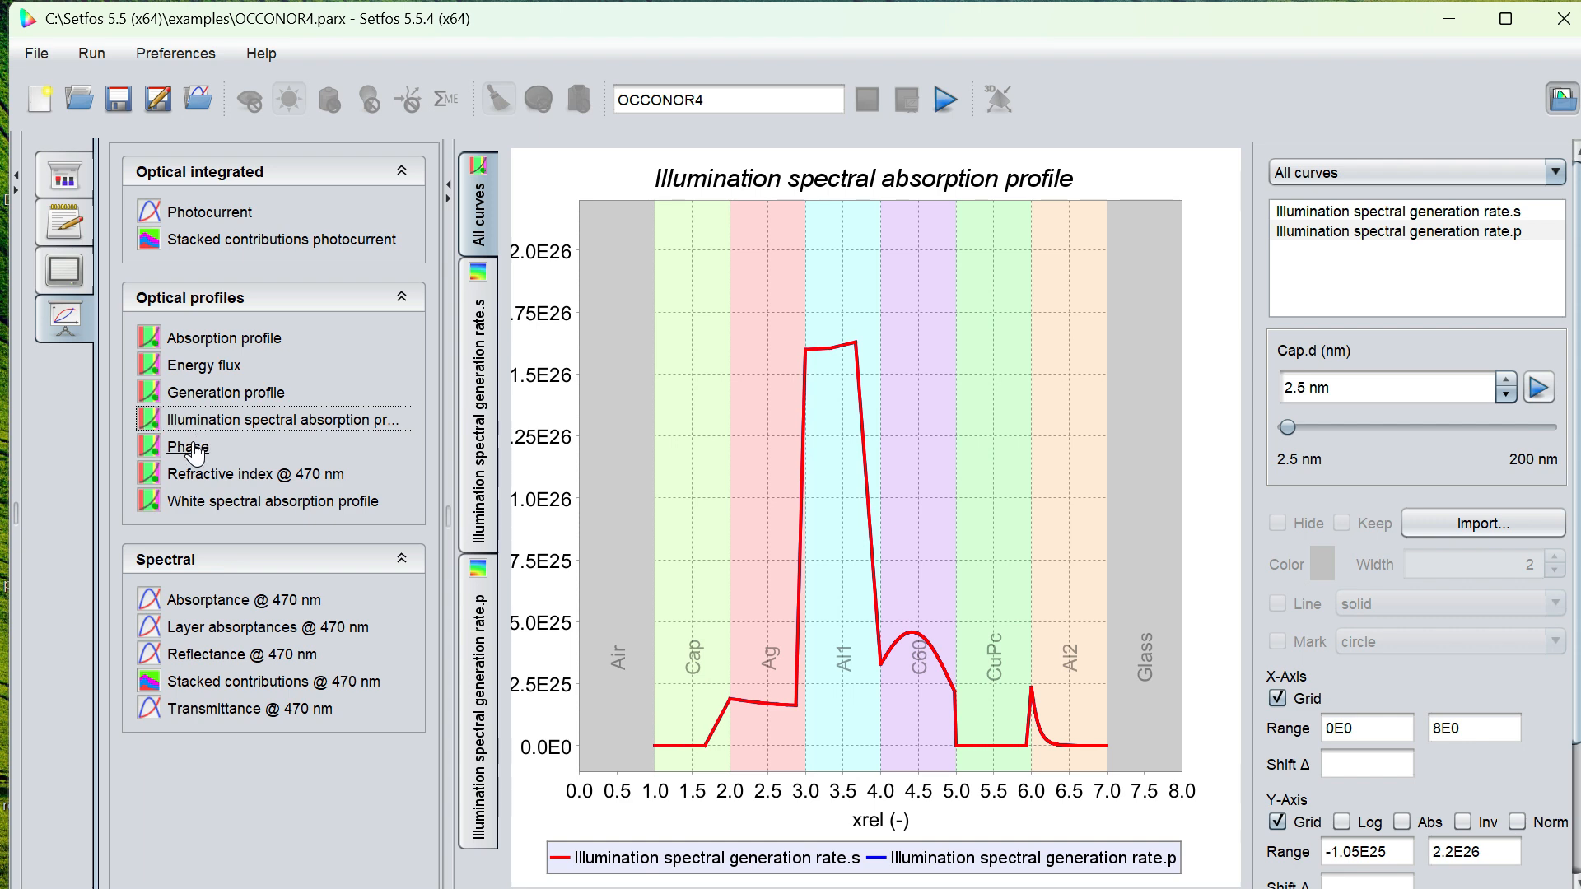
click(194, 452)
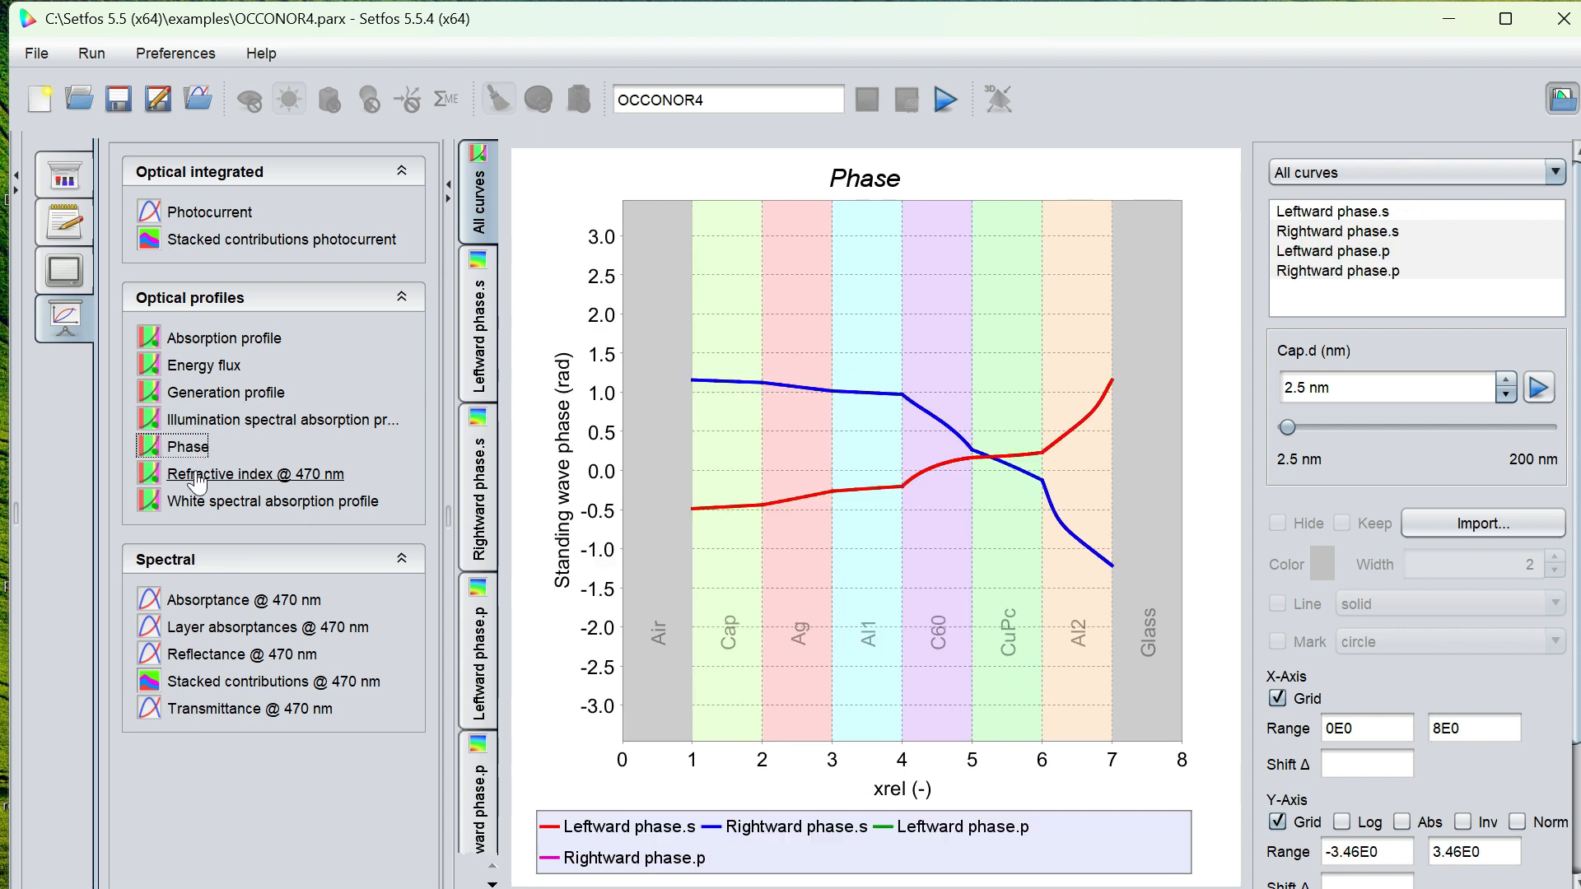
click(199, 484)
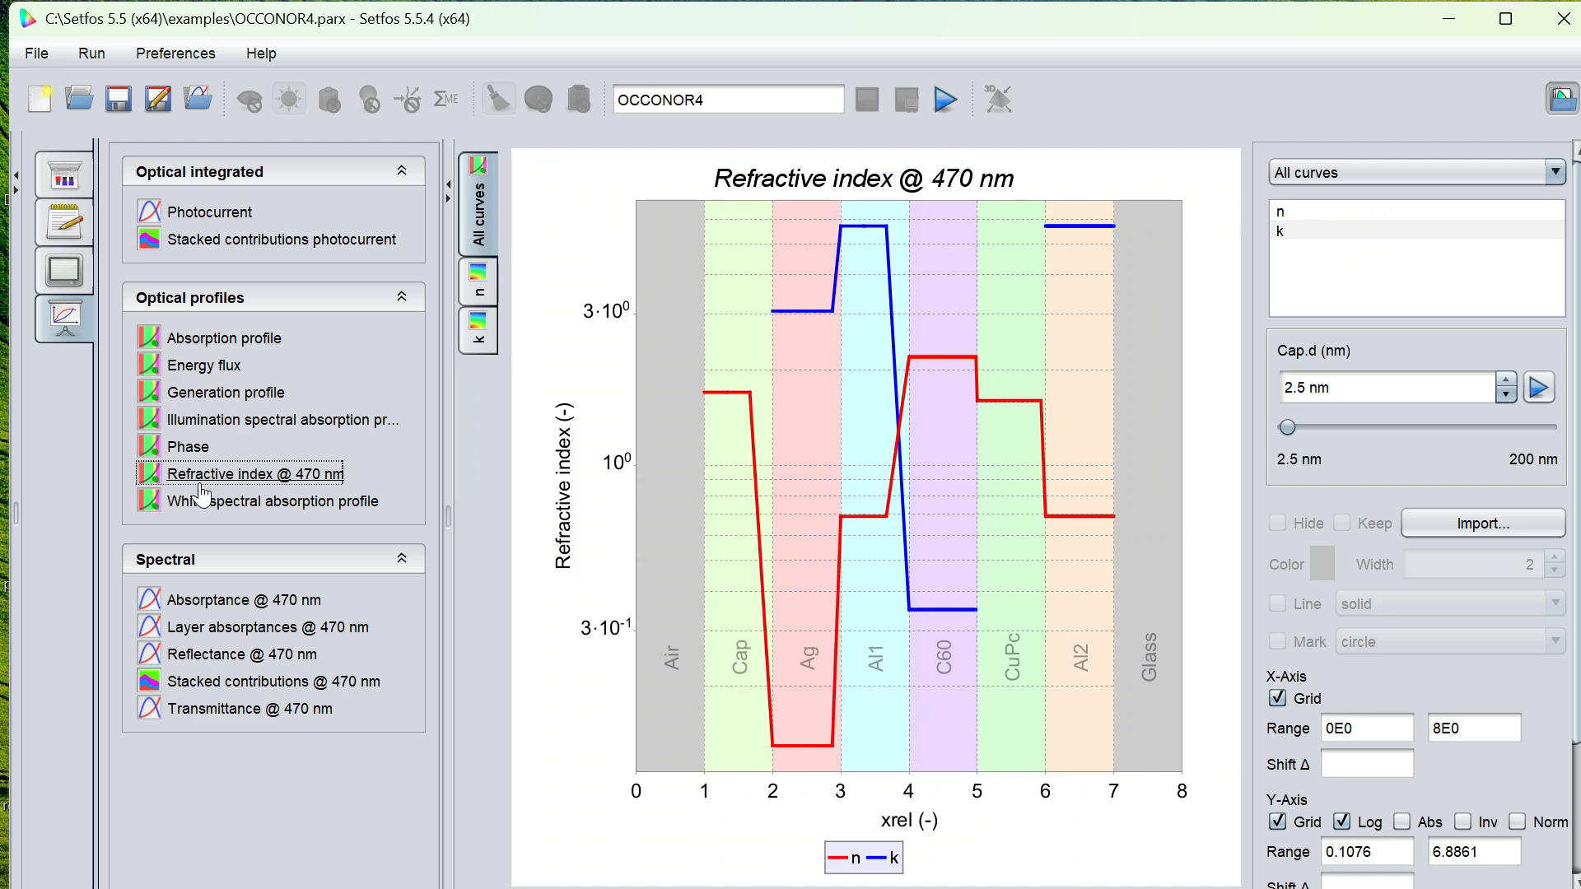
click(204, 501)
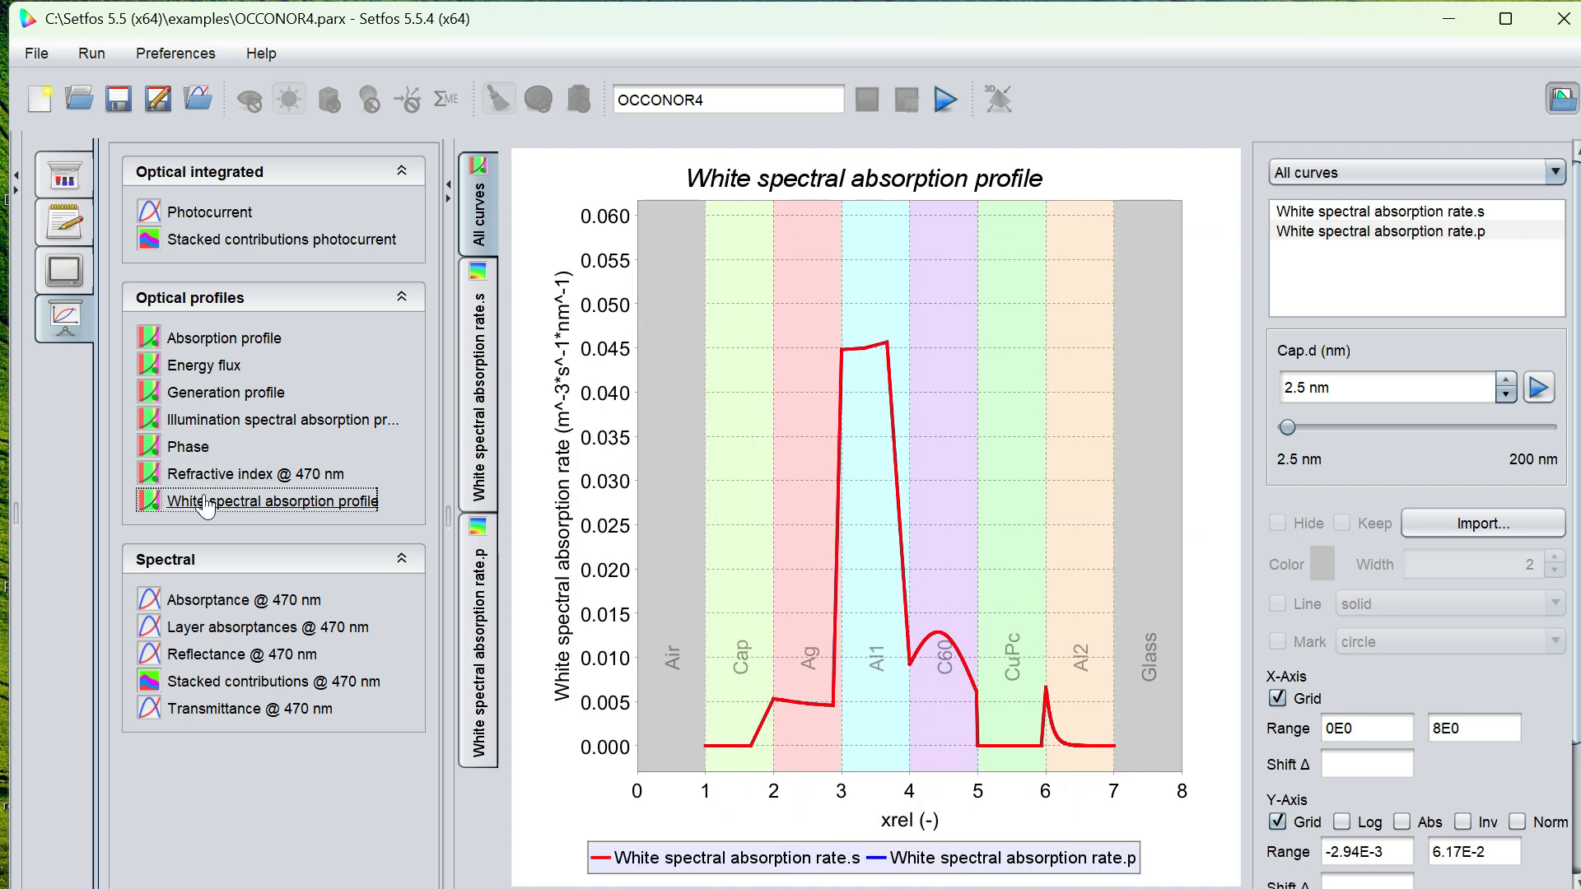
click(249, 604)
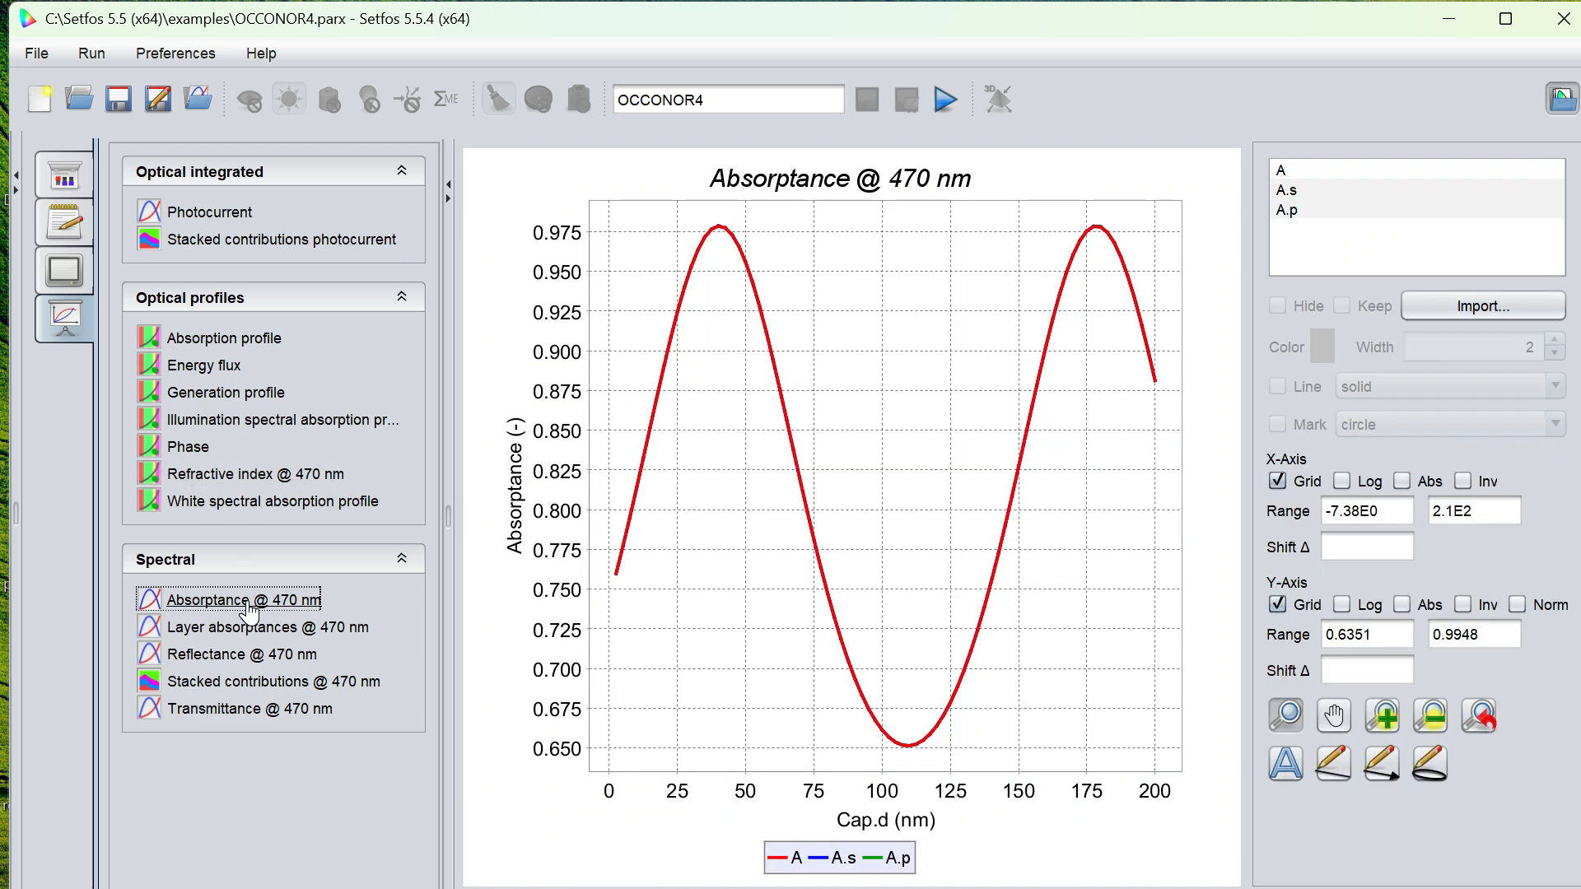
Examine the layer absorptances, reflectance, stacked contributions and transmittance plots at 470 nm
click(239, 629)
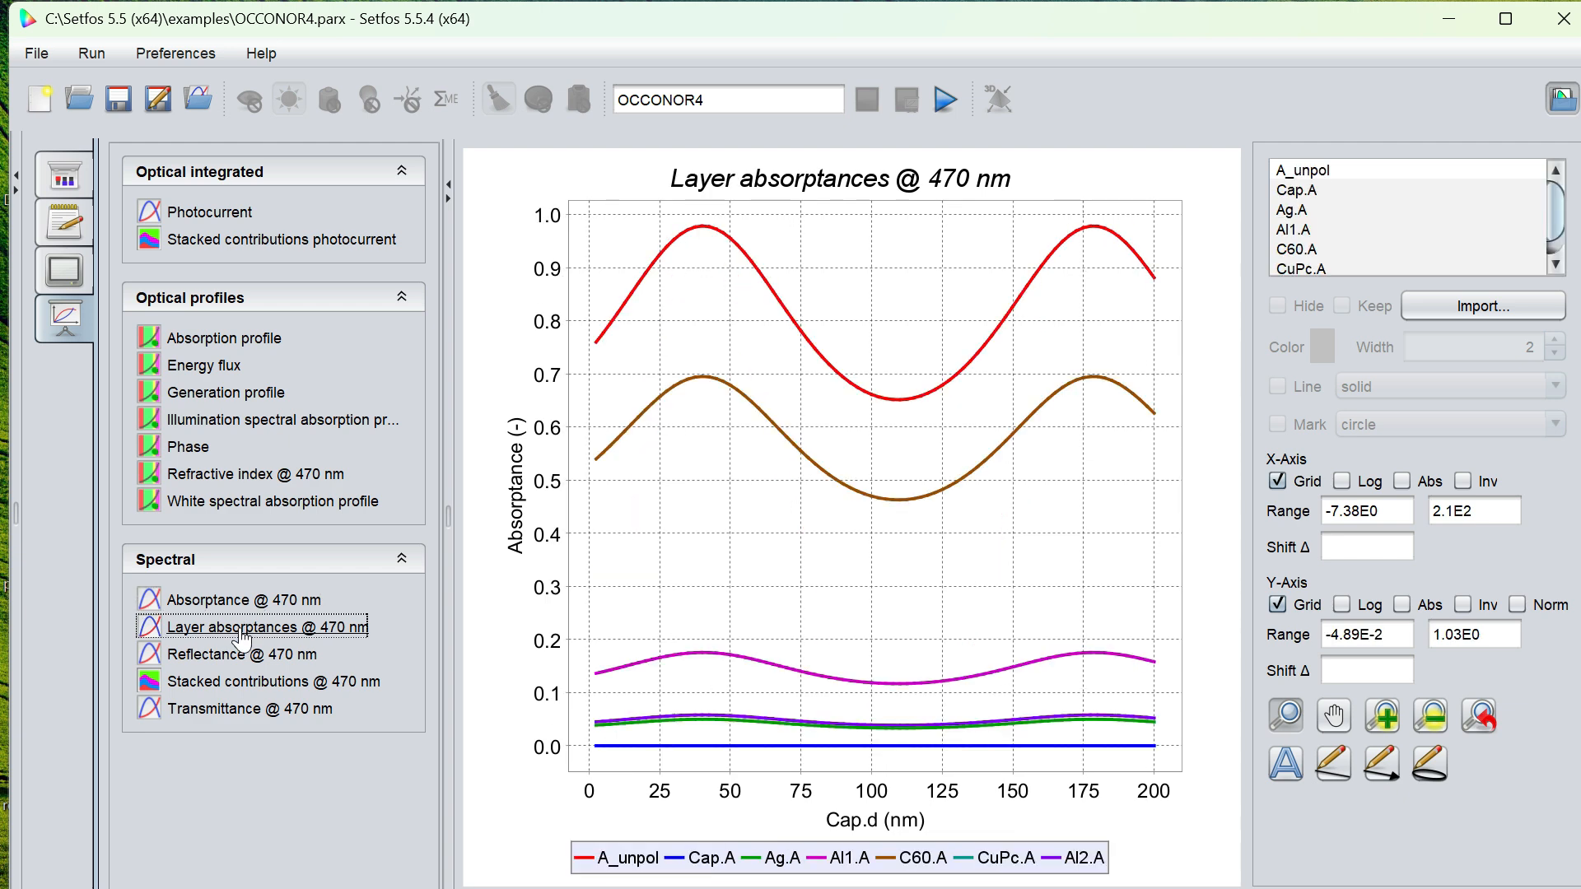
click(239, 656)
click(239, 683)
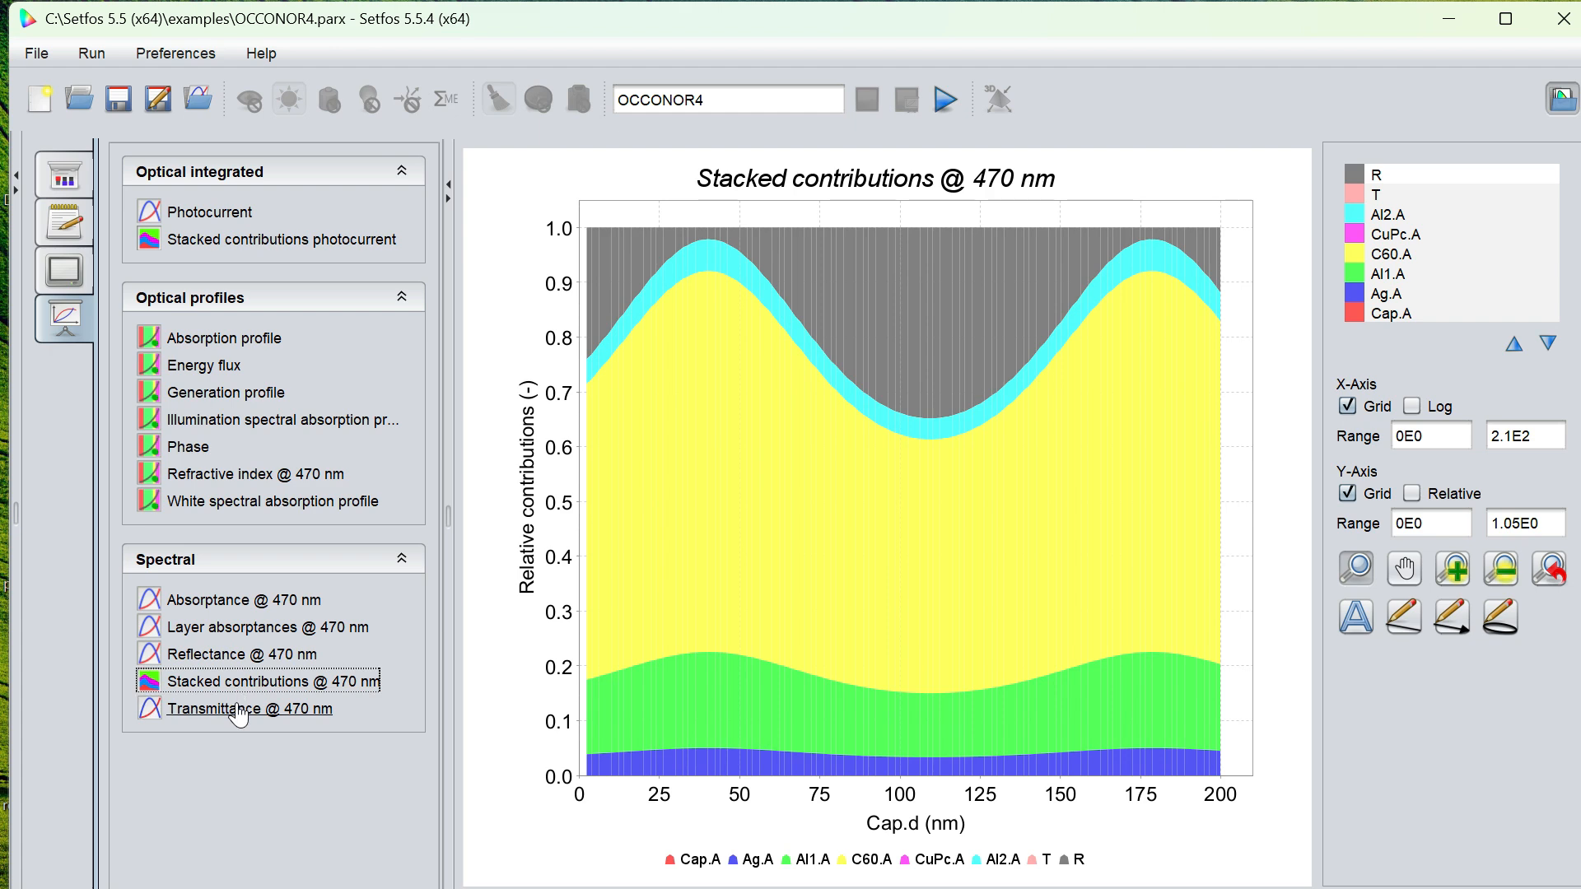
click(238, 711)
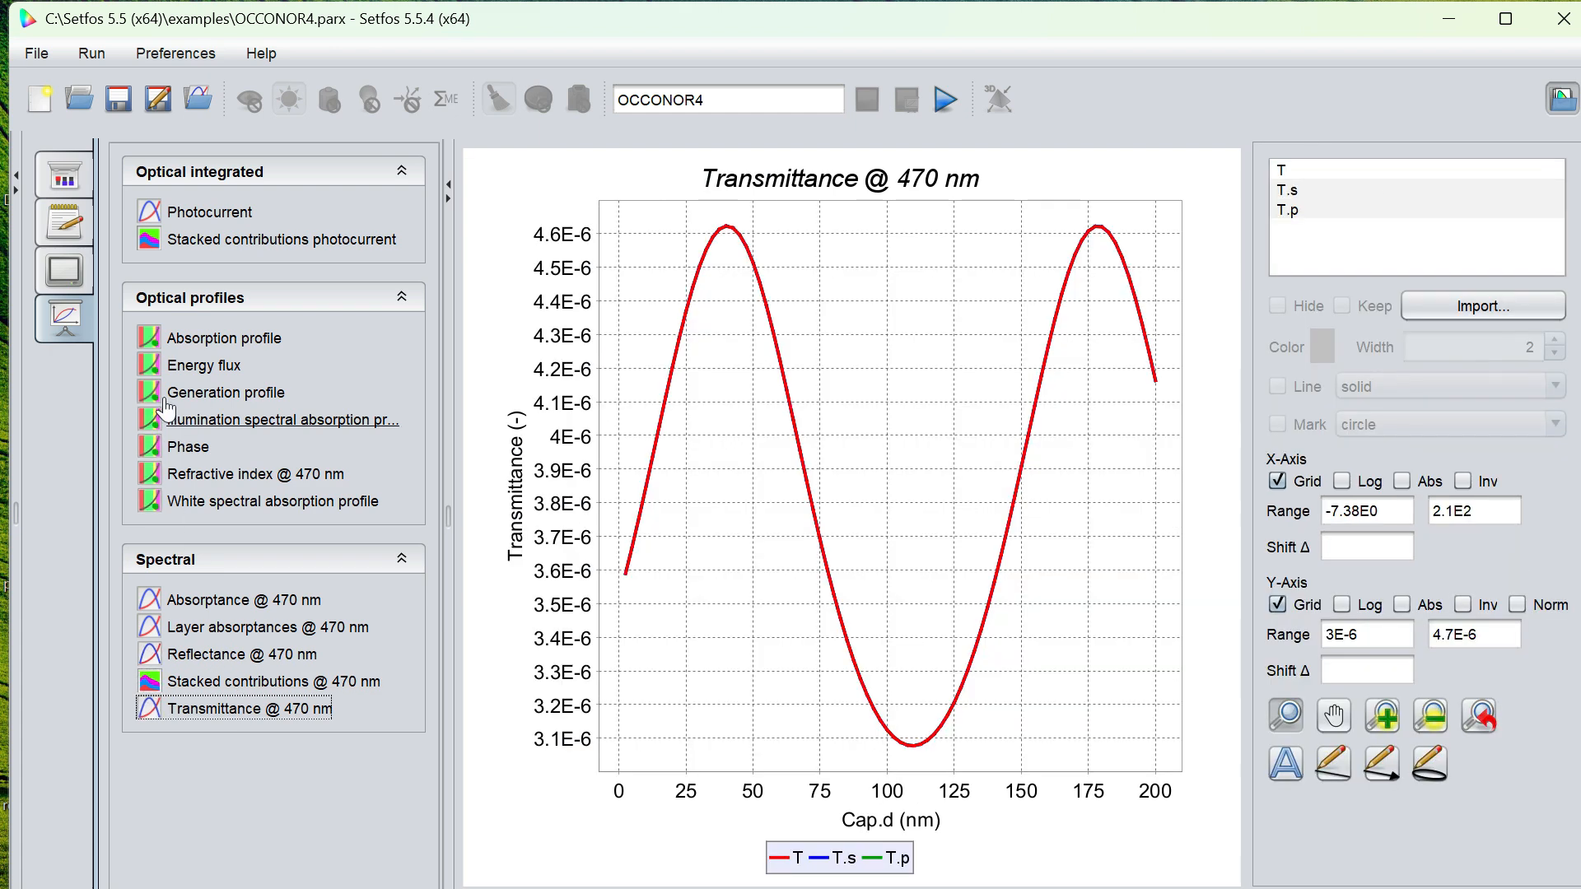
Show the photocurrent plot and hide the Cap, Ag, Al1, CuPc and Al2 curves so only C60.isc remains
click(191, 221)
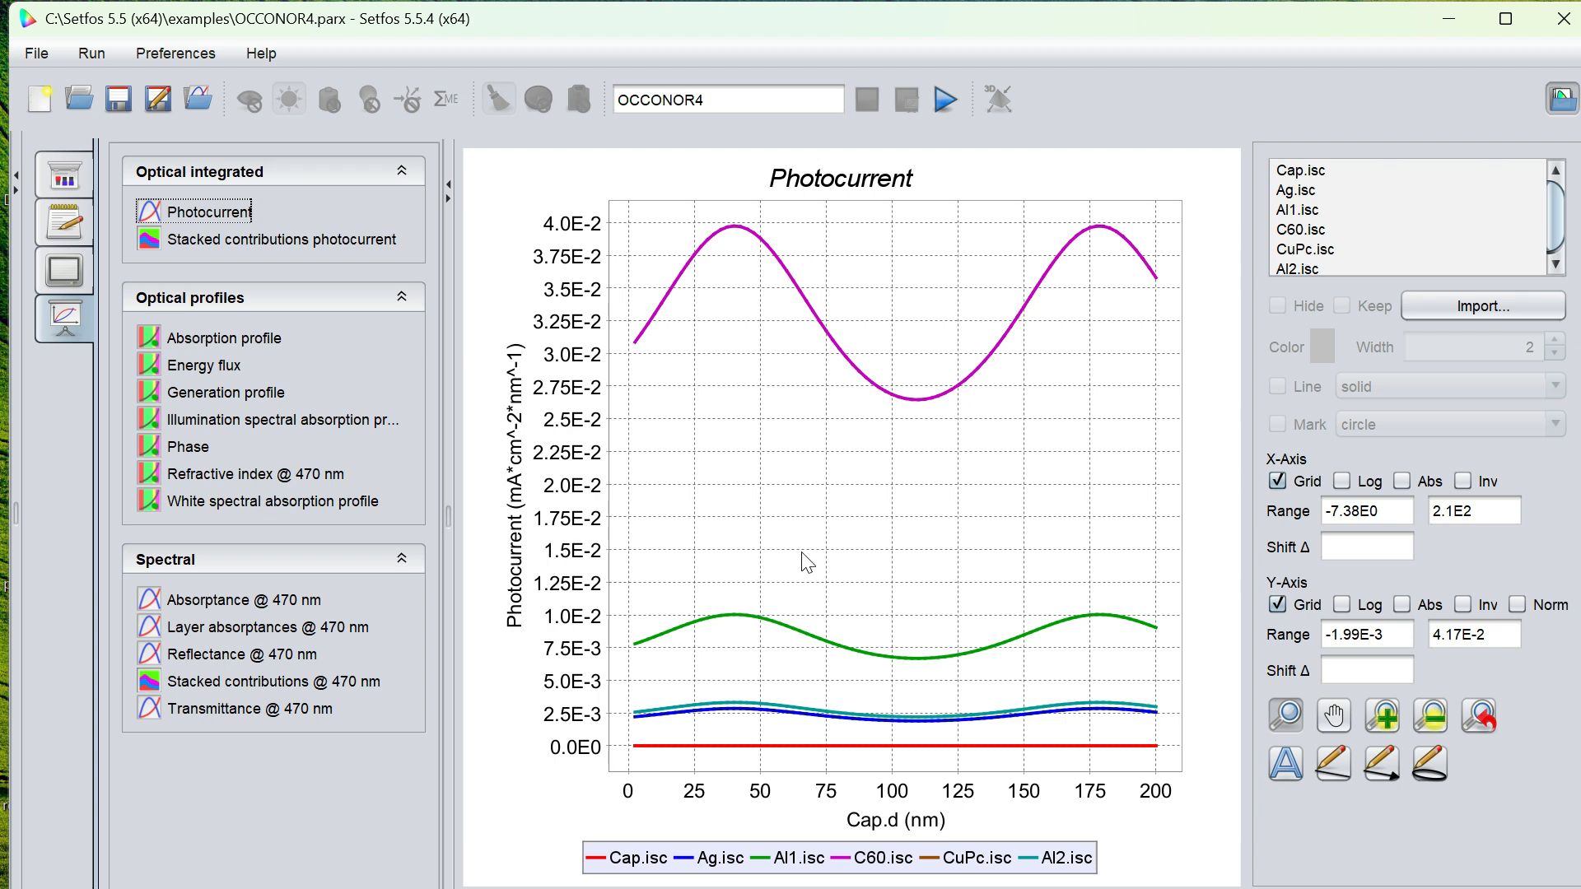
click(807, 636)
click(1276, 304)
click(864, 721)
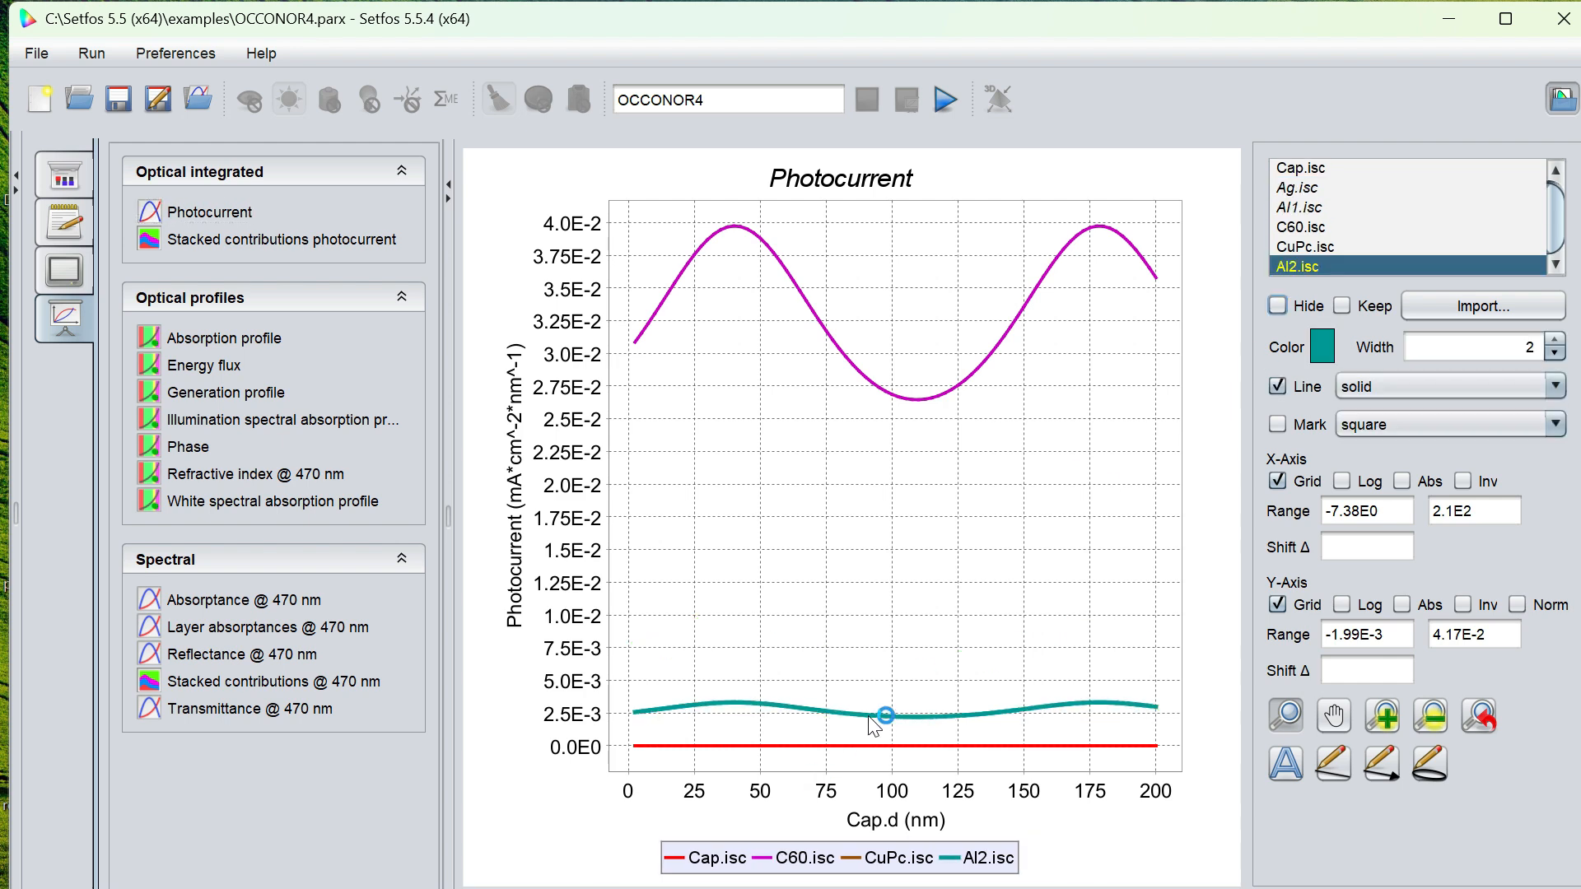
click(1277, 305)
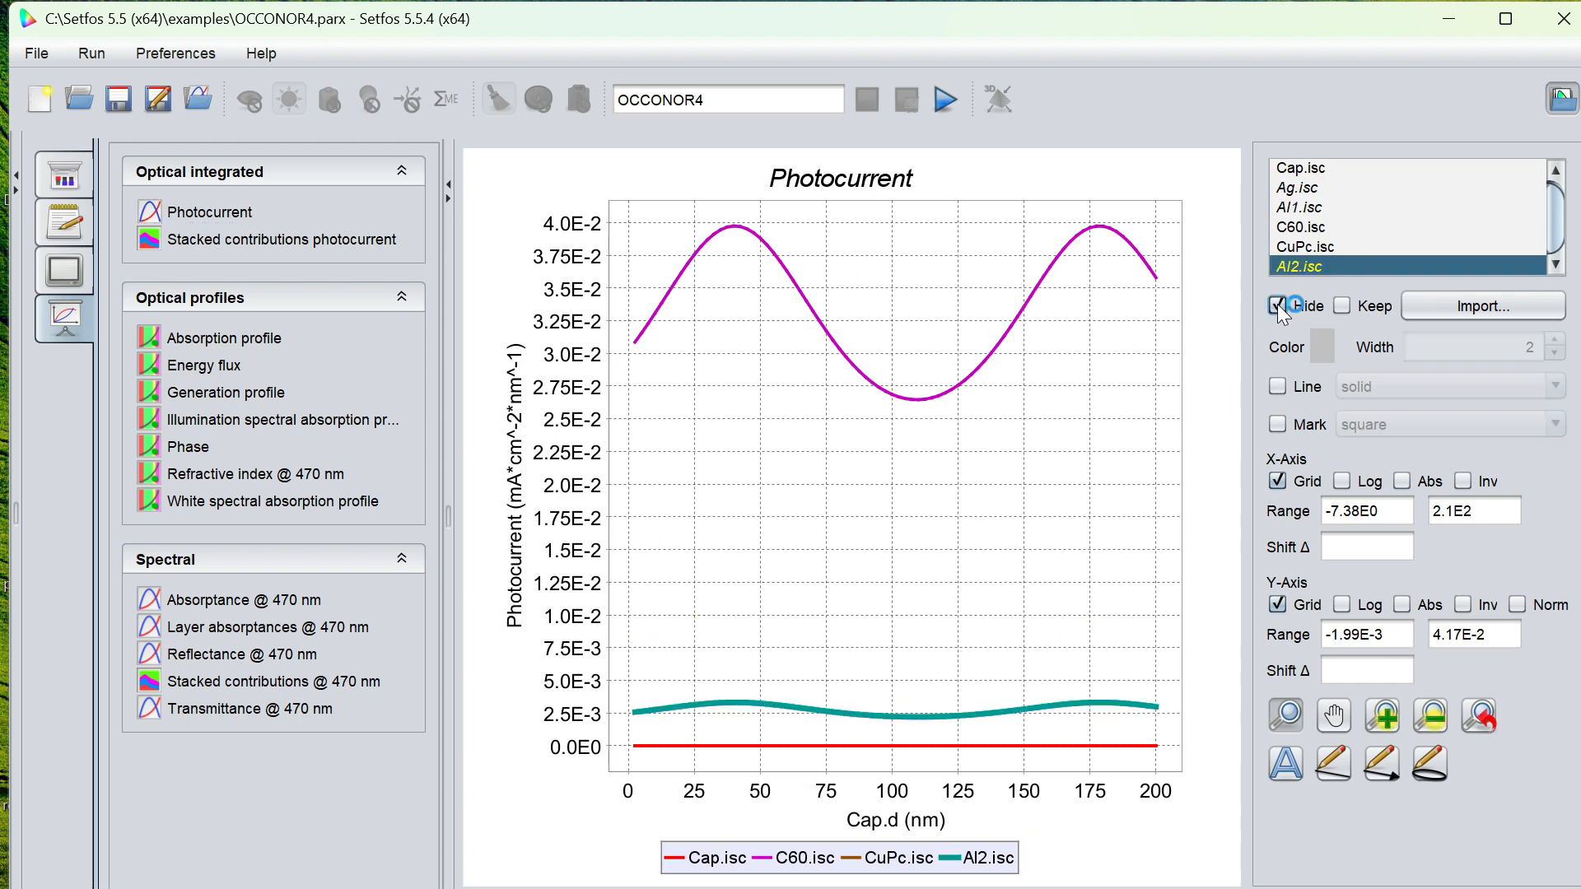
drag(639, 212, 1175, 447)
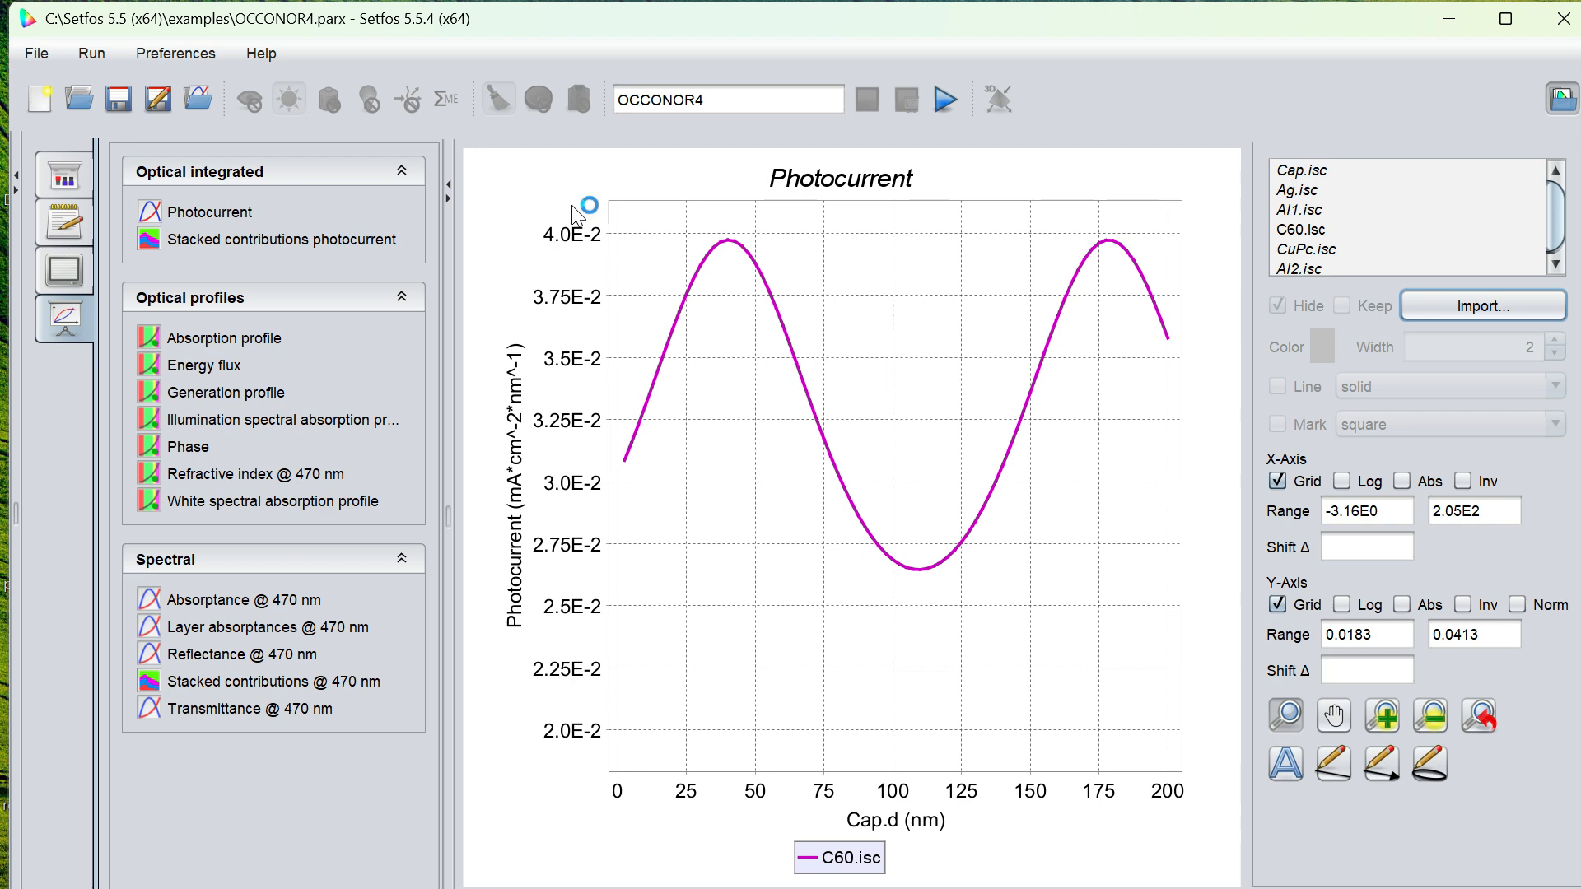
click(258, 59)
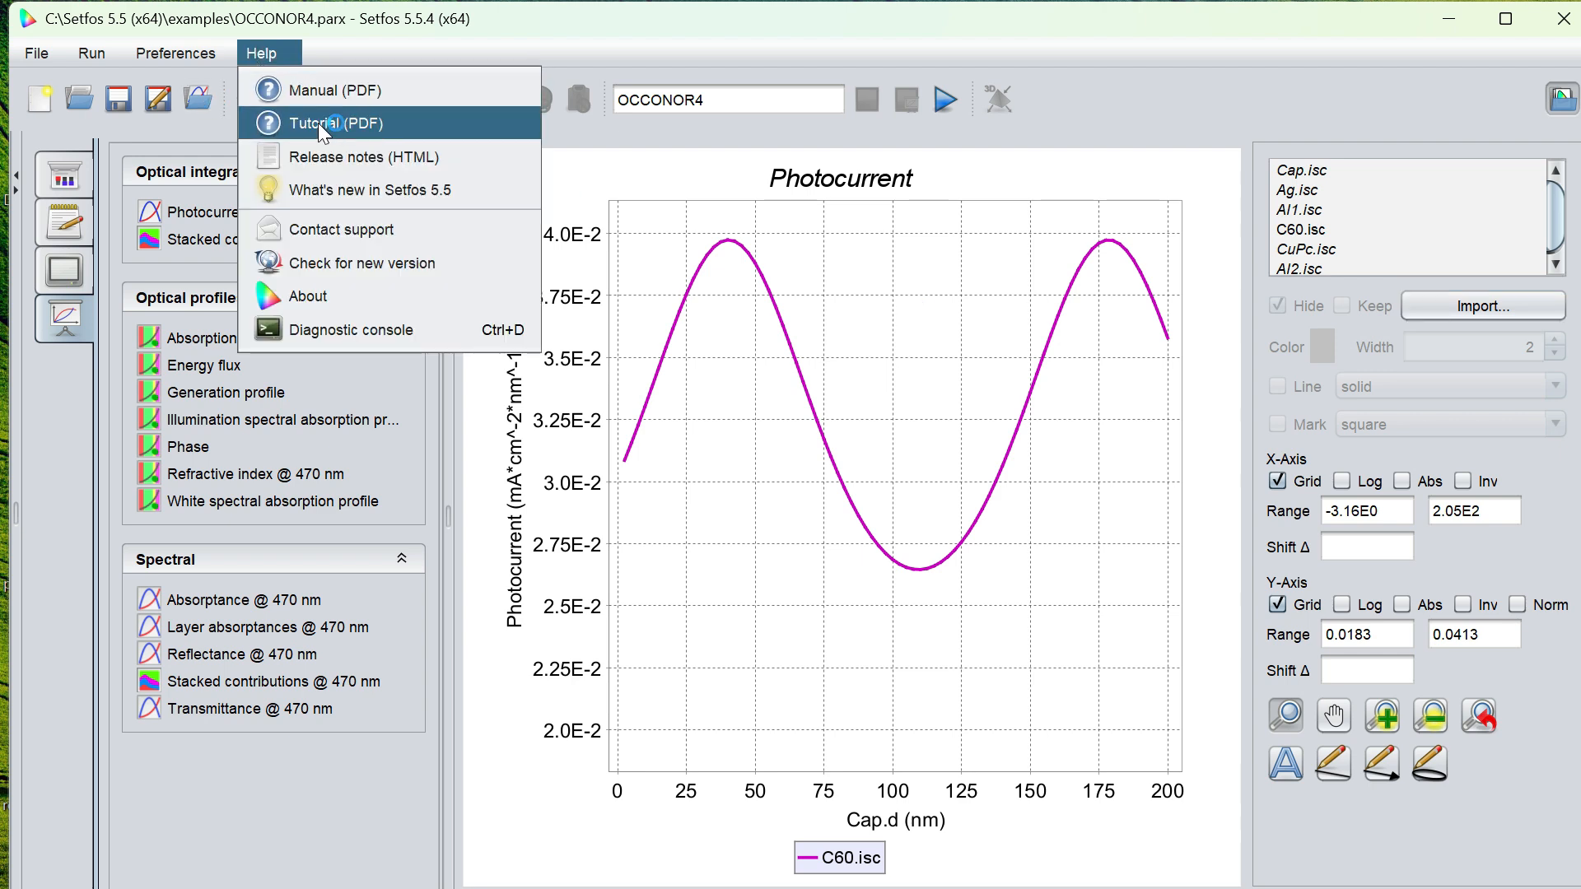
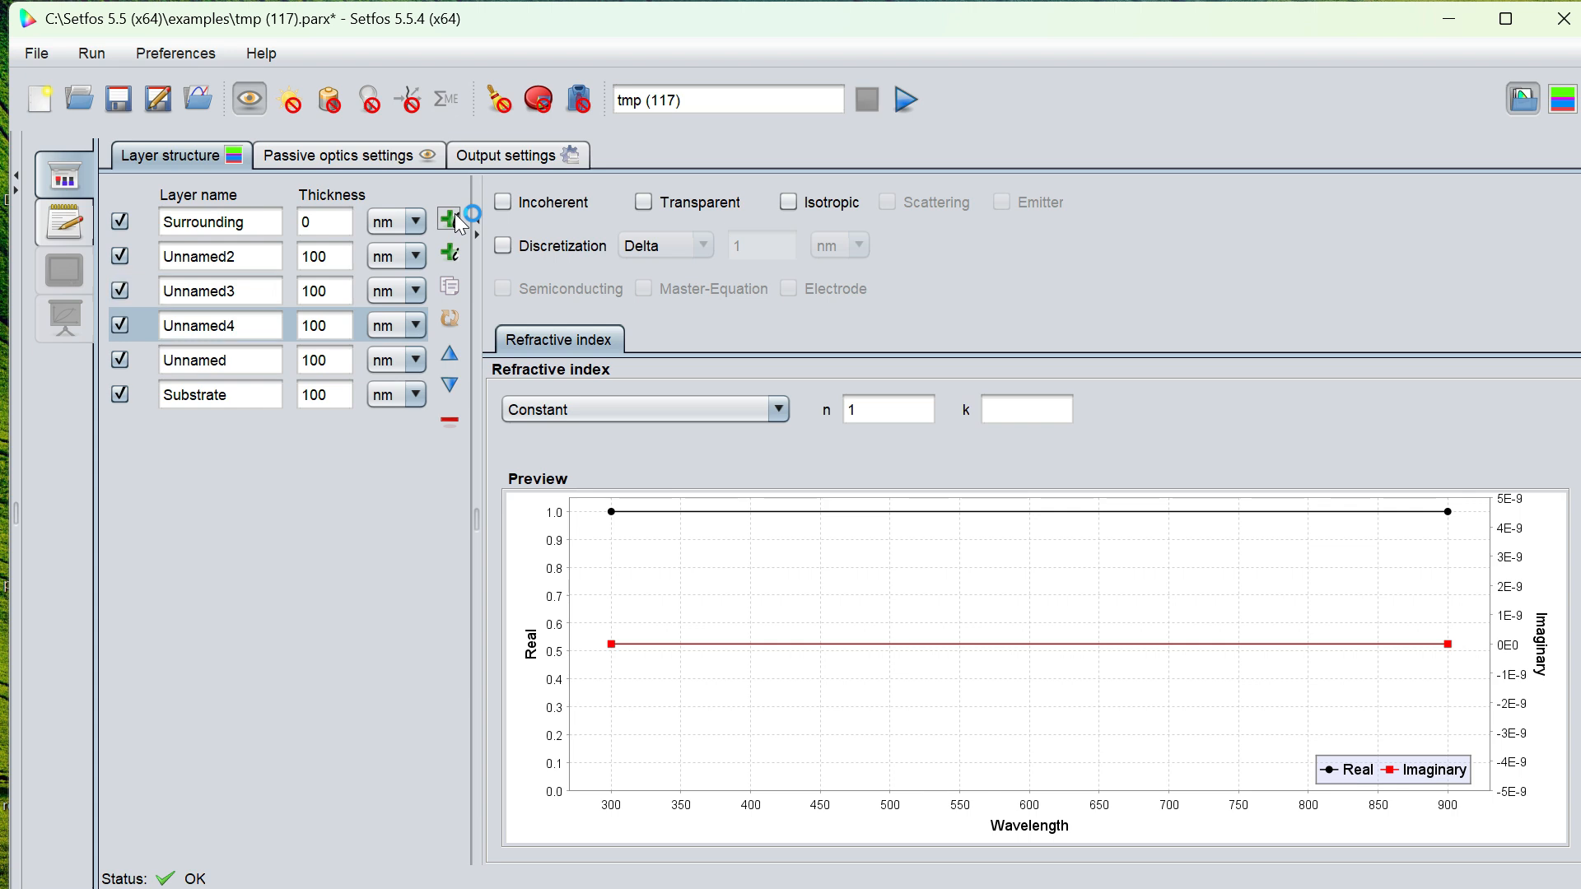
Add layers until the stack has eight, and rename the surrounding layer as Air
click(454, 216)
click(244, 222)
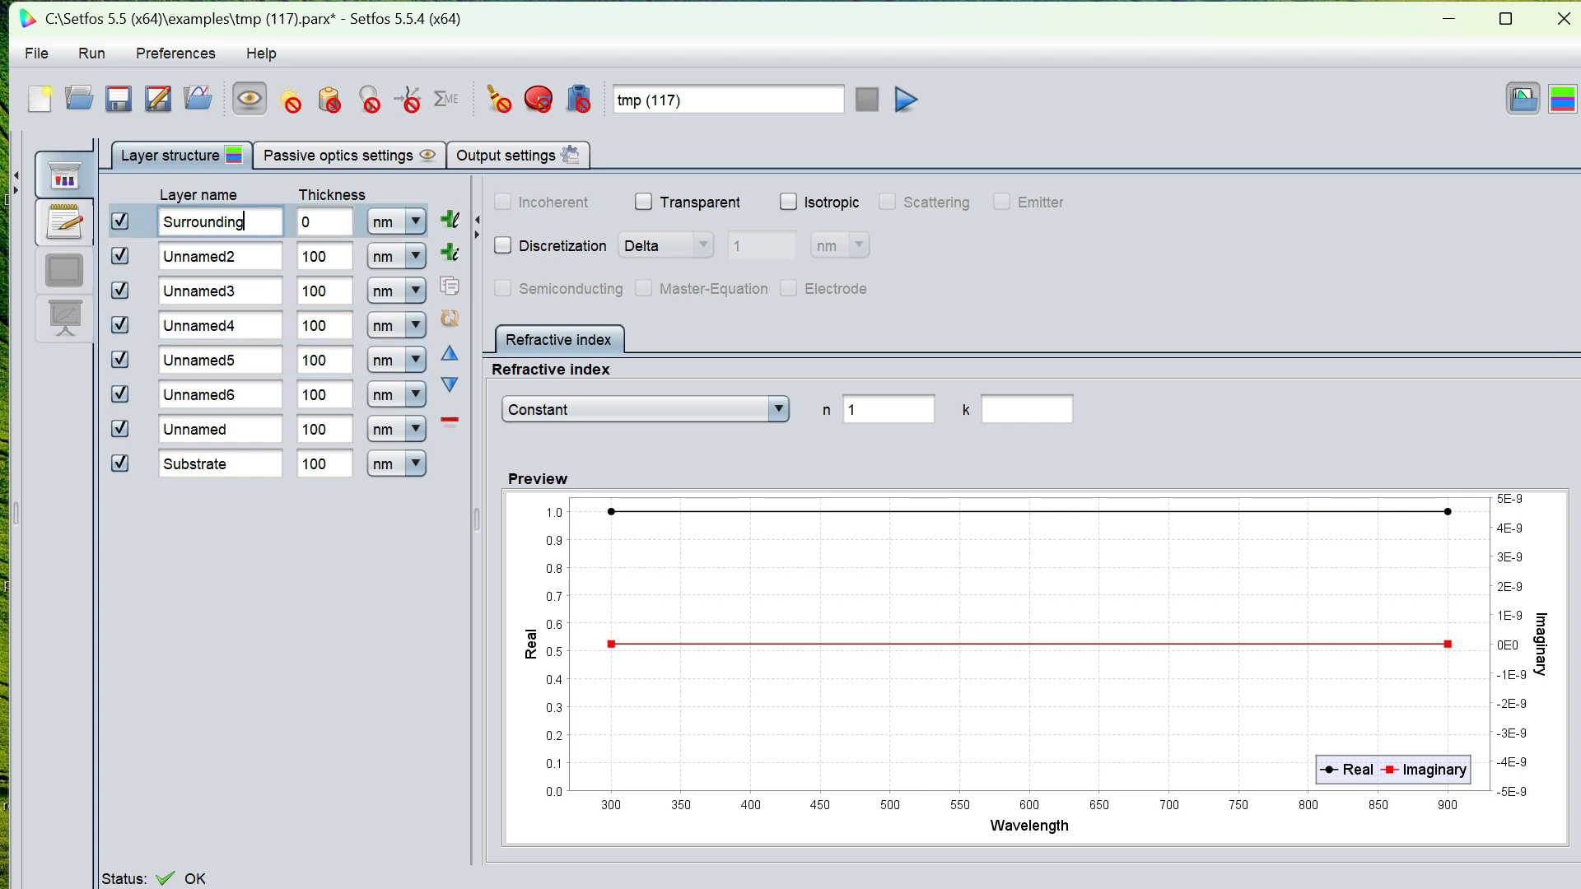
key(BackSpace)
key(BackSpace)
key(BackSpace)
key(BackSpace)
key(BackSpace)
key(BackSpace)
key(BackSpace)
key(BackSpace)
key(BackSpace)
key(BackSpace)
key(BackSpace)
text(Air)
Rename the layer directly below Air as Cap
click(237, 256)
key(BackSpace)
key(BackSpace)
key(BackSpace)
key(BackSpace)
key(BackSpace)
key(BackSpace)
key(BackSpace)
key(BackSpace)
text(Cap)
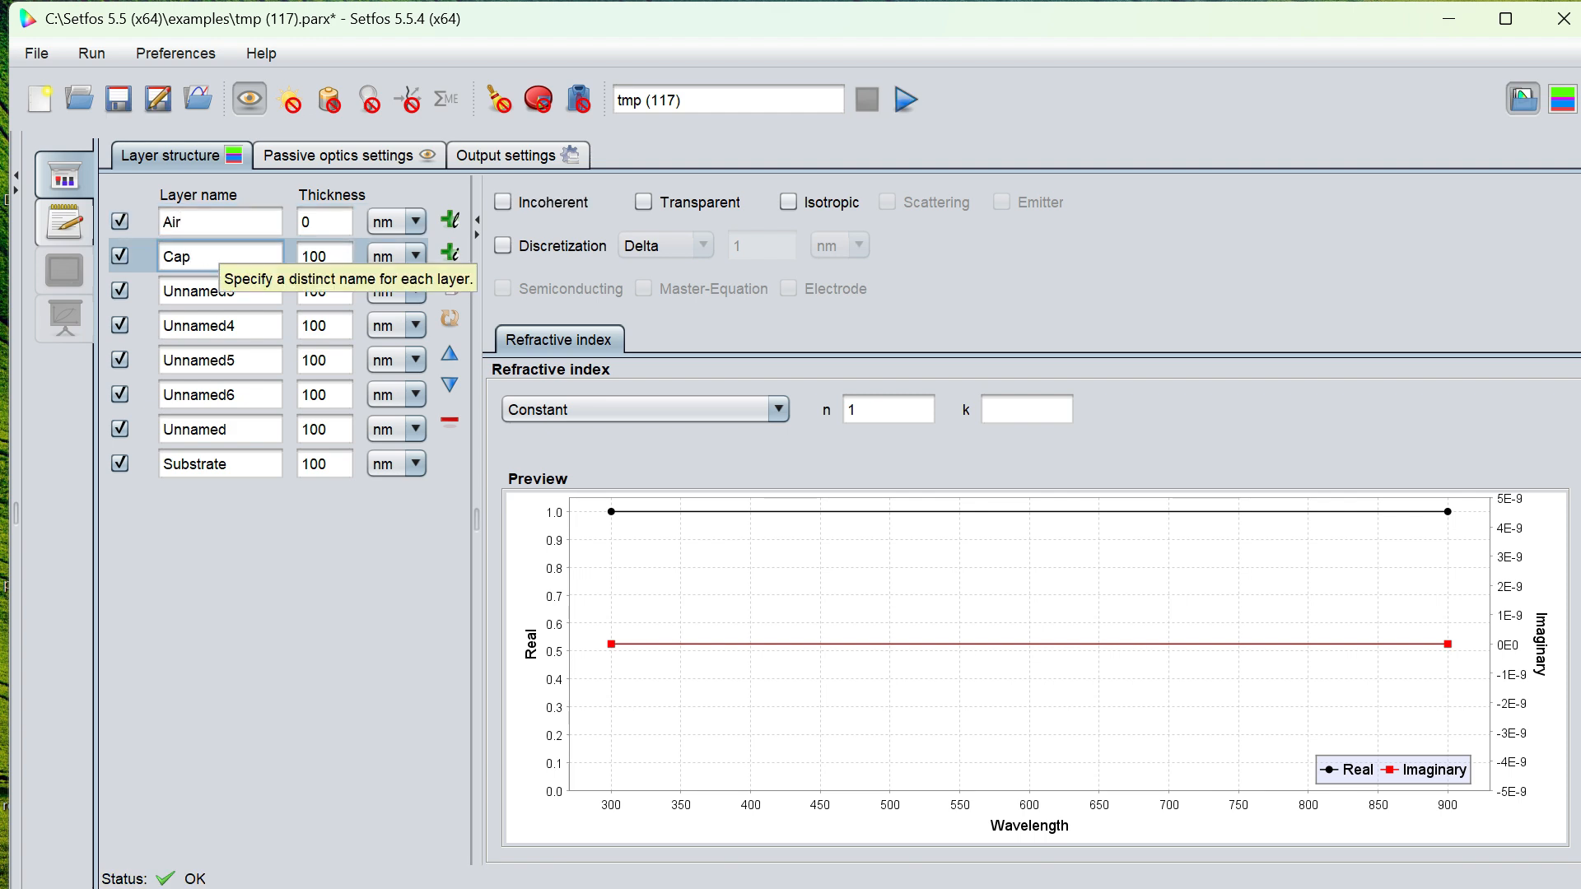
Rename the layer directly below Cap as Ag
click(237, 290)
key(BackSpace)
key(BackSpace)
key(BackSpace)
key(BackSpace)
key(BackSpace)
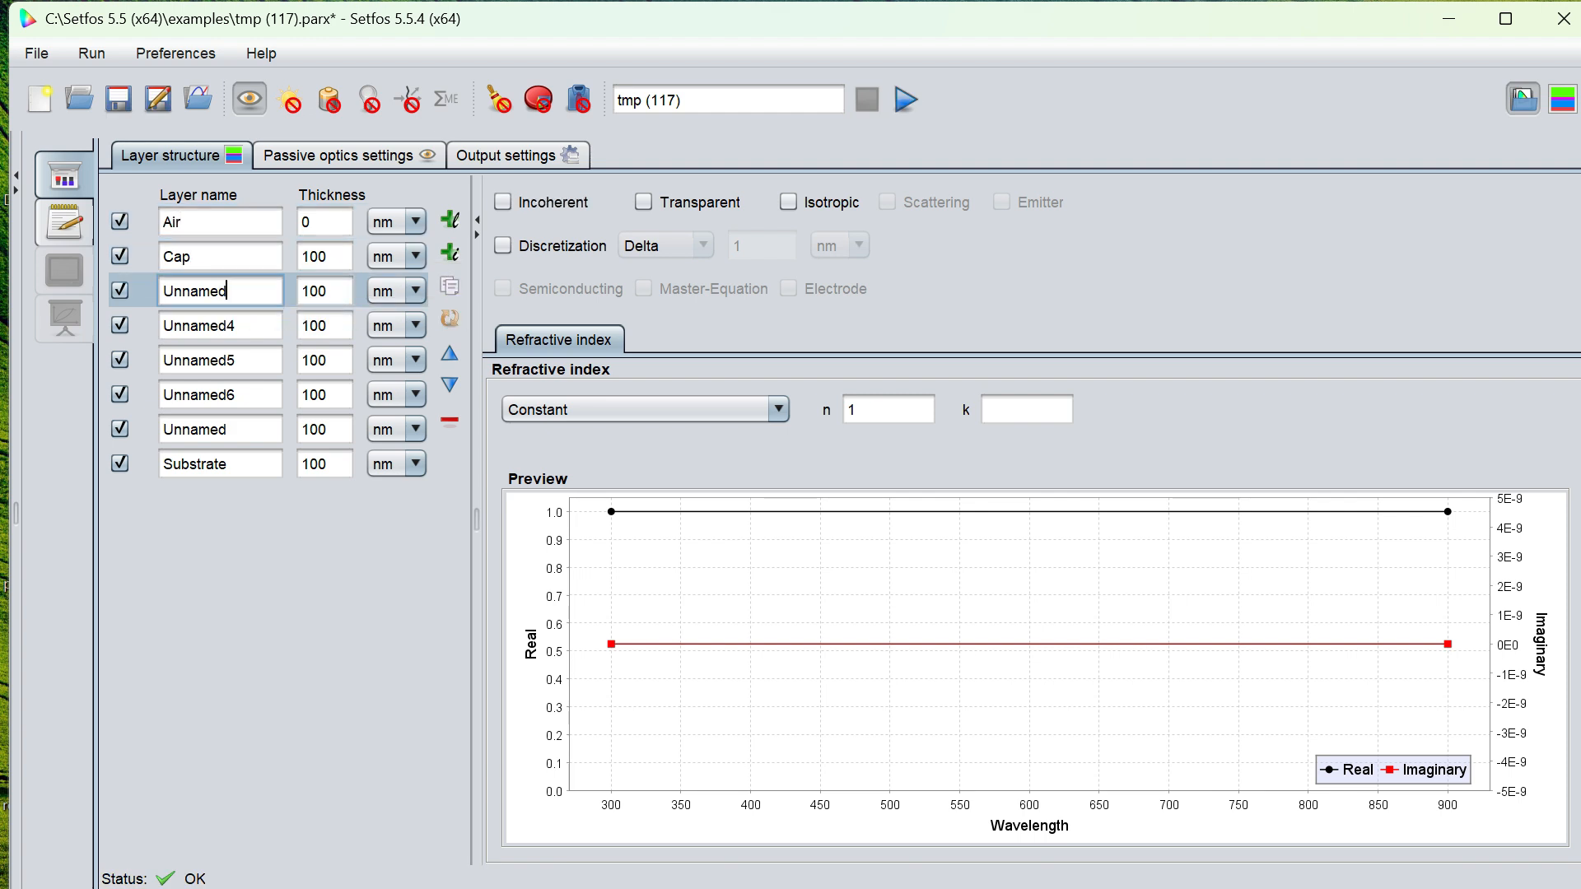
key(BackSpace)
key(BackSpace)
key(BackSpace)
text(Ag)
Rename the layer directly below Ag as Cupc
click(237, 325)
key(BackSpace)
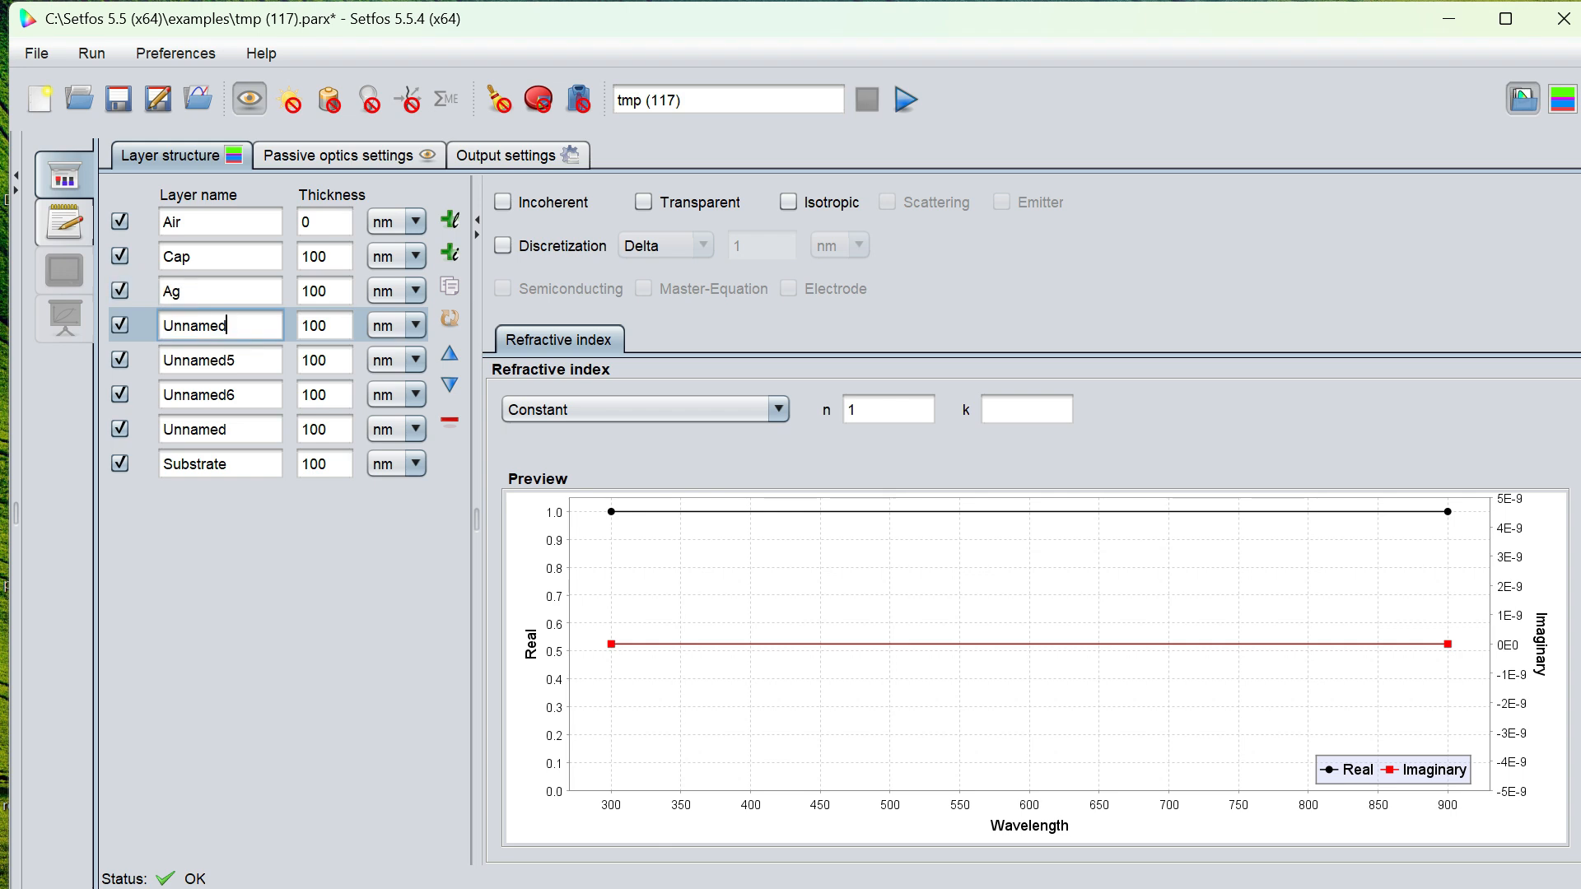
key(BackSpace)
key(BackSpace)
key(BackSpace)
key(BackSpace)
key(BackSpace)
key(BackSpace)
key(BackSpace)
text(Cup)
text(c)
Rename the two layers below Cupc as C60 and BCP
text(C60)
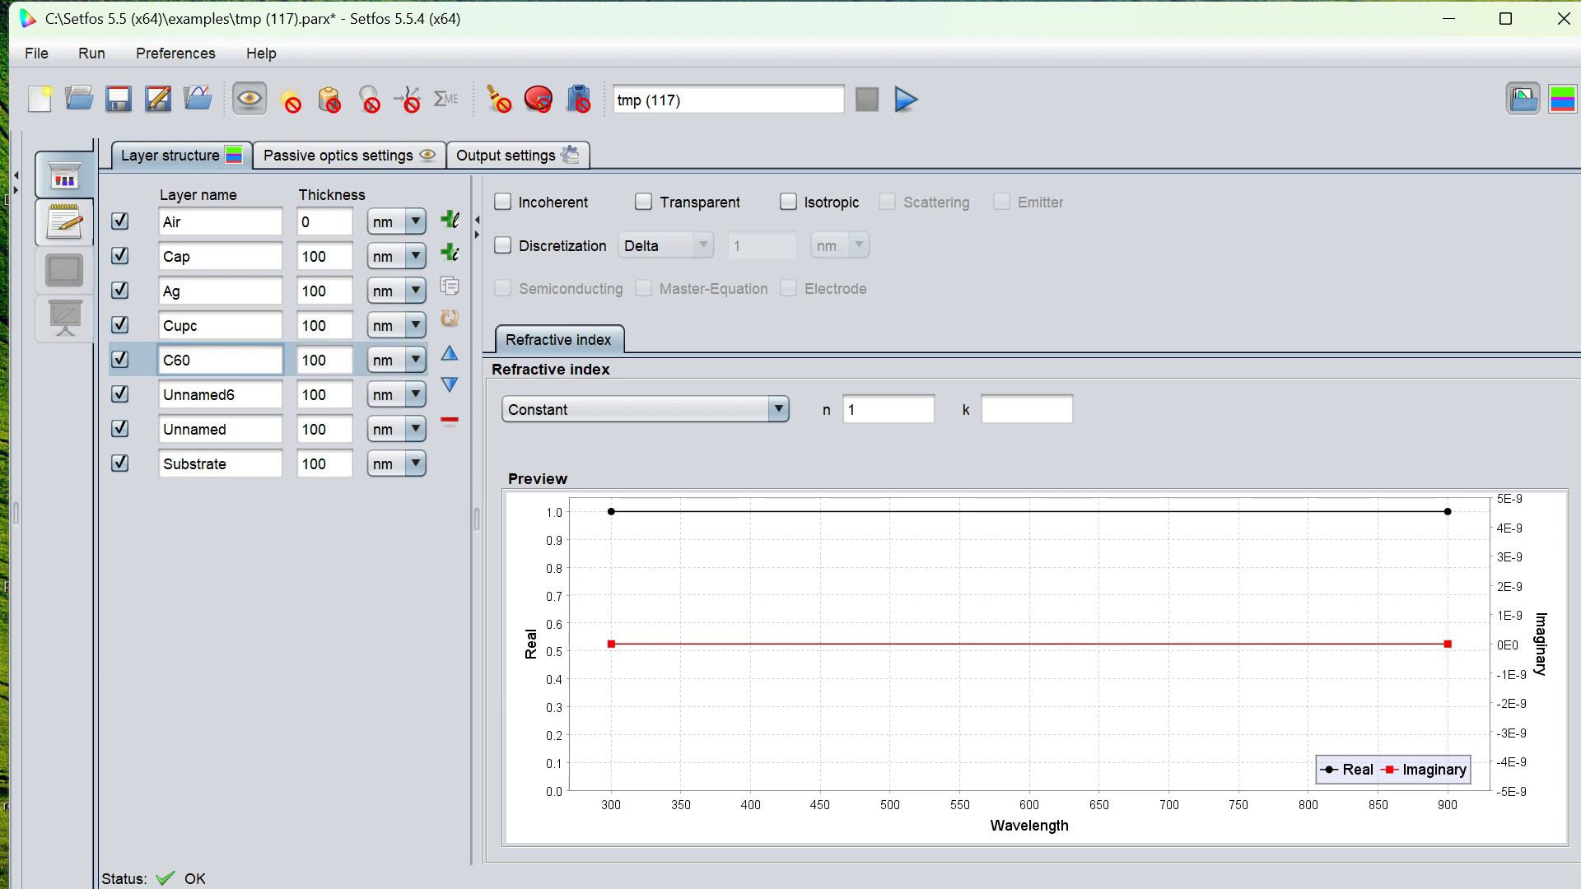
key(BackSpace)
key(BackSpace)
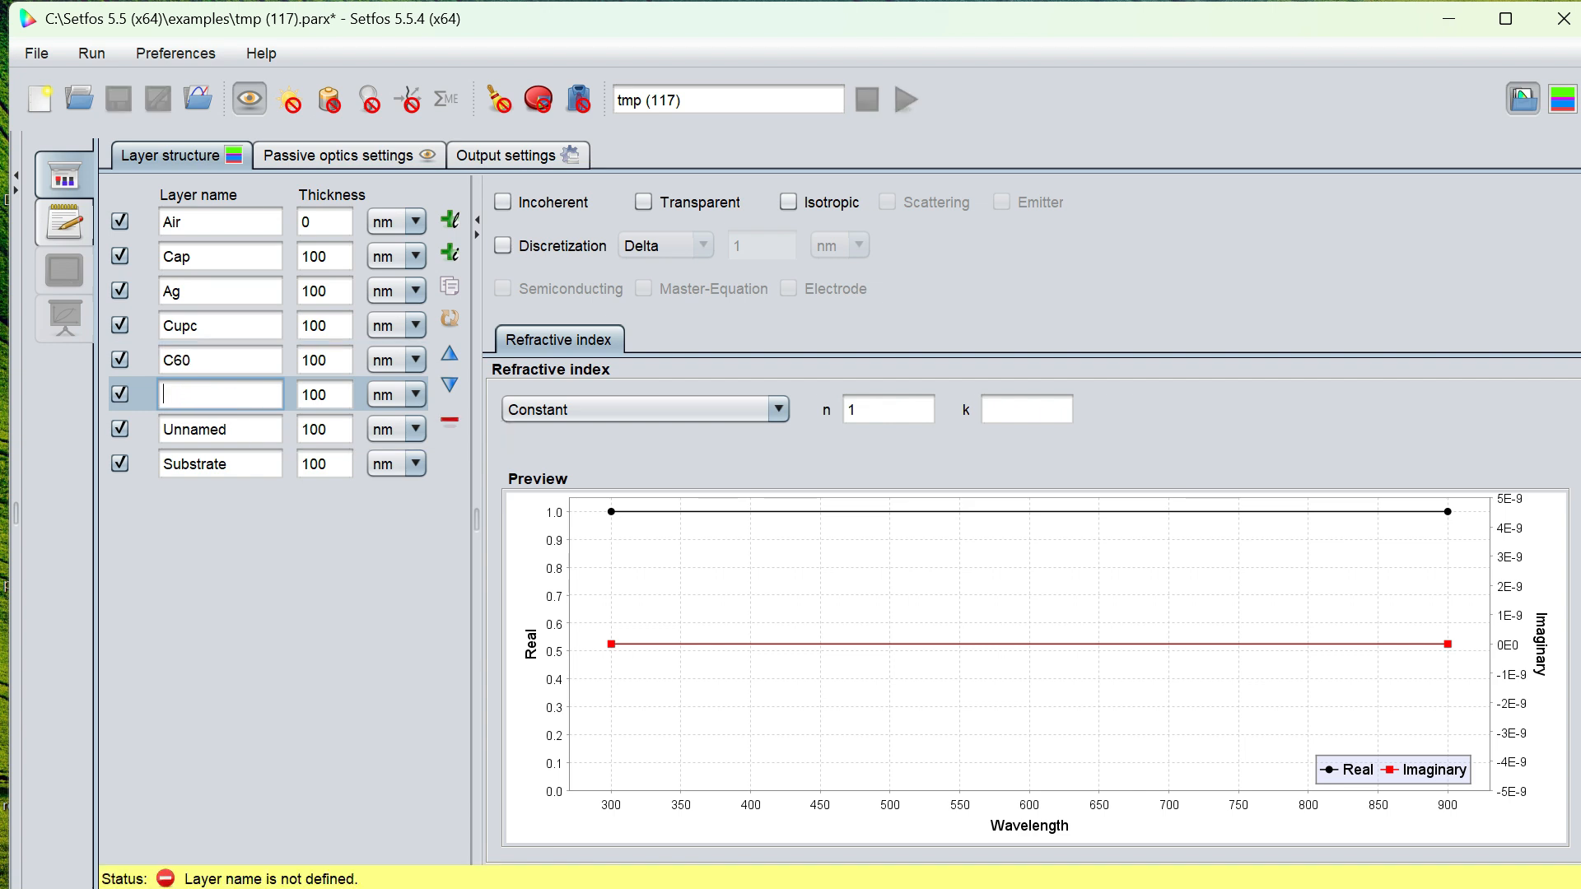
text(BCP)
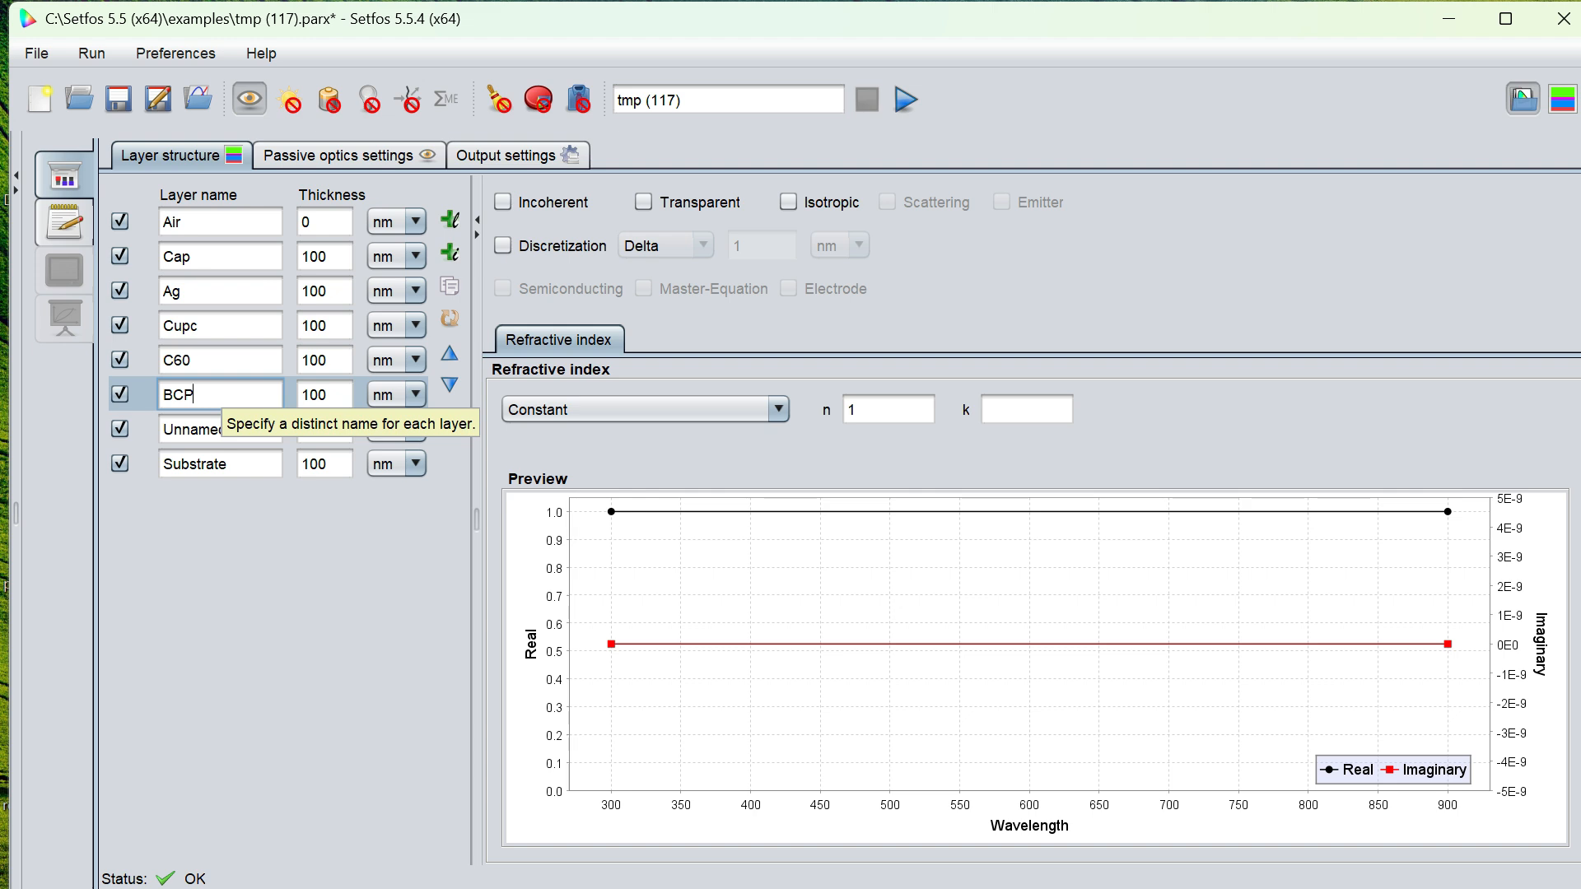
Rename the layer below BCP as Al and the substrate as Glass
click(226, 429)
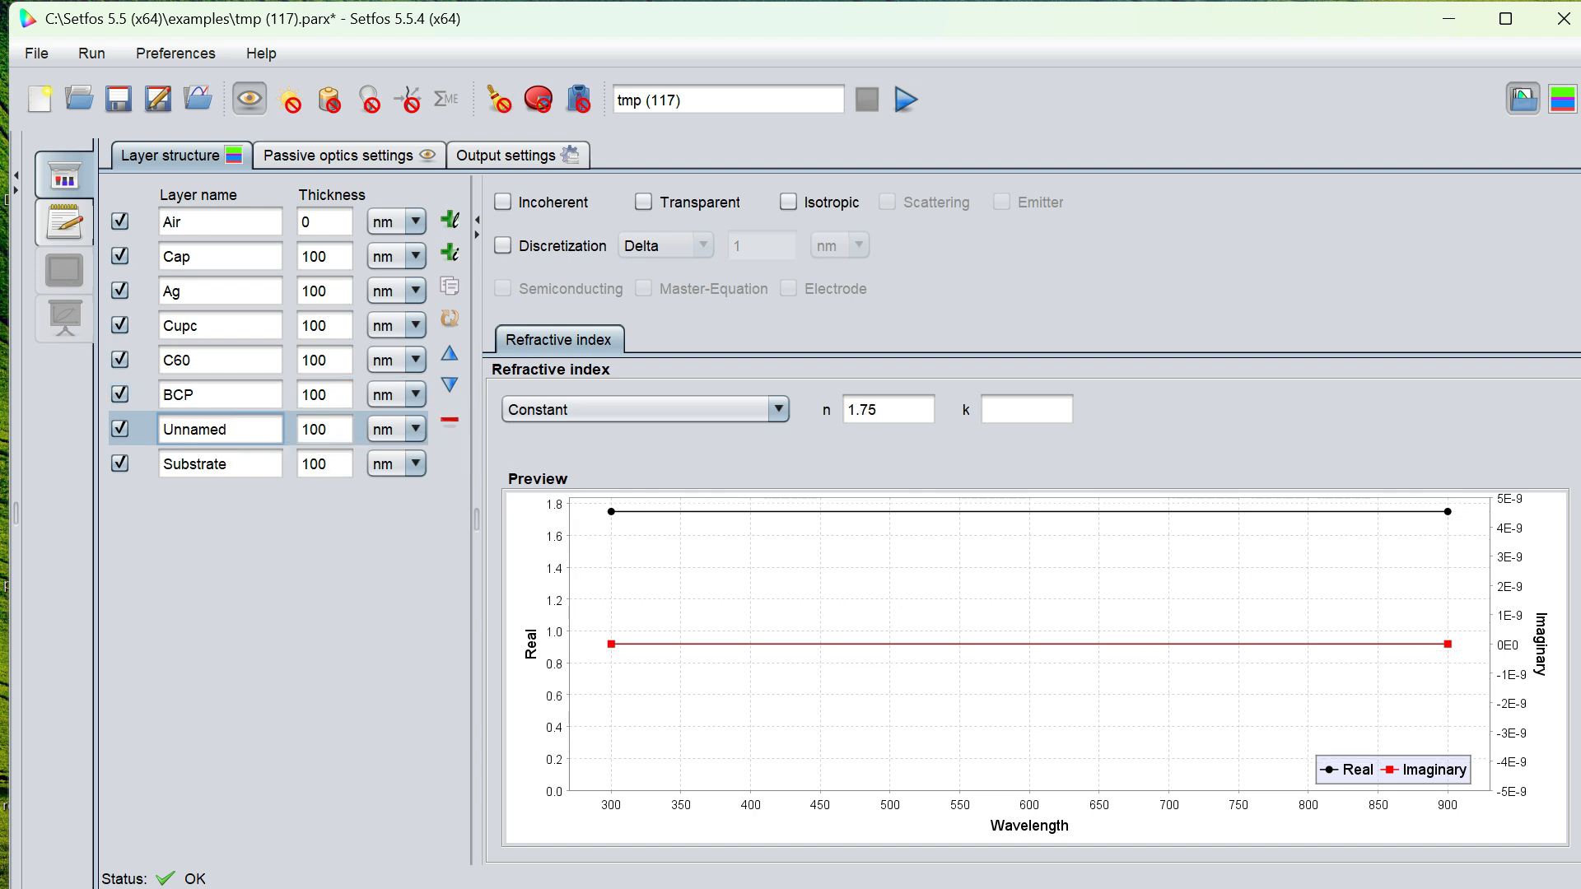
key(ctrl+a)
text(Al)
click(226, 464)
key(BackSpace)
key(BackSpace)
key(BackSpace)
key(BackSpace)
key(BackSpace)
key(BackSpace)
key(BackSpace)
key(BackSpace)
key(BackSpace)
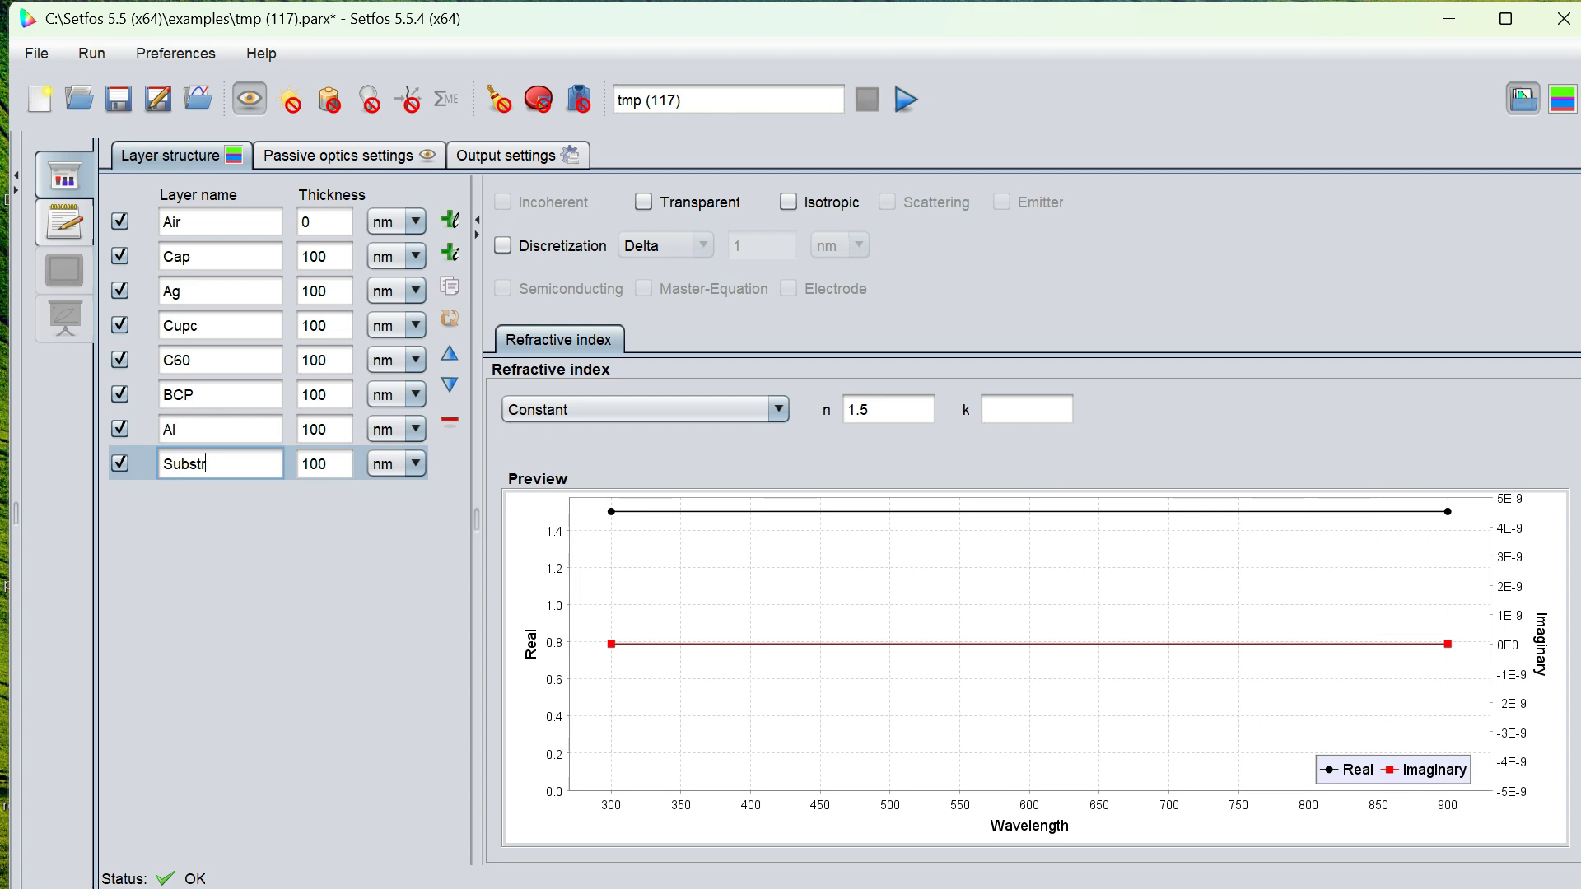
text(Glass)
Set the Cap layer's thickness to 50 nm and the Ag layer's thickness to 9 nm
click(328, 256)
key(BackSpace)
key(BackSpace)
key(BackSpace)
text(50)
click(328, 291)
key(BackSpace)
key(BackSpace)
key(BackSpace)
text(9)
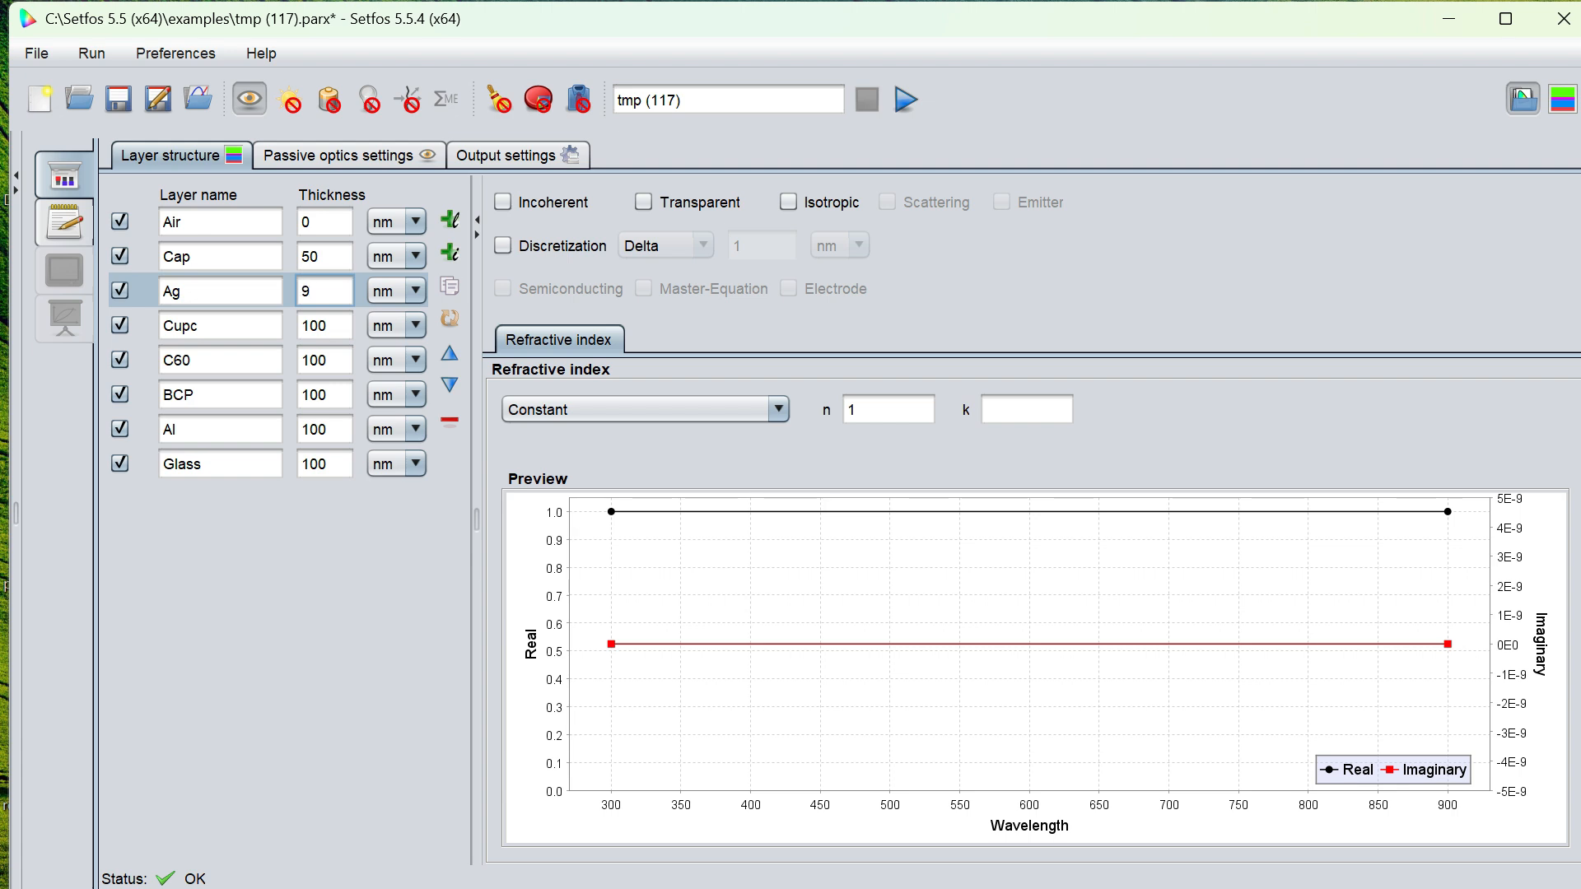
Set the Cupc layer's thickness to 20 nm and the C60 layer's thickness to 40 nm
click(327, 326)
key(BackSpace)
key(BackSpace)
key(BackSpace)
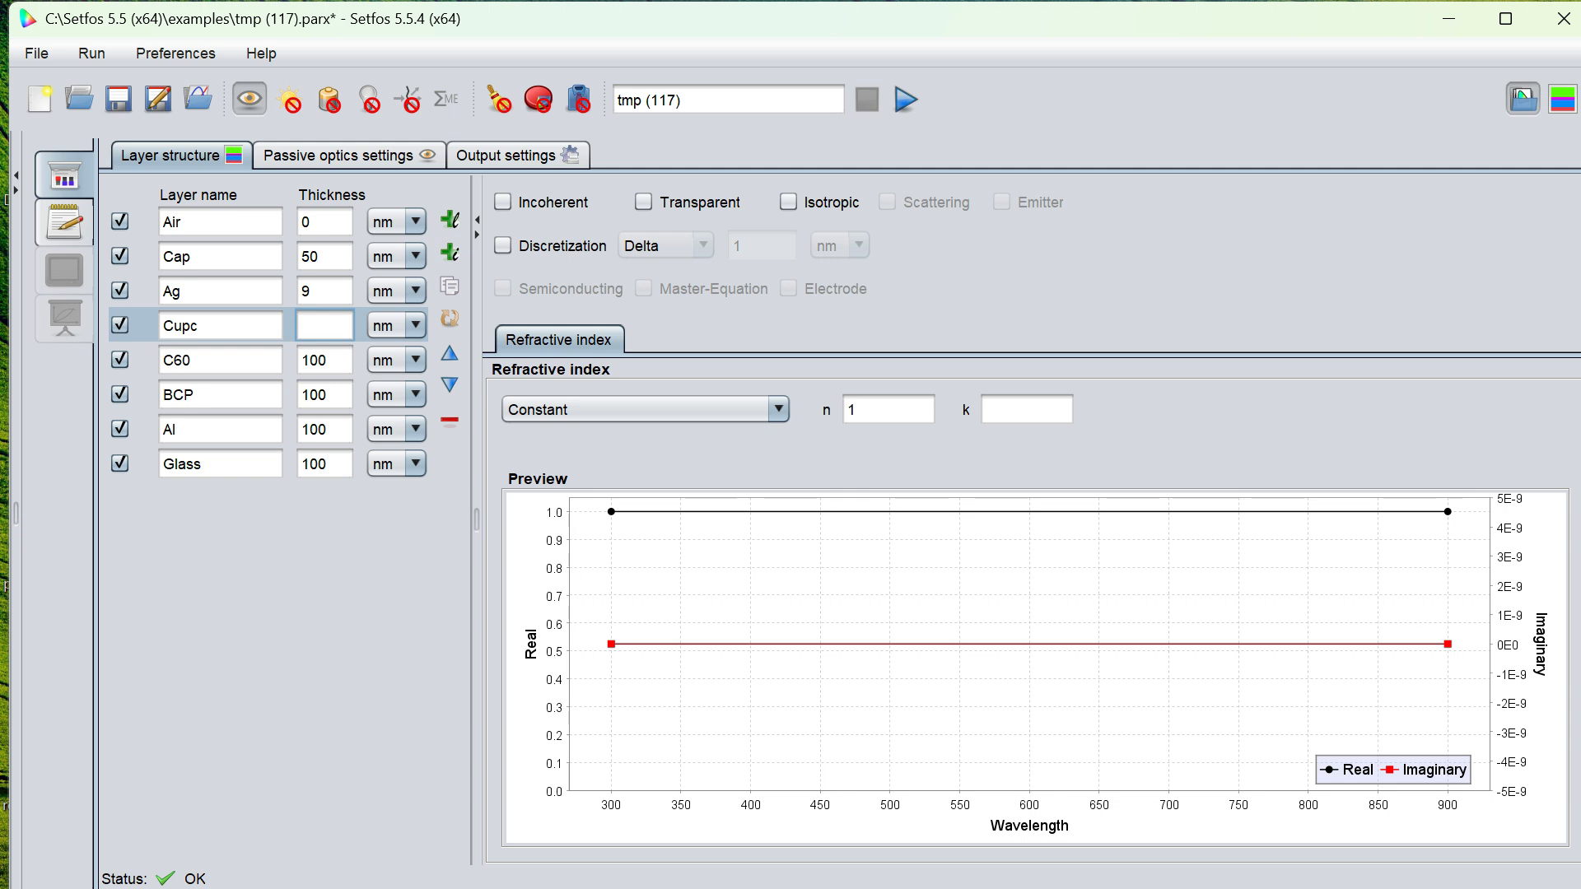
text(20)
click(327, 359)
key(BackSpace)
key(BackSpace)
key(BackSpace)
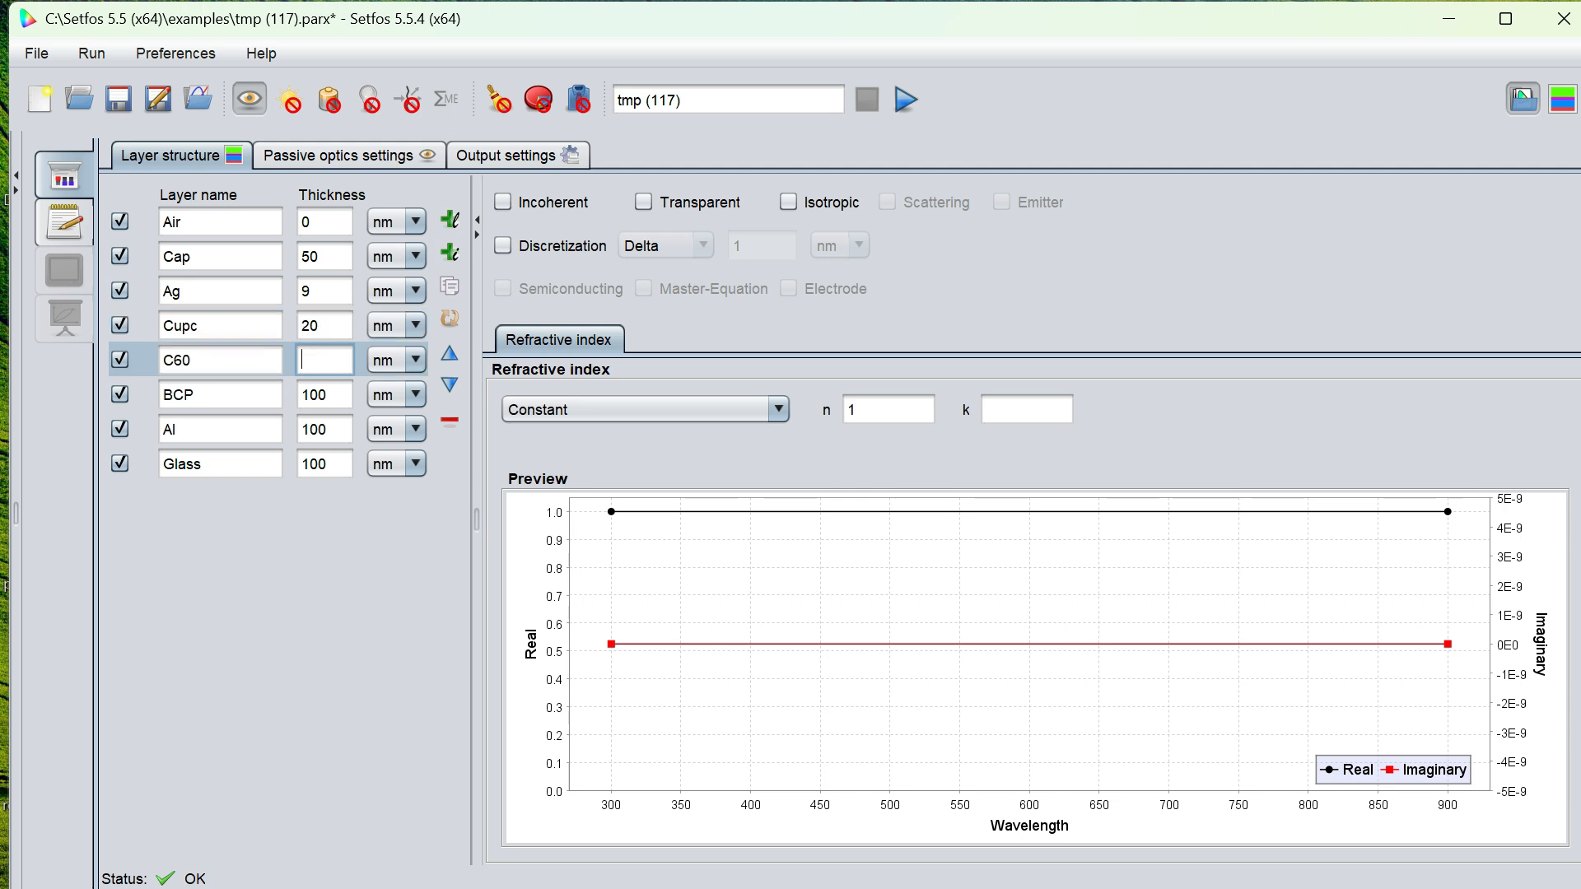
text(40)
Set the BCP layer's thickness to 10 nm and the Al layer's thickness to 70 nm
click(327, 394)
key(BackSpace)
key(BackSpace)
key(BackSpace)
text(10)
click(327, 429)
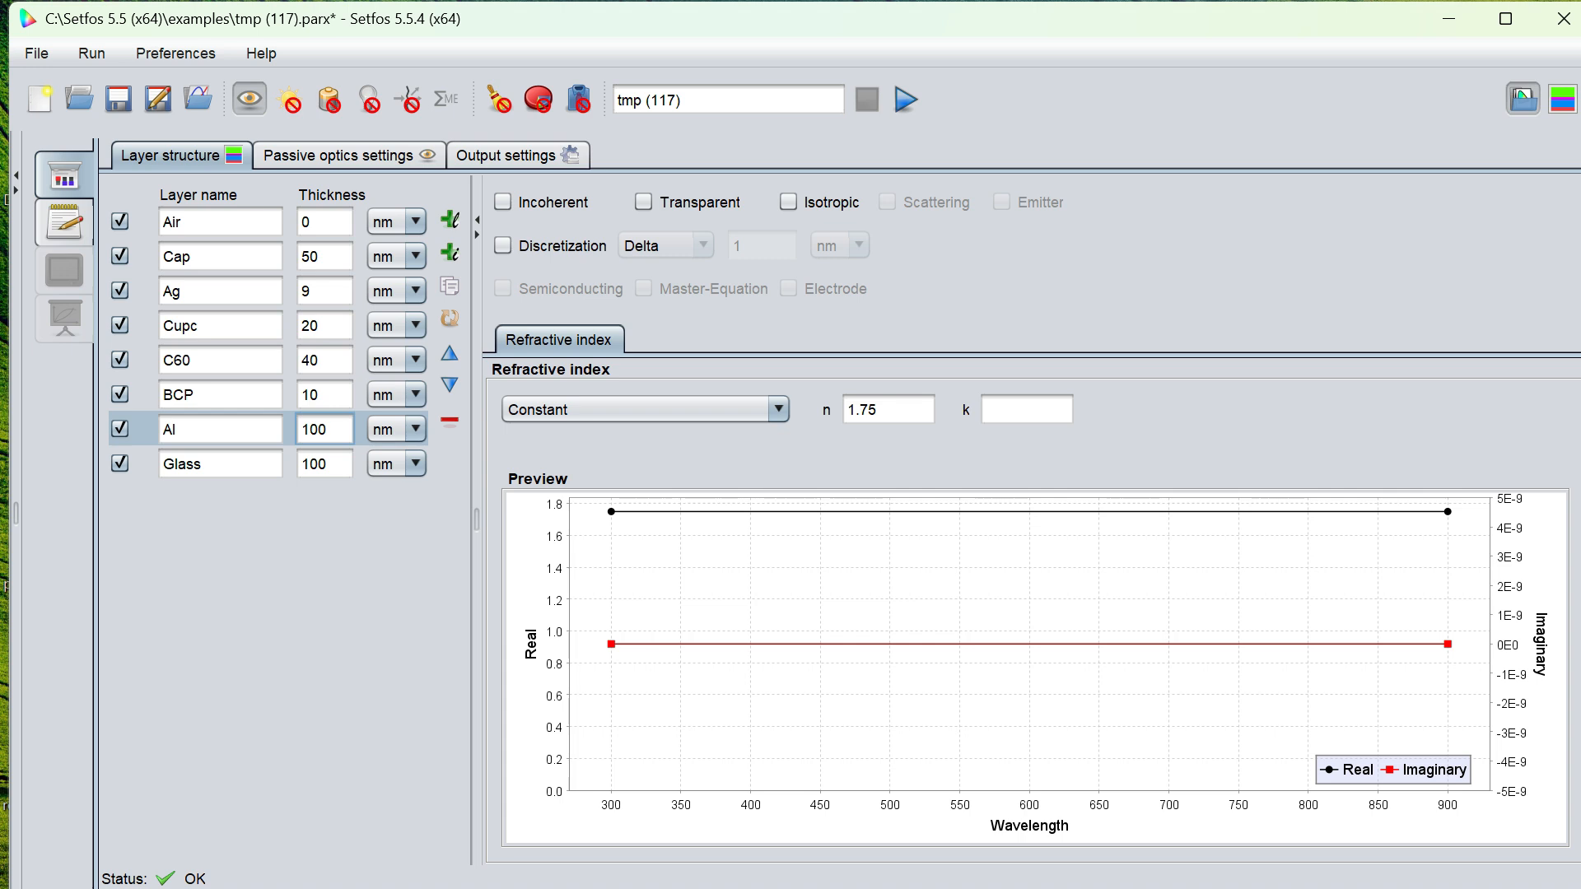
key(BackSpace)
key(BackSpace)
text(7-)
key(BackSpace)
text(0)
Set the Glass layer's thickness to 0 nm
click(327, 463)
key(BackSpace)
key(BackSpace)
key(BackSpace)
text(0)
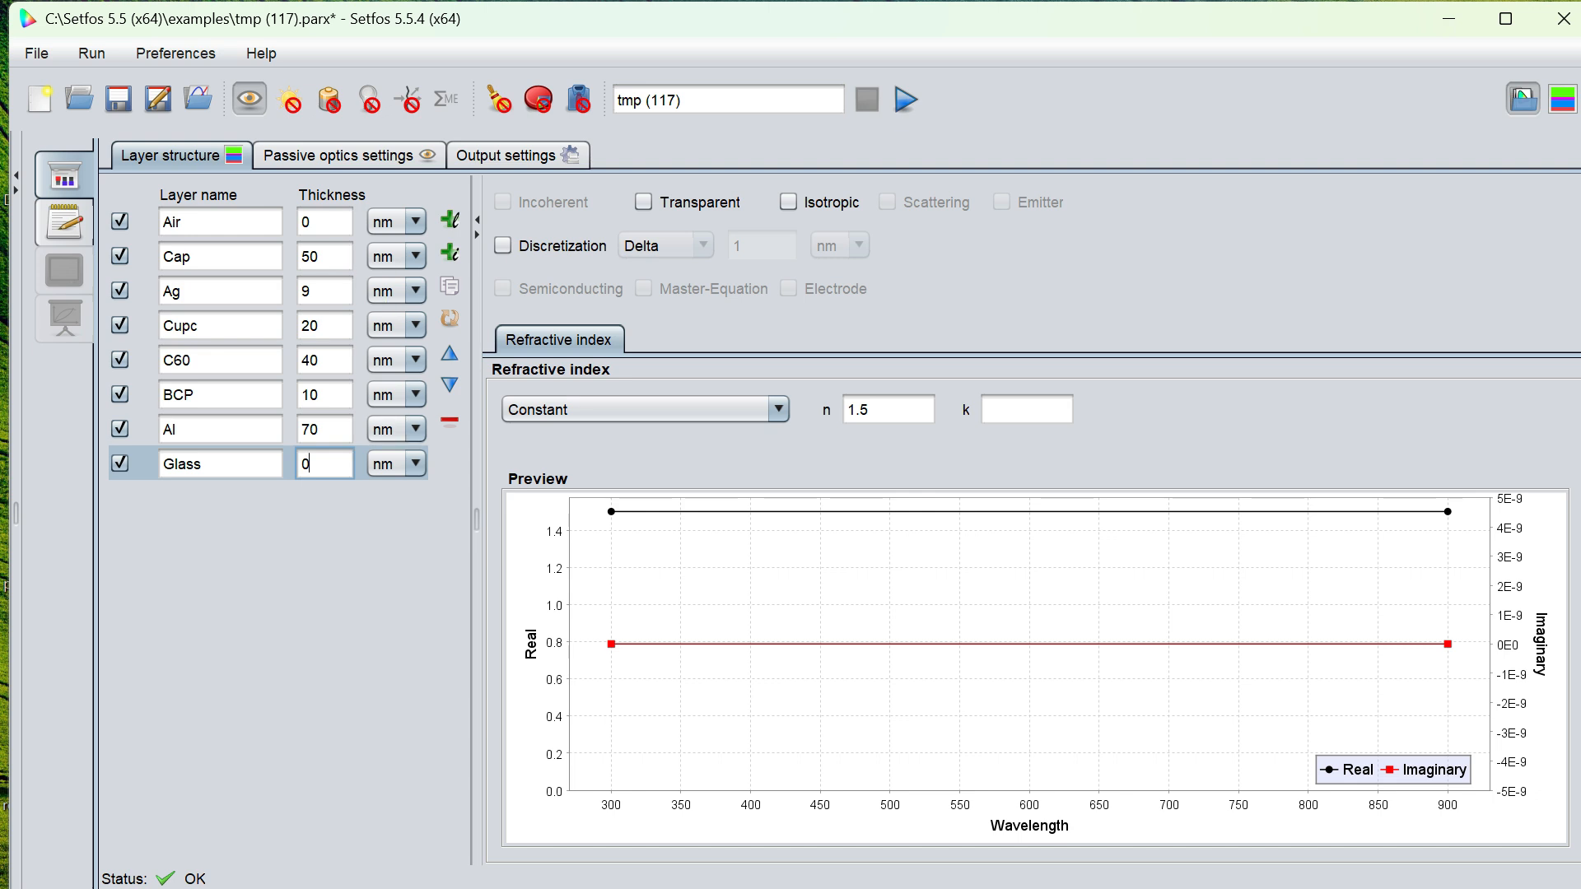
Check the Air layer's constant refractive index and set the Cap layer's n to 5.3
click(384, 224)
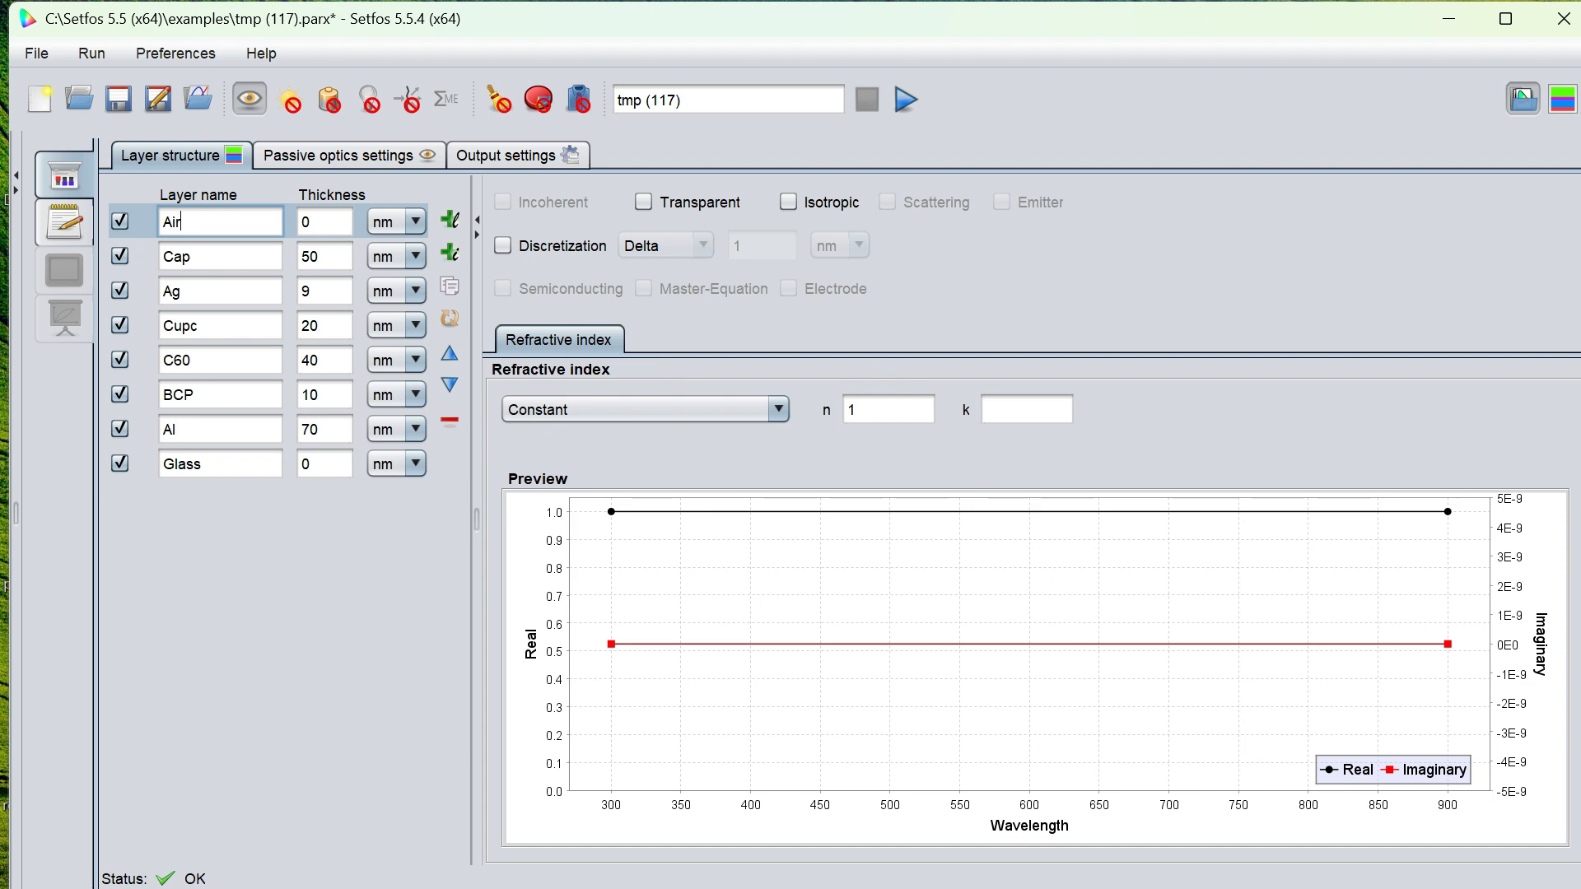
click(887, 409)
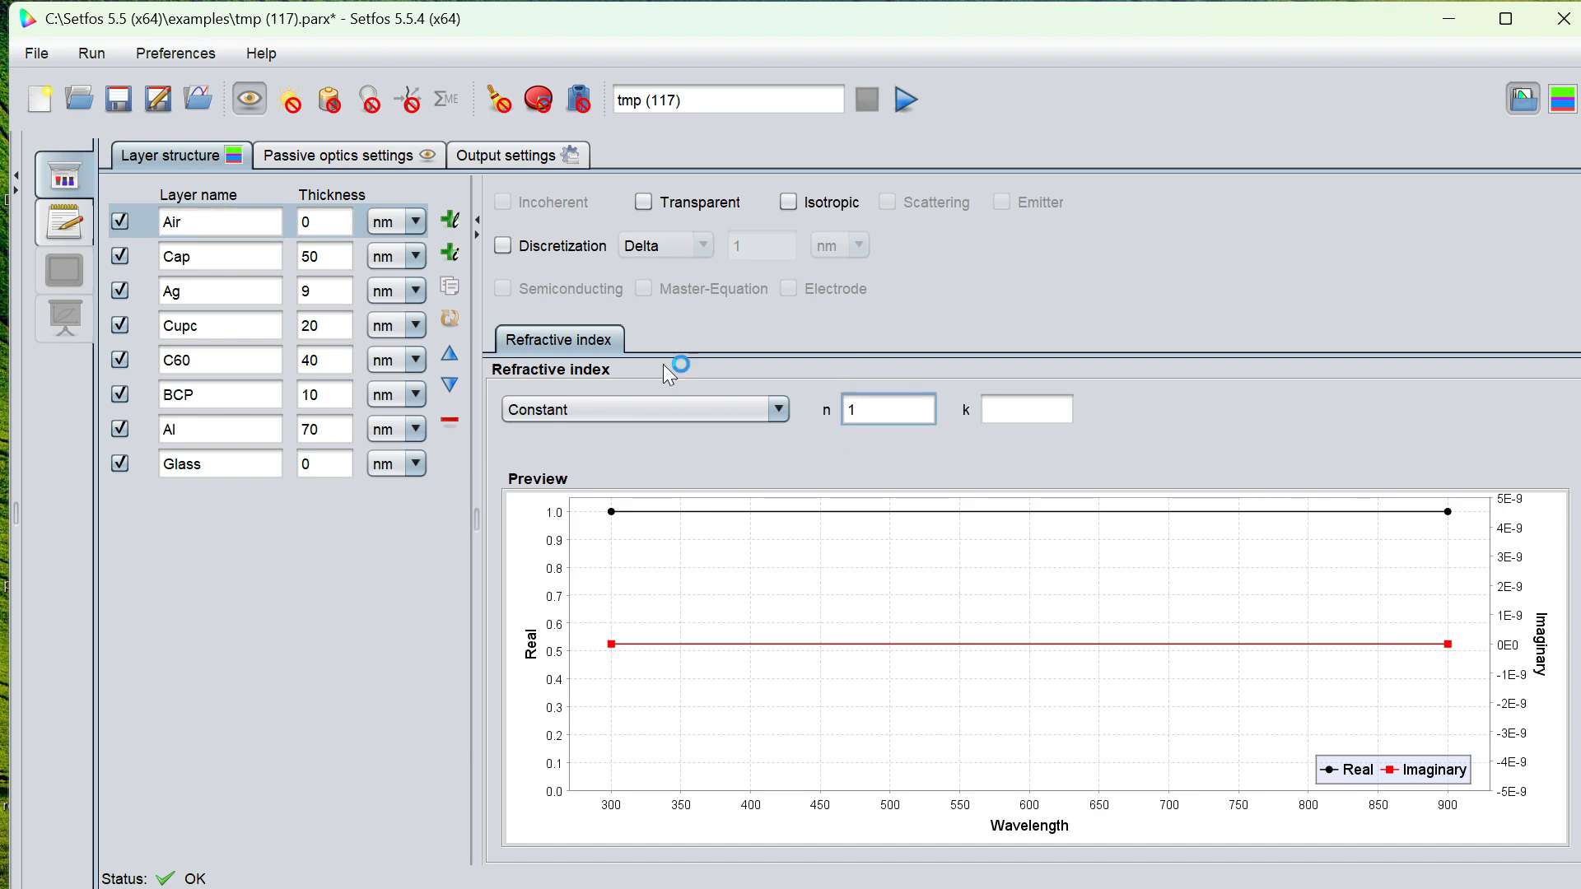
click(219, 256)
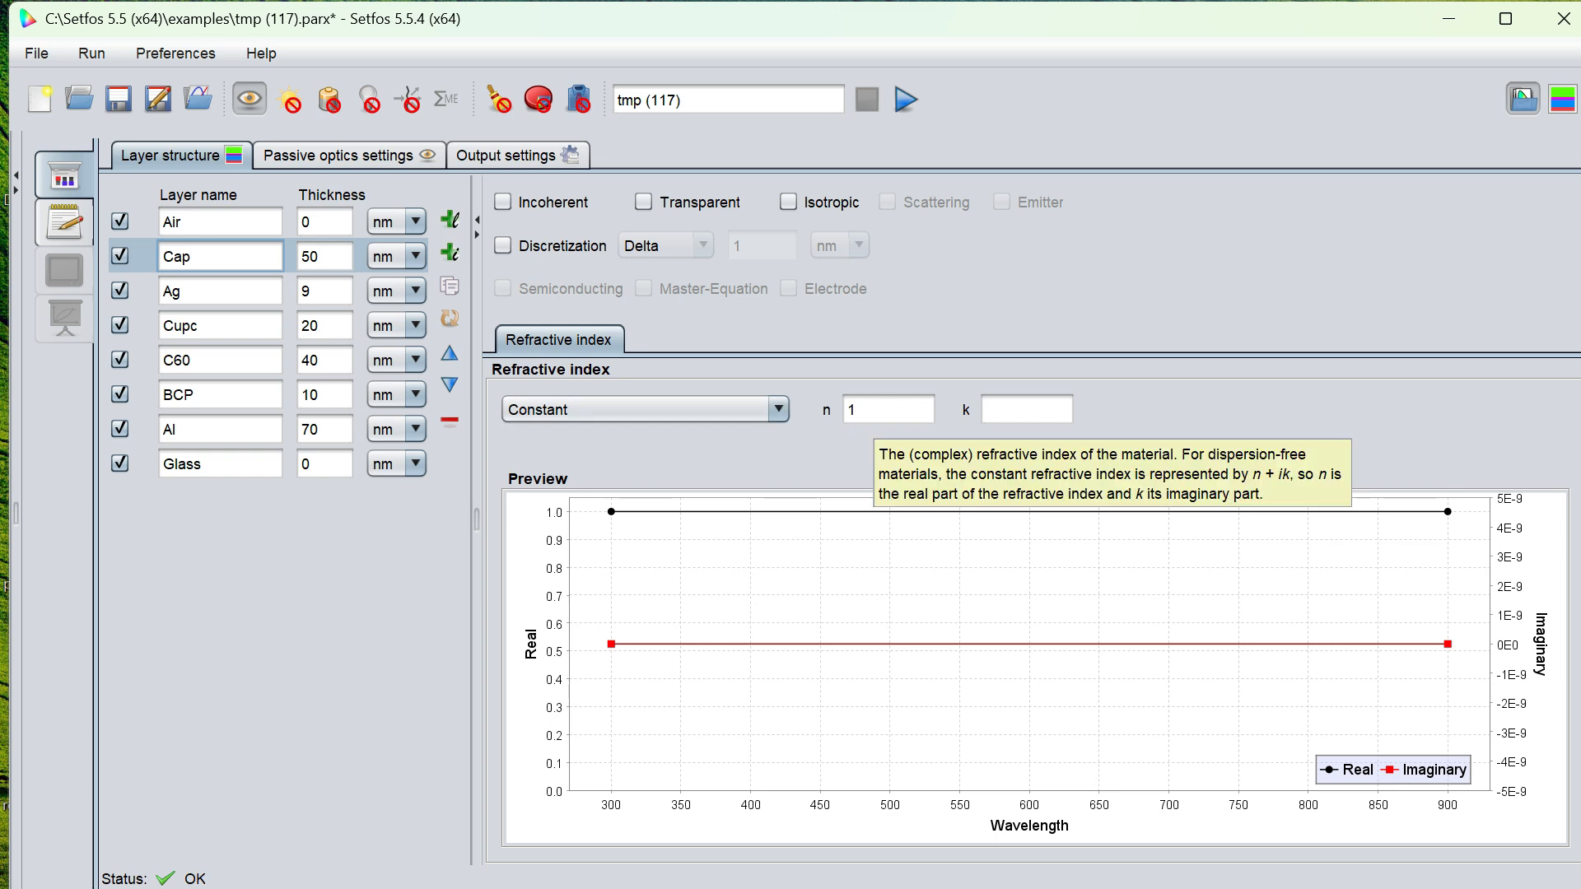
click(874, 412)
key(BackSpace)
text(5.3)
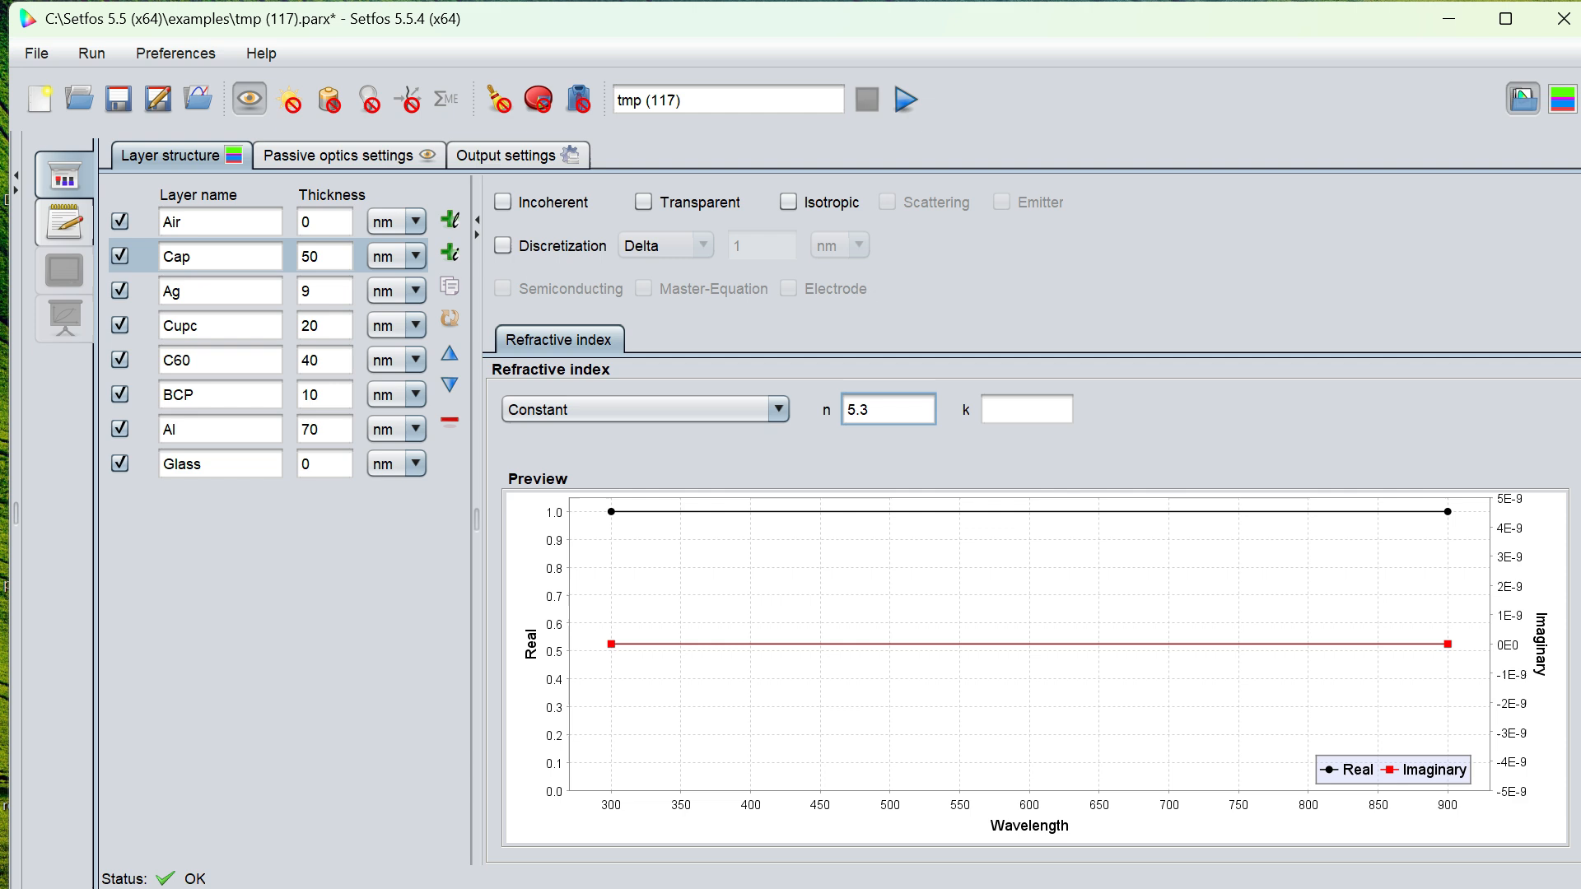
Set the Ag layer's constant refractive index to n 0.13 and k 3.07
click(216, 291)
click(853, 409)
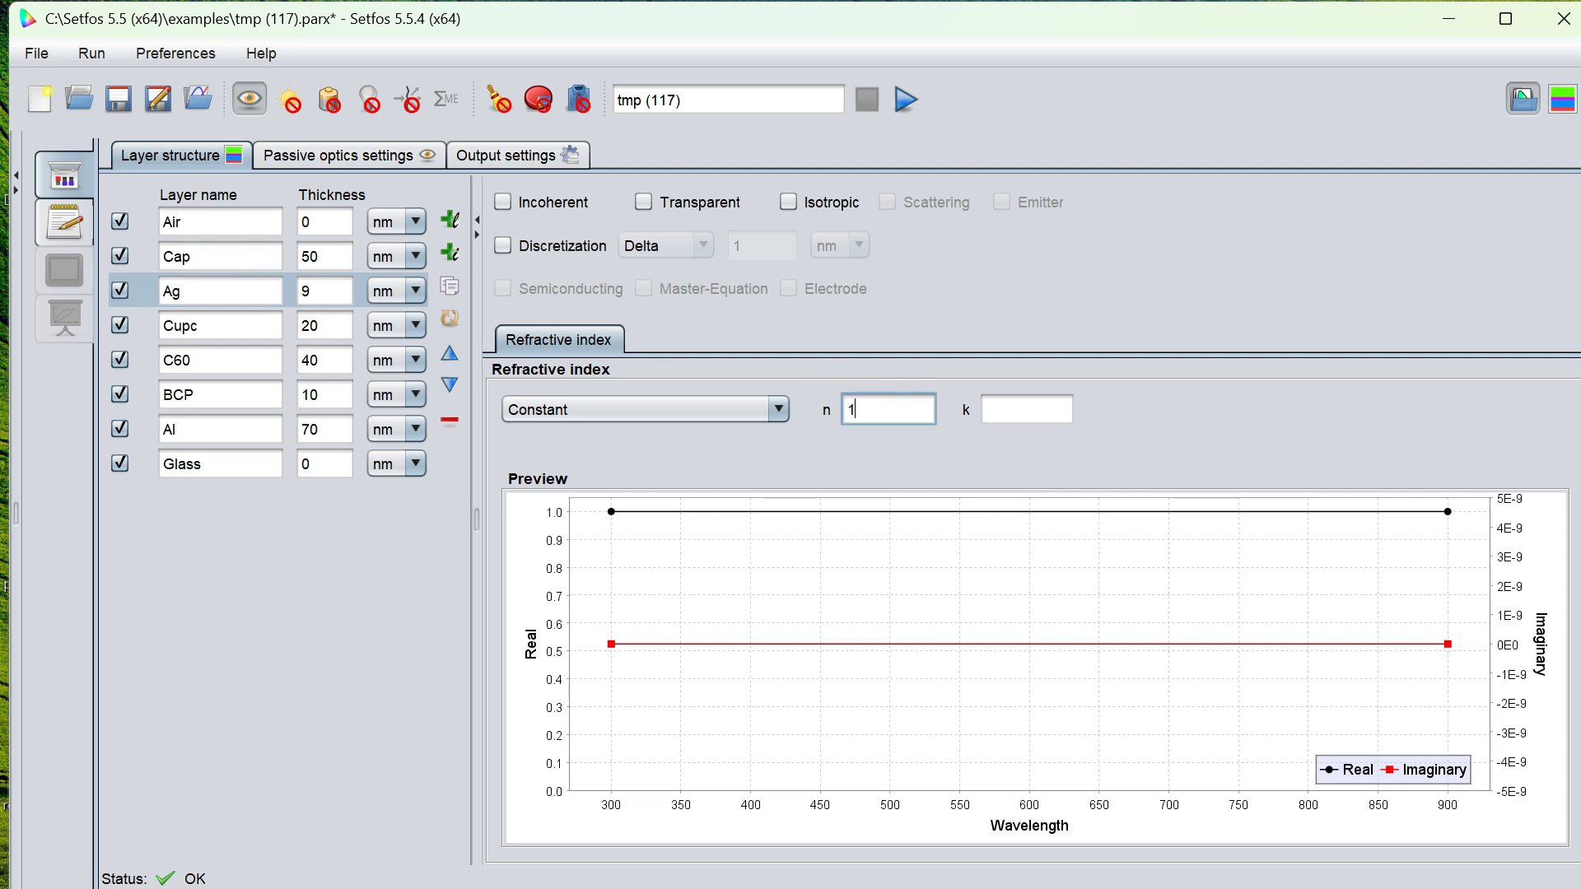
key(BackSpace)
text(0.13)
click(1026, 410)
text(3)
text(.87)
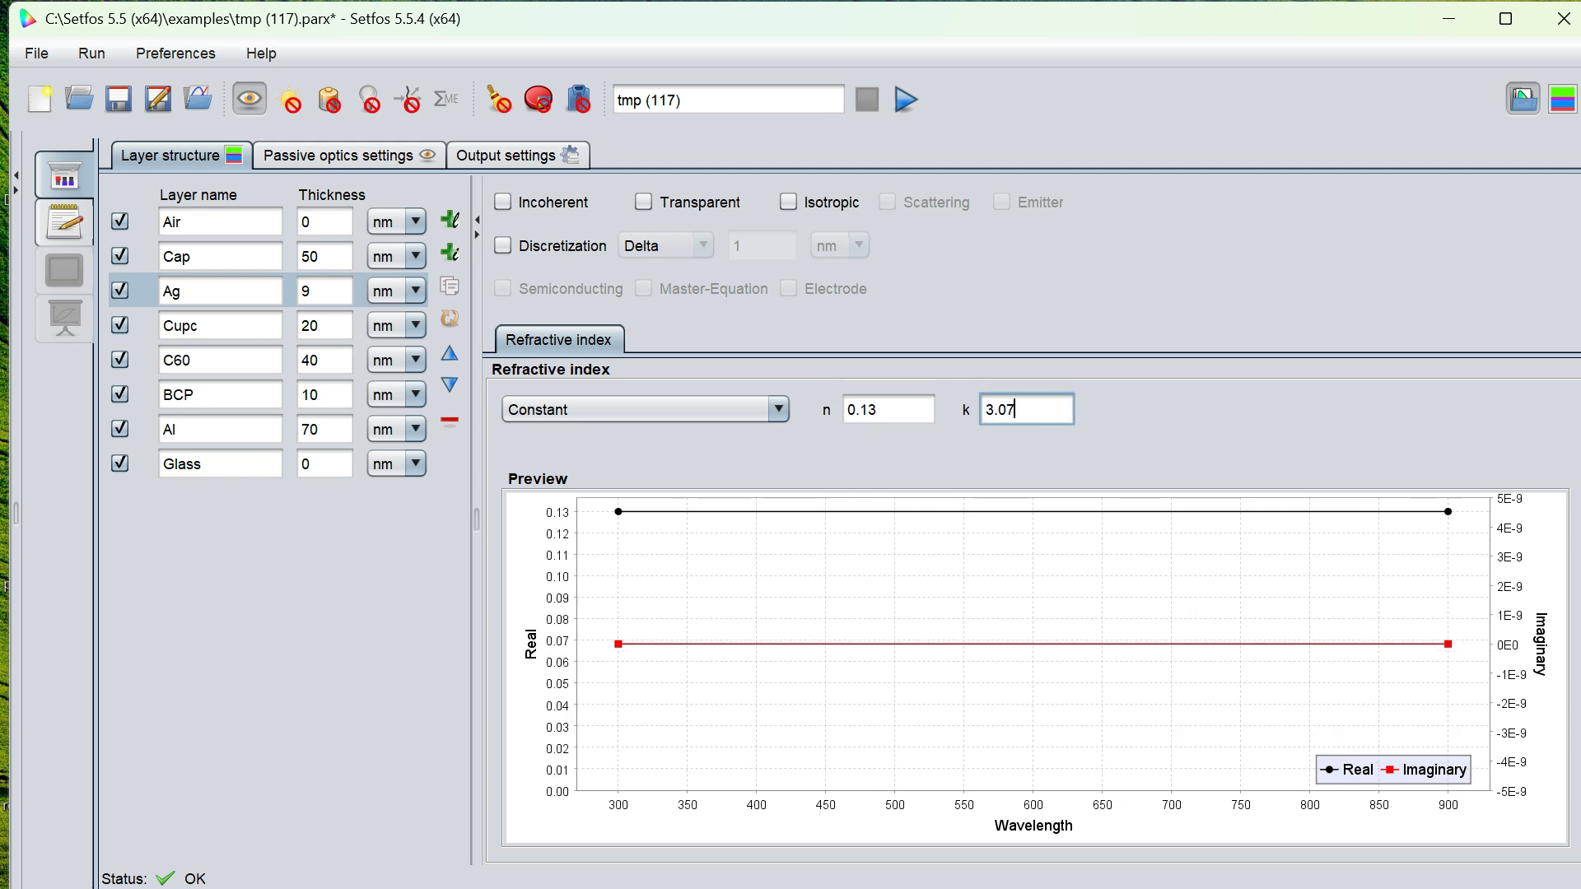
Set the Cupc layer's constant refractive index n to 1.6
click(220, 326)
click(888, 409)
text(.)
text(8)
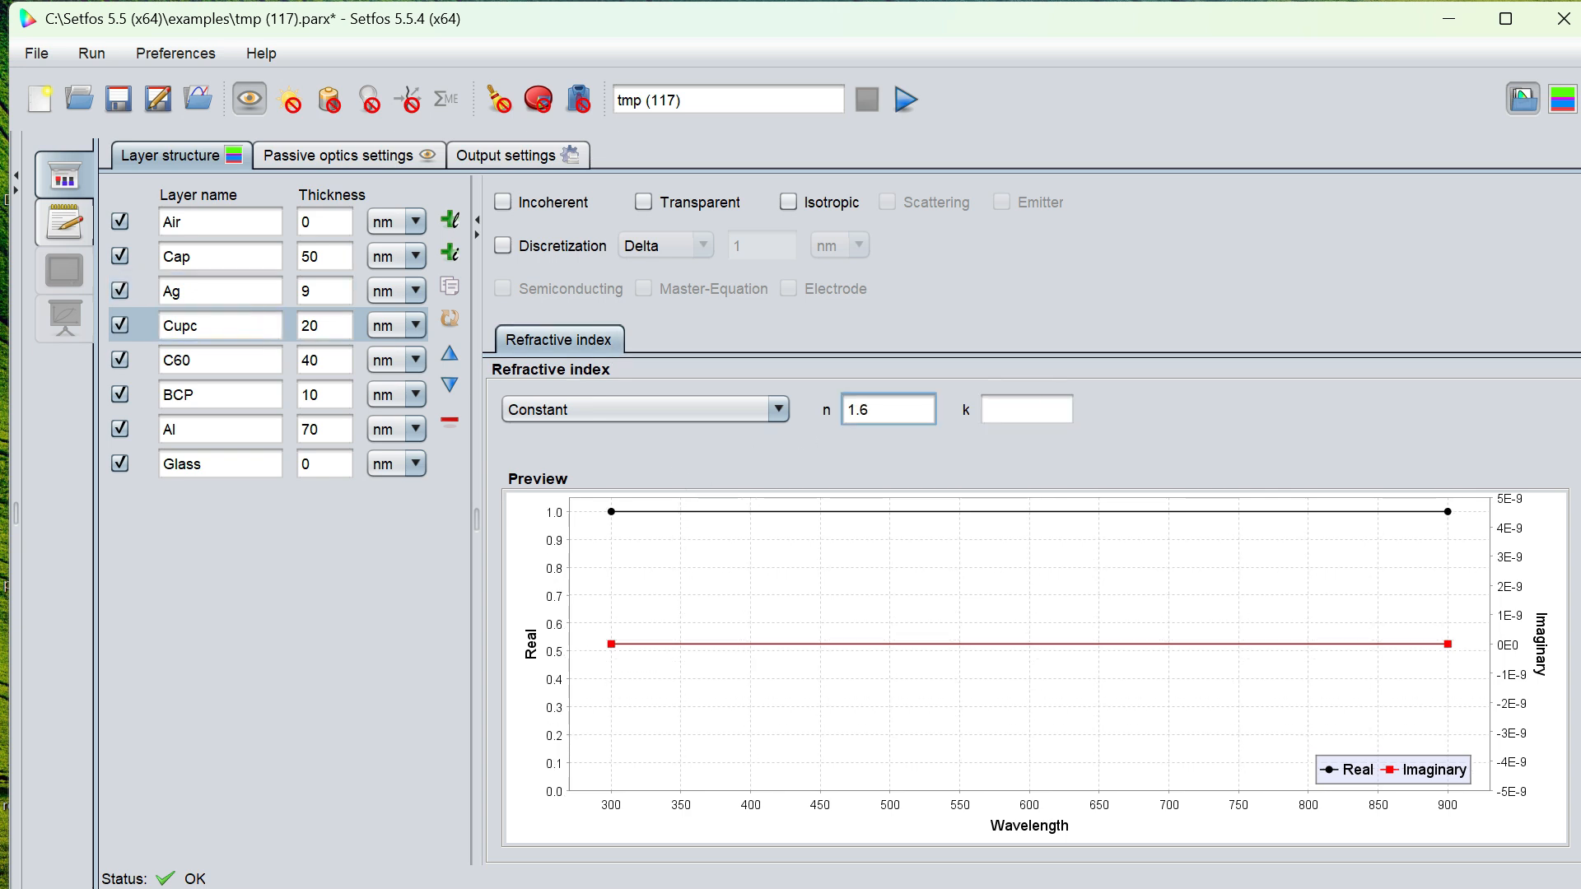
Set the C60 layer's constant refractive index to n 2.2 and k 0.35
click(216, 361)
click(888, 409)
key(BackSpace)
text(2.2)
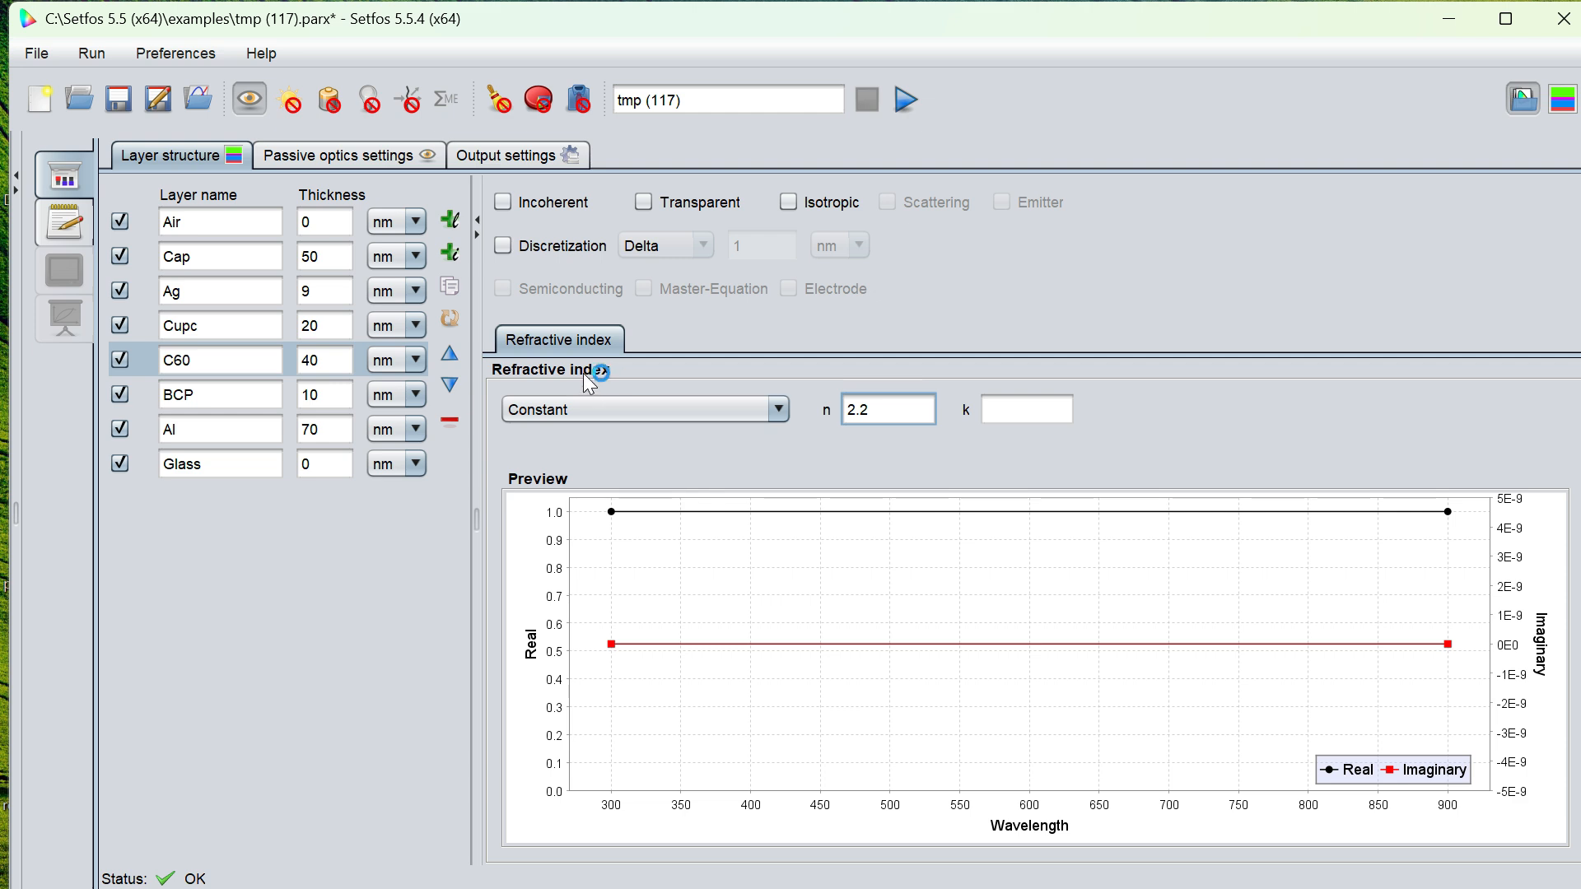
key(Tab)
text(0.35)
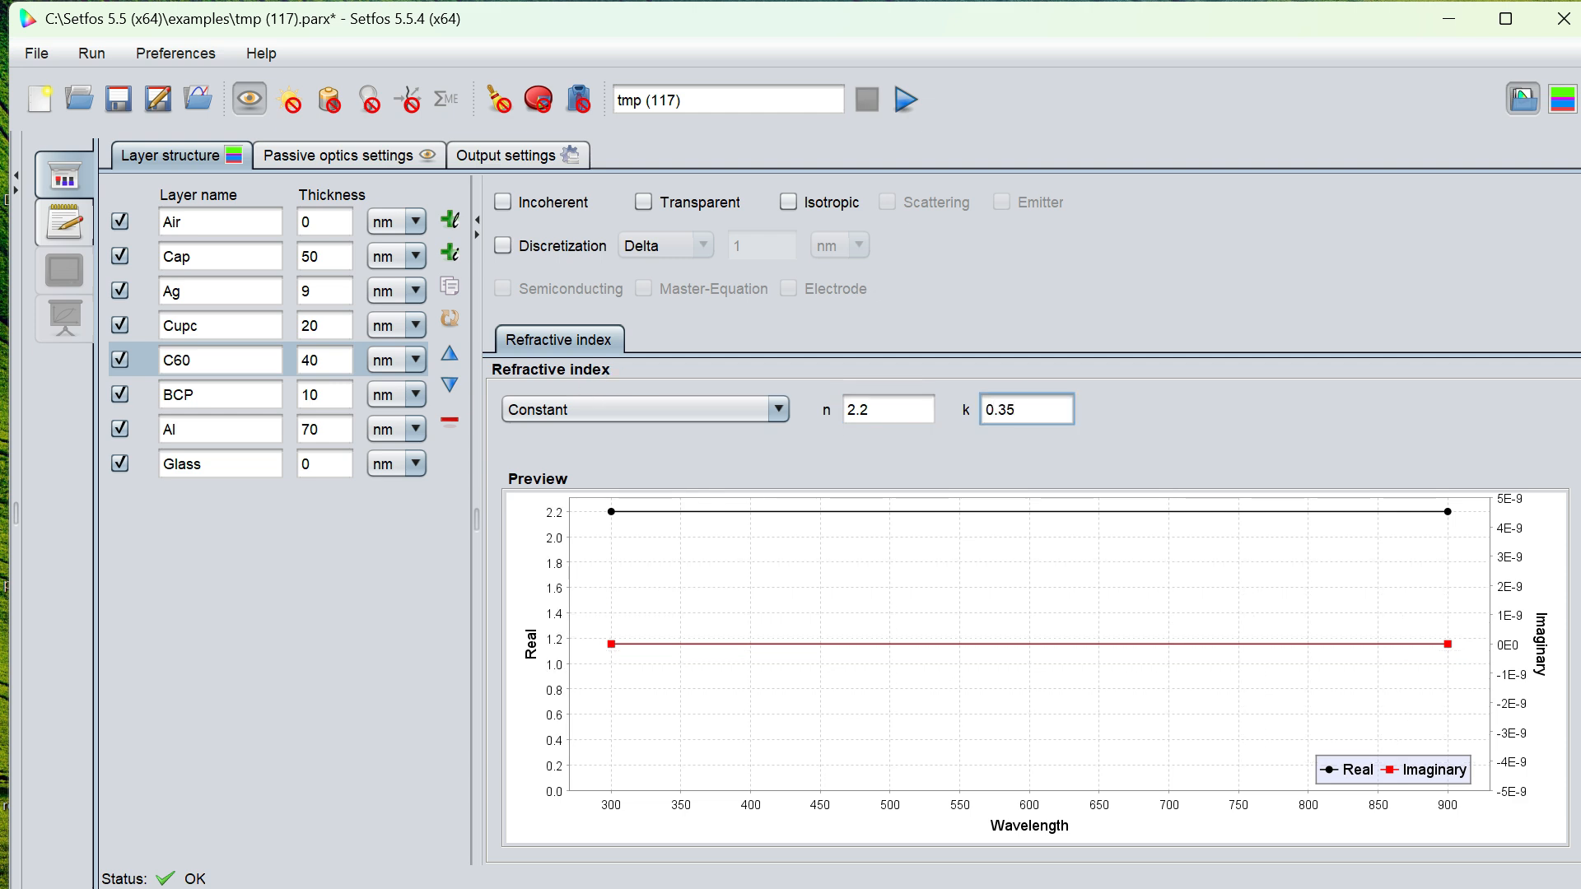
Set the BCP layer's constant refractive index n to 1.8
click(216, 395)
click(889, 410)
text(,)
text(8)
Set the Al layer's constant refractive index to n 0.69 and k 5.7
click(215, 430)
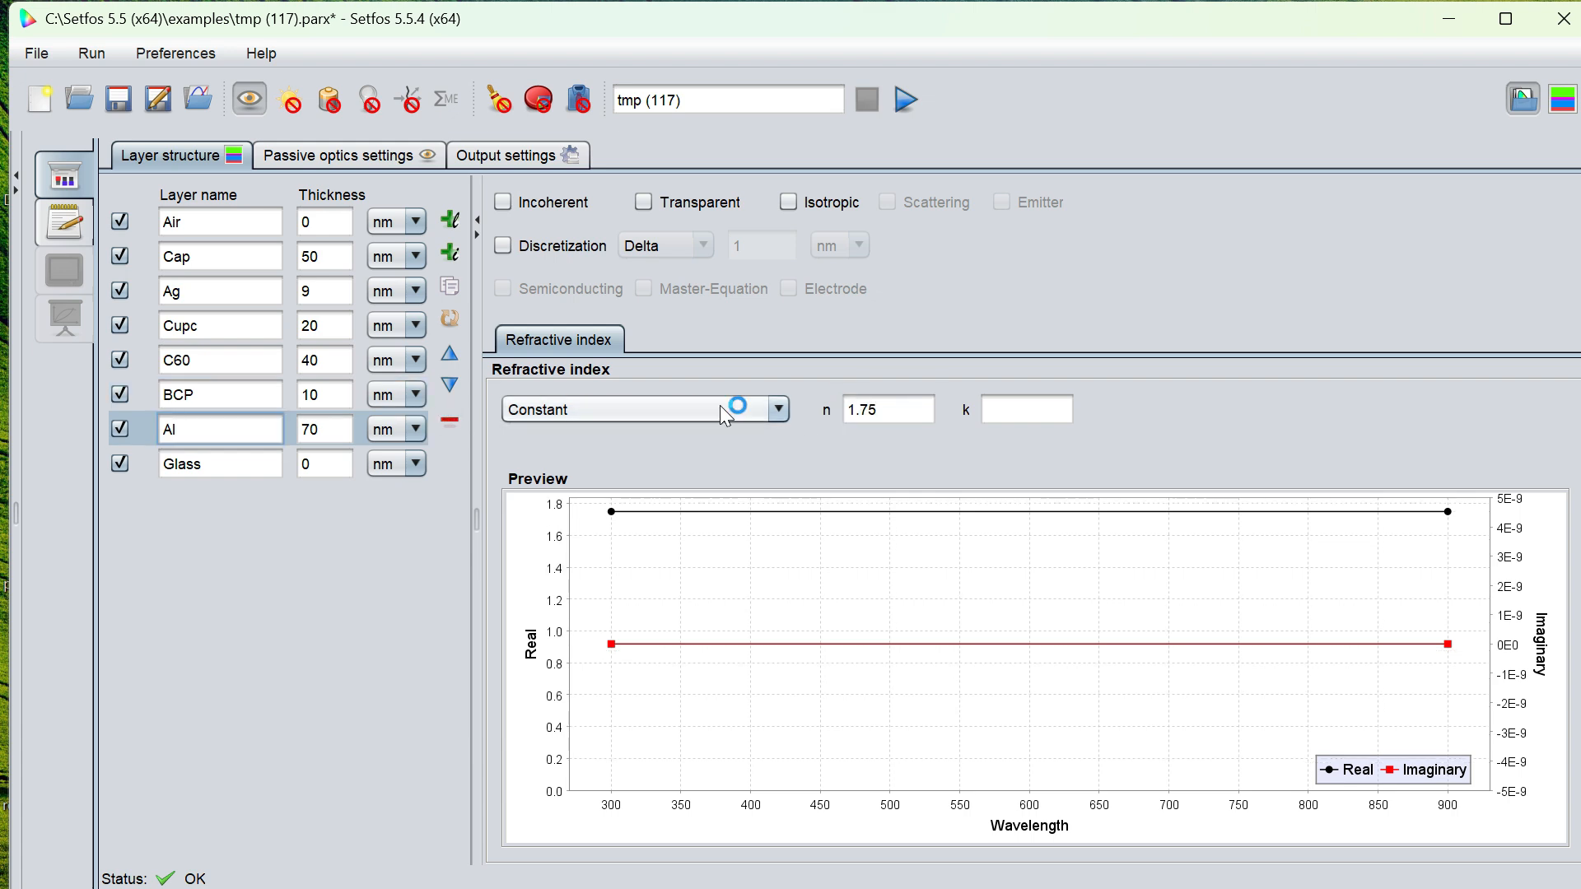
click(888, 409)
key(BackSpace)
key(BackSpace)
key(BackSpace)
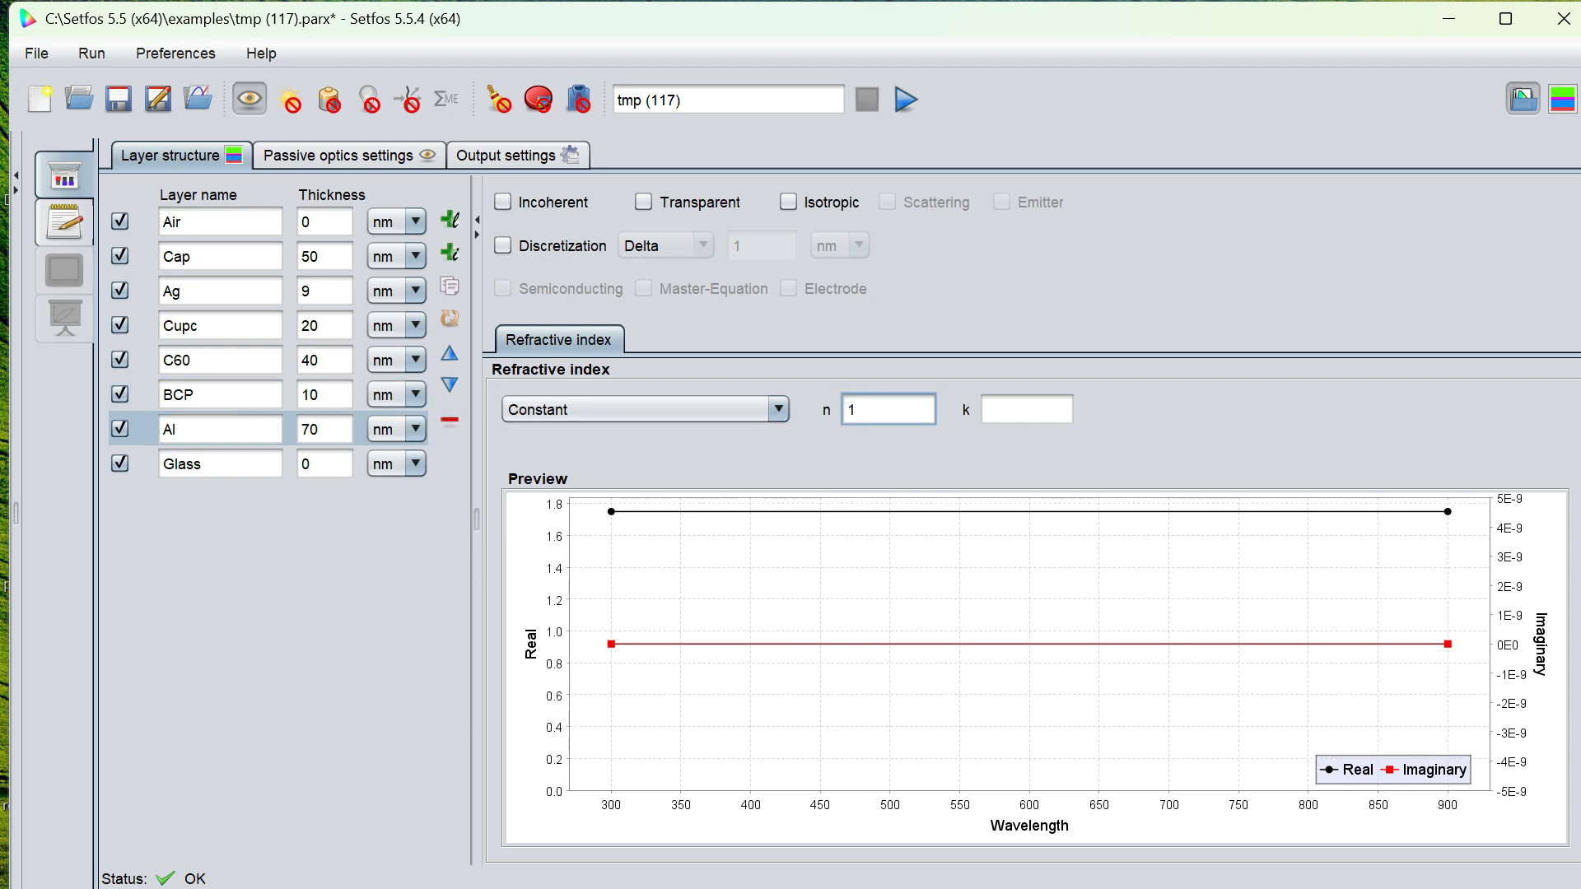
key(BackSpace)
text(0.69)
key(Tab)
text(5)
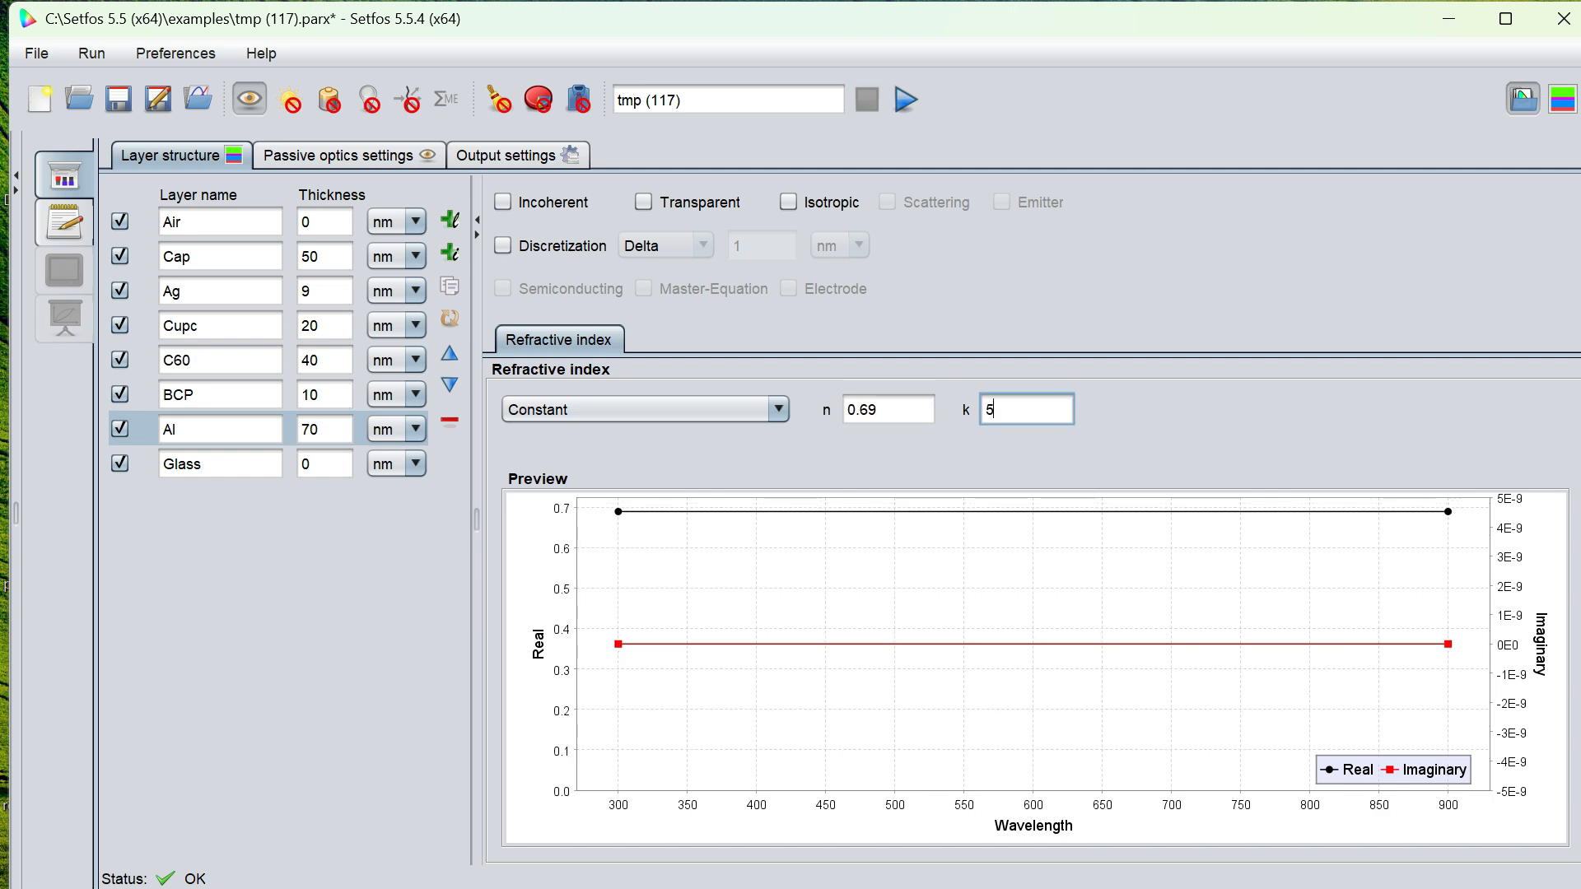
text(.7)
Set the Glass layer's constant refractive index n to 1.42
click(215, 464)
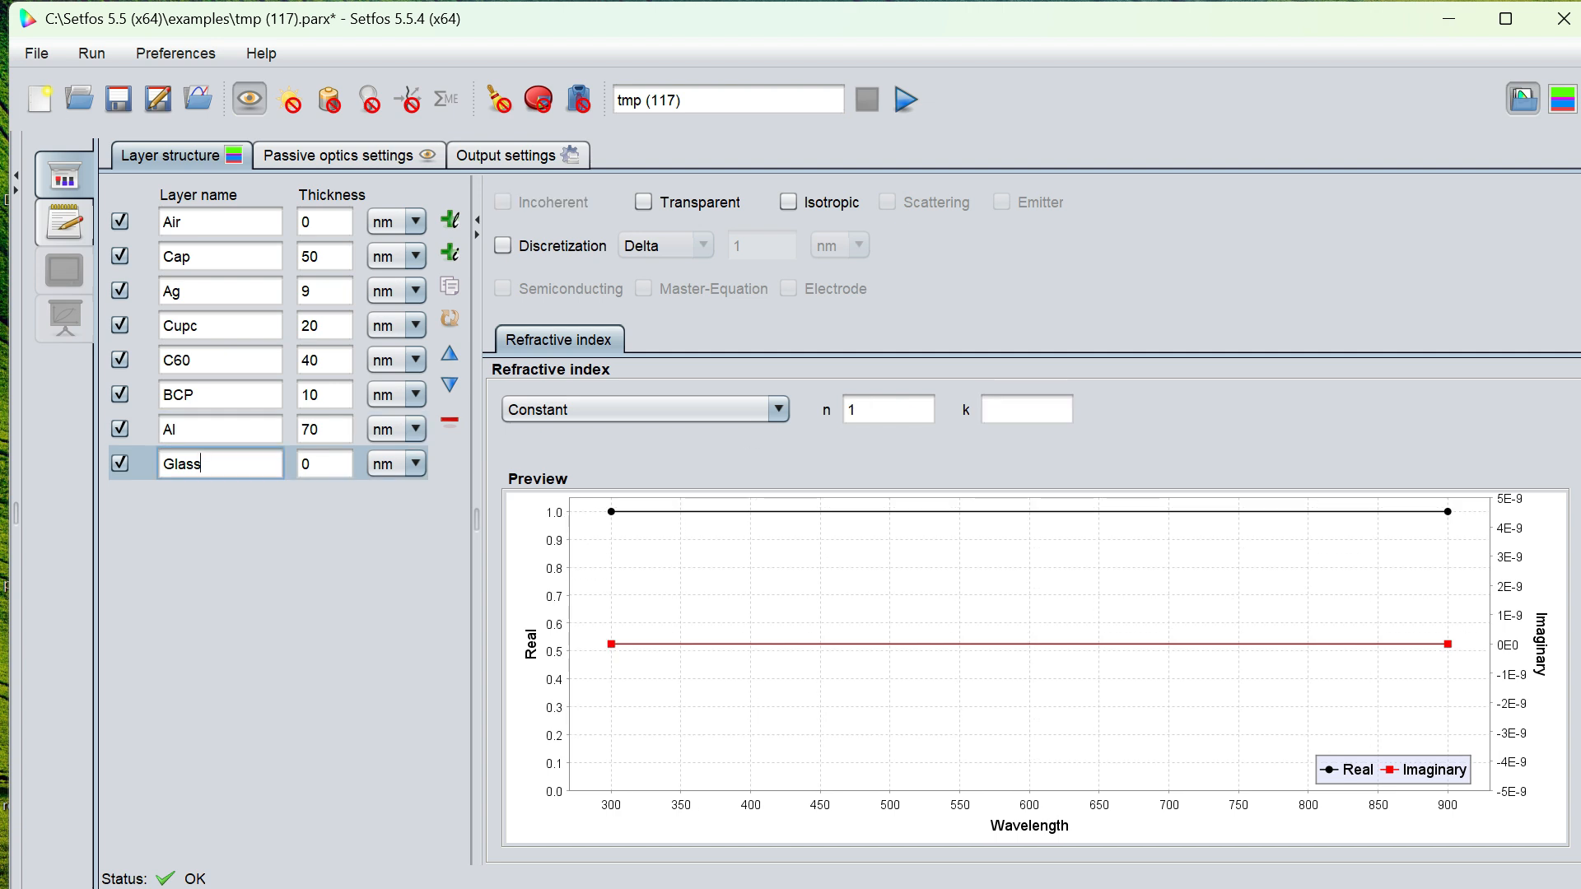
click(955, 409)
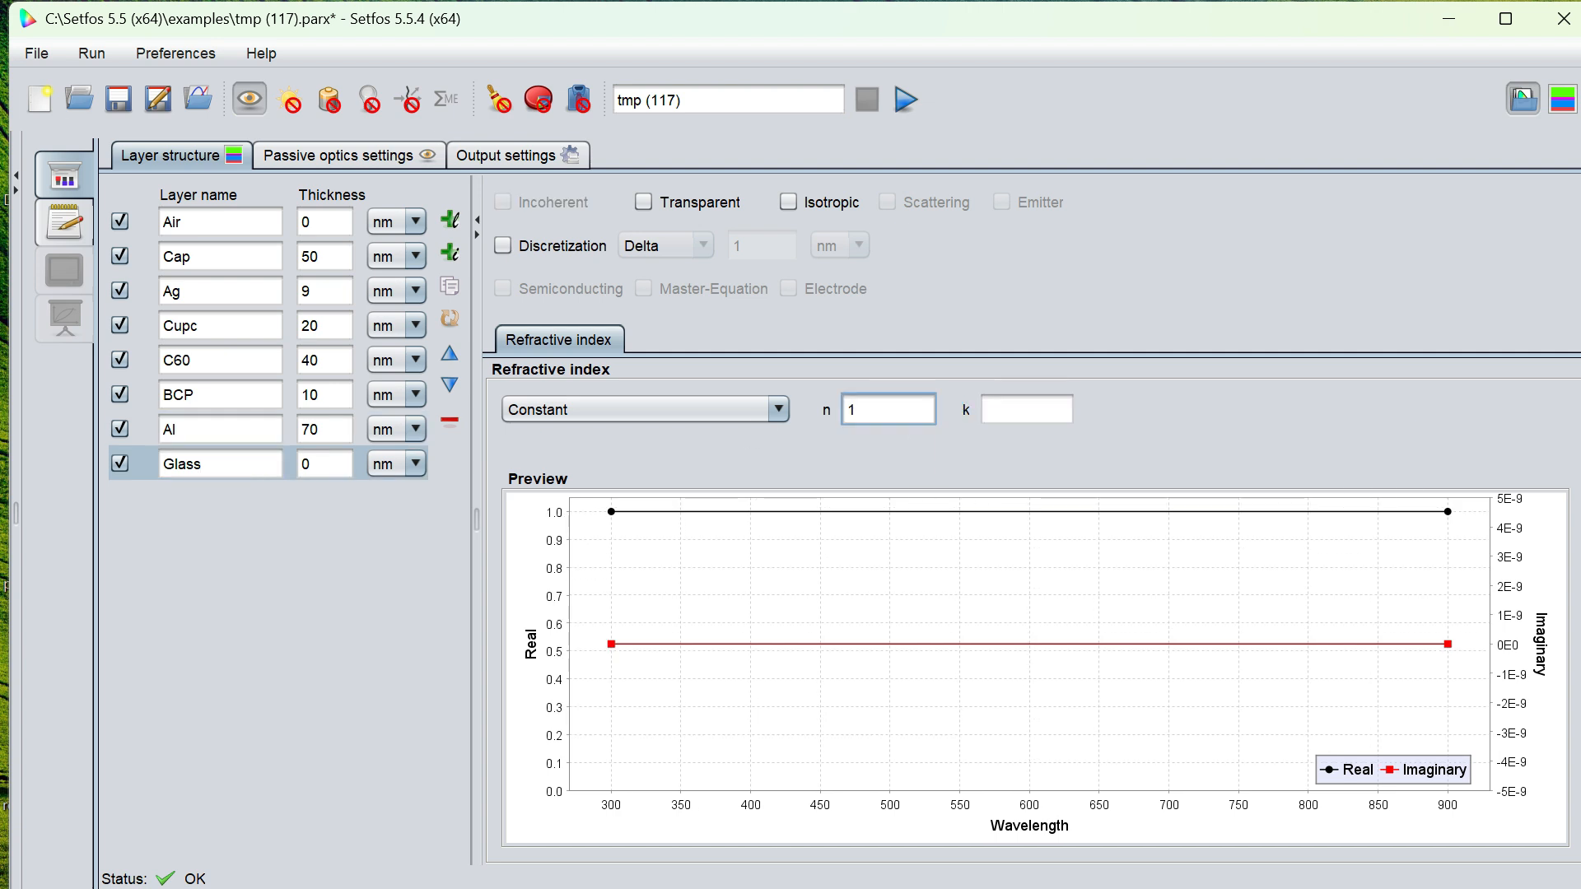
text(.42)
Enable the absorption calculation and set its wavelength sweep from 469 to 471 nm
click(293, 96)
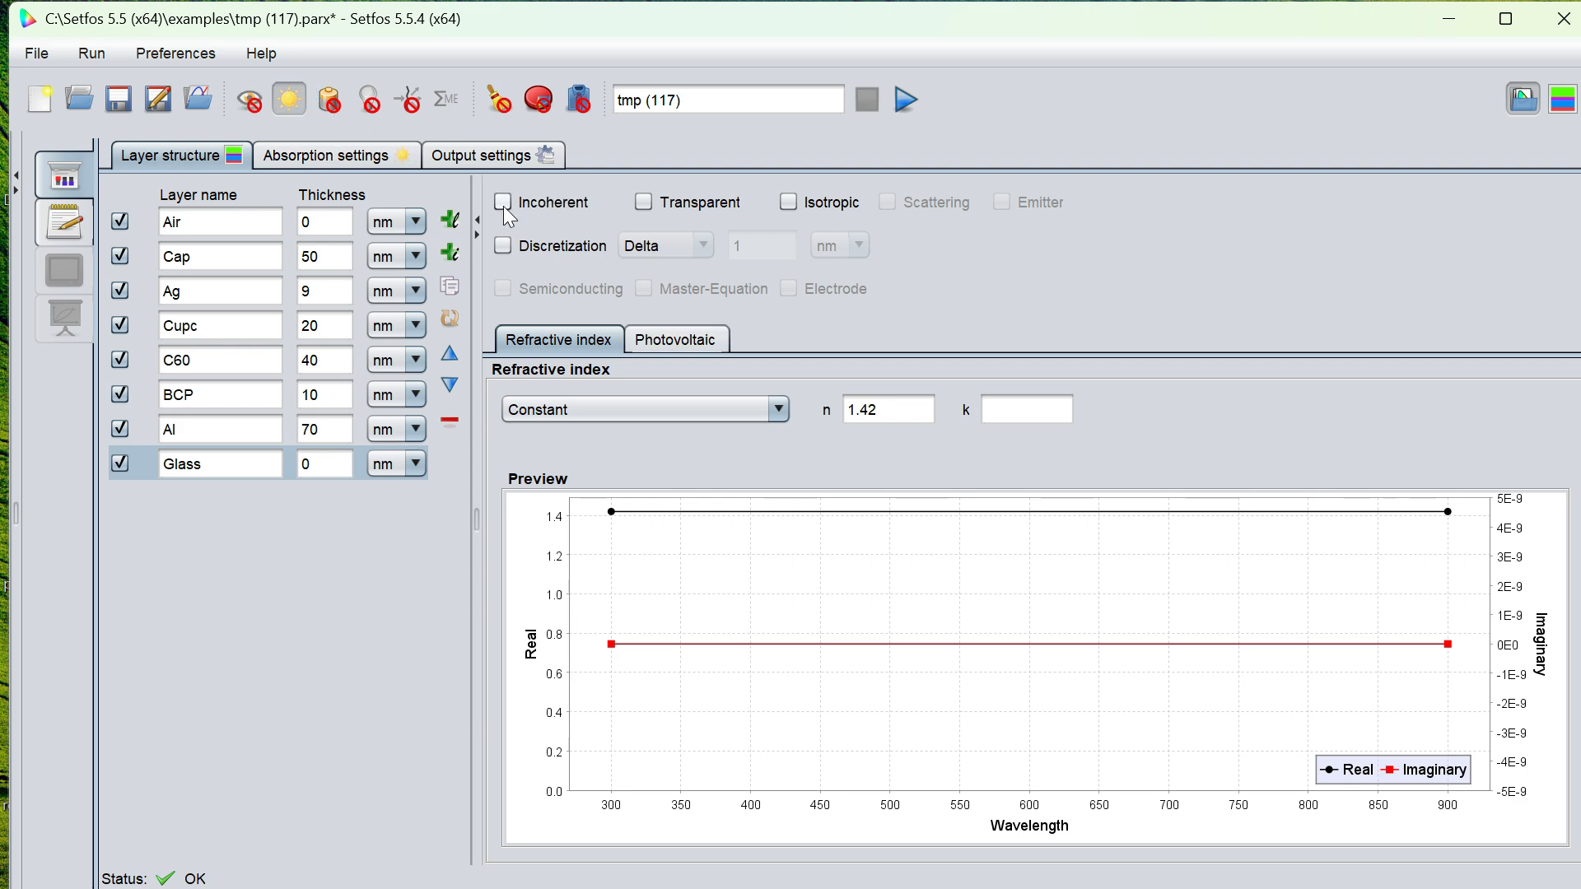
click(370, 155)
click(279, 262)
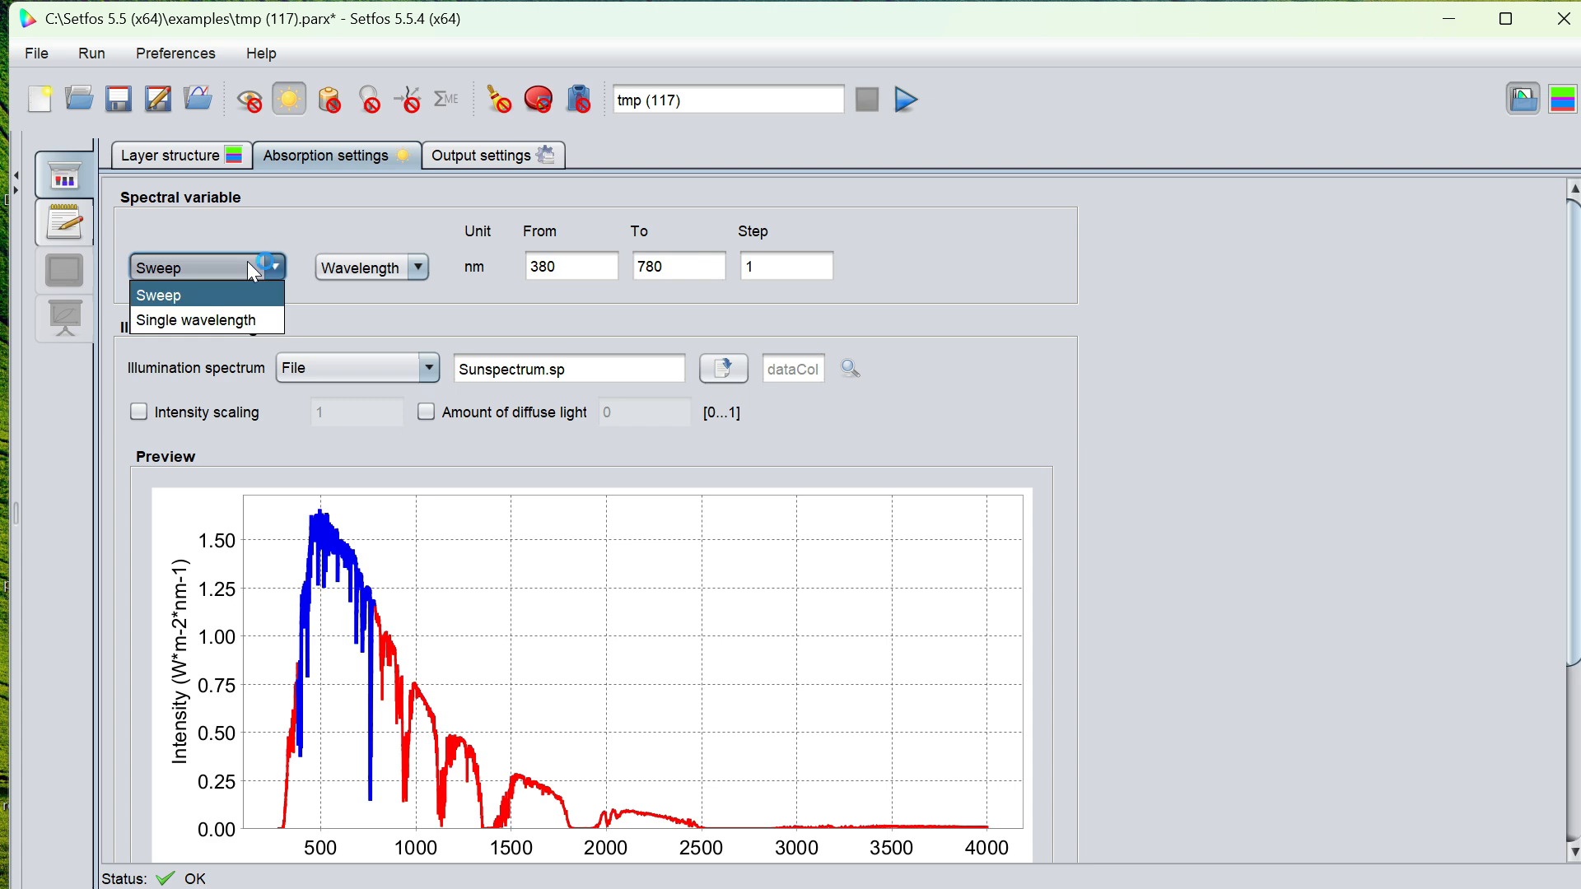
click(260, 264)
click(589, 266)
key(BackSpace)
key(BackSpace)
key(BackSpace)
text(469)
click(677, 266)
key(BackSpace)
key(BackSpace)
key(BackSpace)
text(471)
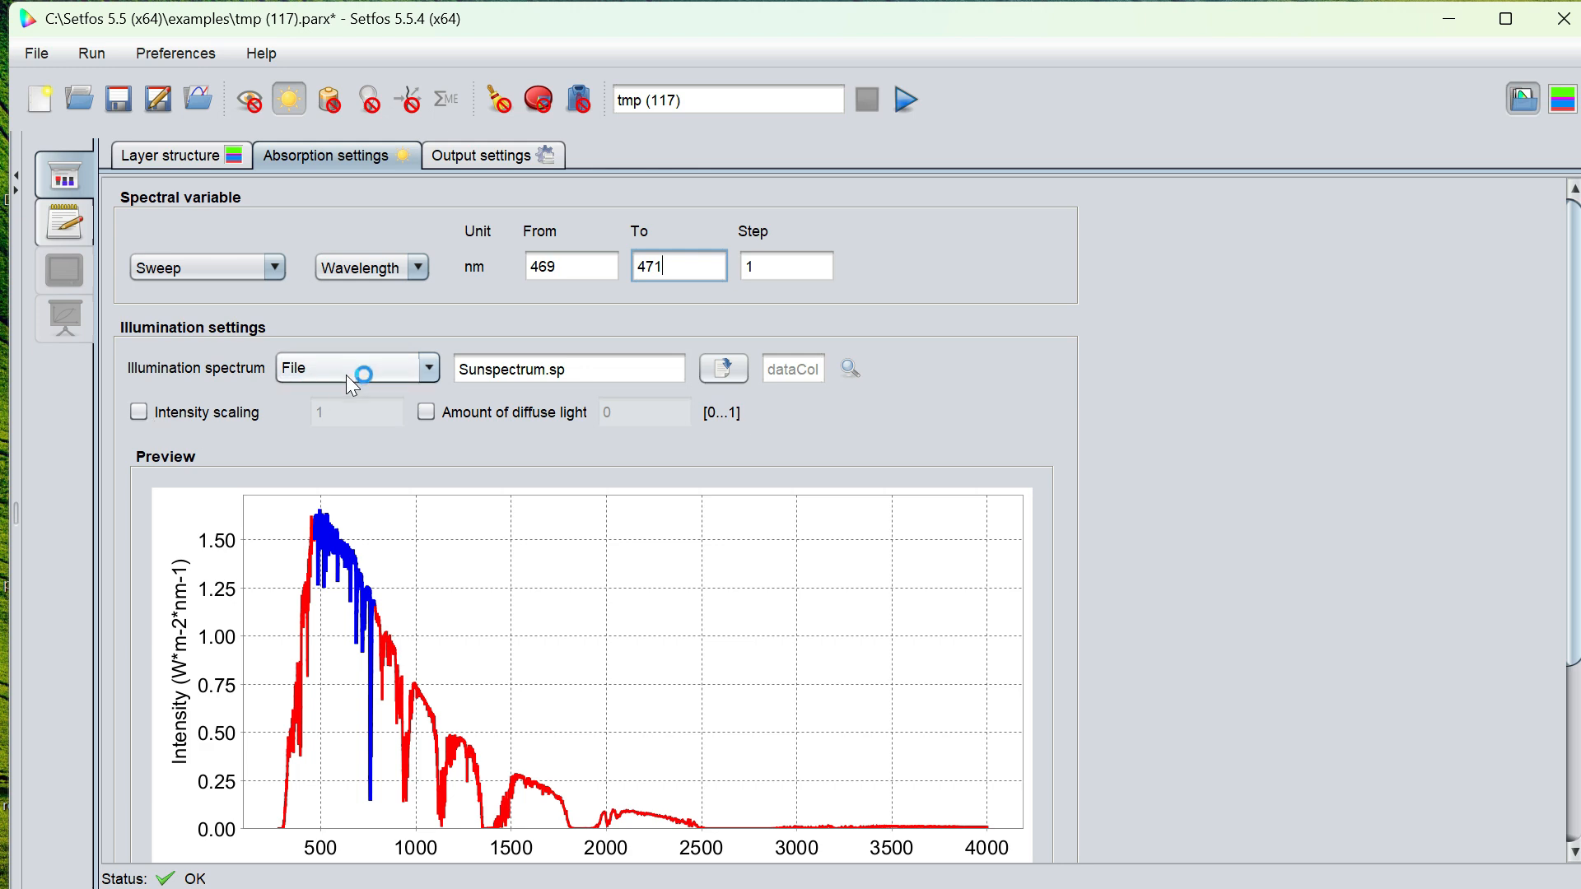
Set the data column of the Sunspectrum.sp illumination spectrum to 2
click(405, 374)
click(405, 374)
click(792, 369)
text(2)
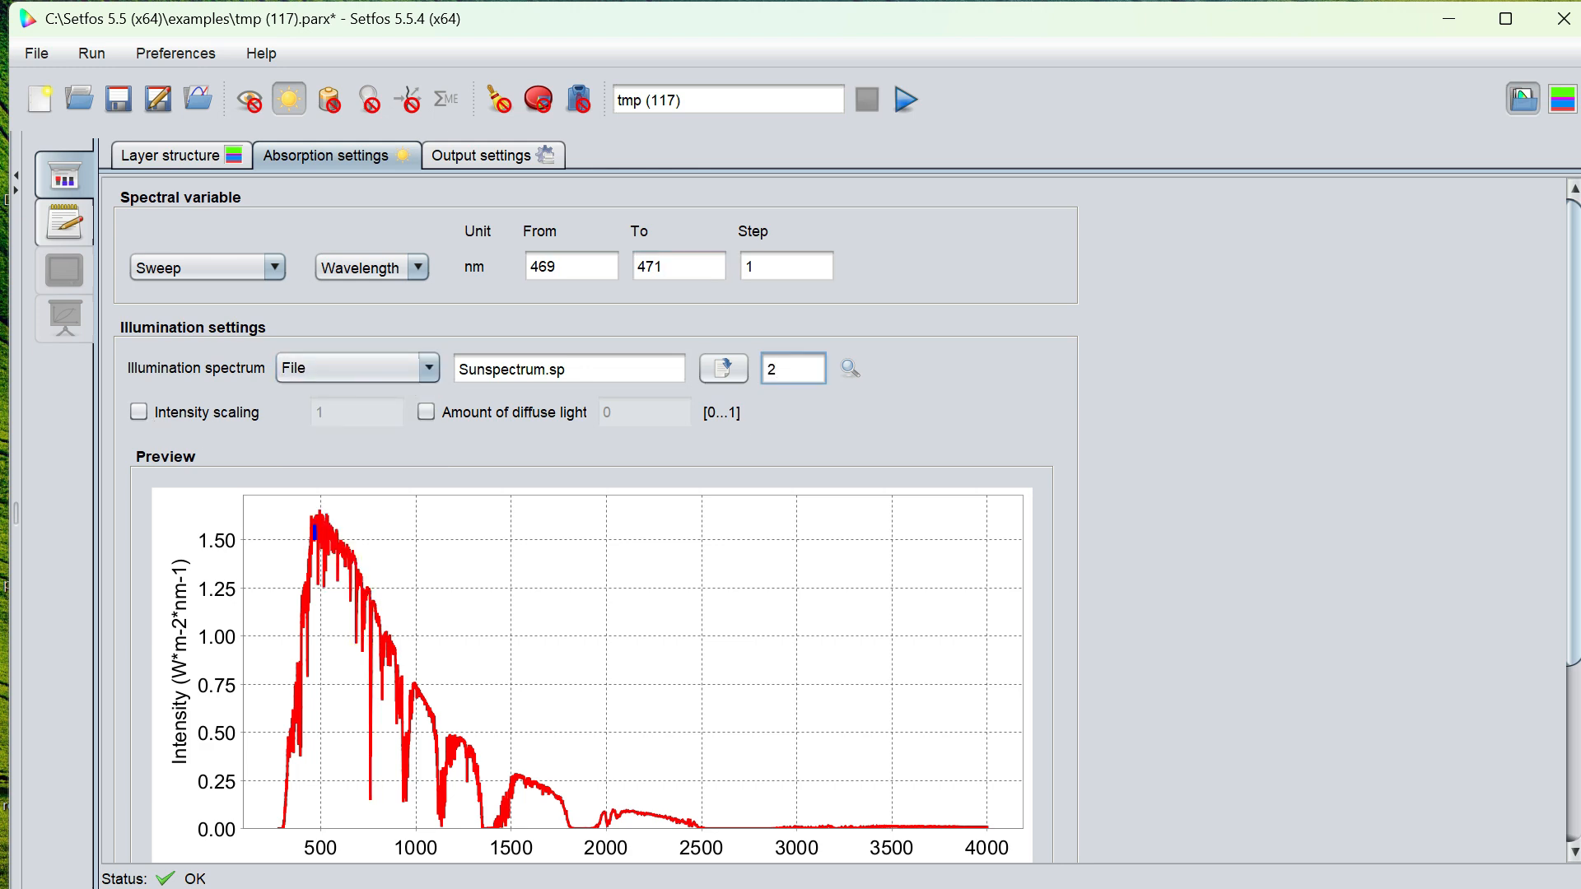
Set the default optics wavelength to 470 nm
drag(1573, 465, 1573, 722)
click(273, 771)
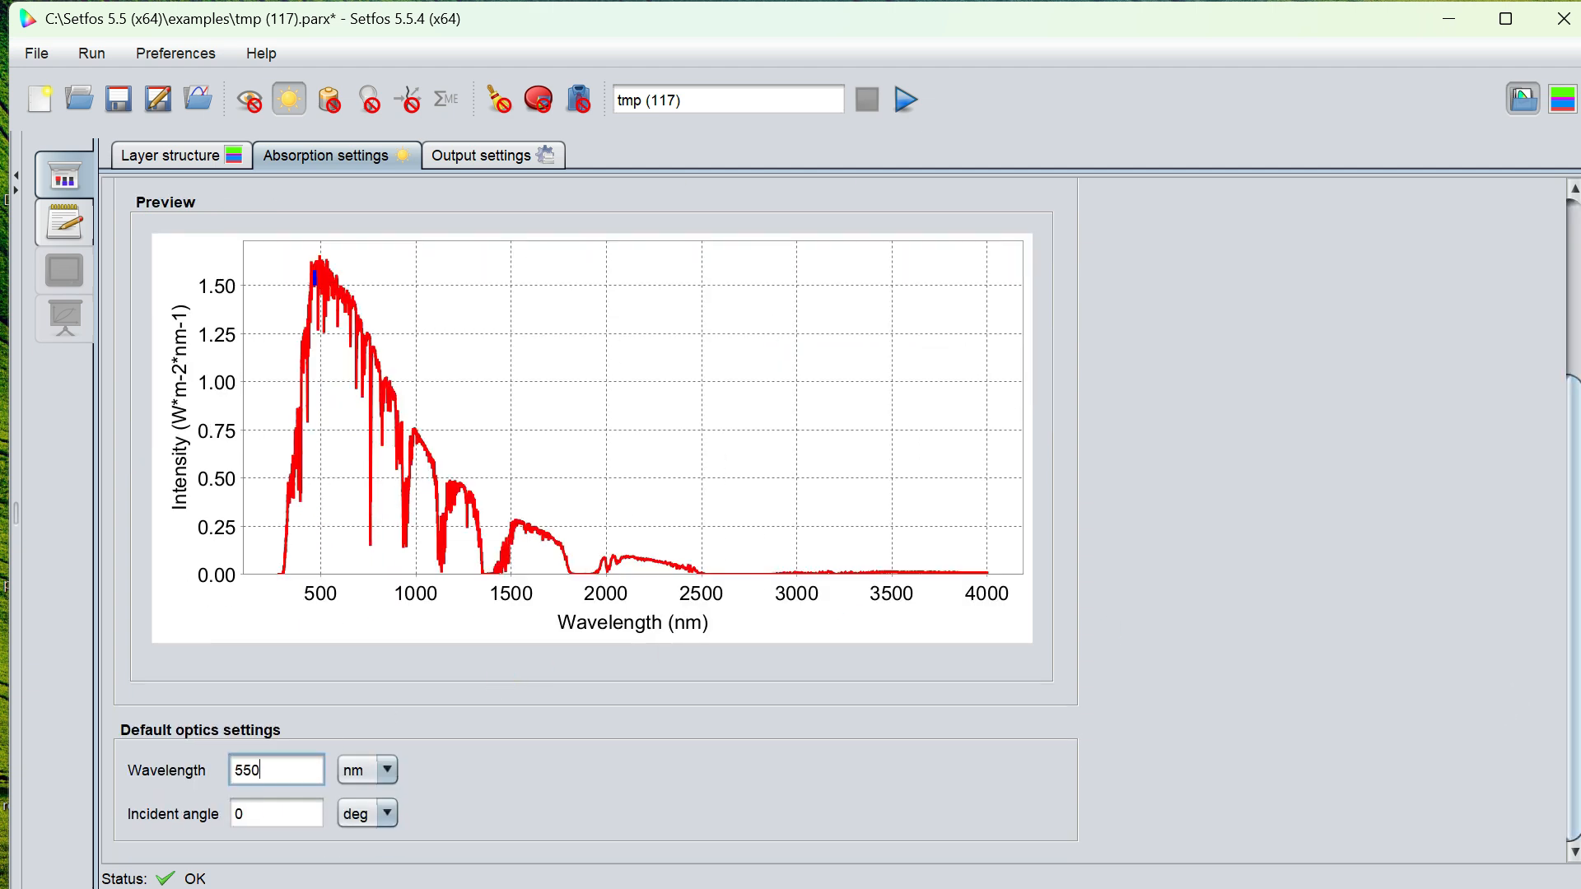
key(BackSpace)
key(BackSpace)
key(BackSpace)
text(470)
Enable the parameter sweep and choose the Cap layer's refractive index n as the first sweep parameter
click(498, 99)
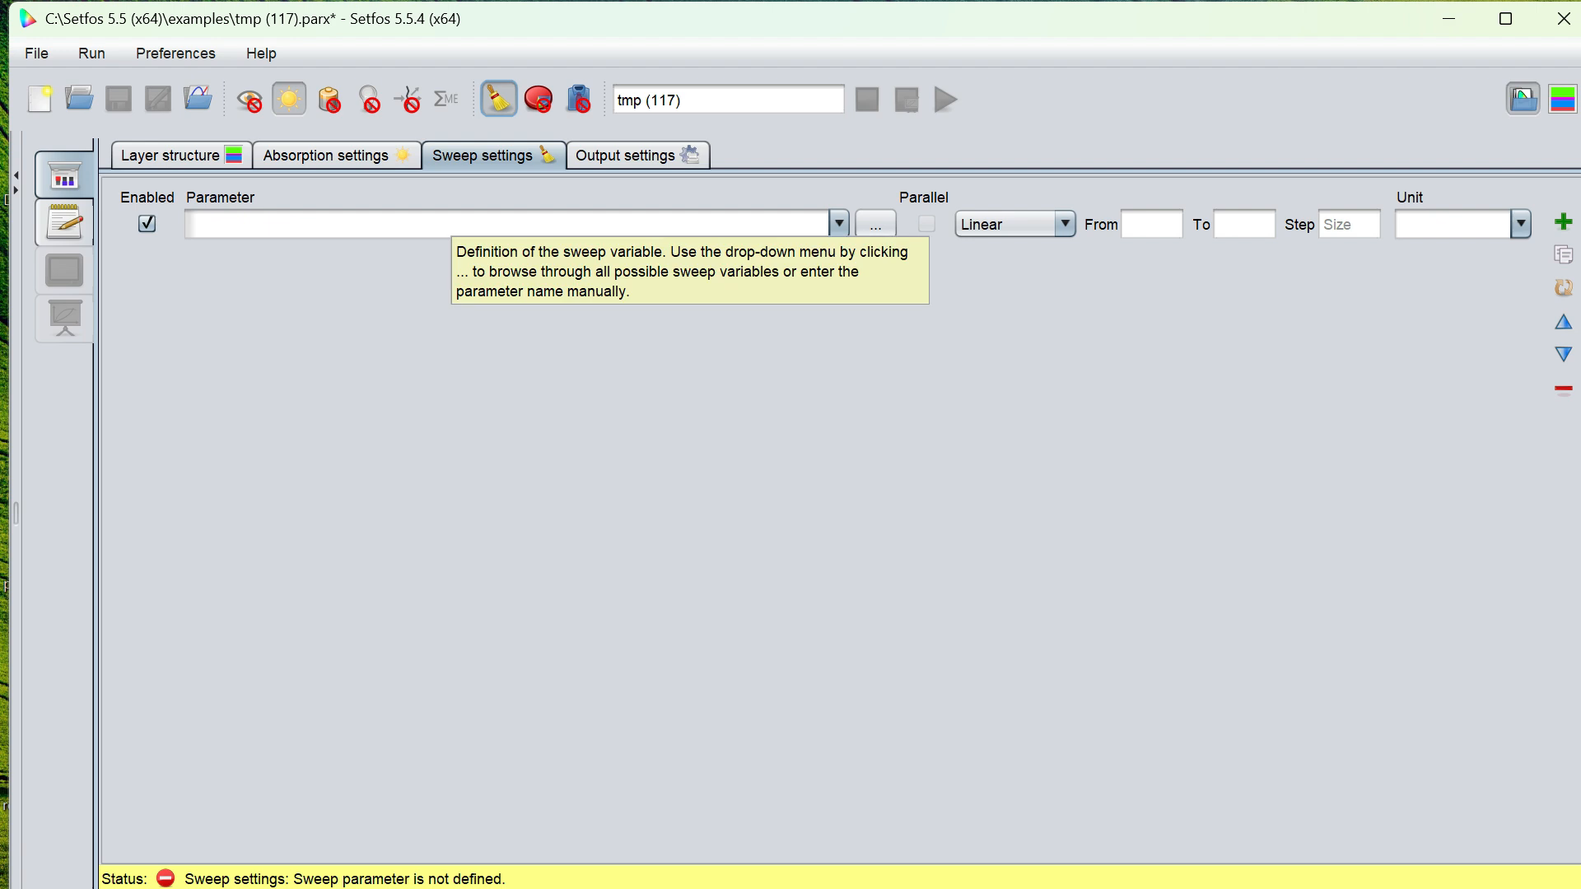
click(877, 224)
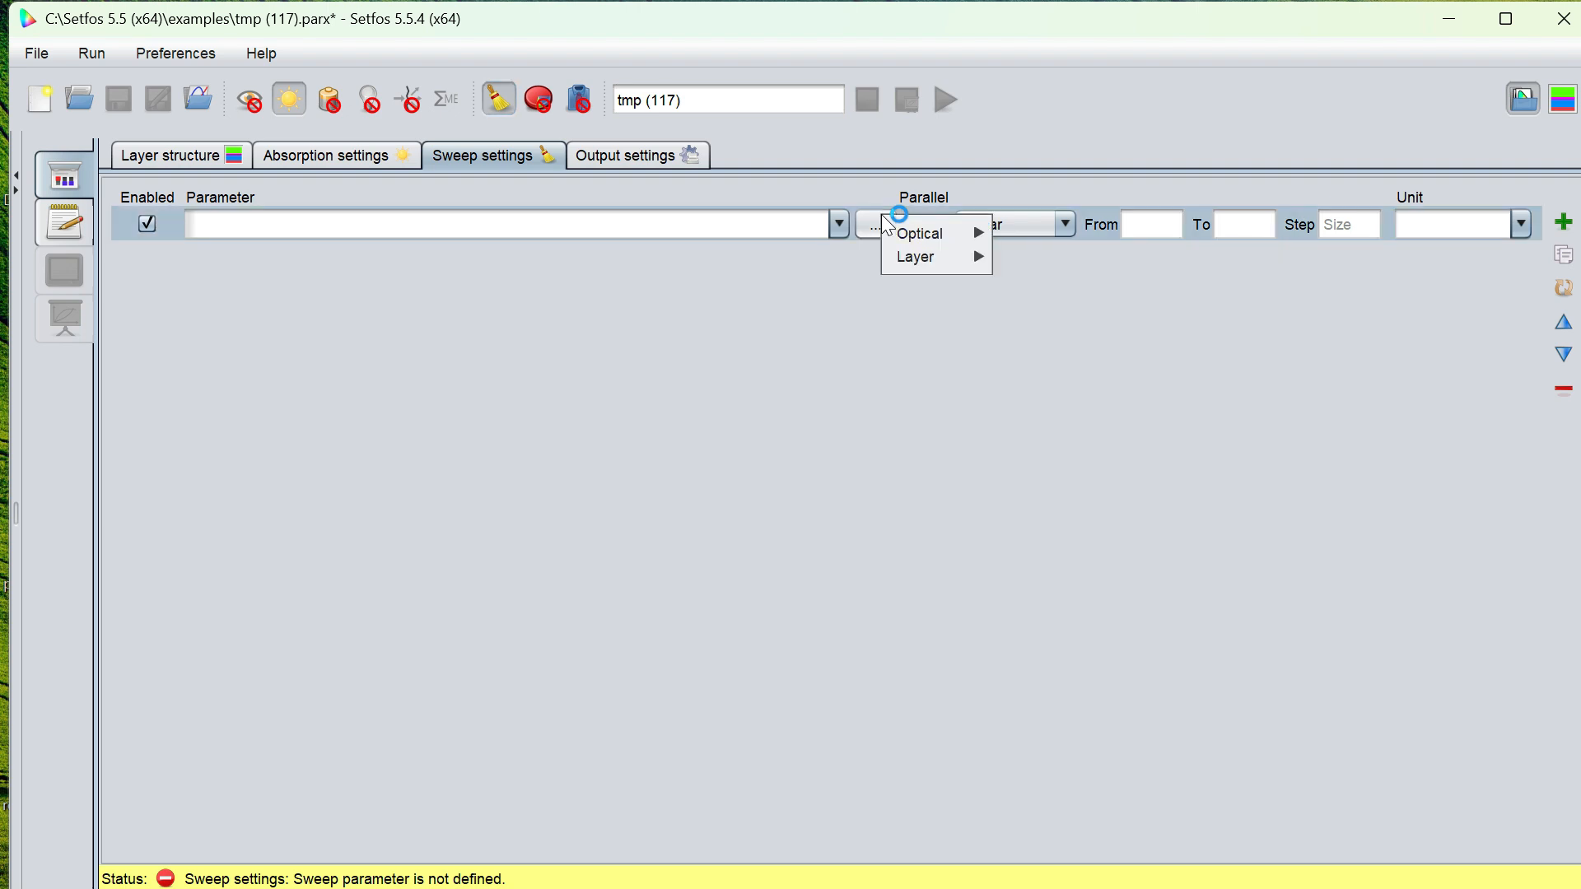
mouse_move(952, 251)
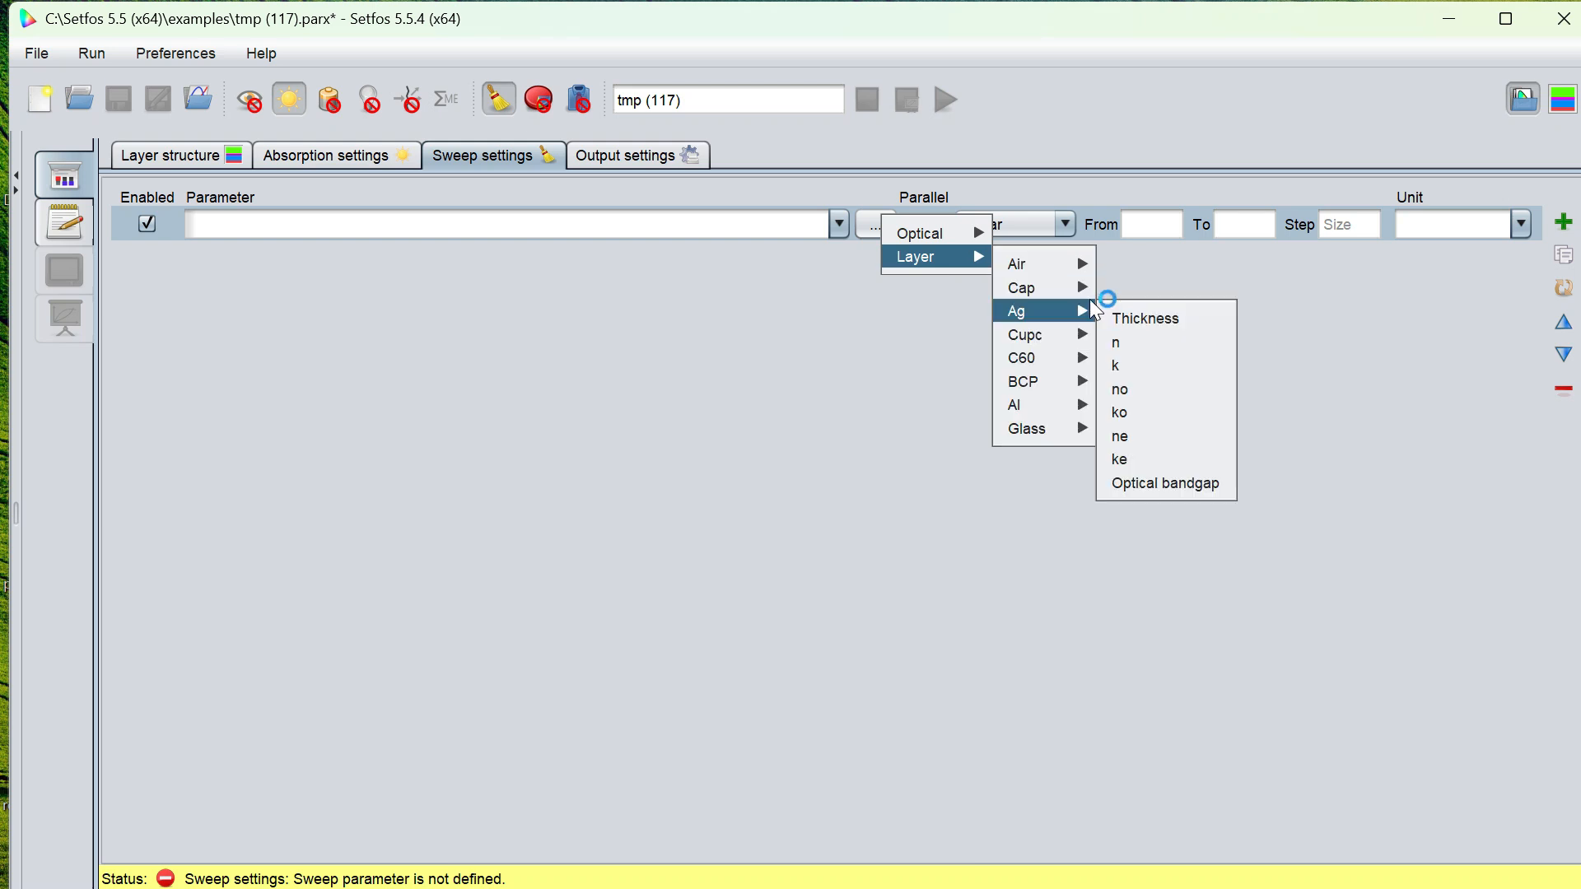
mouse_move(1070, 287)
click(1130, 318)
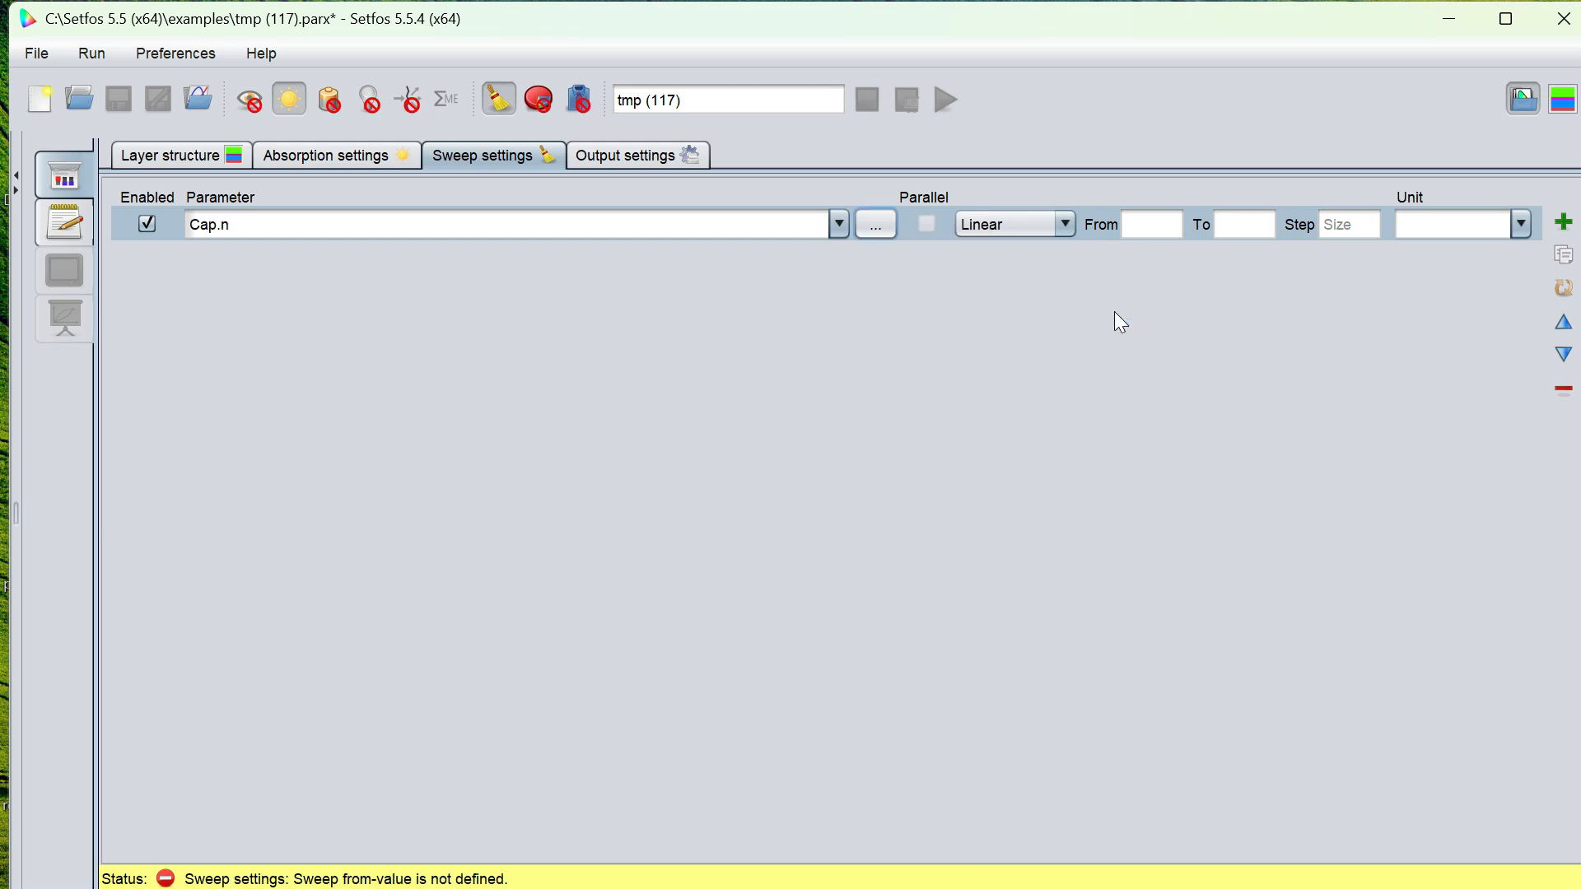
Add a second sweep parameter for the Cap layer's thickness
click(1562, 223)
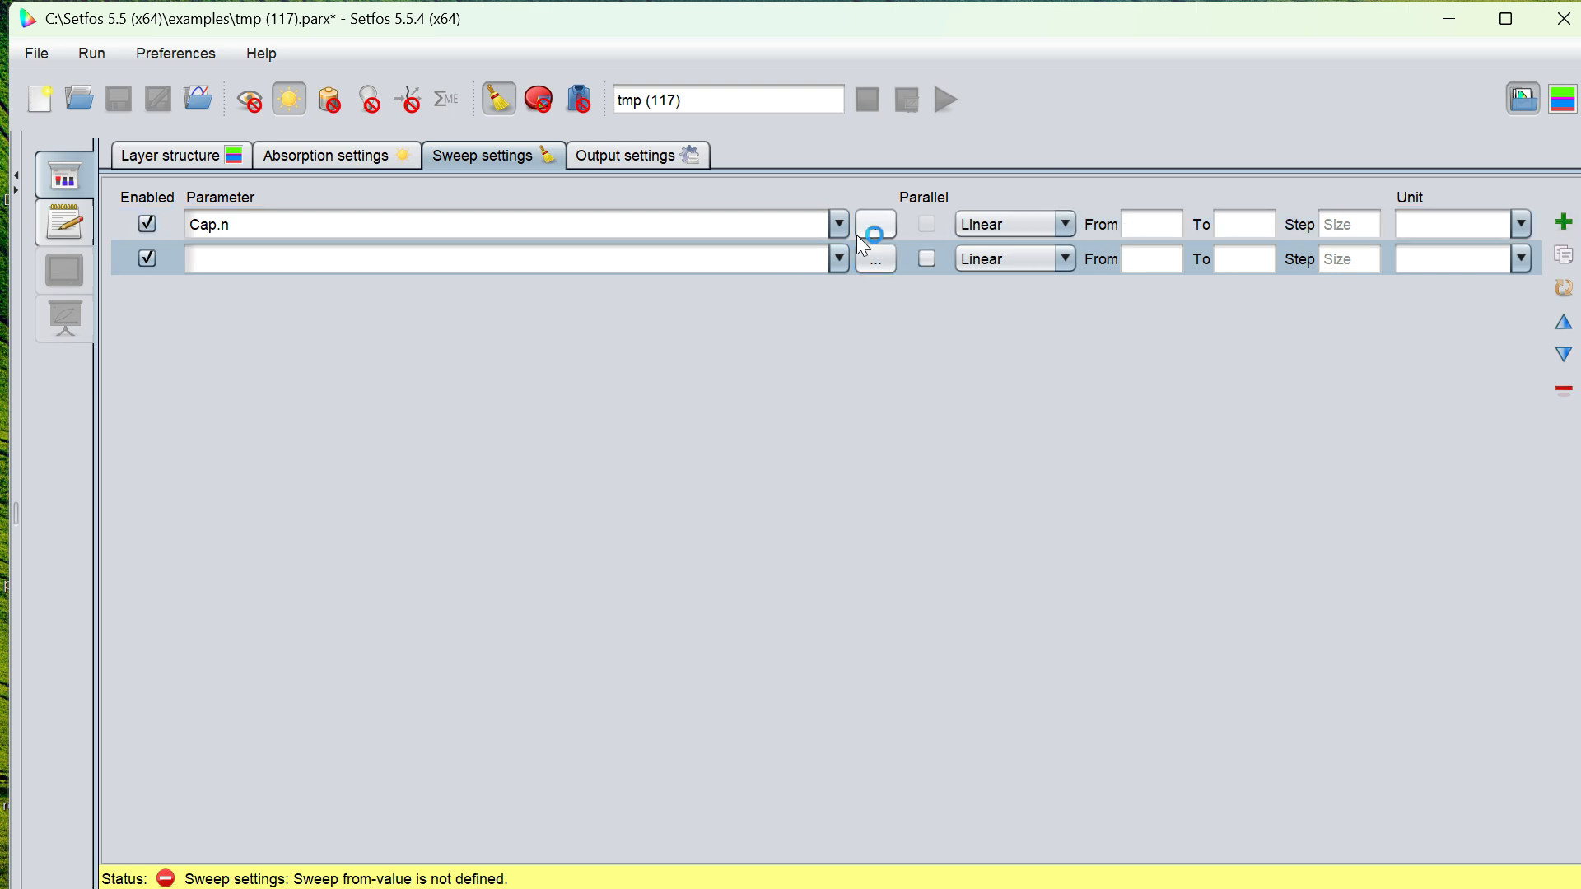
click(870, 262)
mouse_move(910, 284)
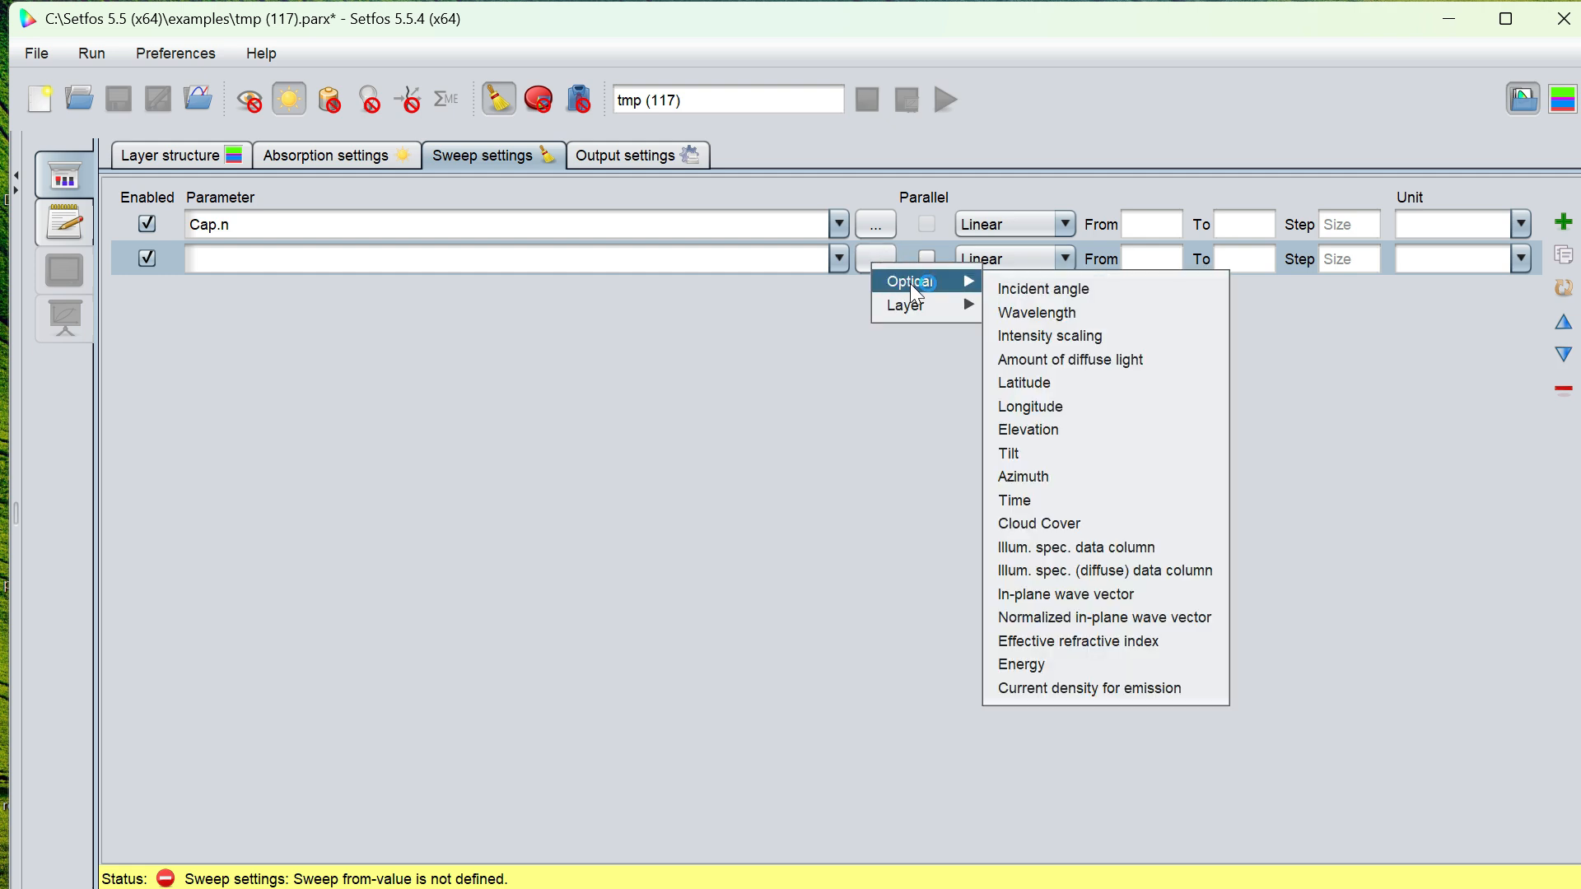
mouse_move(1039, 347)
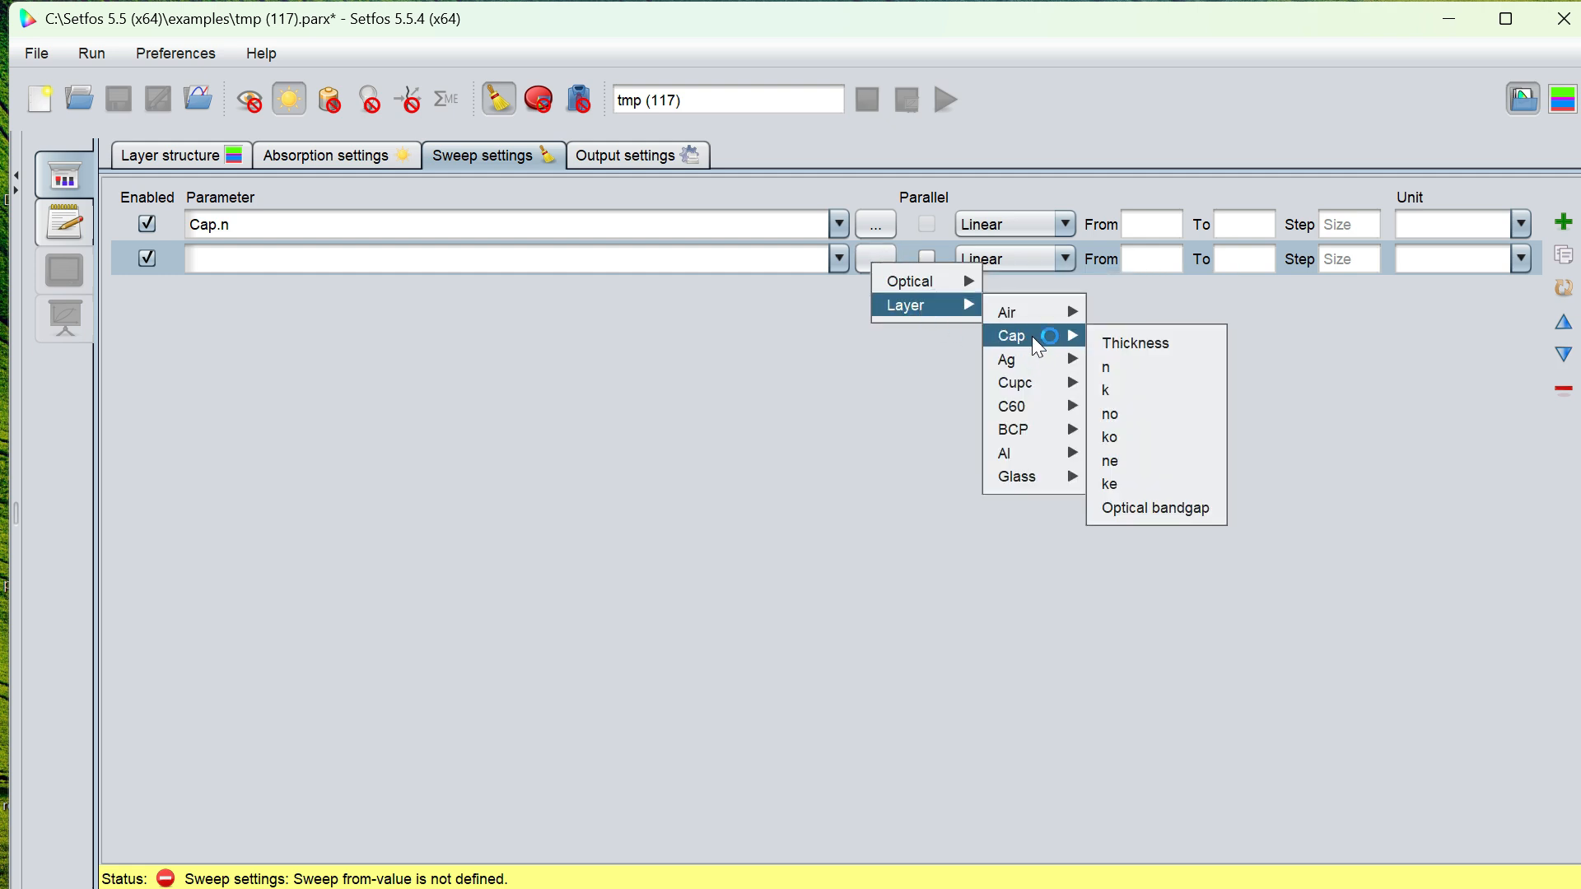
click(1125, 342)
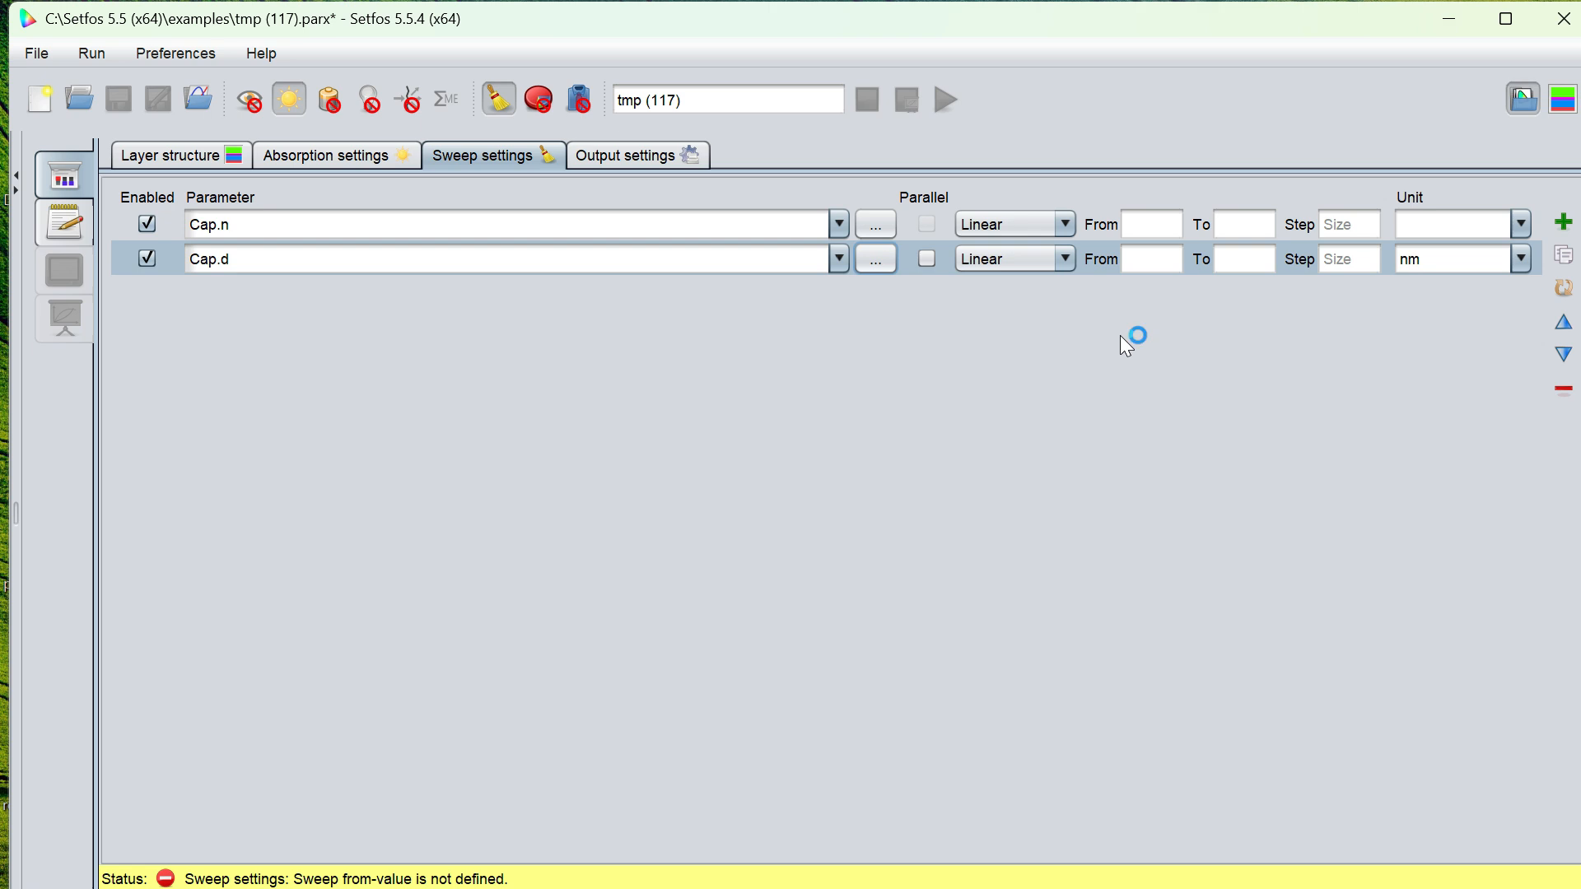
Set the Cap.n sweep range from -0.95 to 3 with a step of 0.1
click(1151, 224)
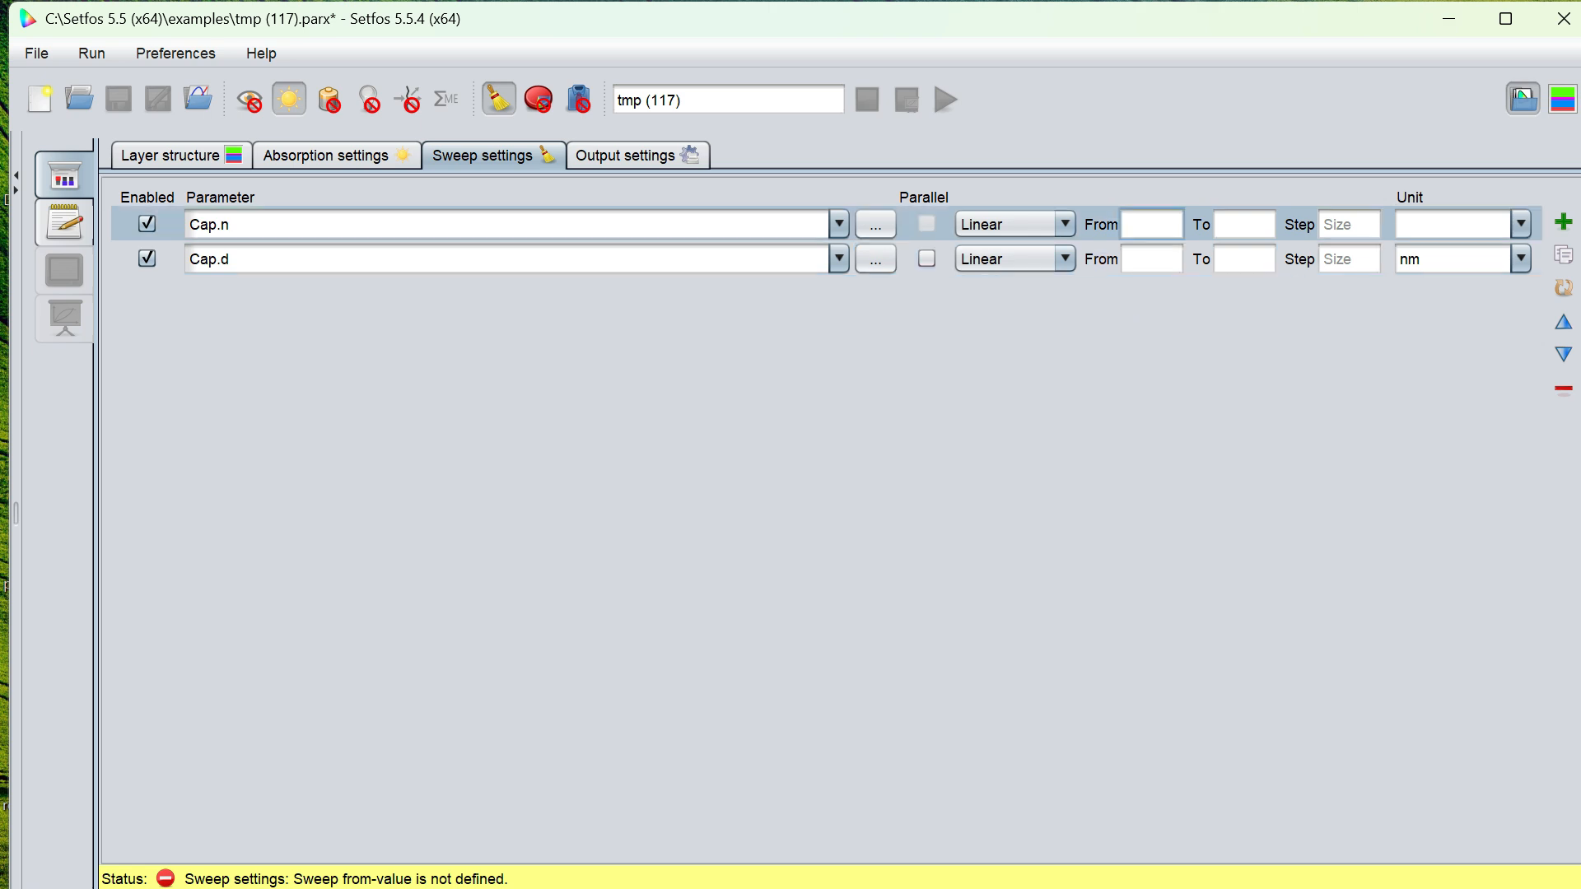
text(-0.95)
key(Tab)
text(3)
key(Tab)
text(0.)
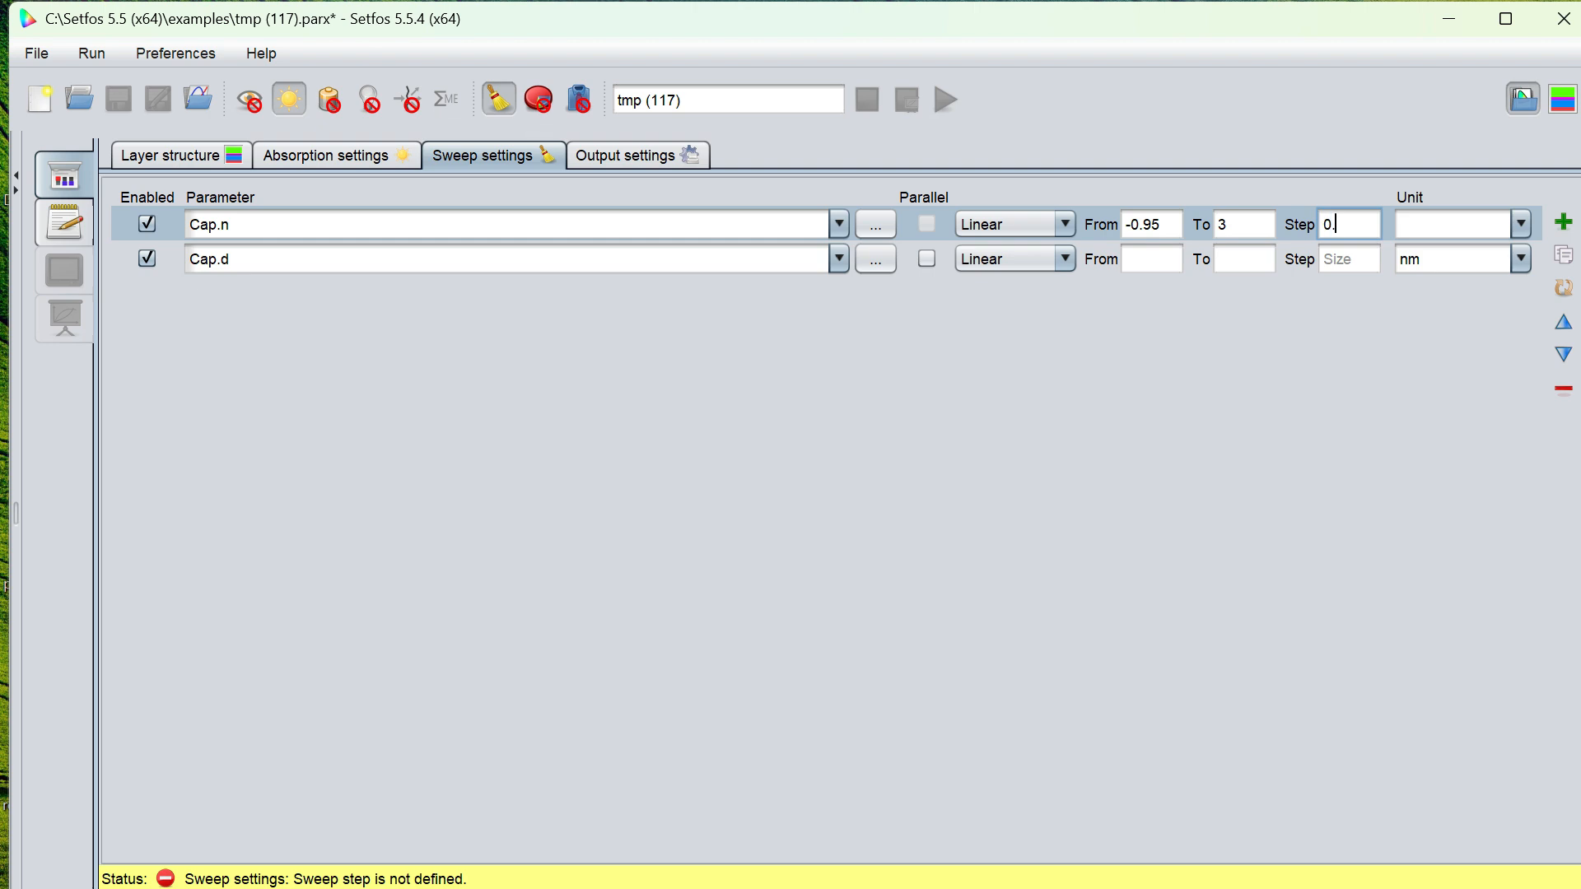
text(1)
Set the Cap.d sweep range from 5 to 150 nm with a step of 5
click(1151, 259)
text(5)
key(Tab)
text(150)
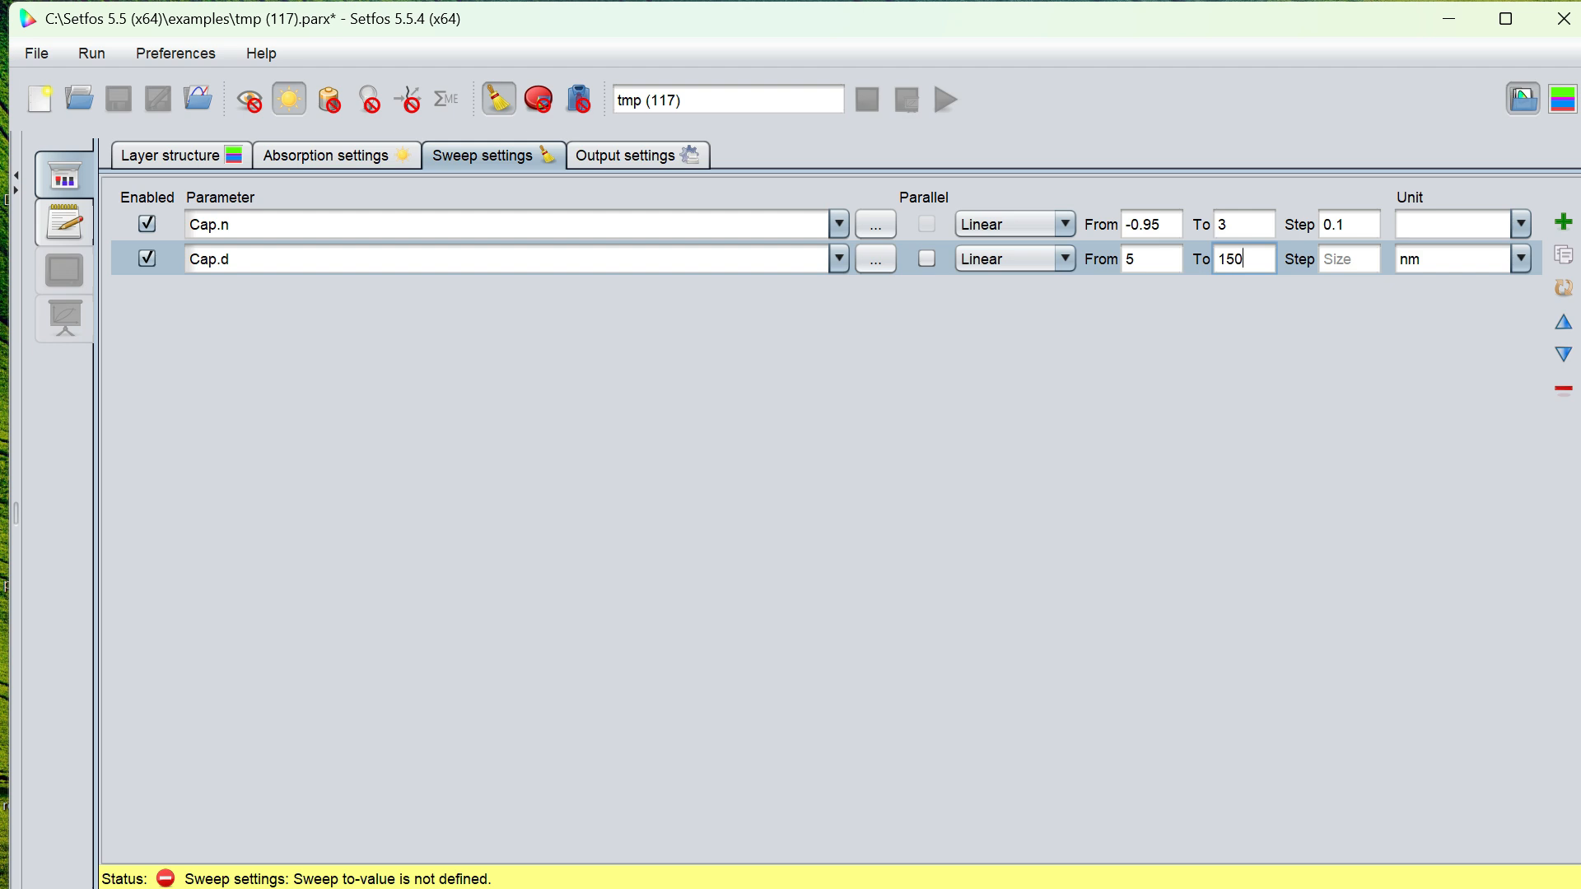
key(Tab)
text(5)
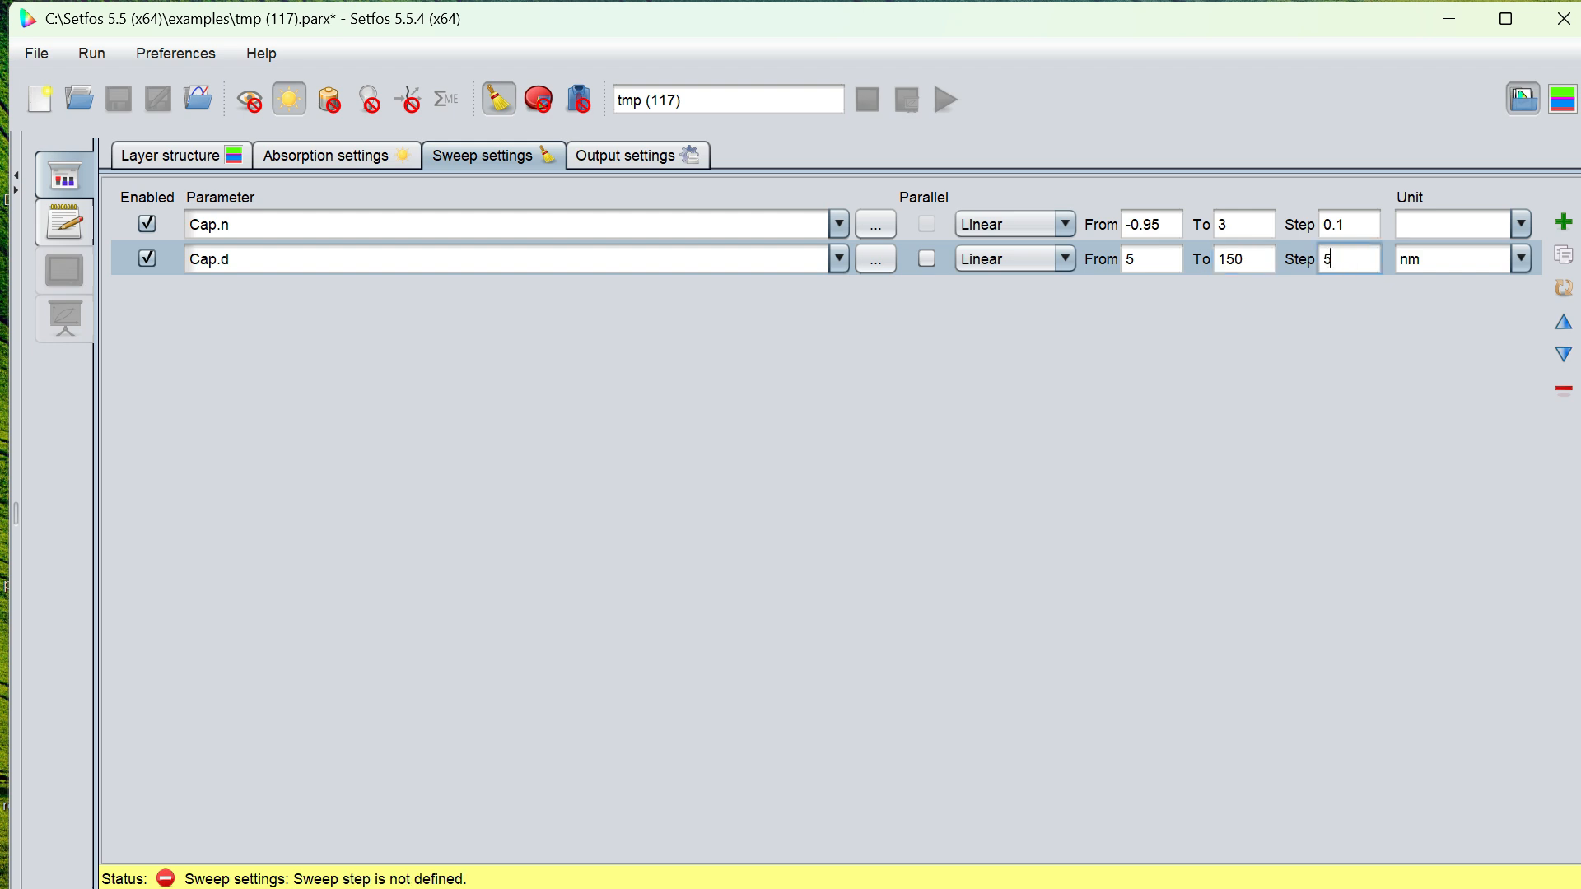
Review the layer structure, absorption, sweep and output settings
click(343, 156)
click(173, 156)
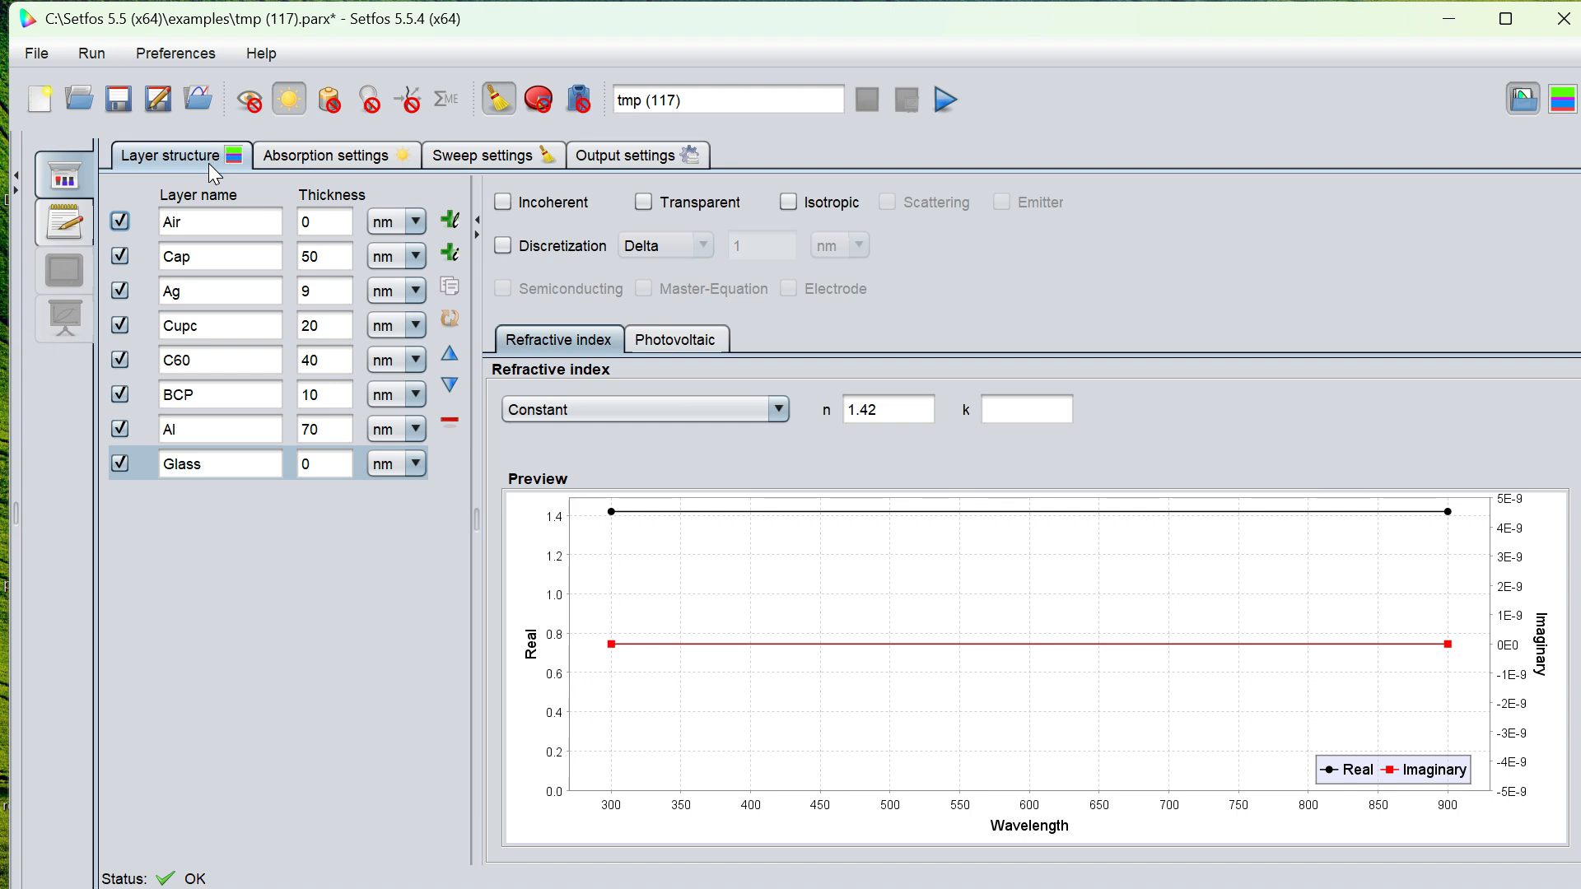
click(301, 153)
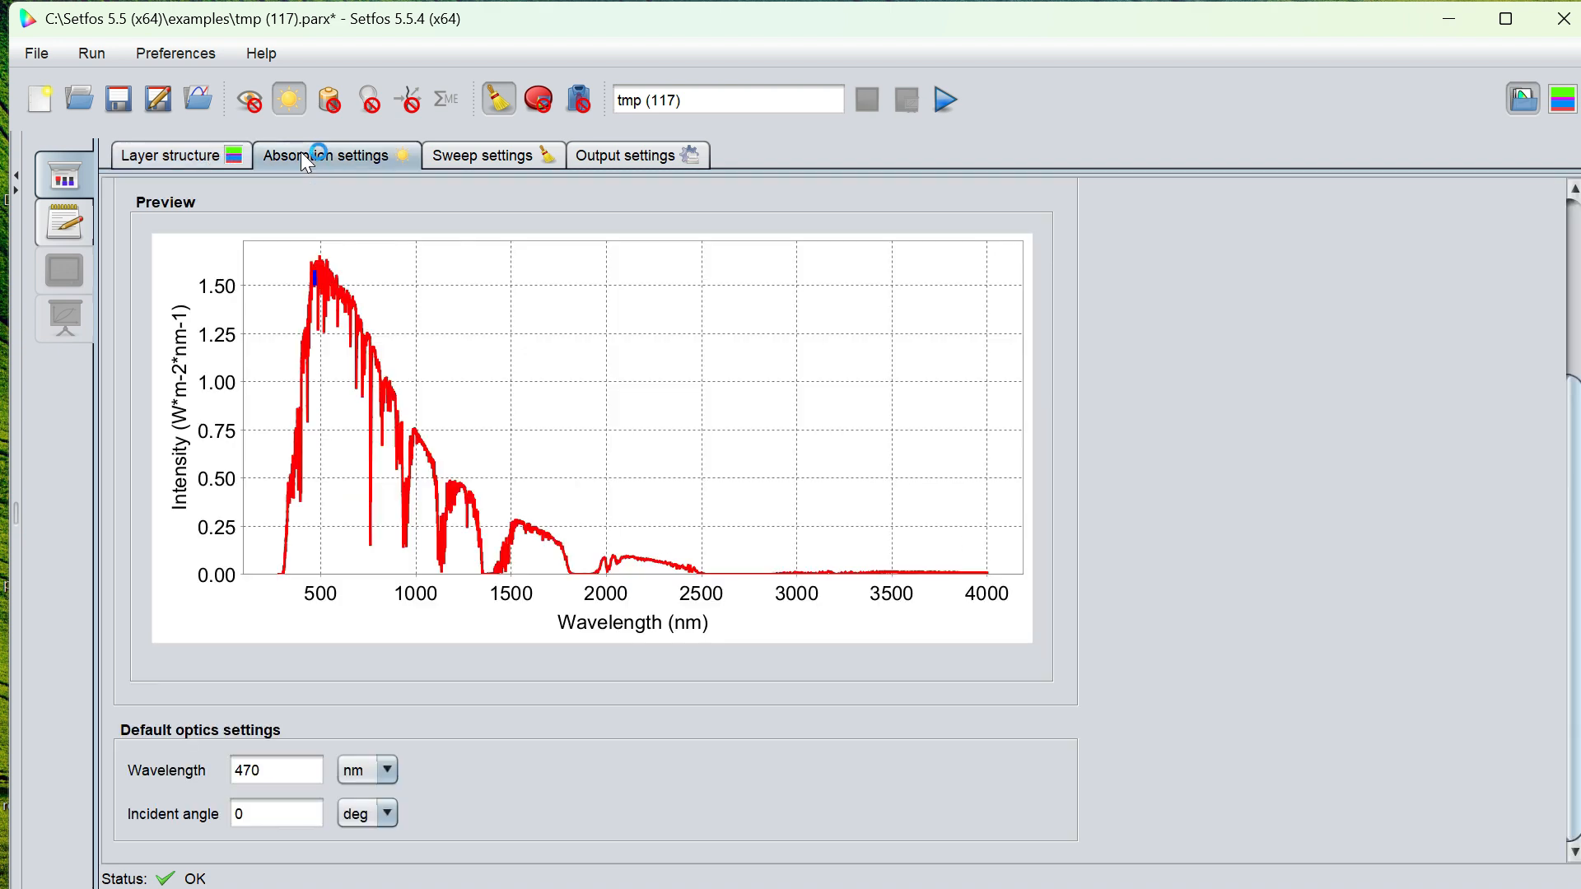
click(497, 158)
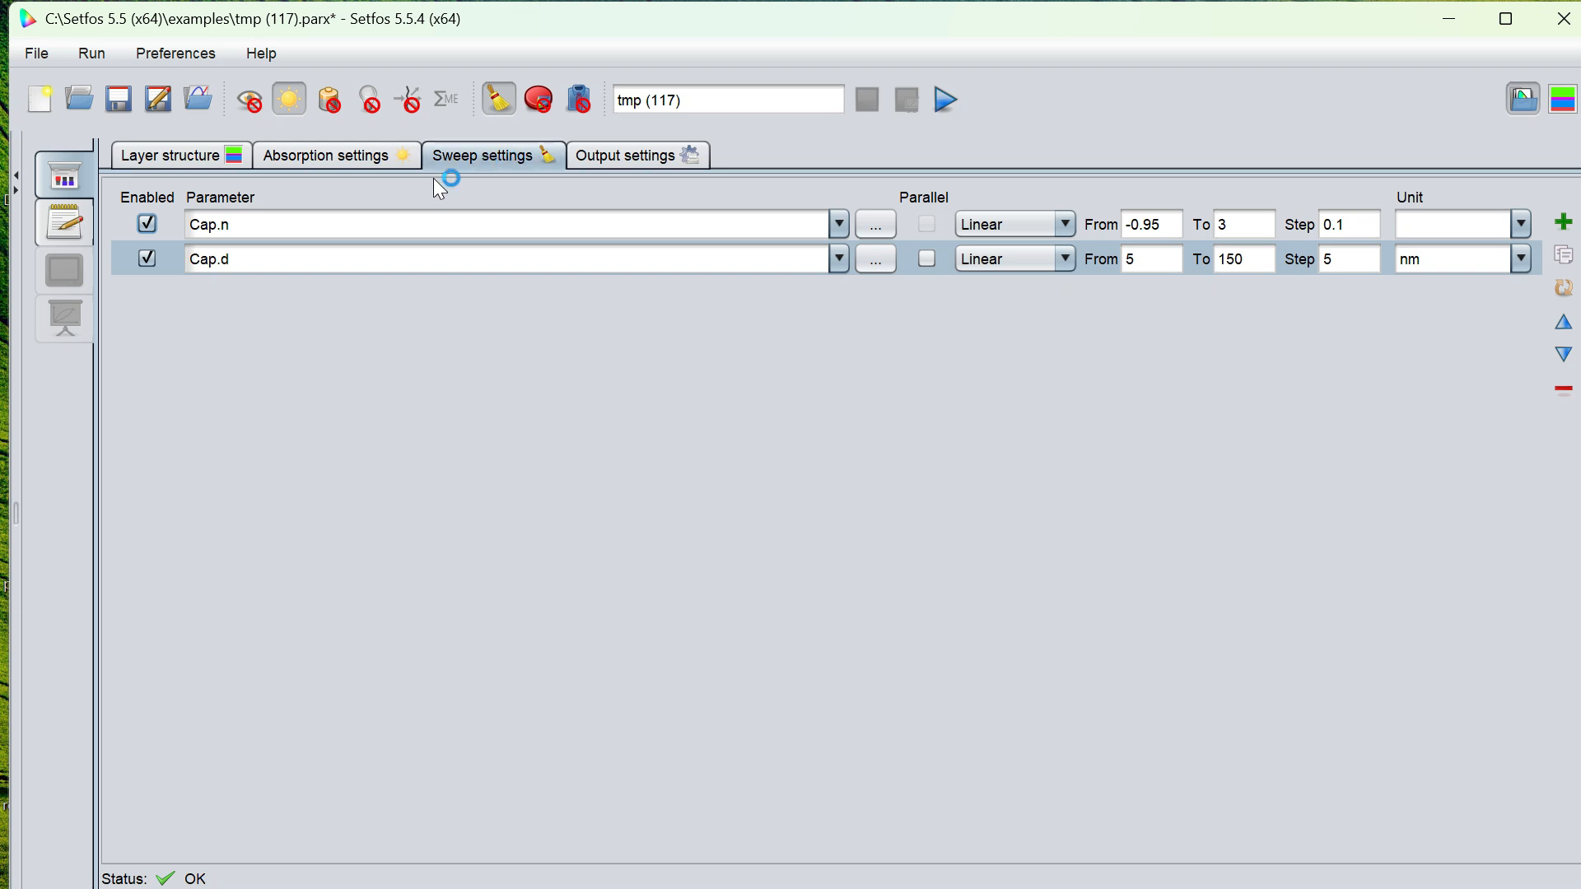
click(625, 155)
Name the simulation OCONNOR5 and run it
key(BackSpace)
key(BackSpace)
key(BackSpace)
key(BackSpace)
key(BackSpace)
key(BackSpace)
key(BackSpace)
text(oconnor5)
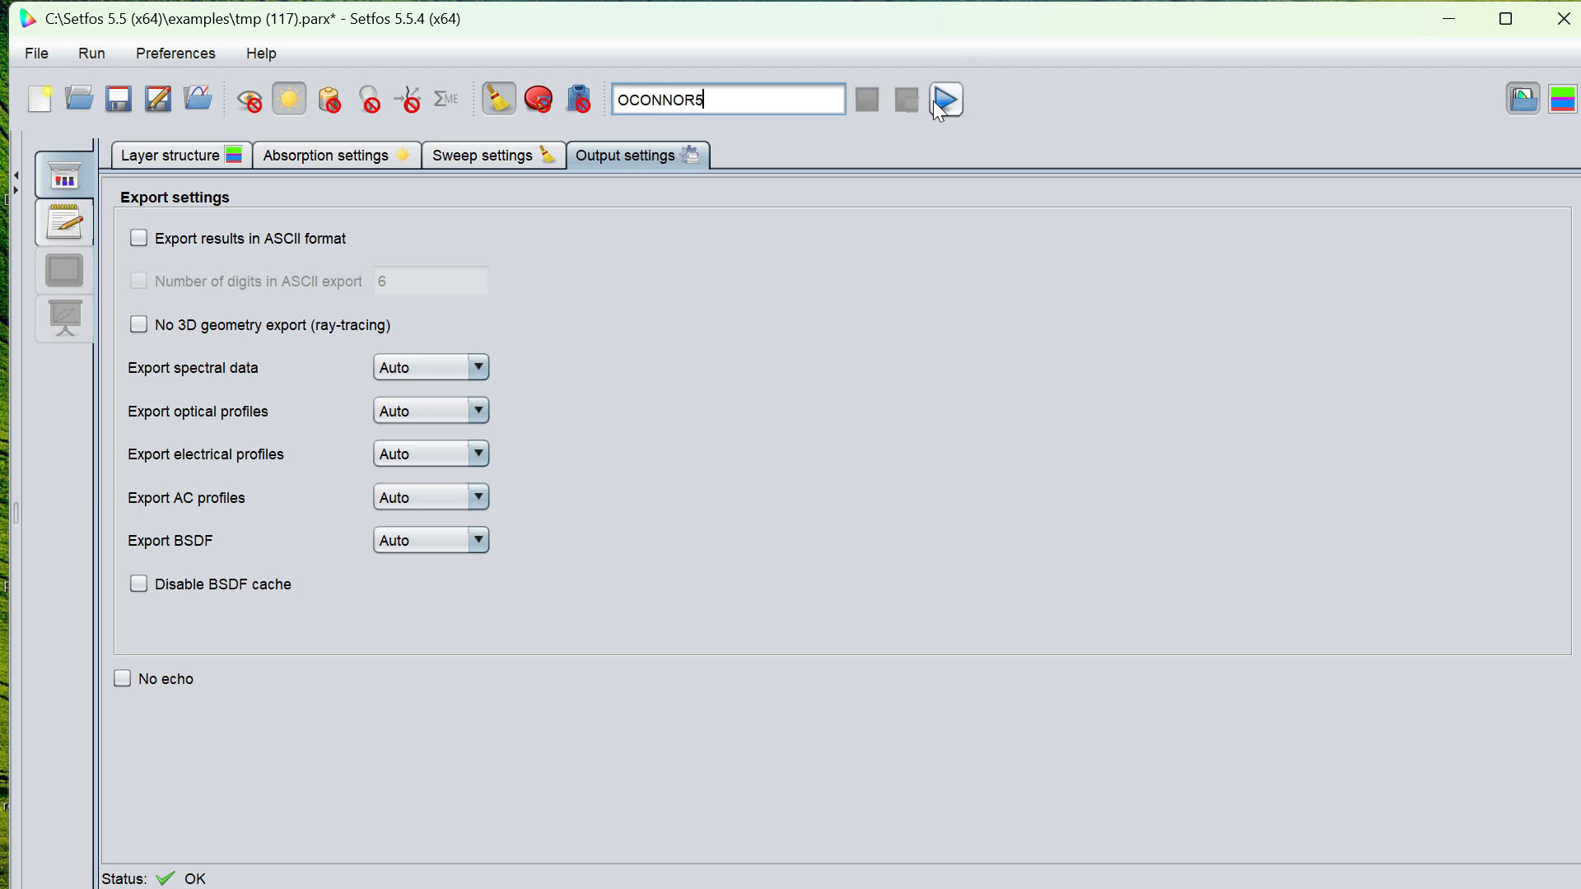
click(938, 101)
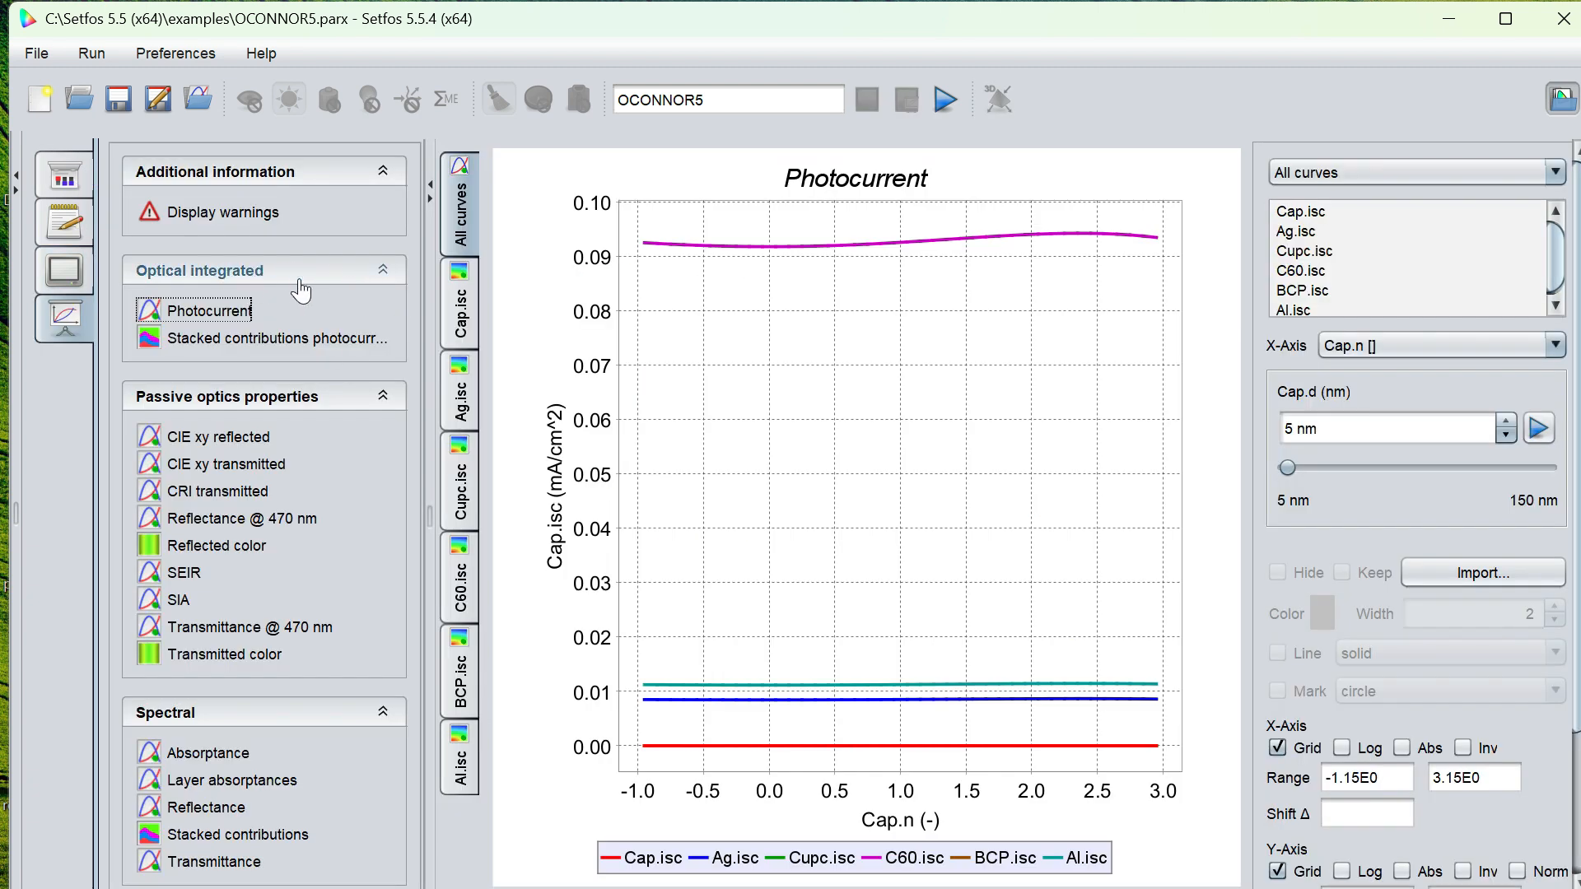
Examine the stacked photocurrent contributions and each passive optics plot, from CIE xy reflected through transmitted color
click(208, 339)
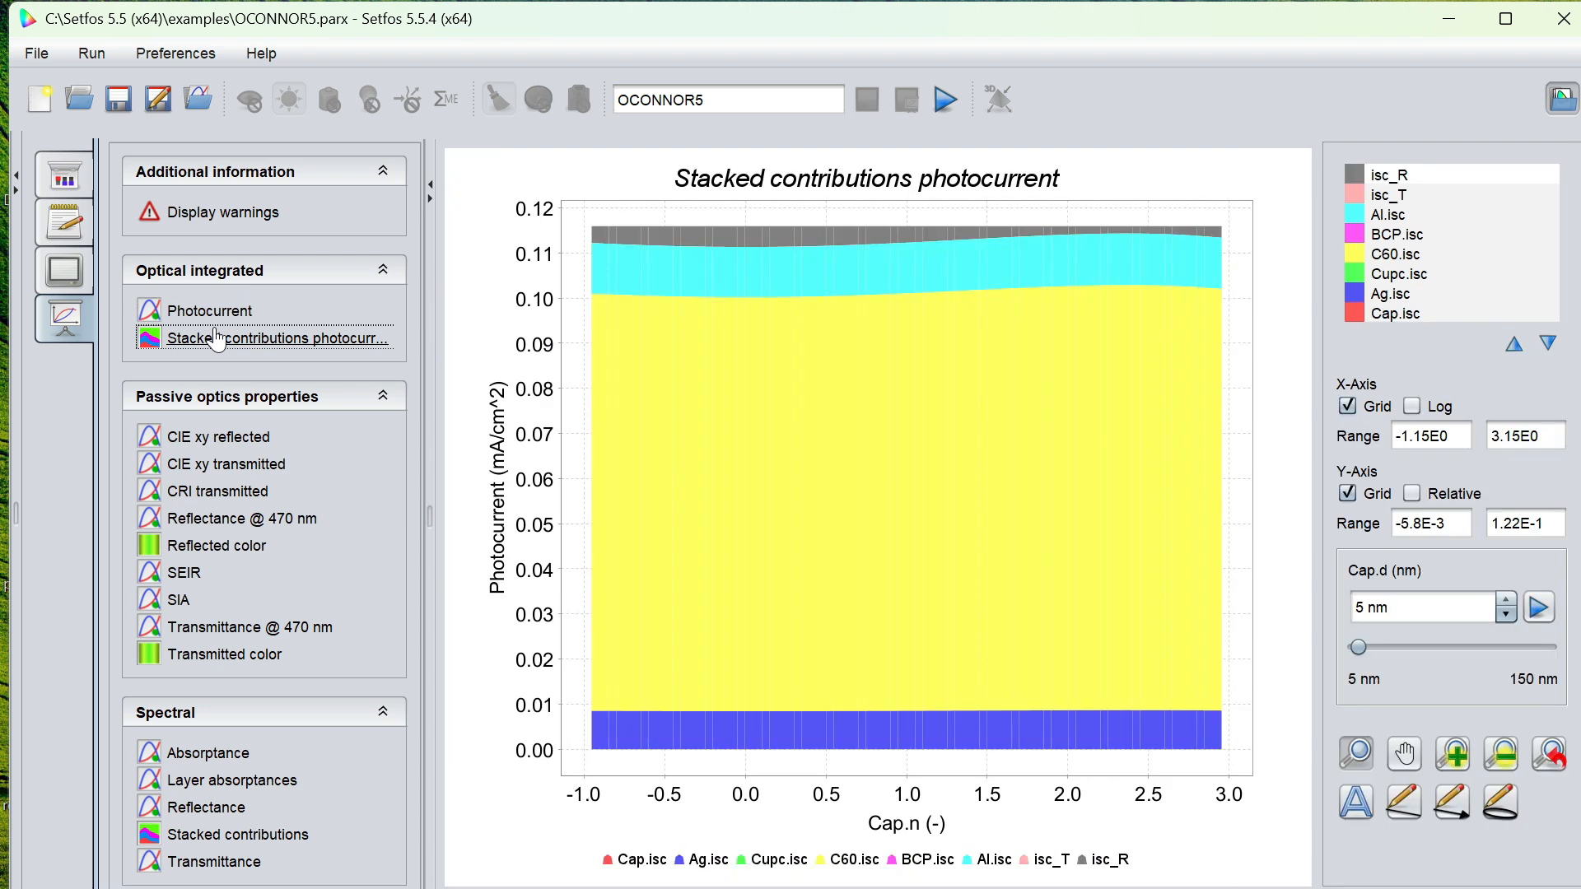
click(235, 437)
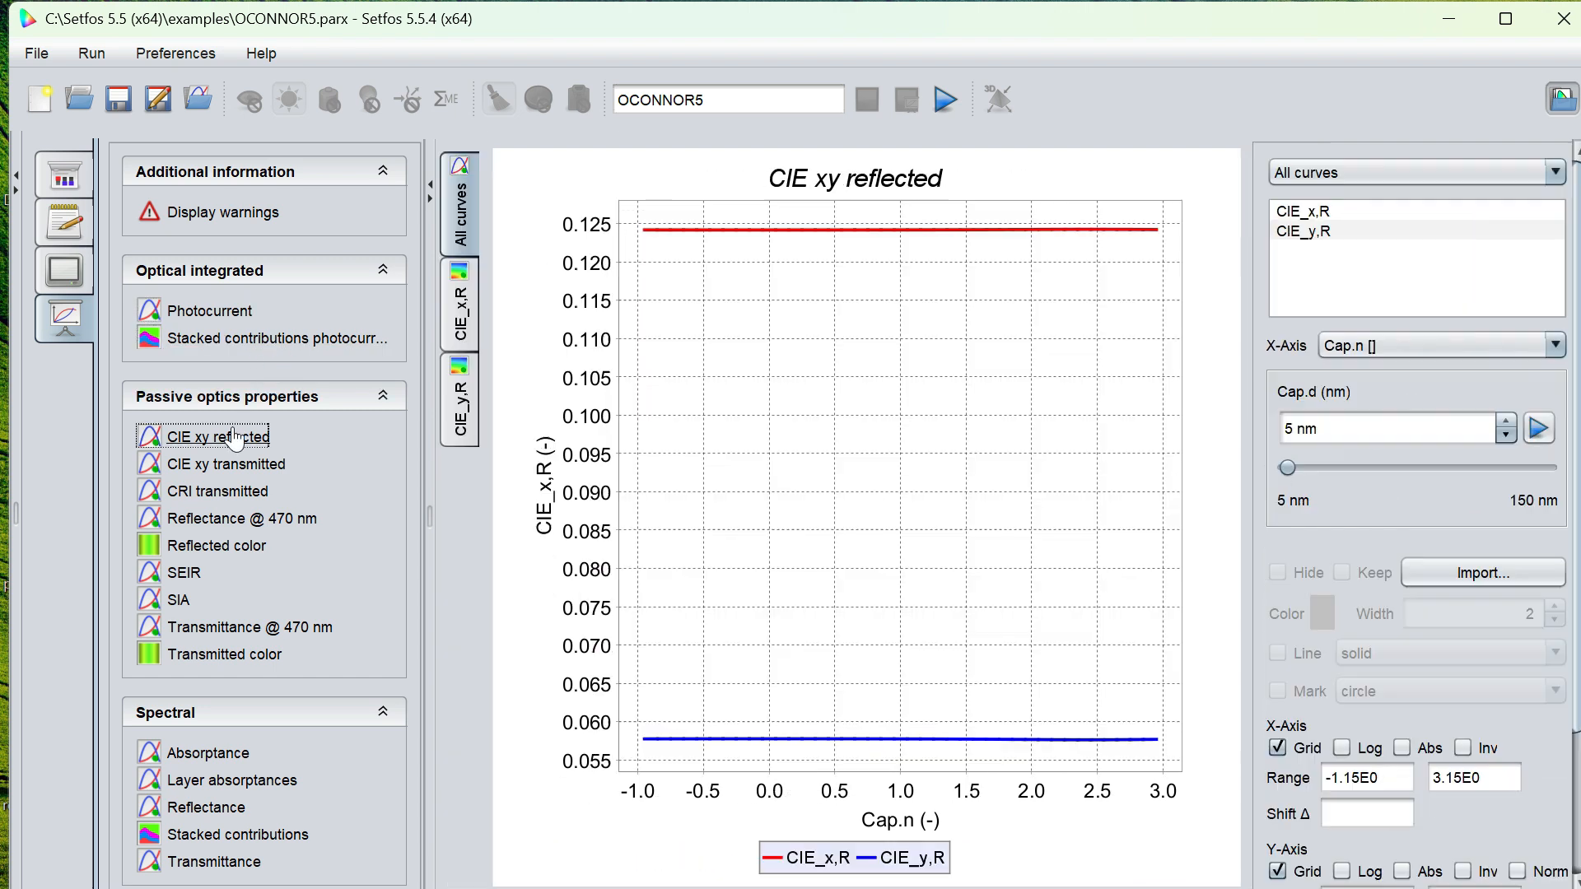
click(220, 474)
click(216, 494)
click(216, 517)
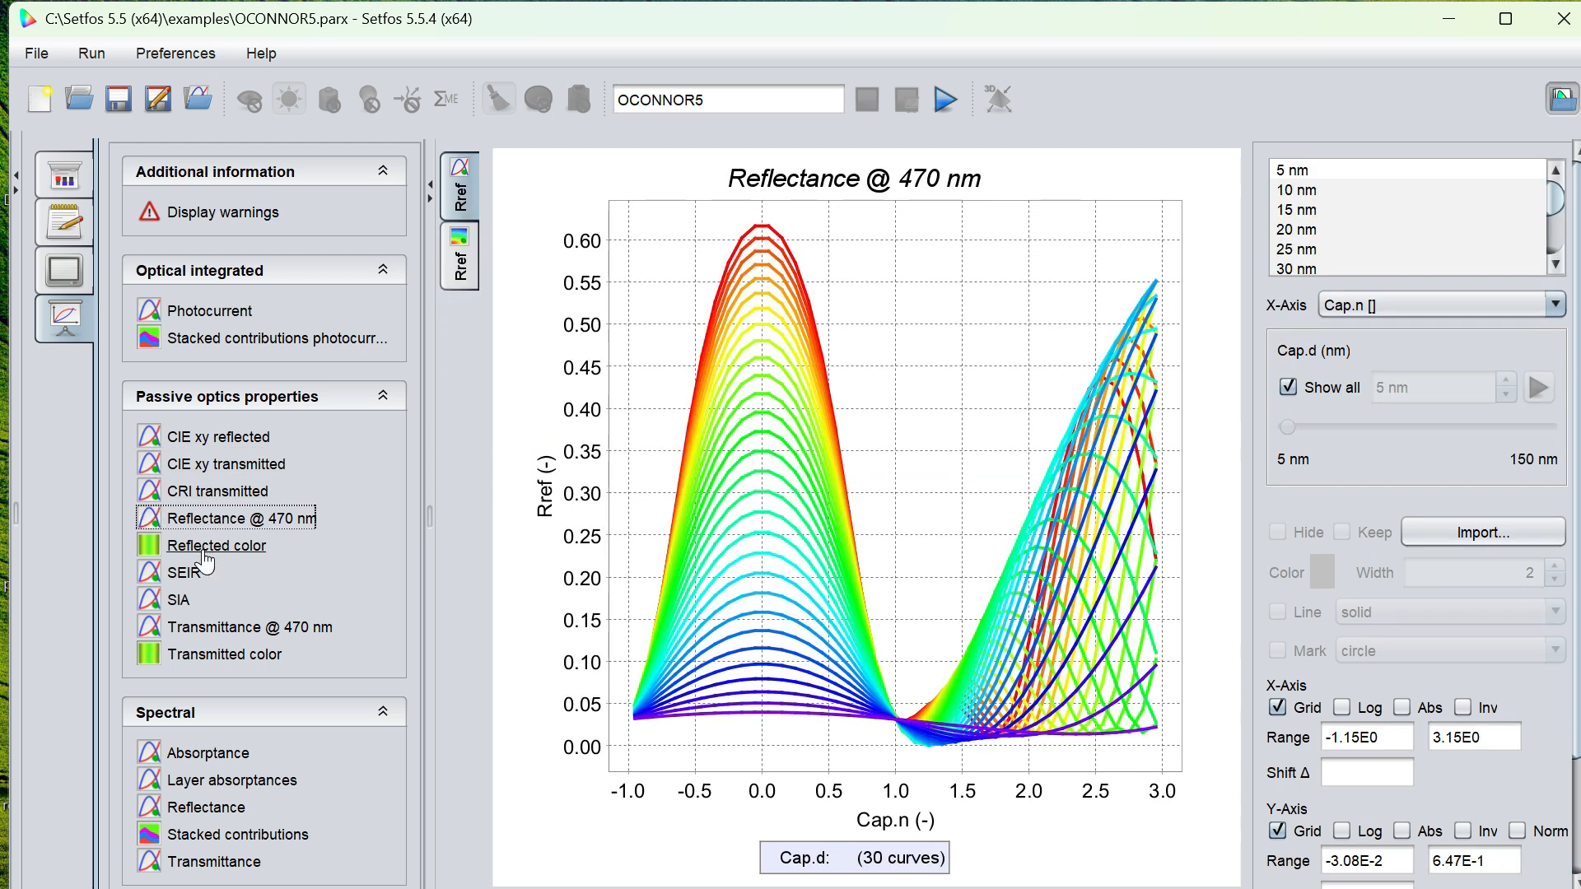
click(213, 547)
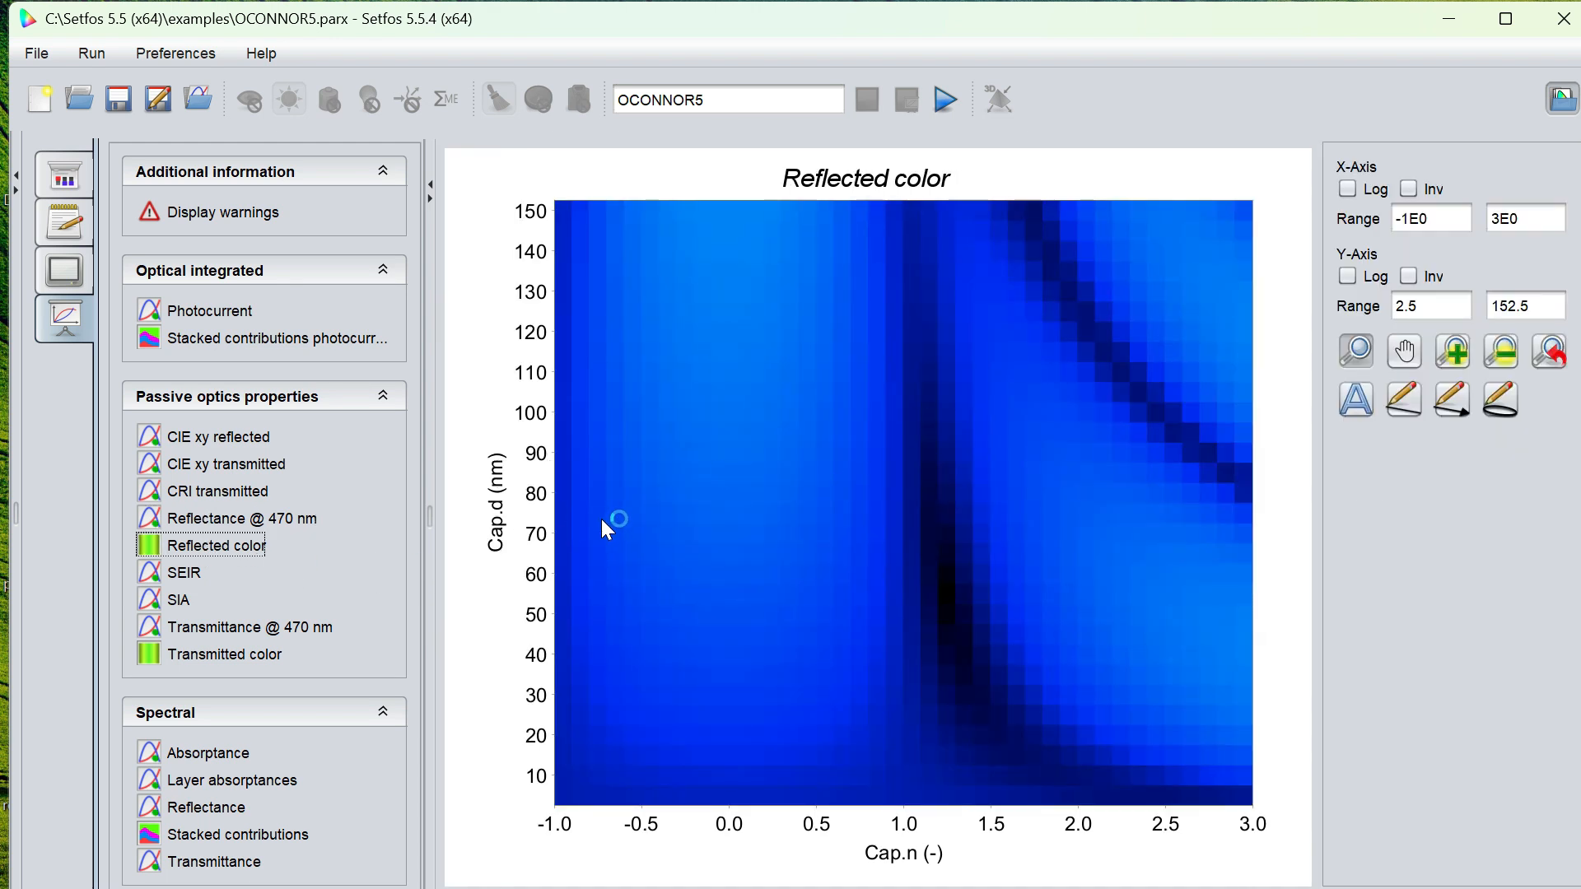
click(186, 574)
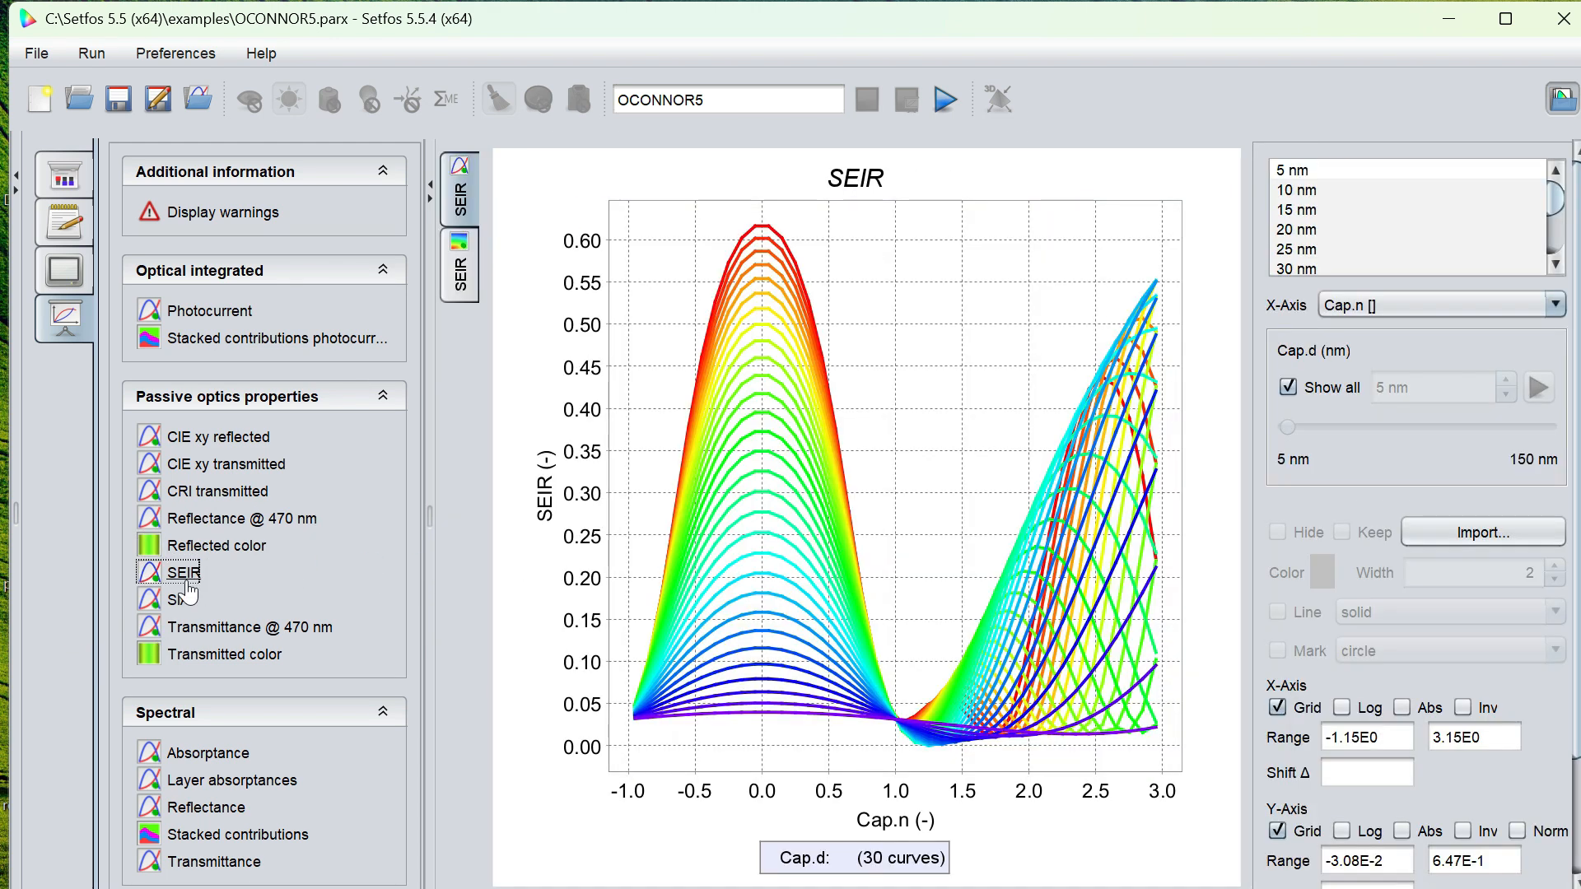
click(188, 600)
click(187, 628)
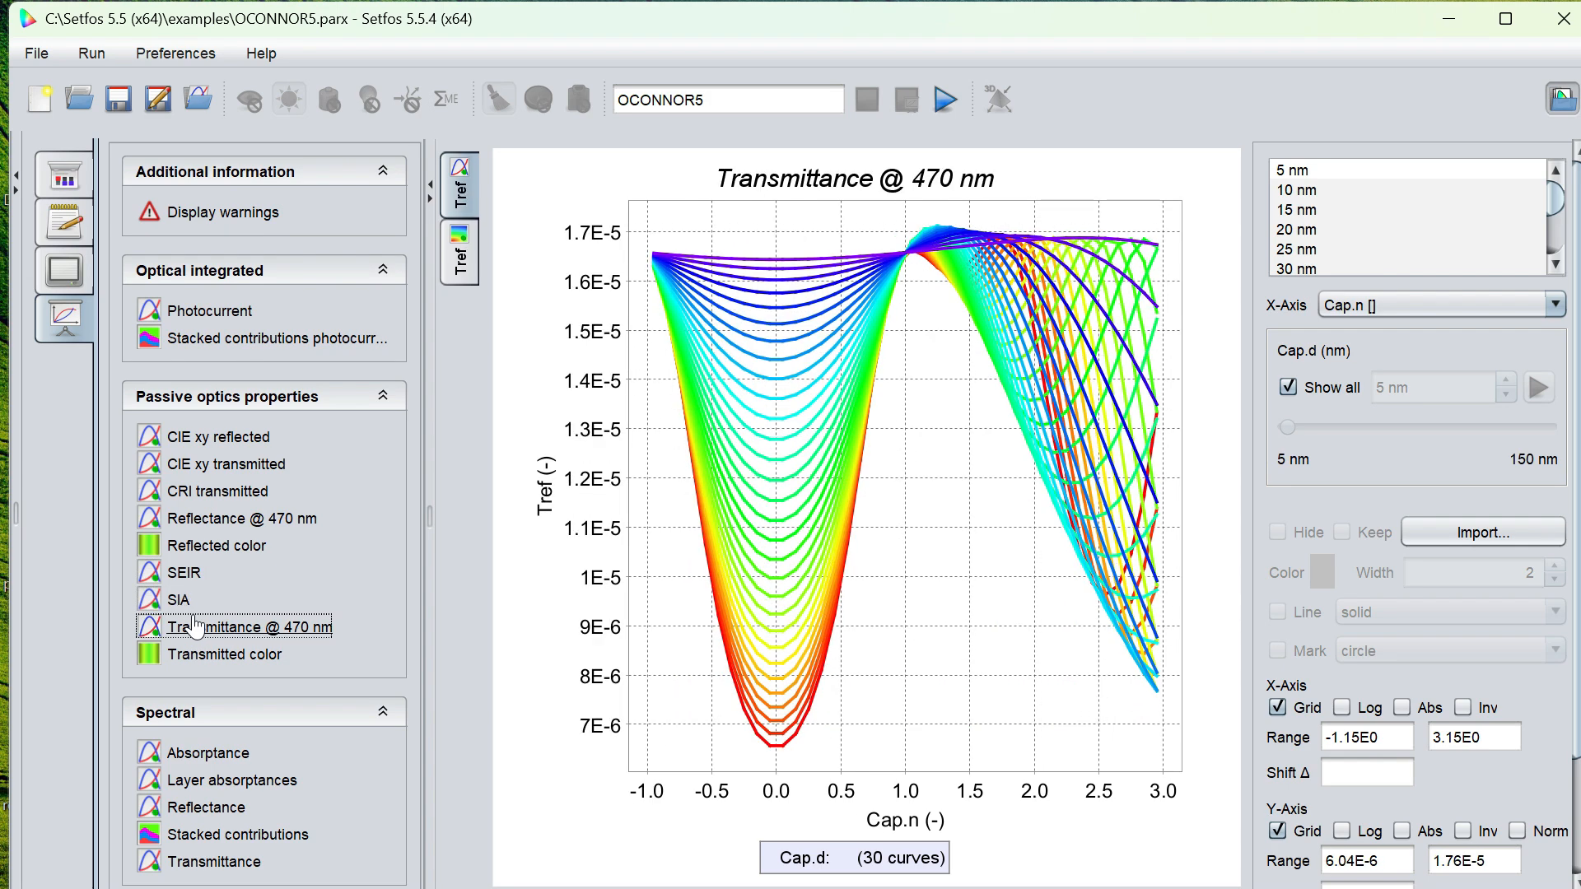
click(217, 655)
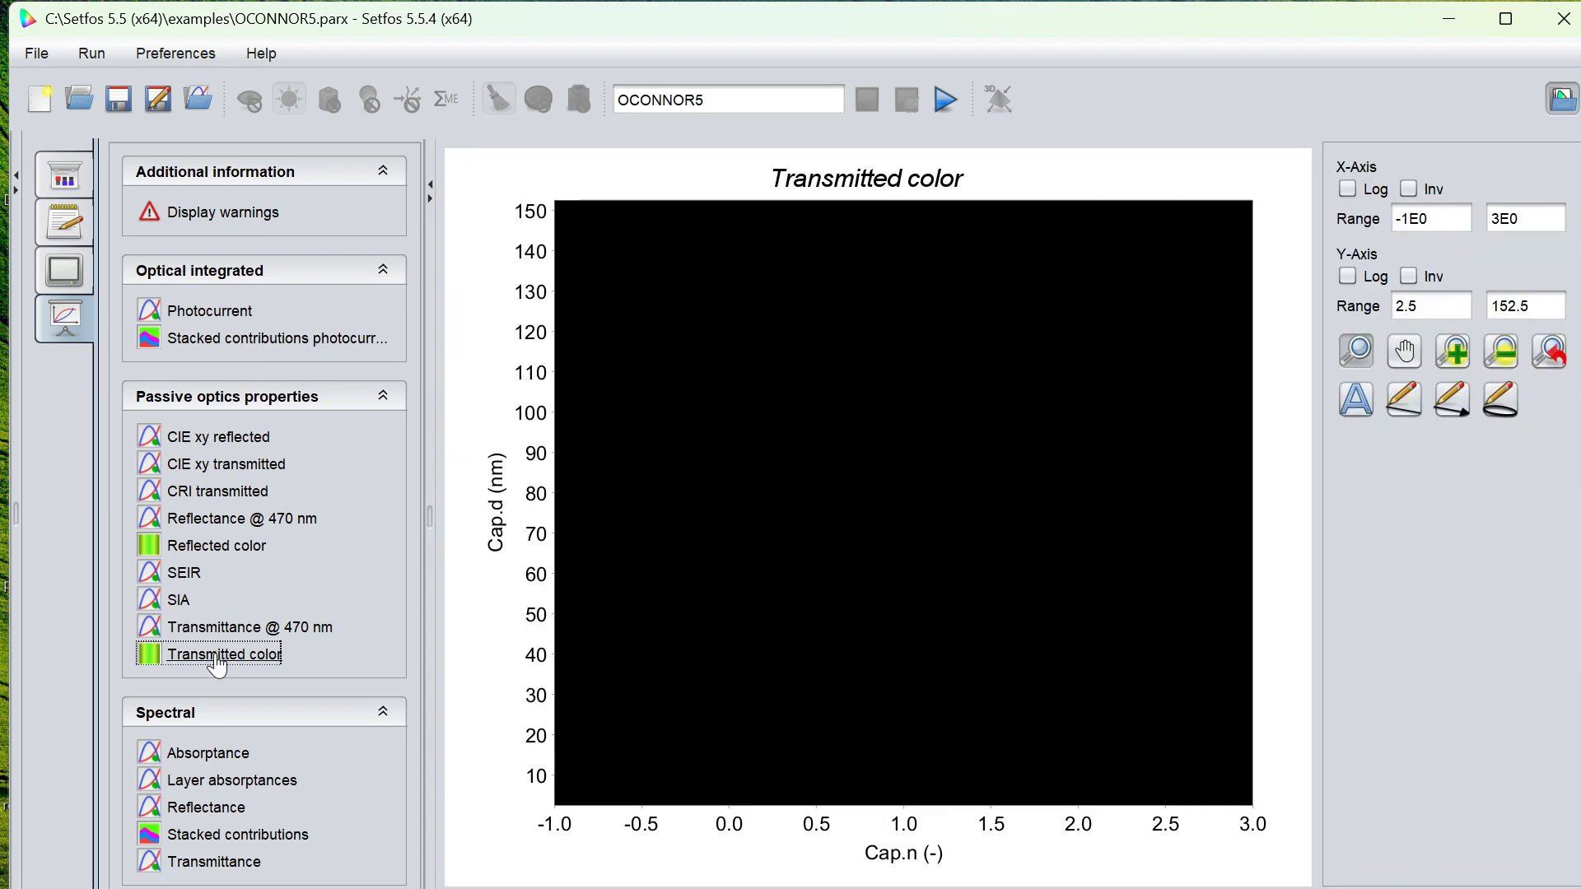
Display the spectral absorptance plot and the layer absorptances plot
click(212, 753)
click(216, 783)
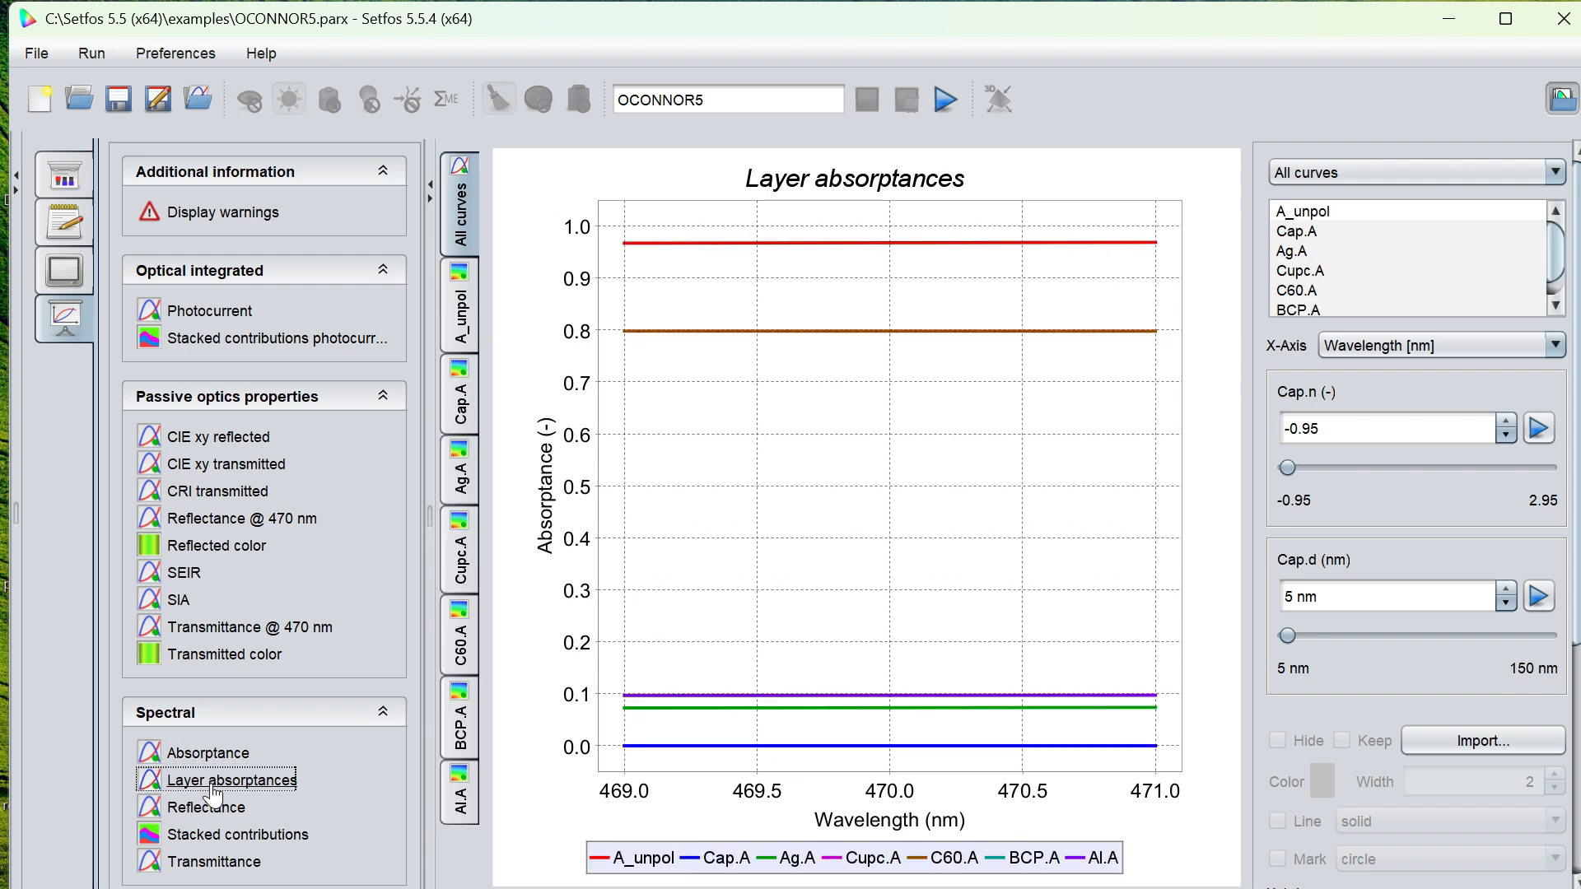
Display the spectral reflectance, stacked contributions and transmittance plots
click(210, 807)
click(217, 838)
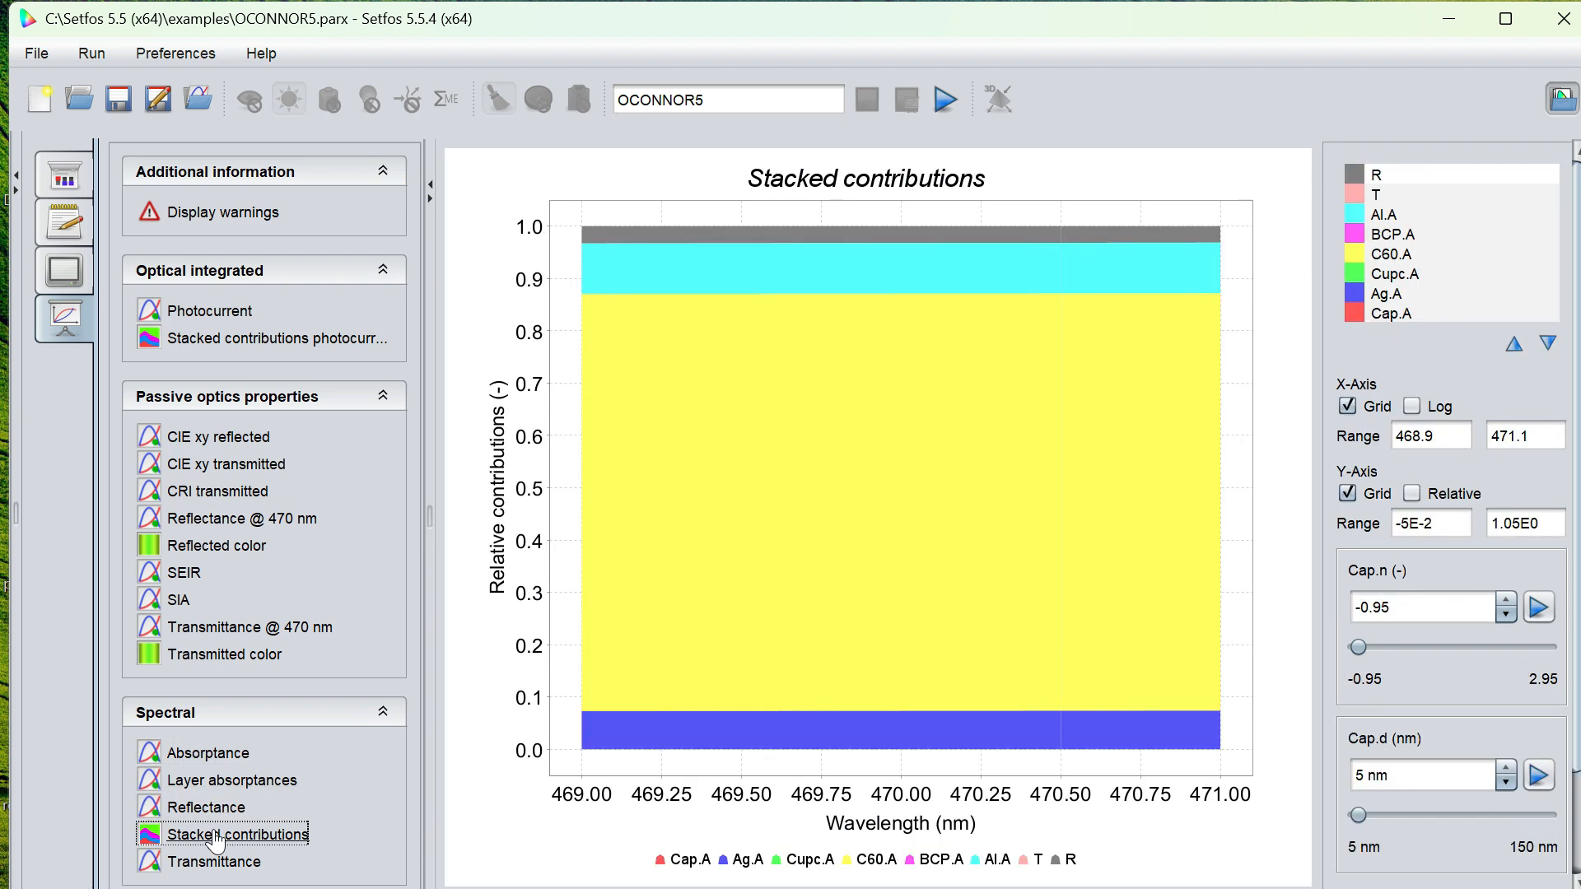
click(216, 866)
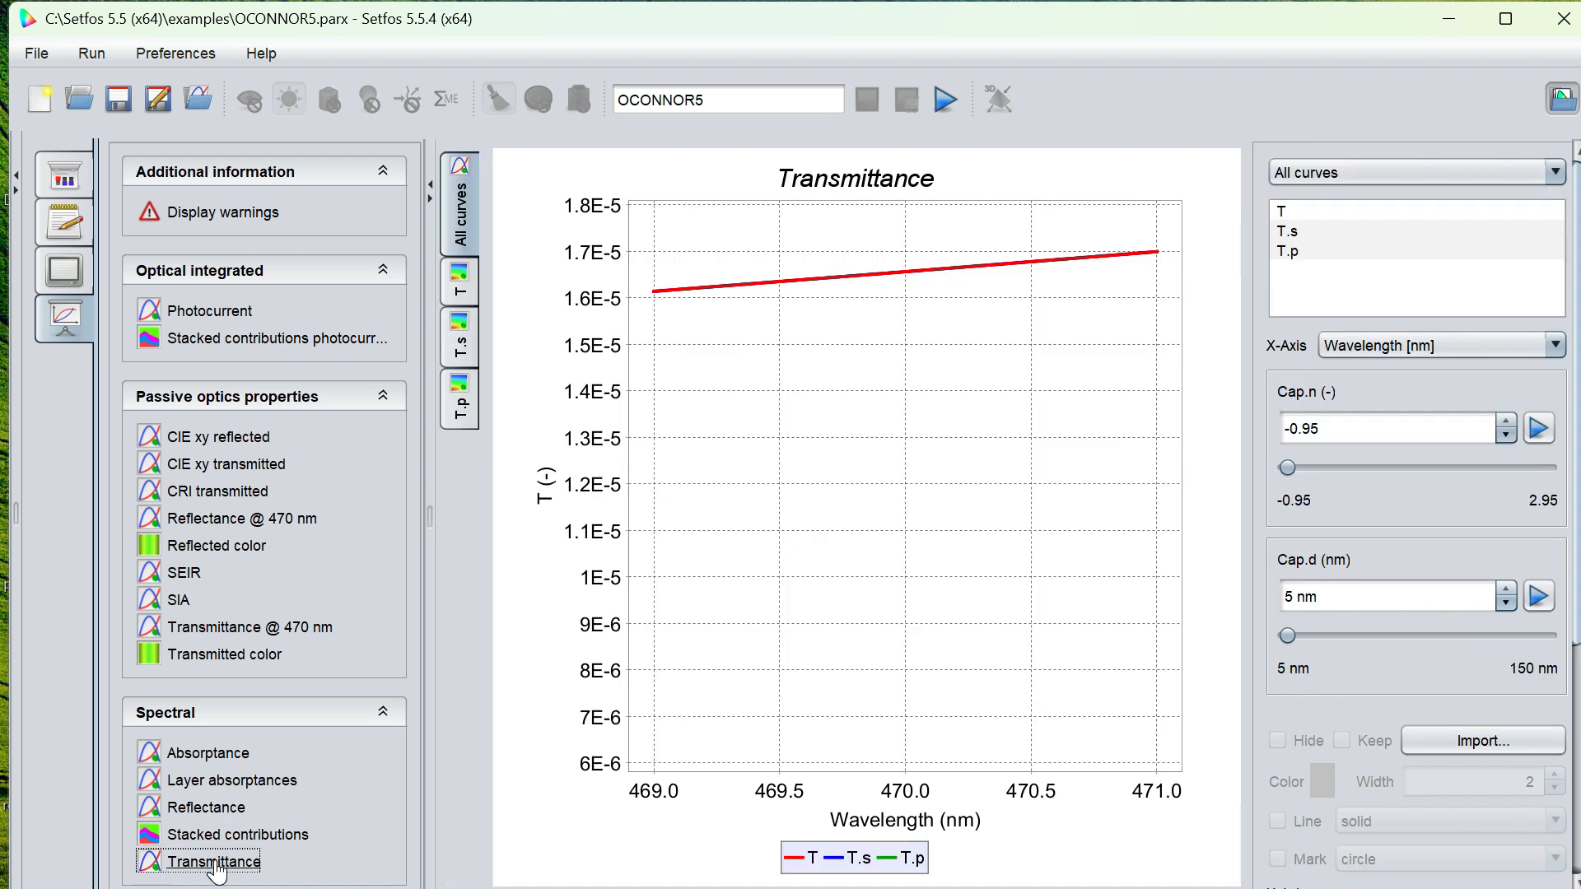
Plot transmittance against Cap.d and against Cap.n, and play through the Cap.d sweep
click(1363, 346)
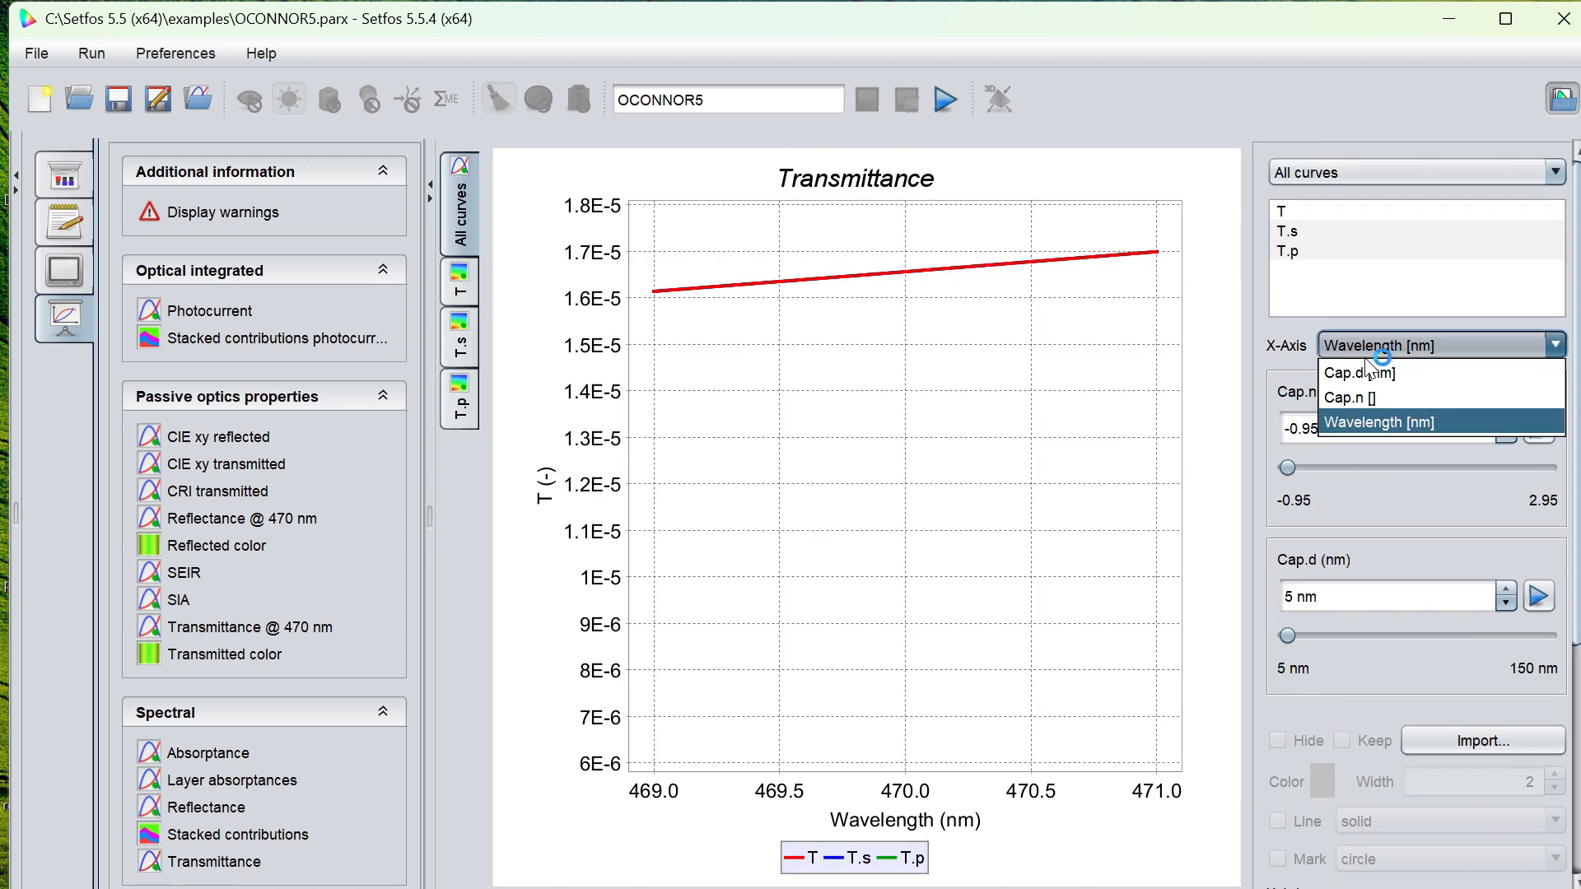
click(1361, 370)
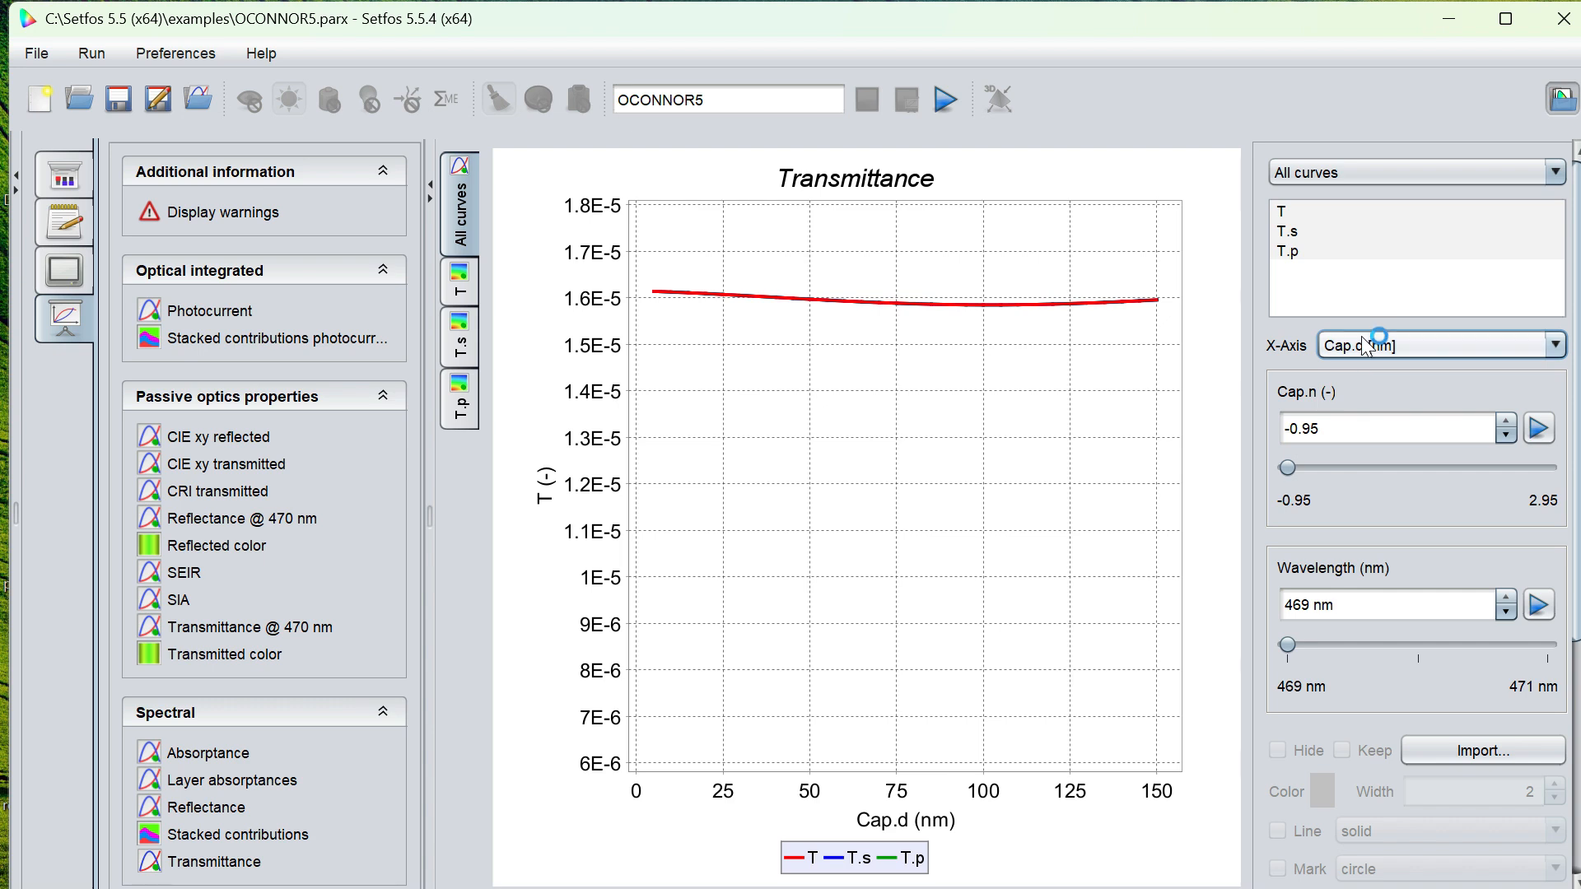
click(1362, 346)
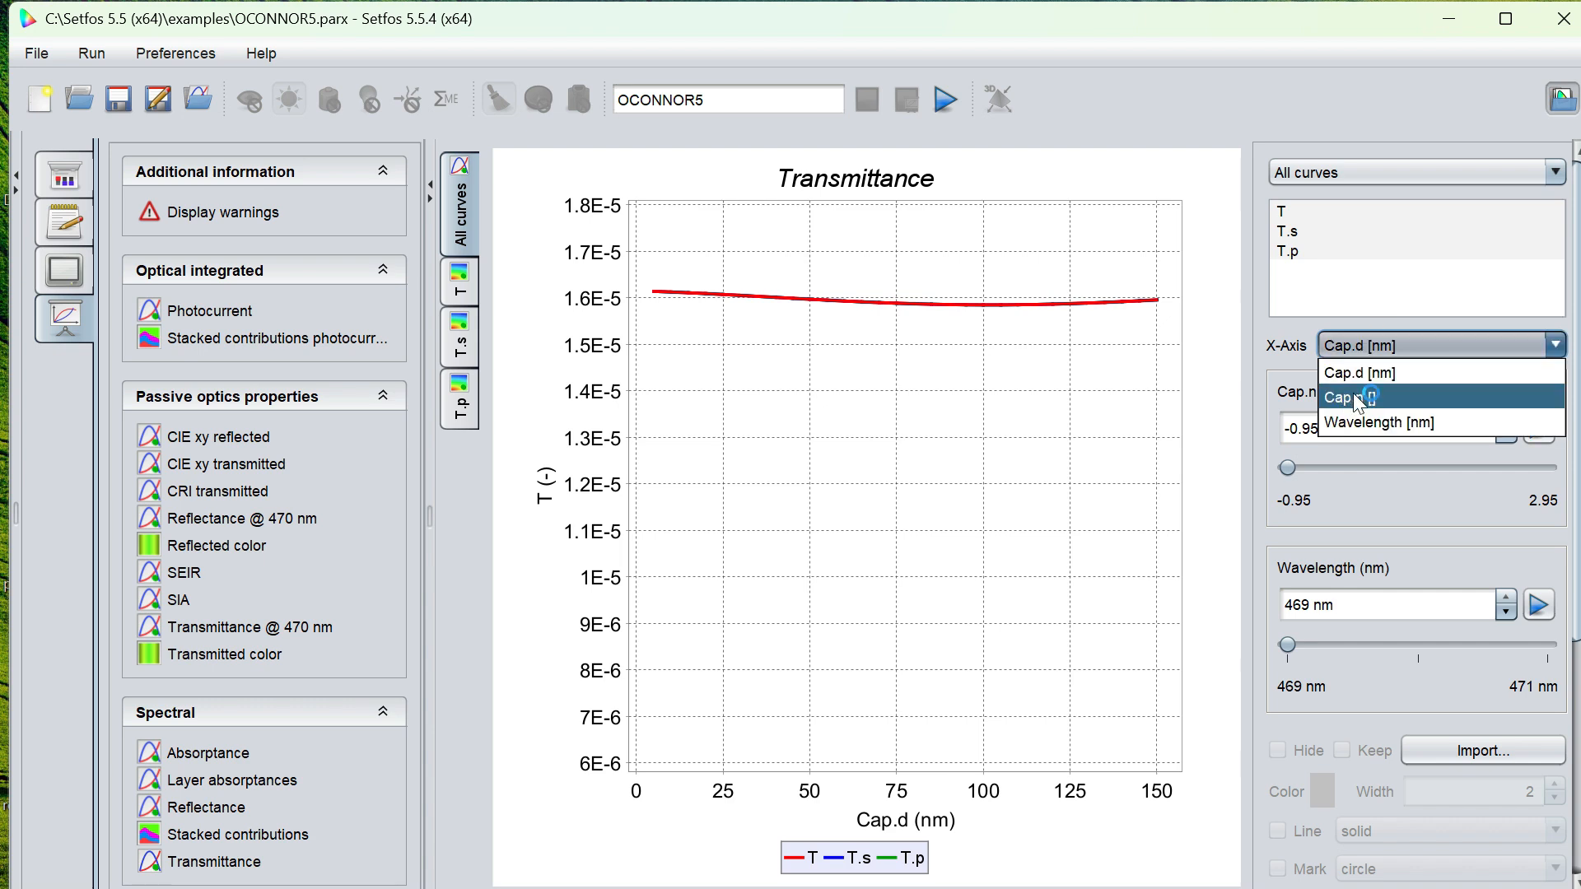
click(1358, 398)
click(1551, 446)
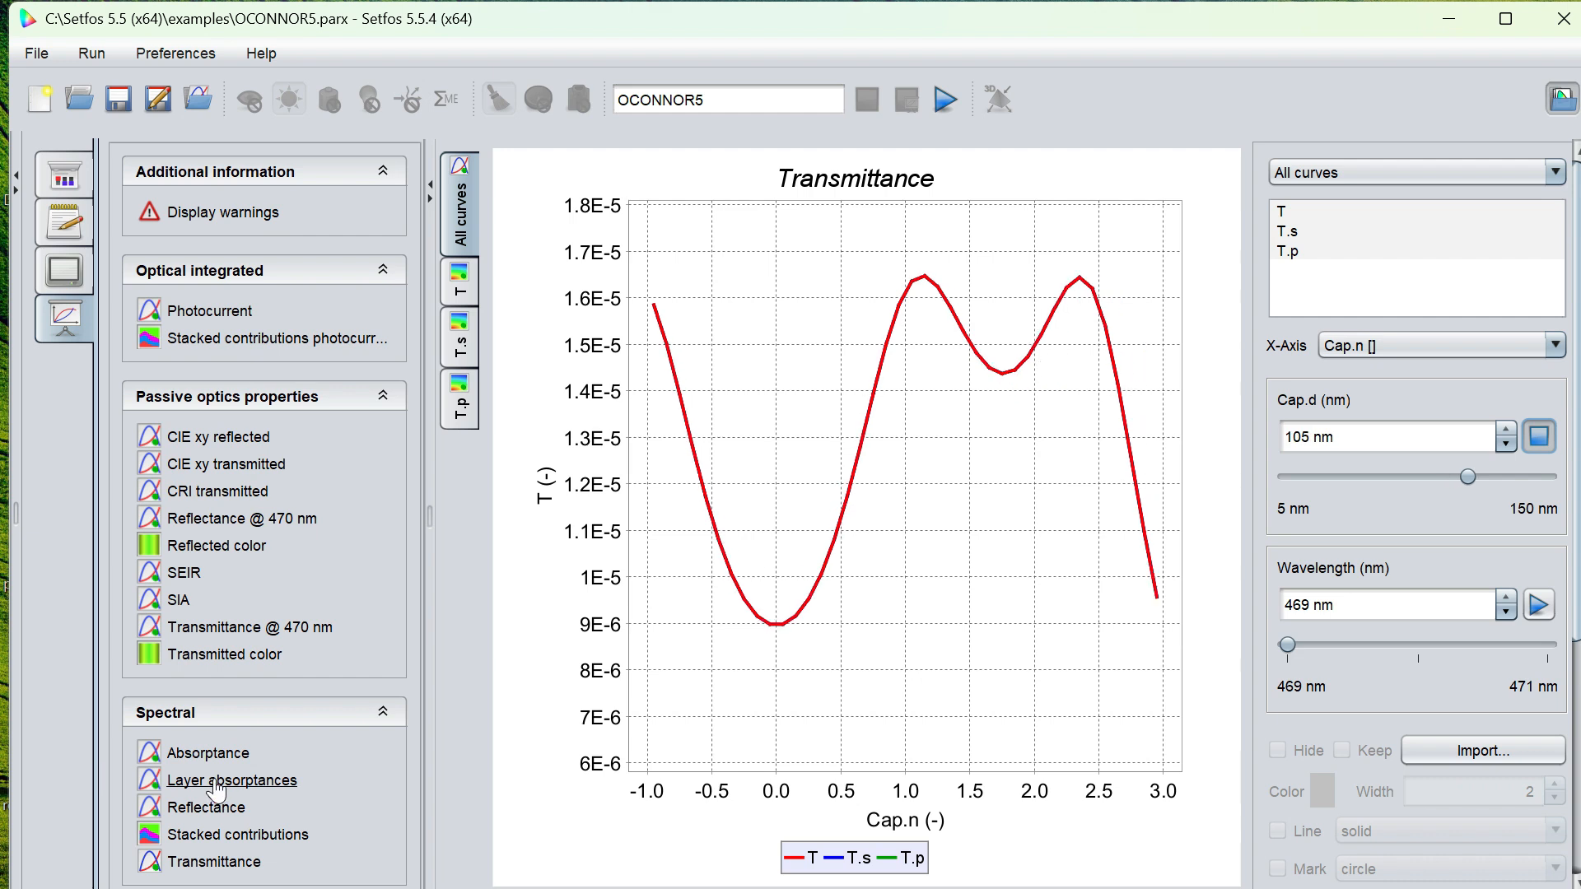
Display the layer absorptances plot and play through its Cap.n sweep
click(216, 781)
click(1540, 428)
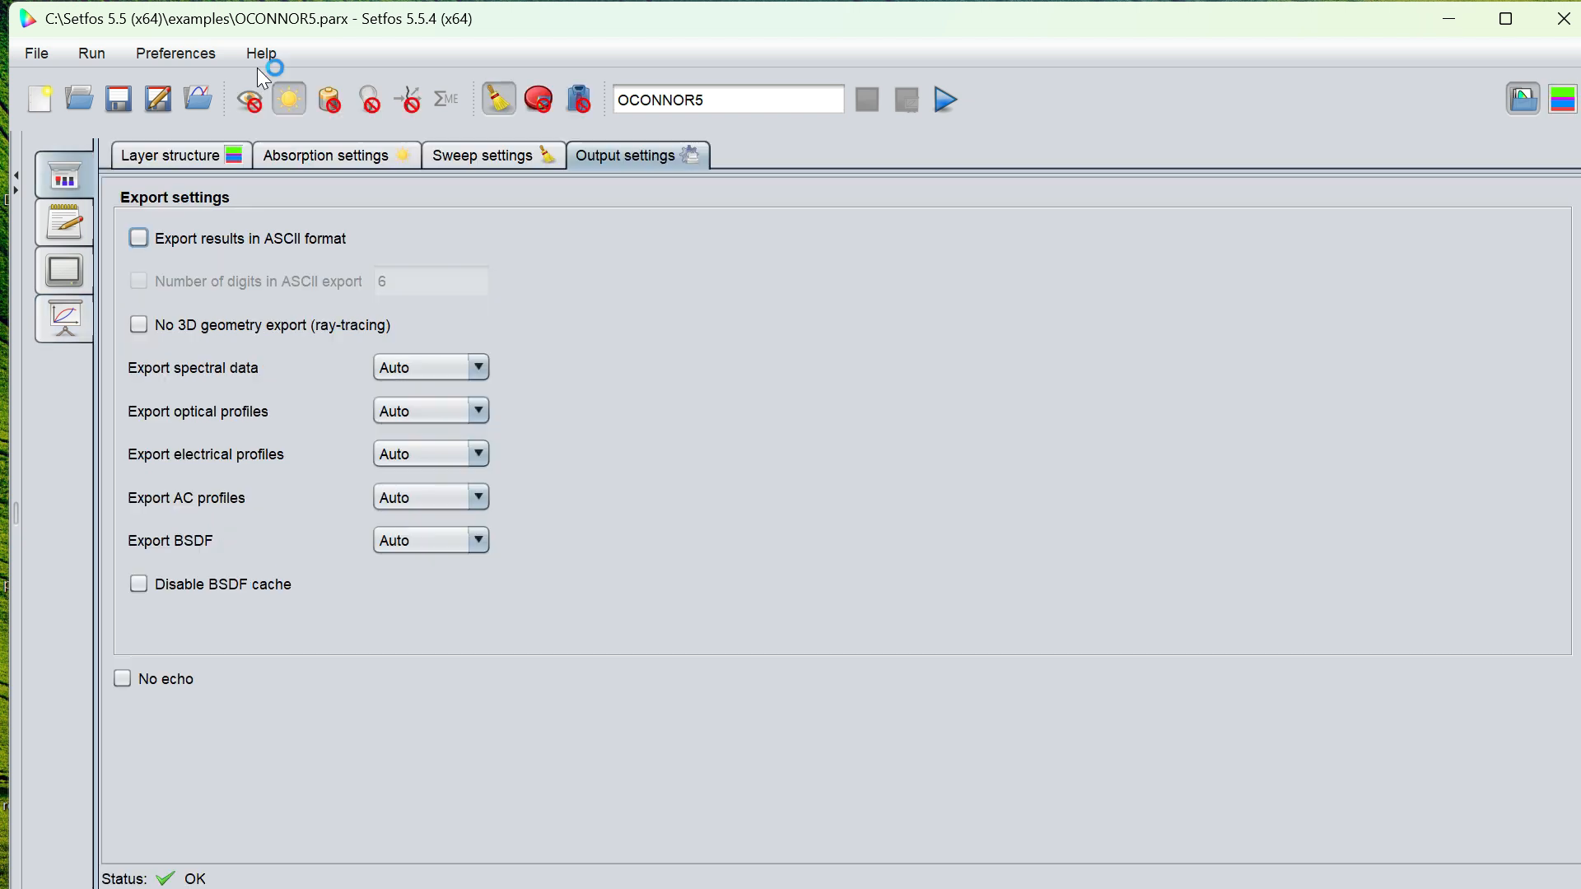
Consult the Setfos tutorial PDF for the O'Connor script and the reference photocurrent map in Figure 3.11
click(260, 54)
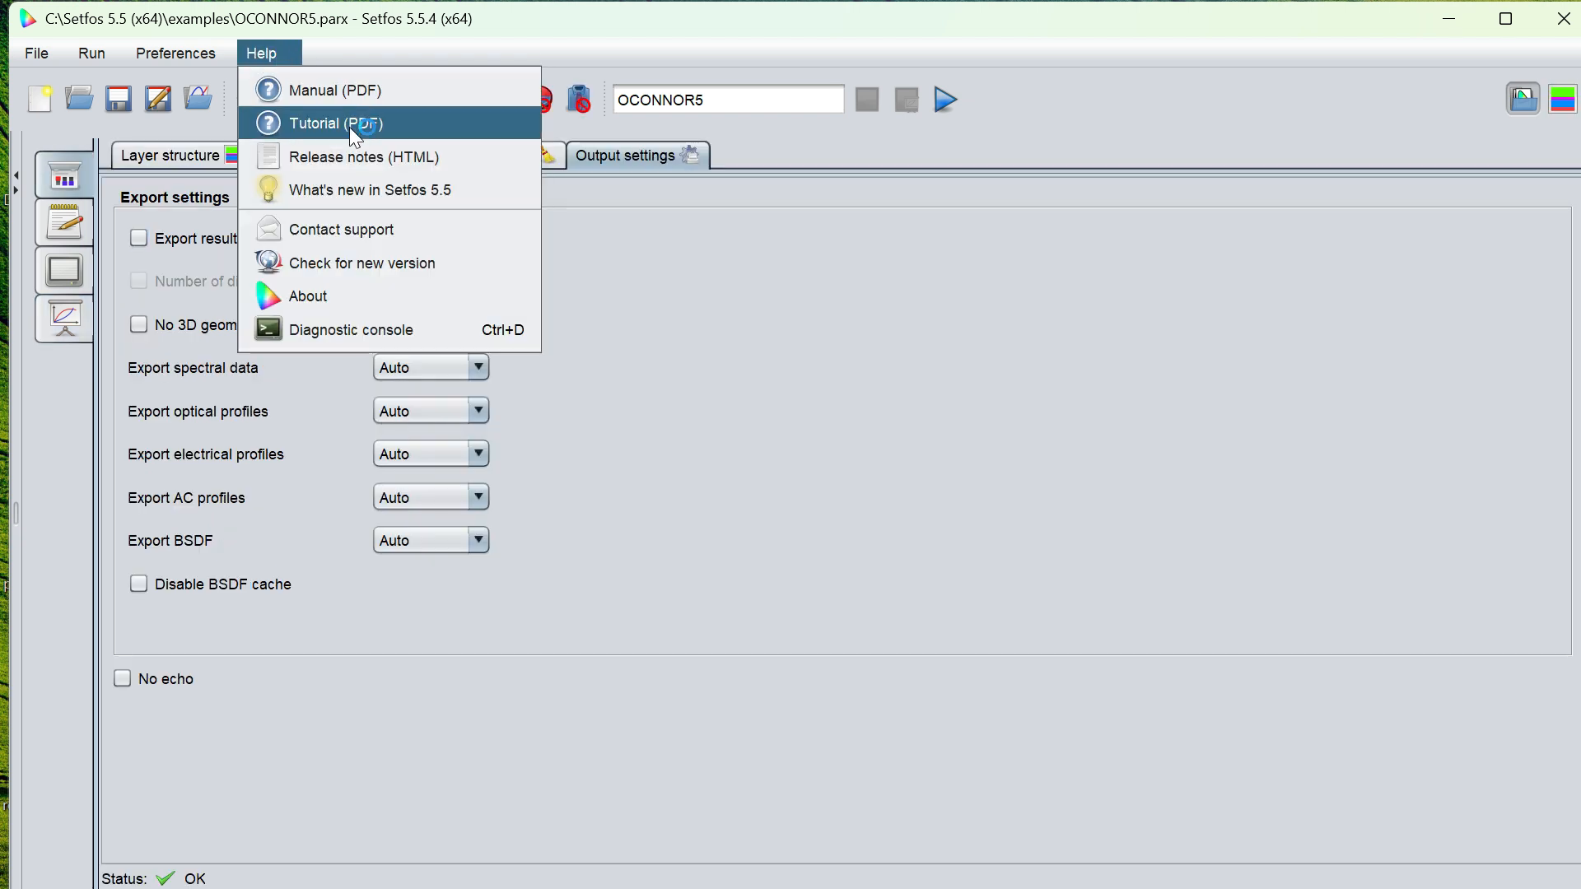
scroll(768, 511, down, 3)
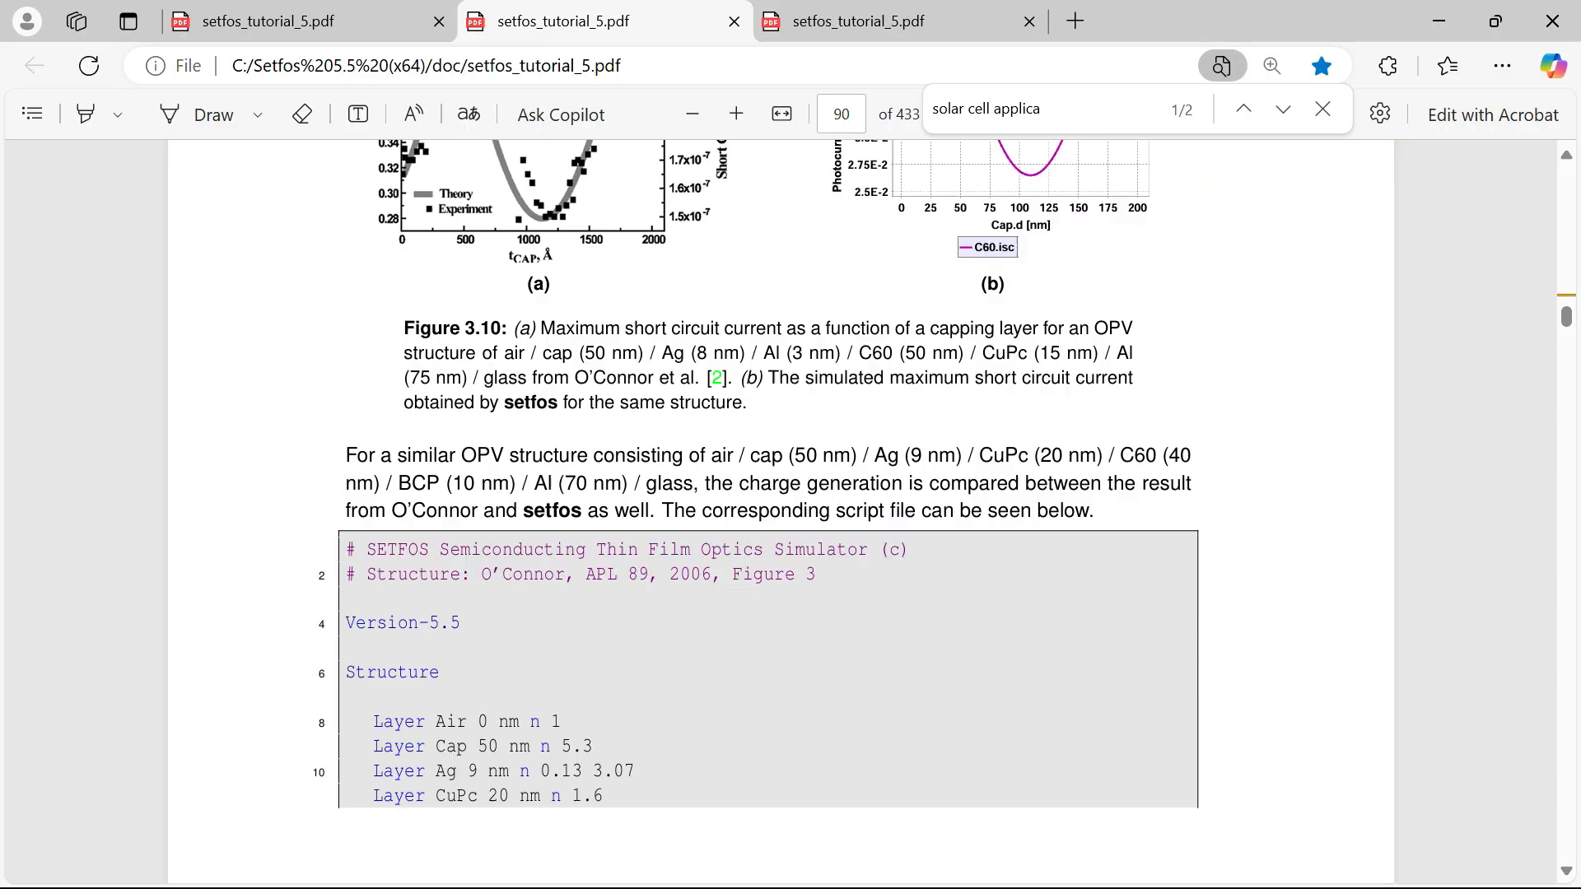
scroll(768, 511, down, 10)
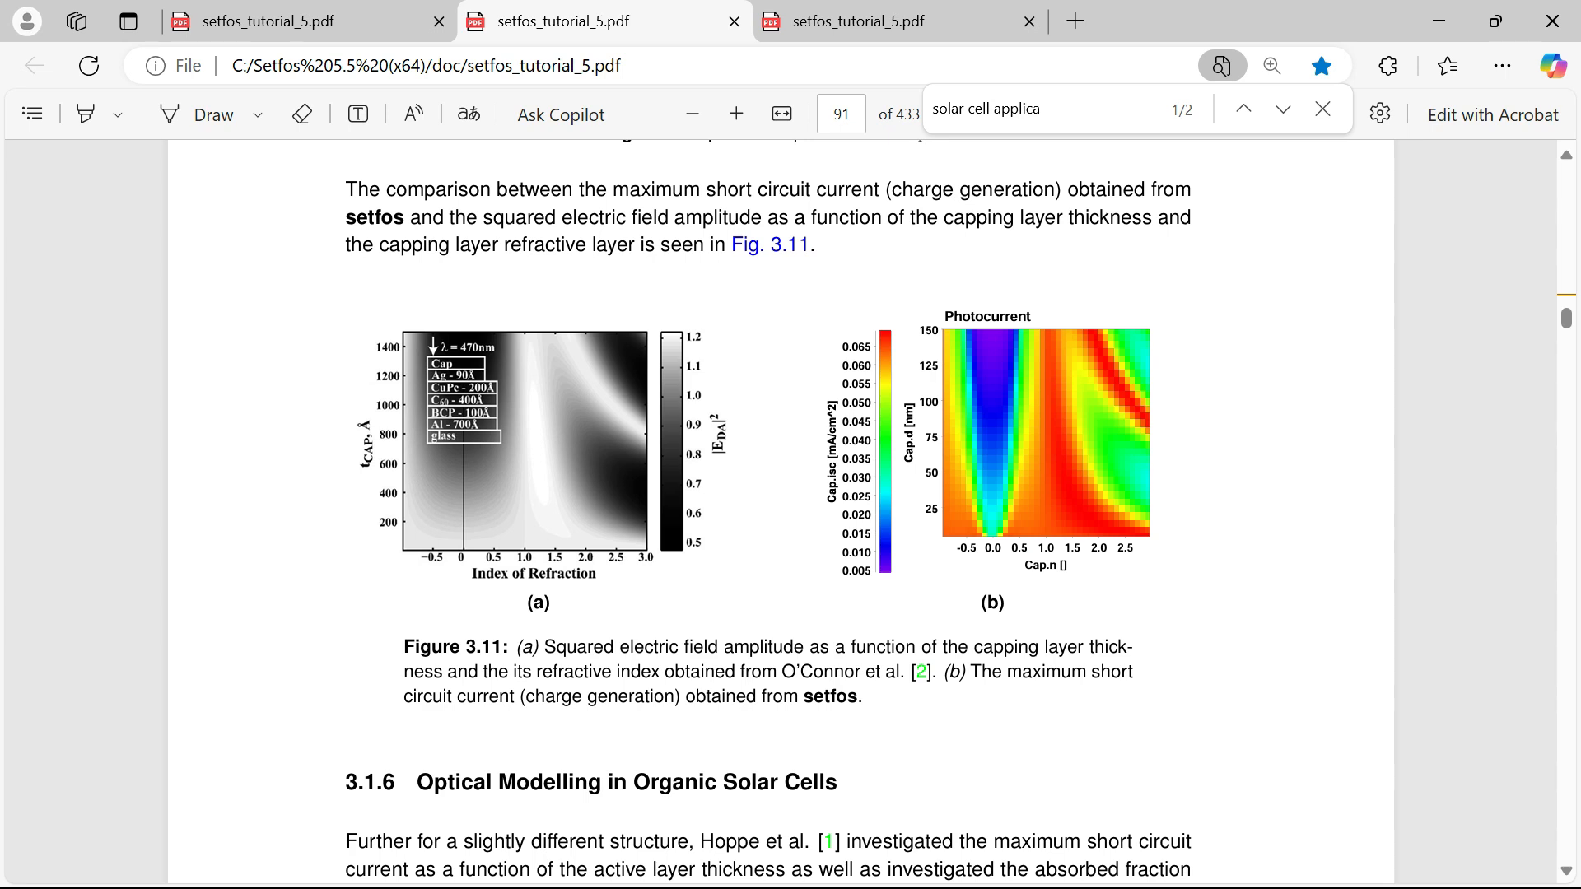
Switch back to Setfos and examine the photocurrent maps of the Cap, Ag, Cupc, C60, BCP and Al layers
key(alt+Tab)
click(250, 312)
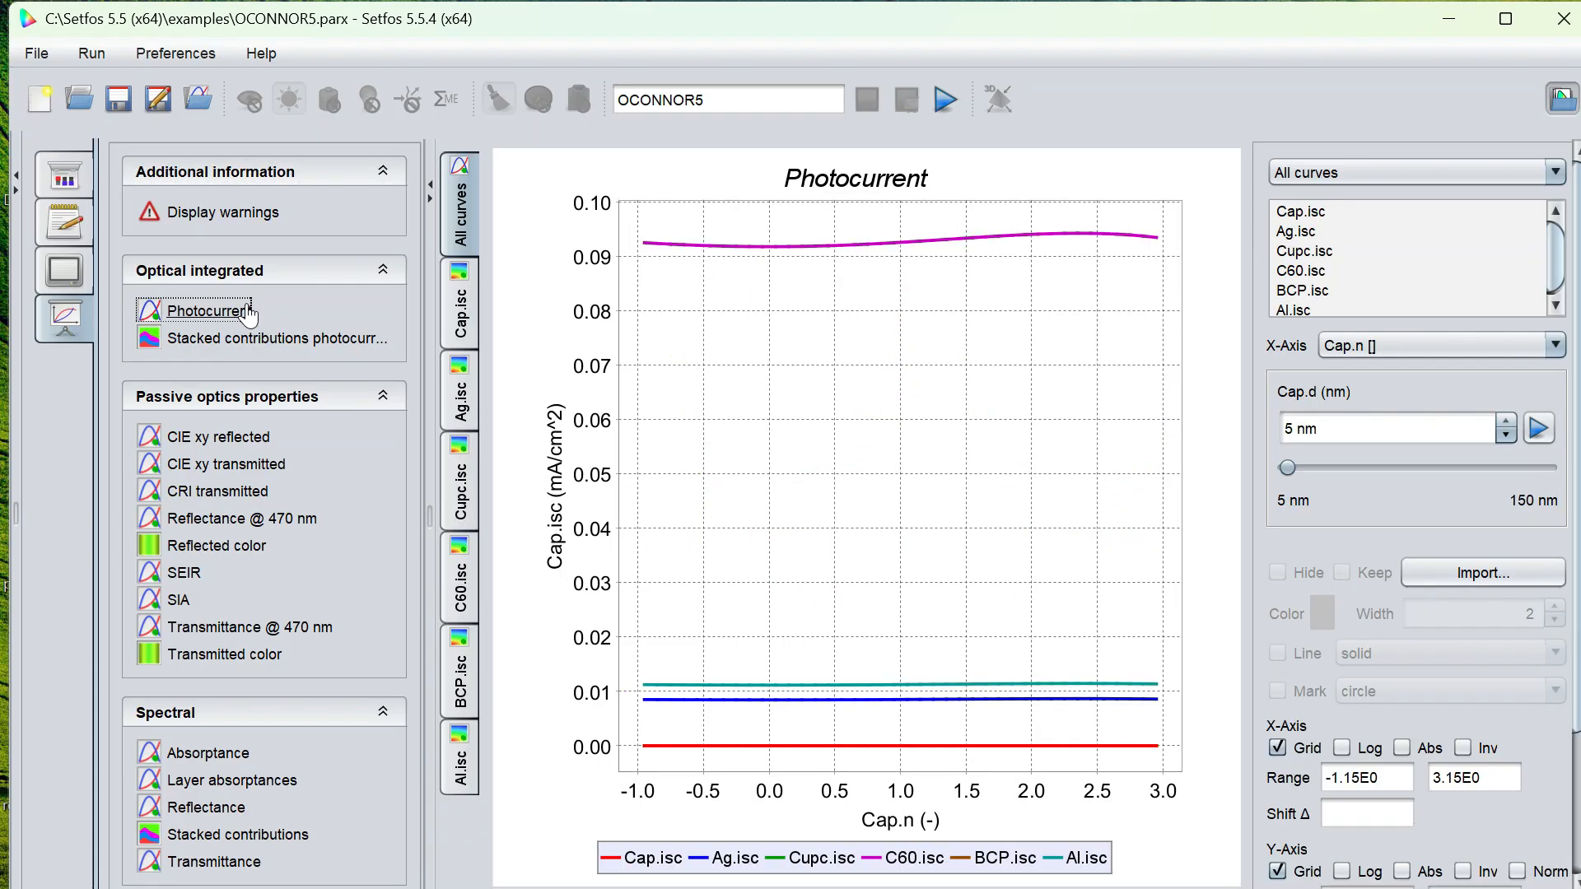
click(463, 305)
click(466, 377)
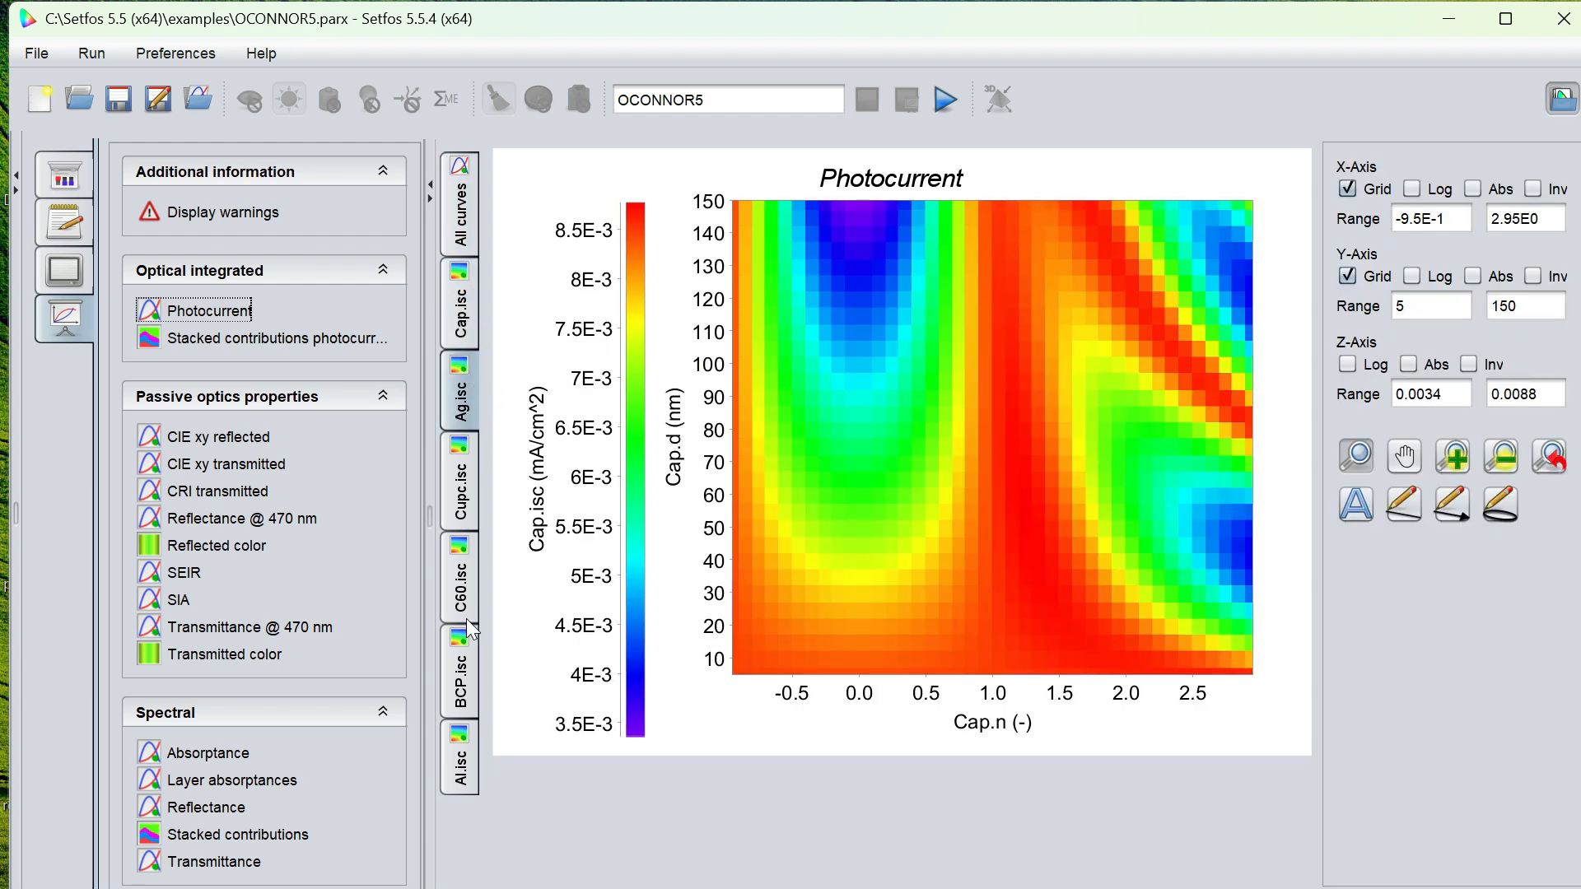
click(469, 504)
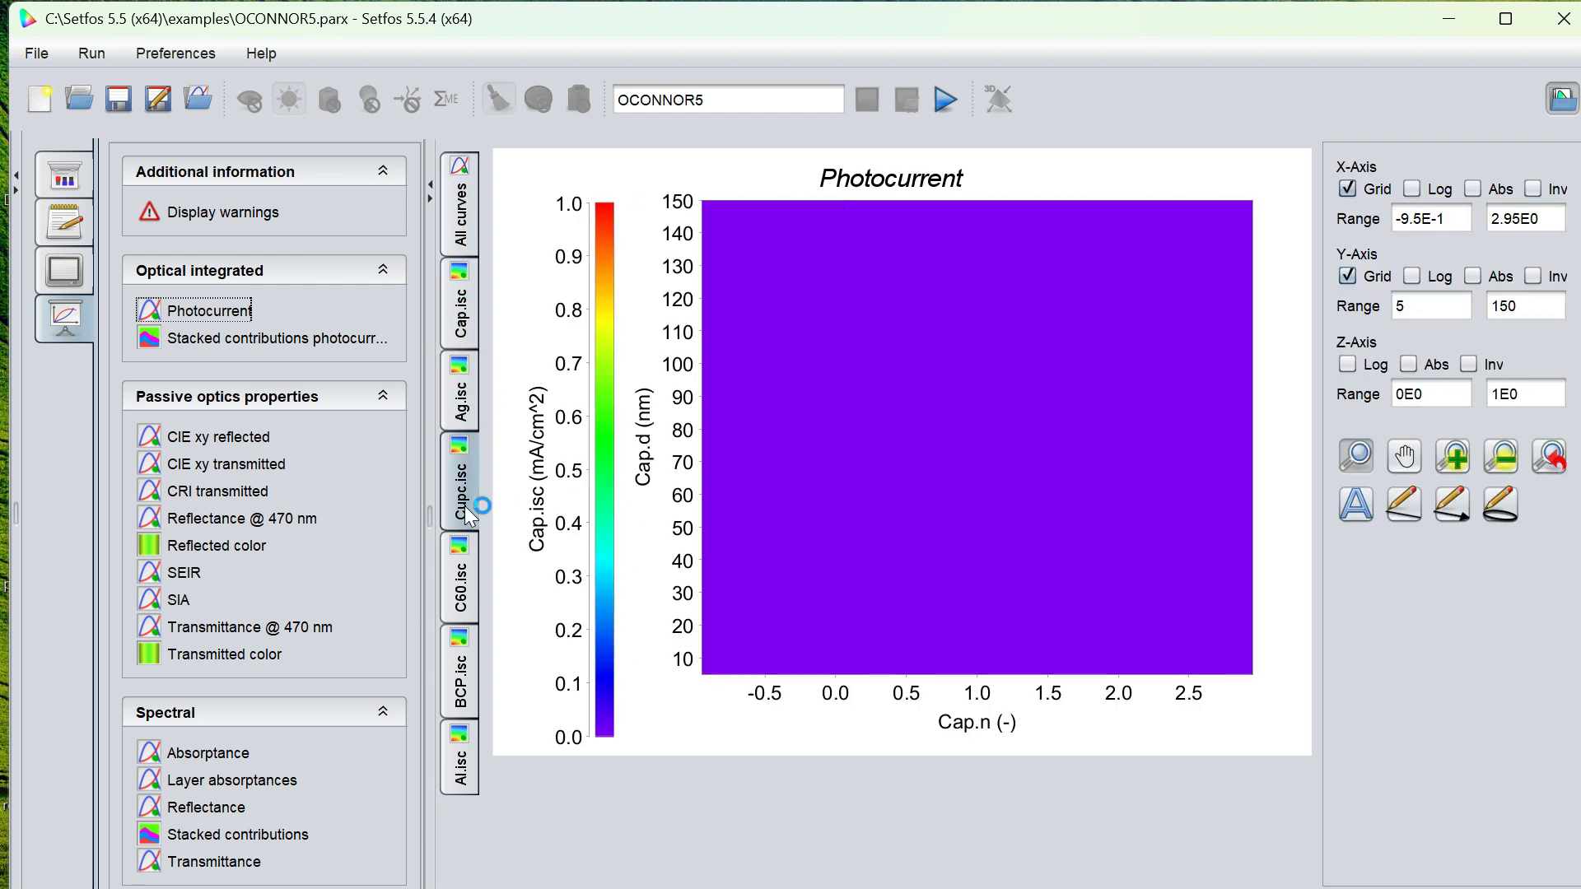
click(465, 576)
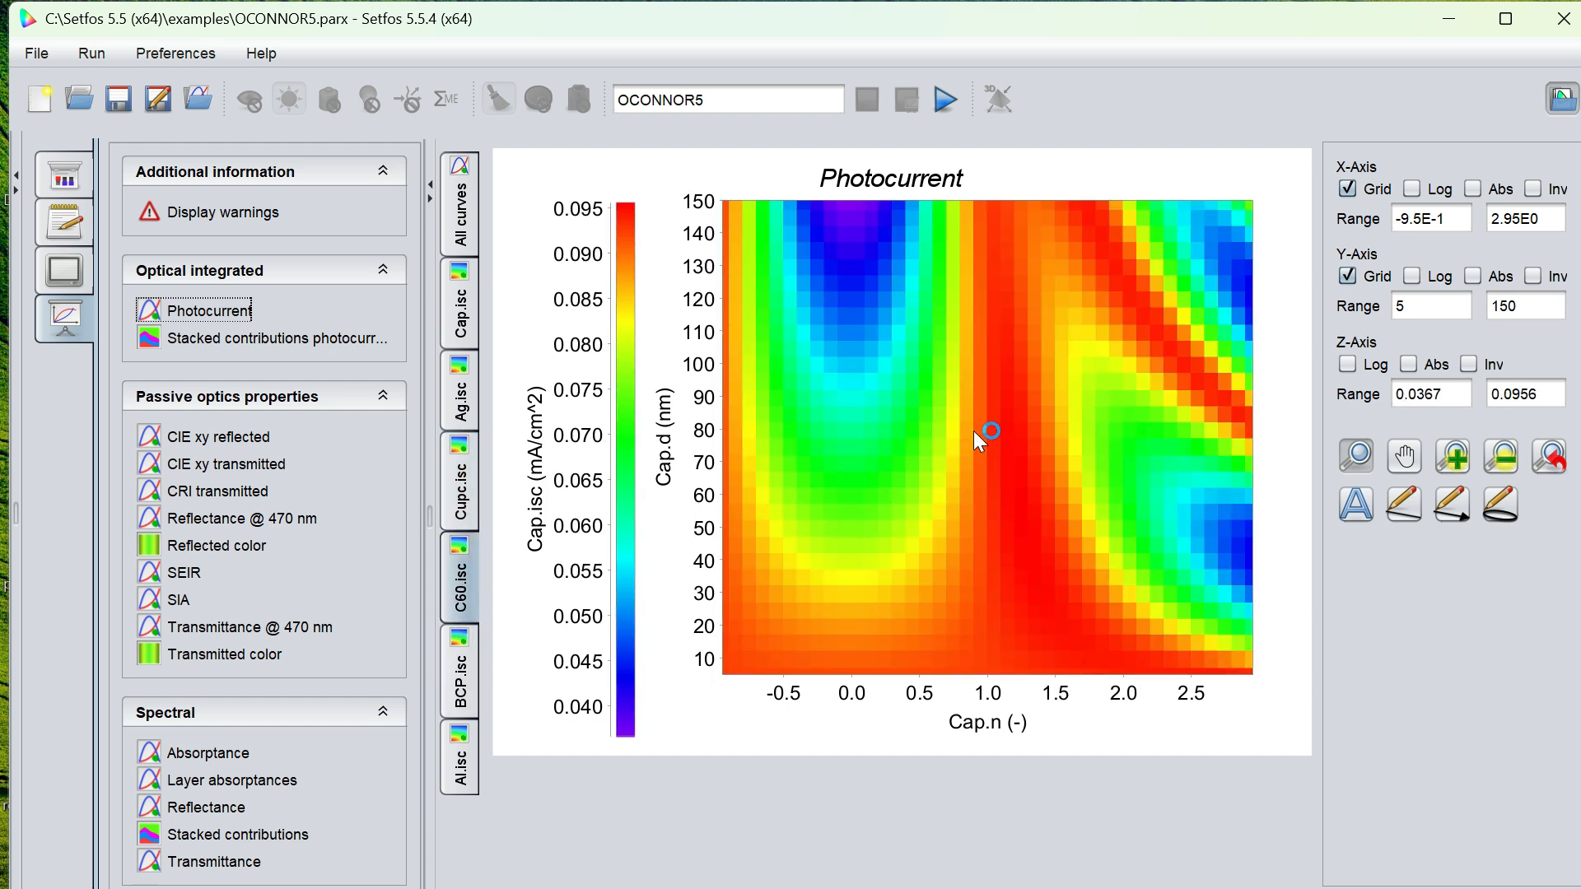
mouse_move(859, 320)
mouse_down()
mouse_move(1021, 502)
mouse_move(851, 343)
mouse_up()
click(451, 650)
click(446, 749)
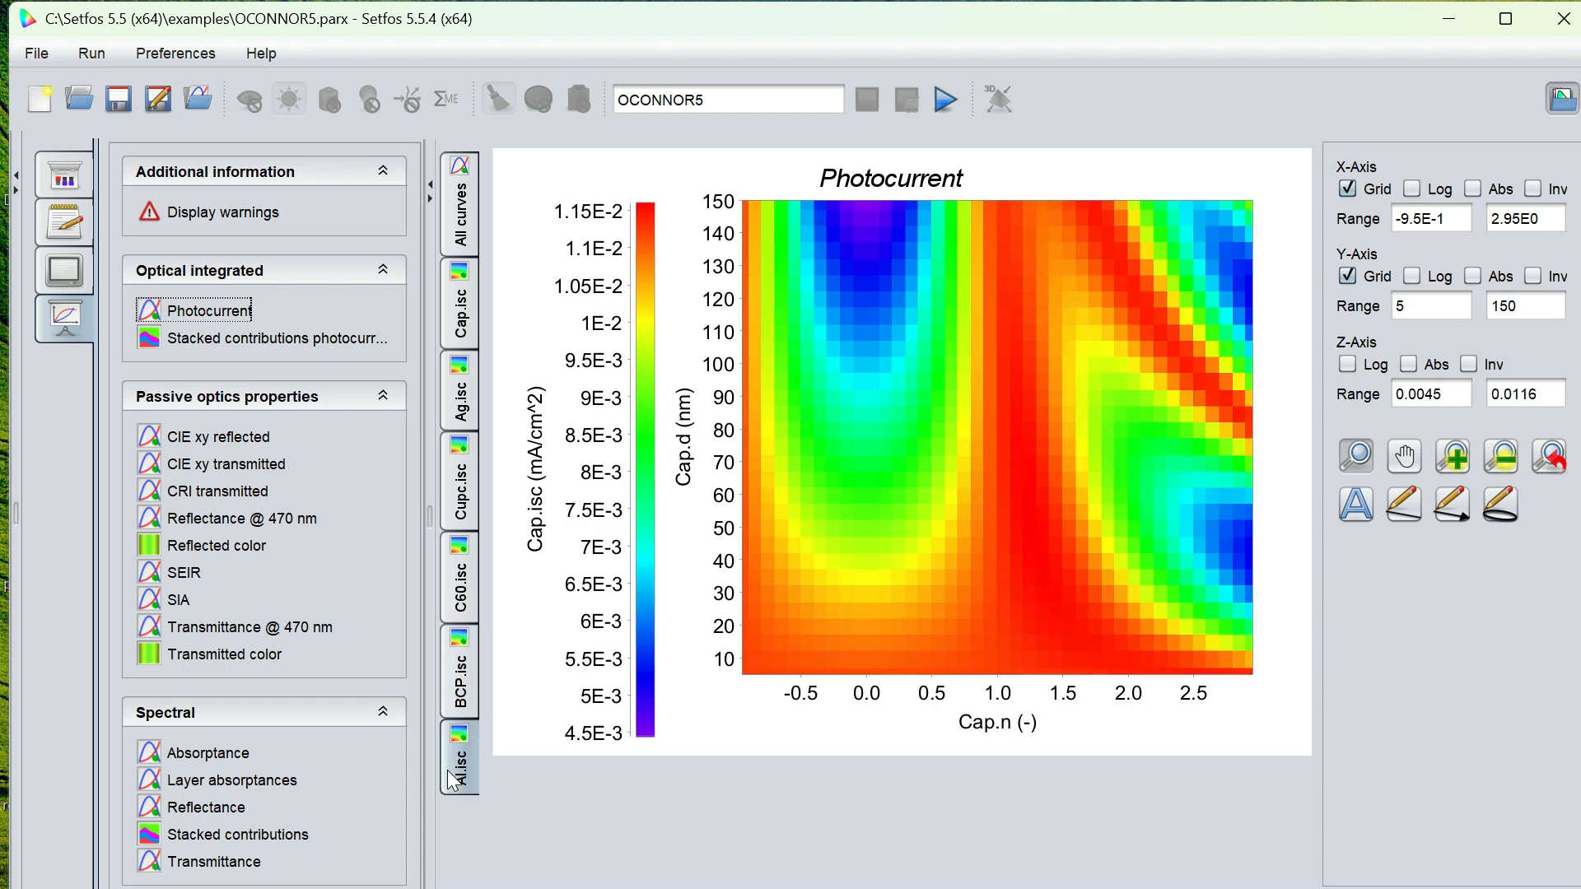
Show all photocurrent curves and switch on the logarithmic, absolute and inverted options for the X-axis
click(448, 476)
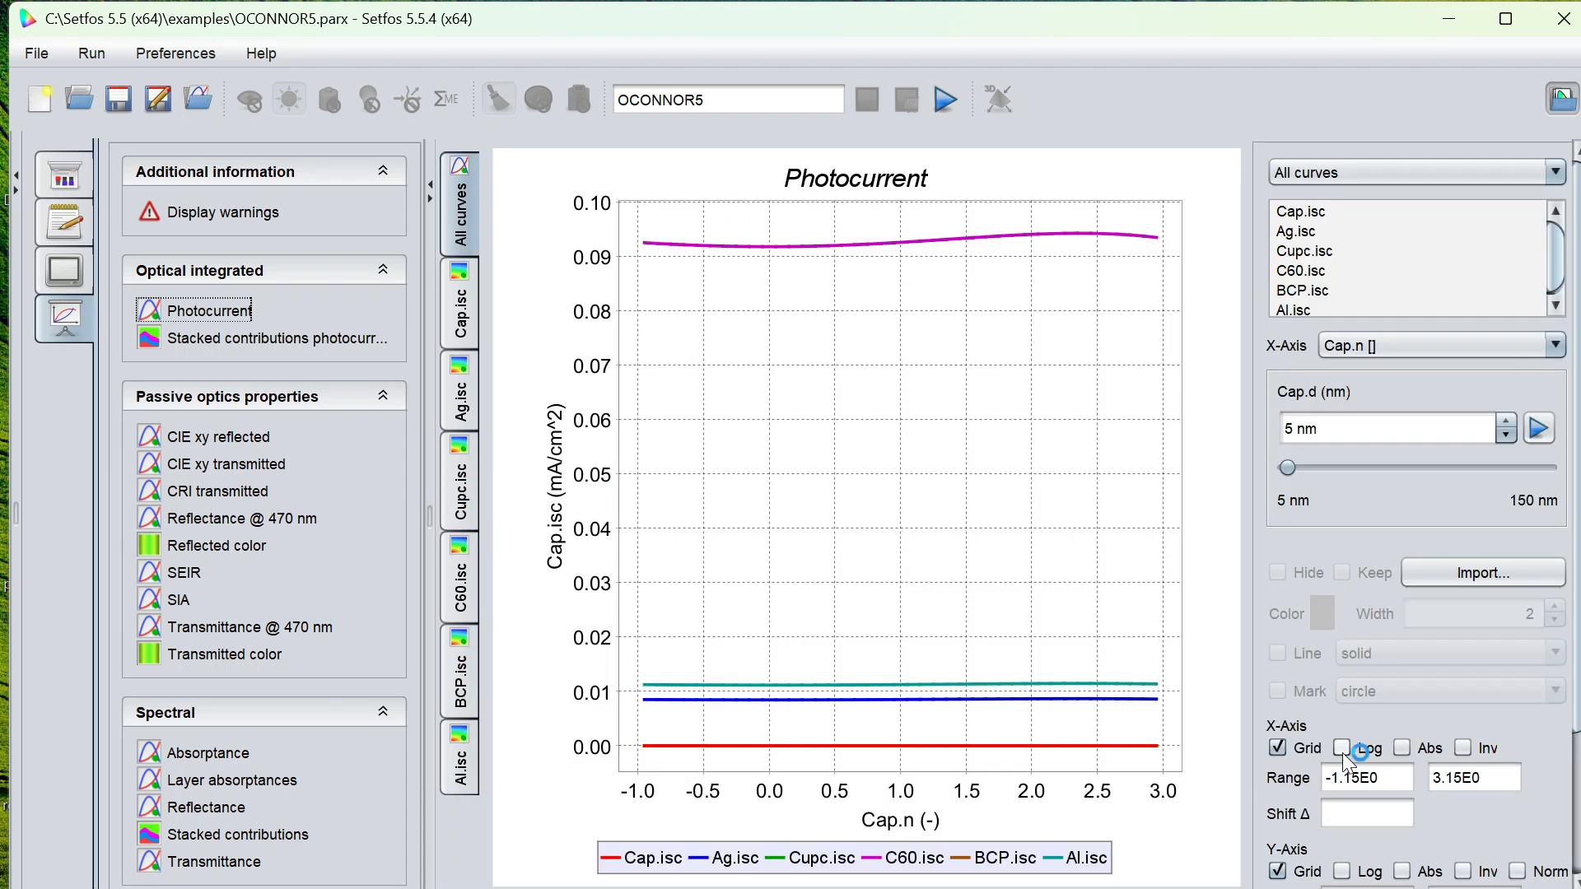
click(1342, 753)
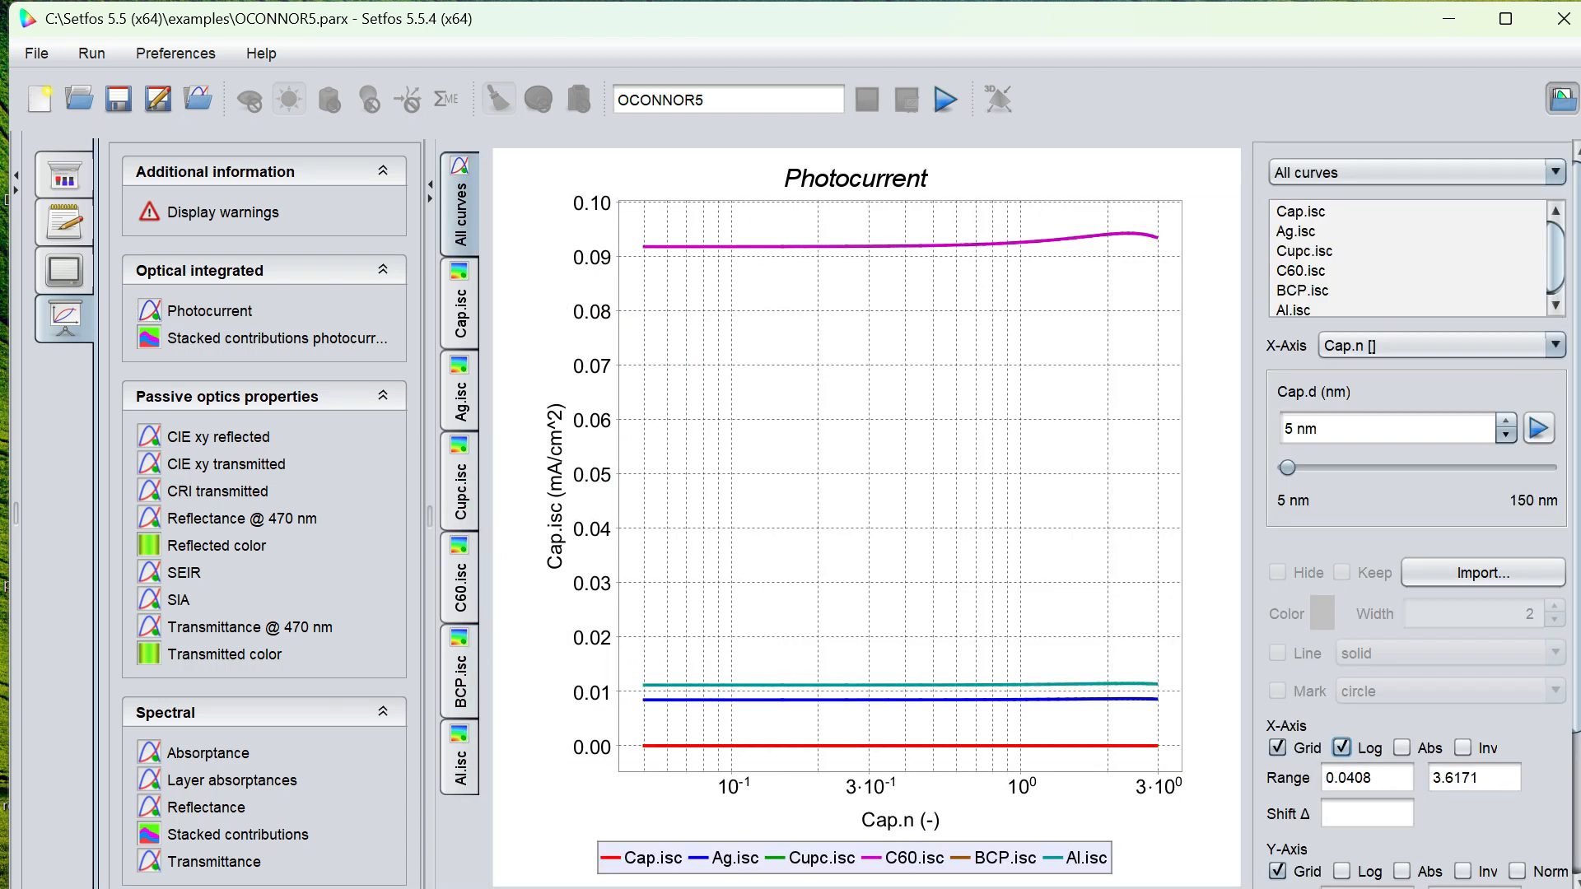
click(1405, 749)
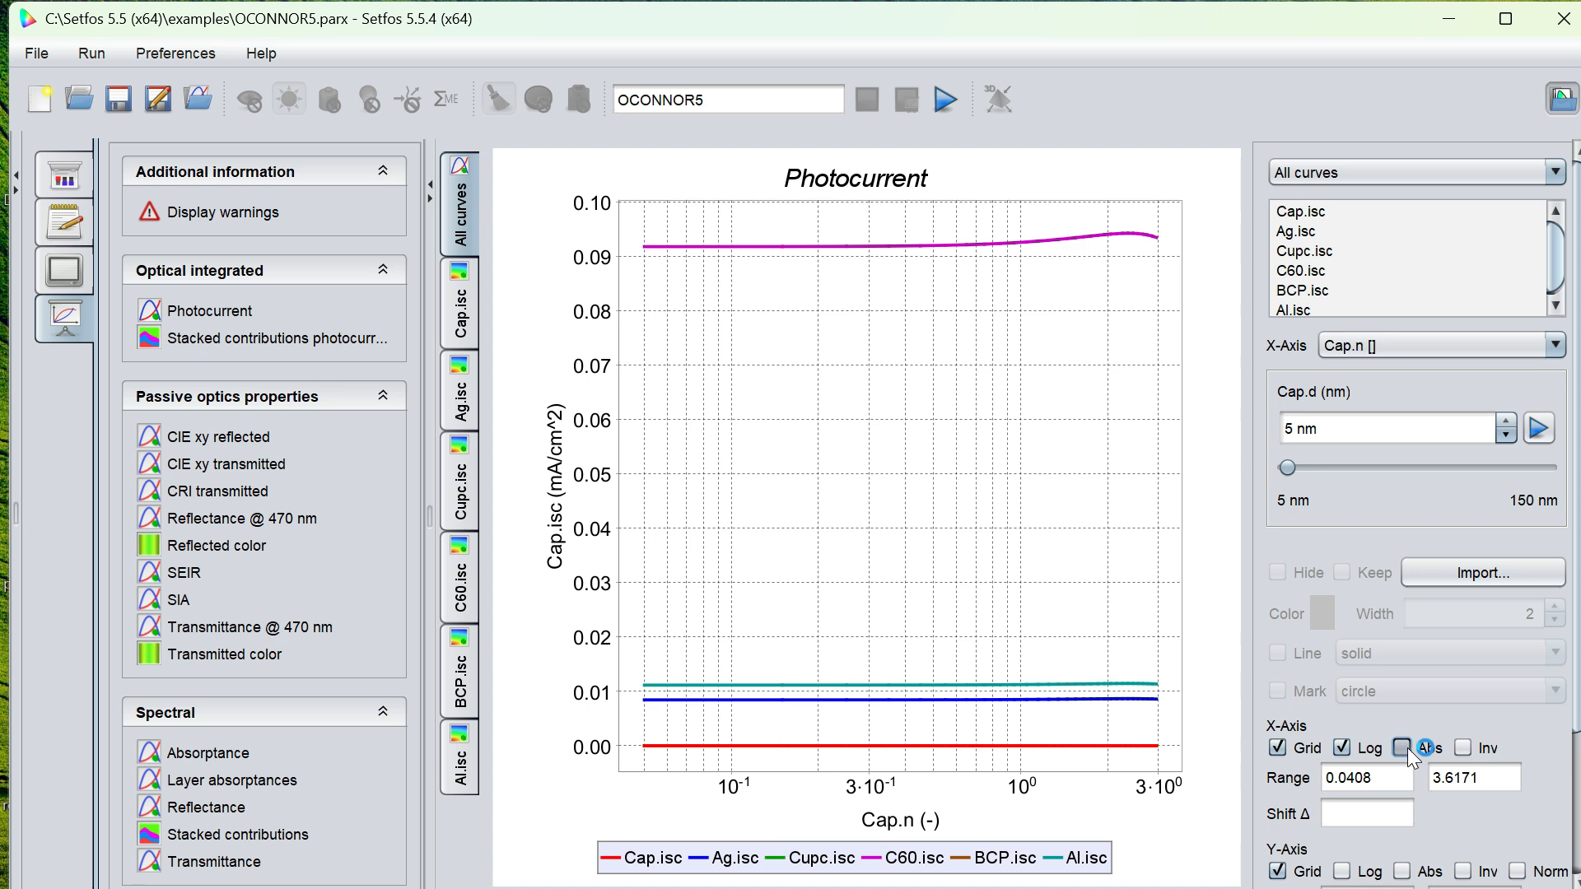
click(1463, 748)
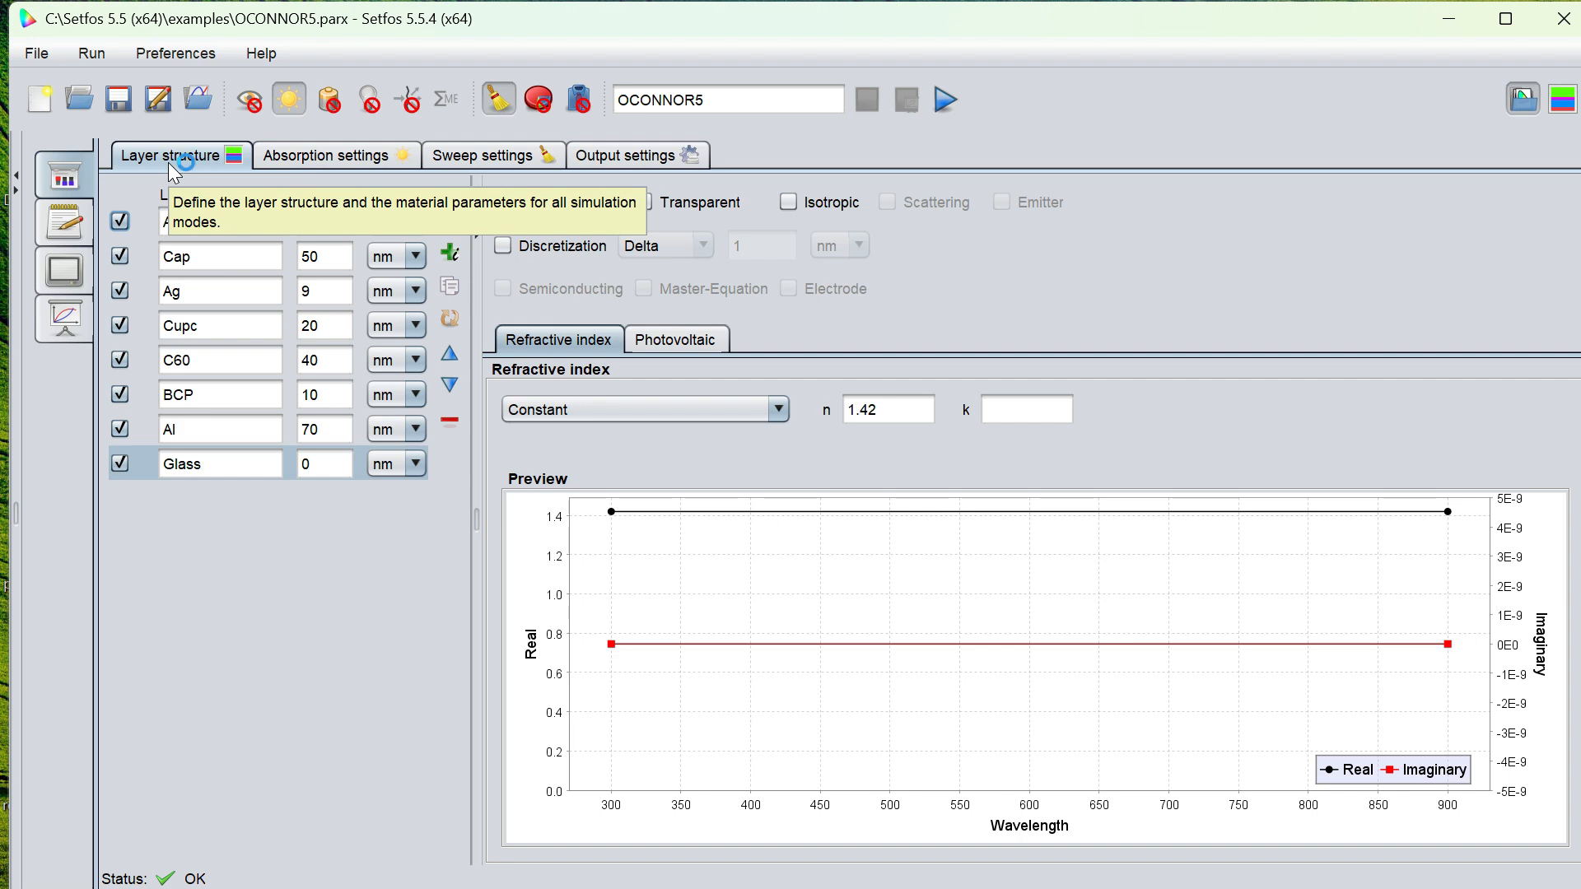
Review the OCONNOR5 model's layer structure, absorption settings and sweep settings
click(62, 216)
click(63, 196)
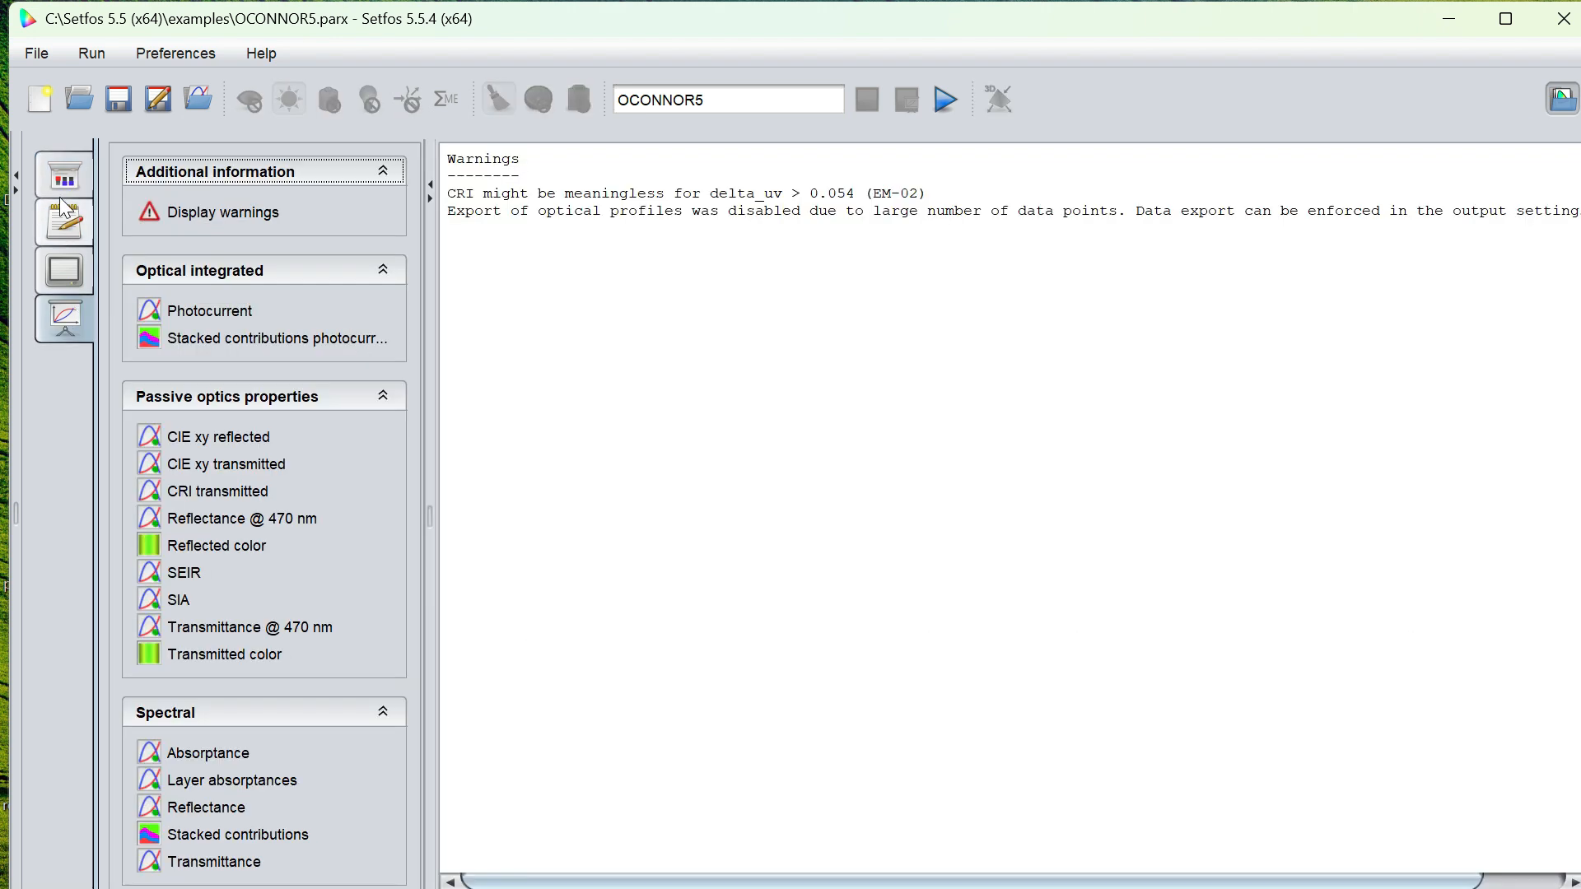
click(62, 171)
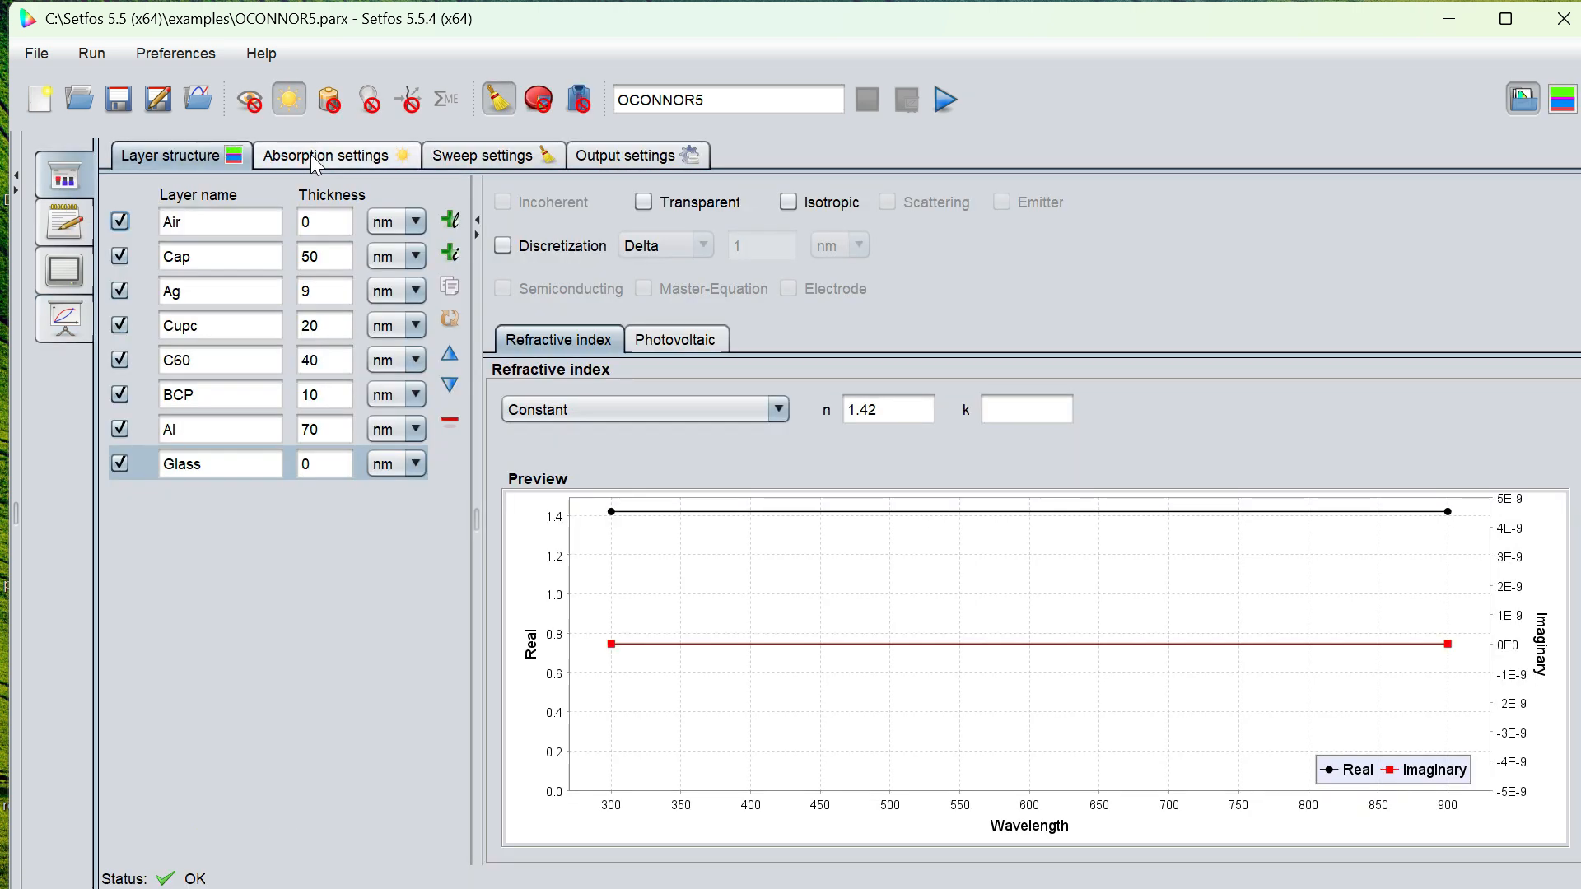
click(344, 158)
click(508, 163)
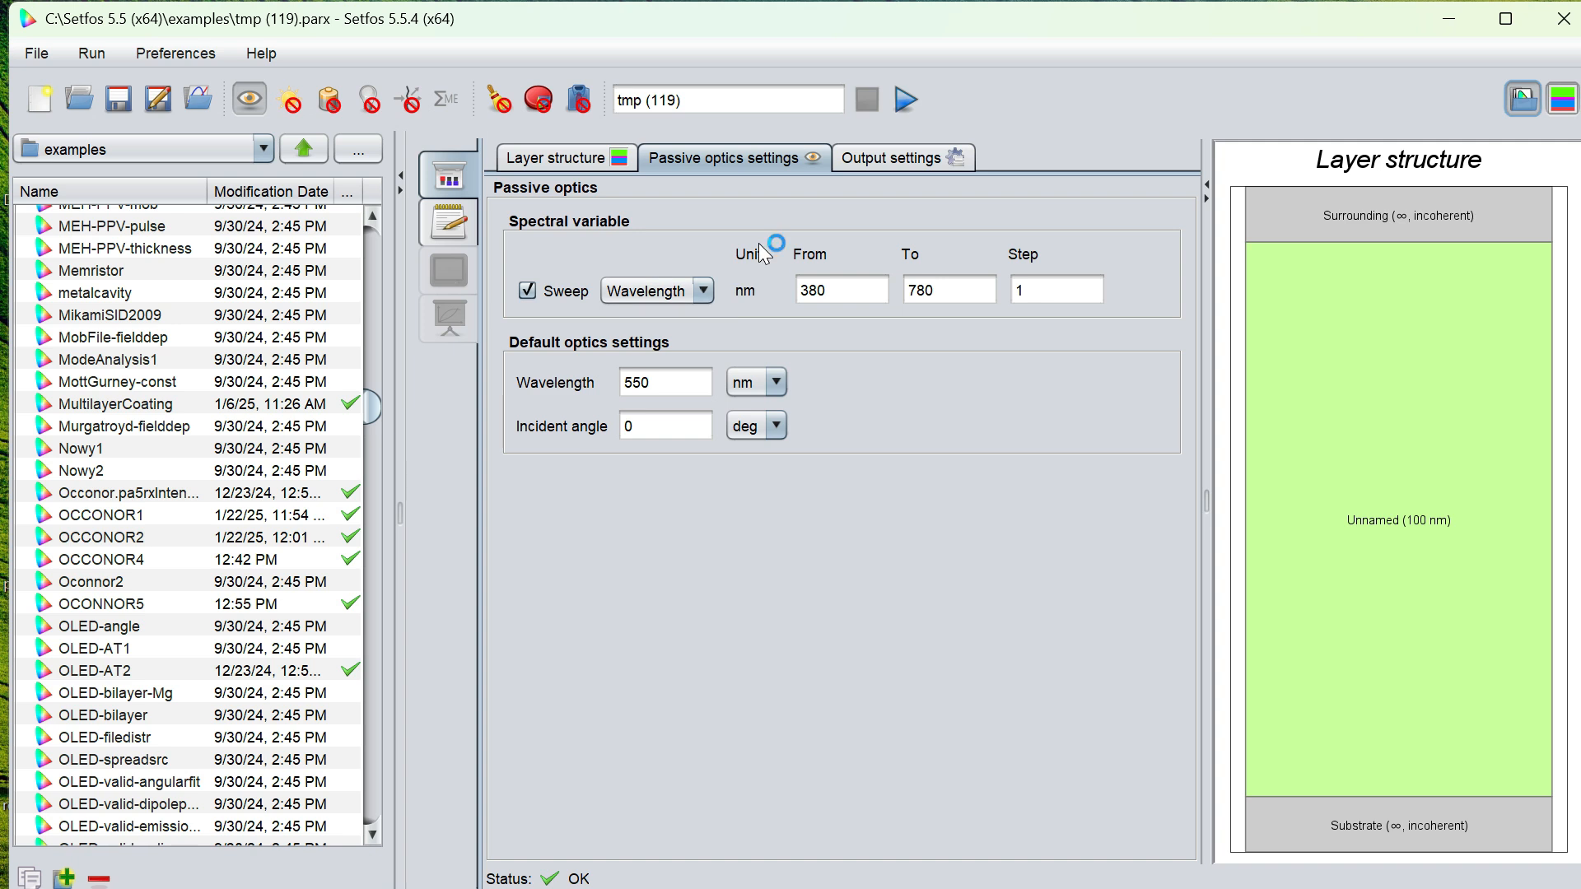
Review the default layer structure and generated script of the new tmp (119) simulation
click(539, 161)
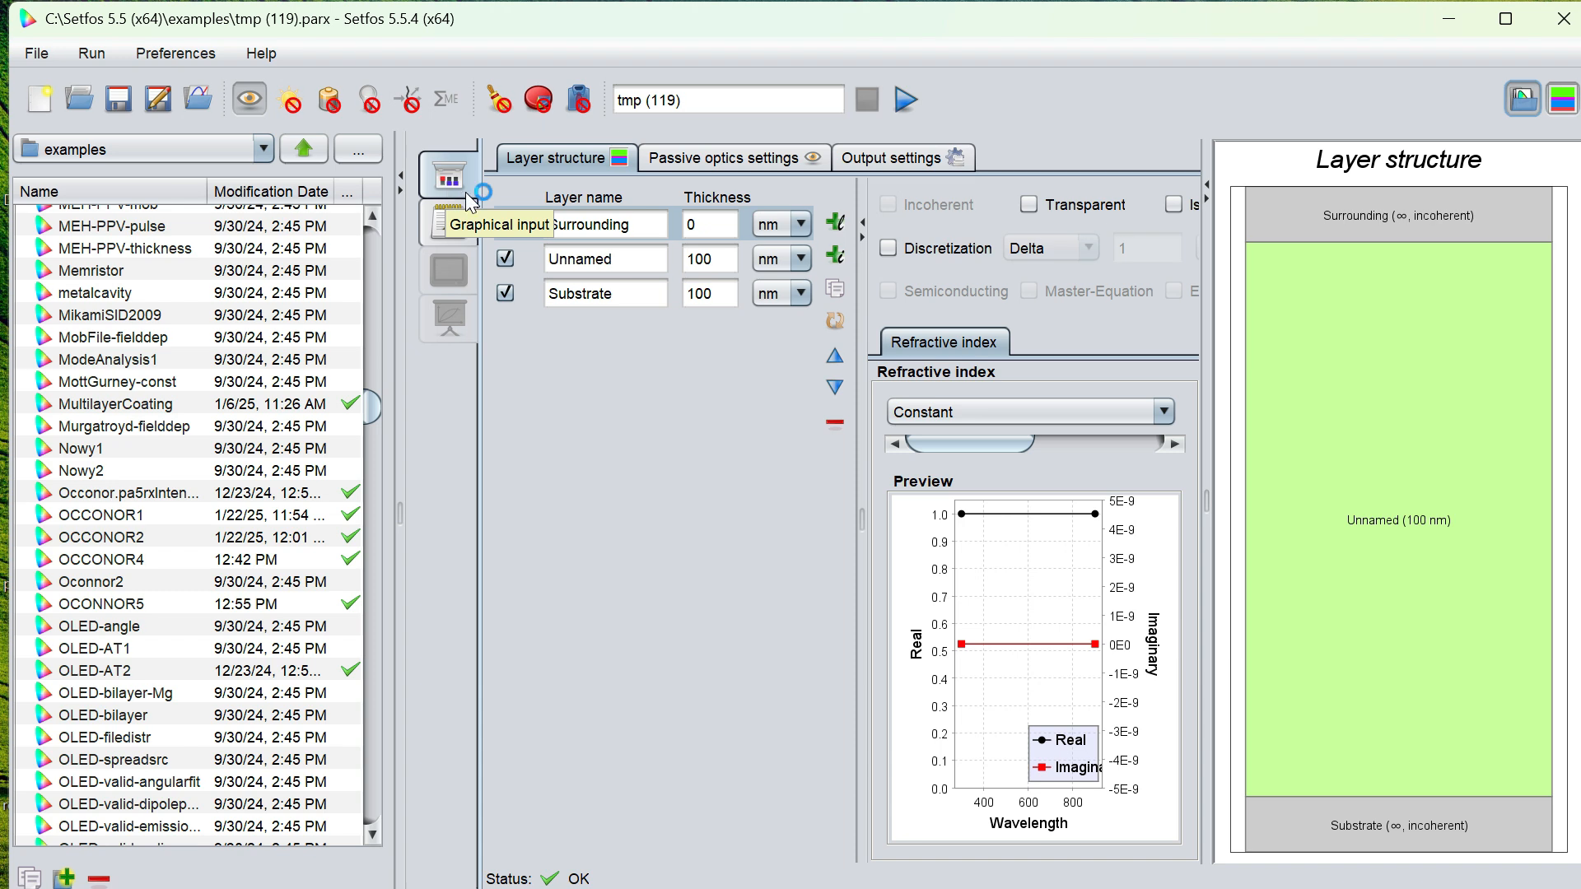
click(451, 215)
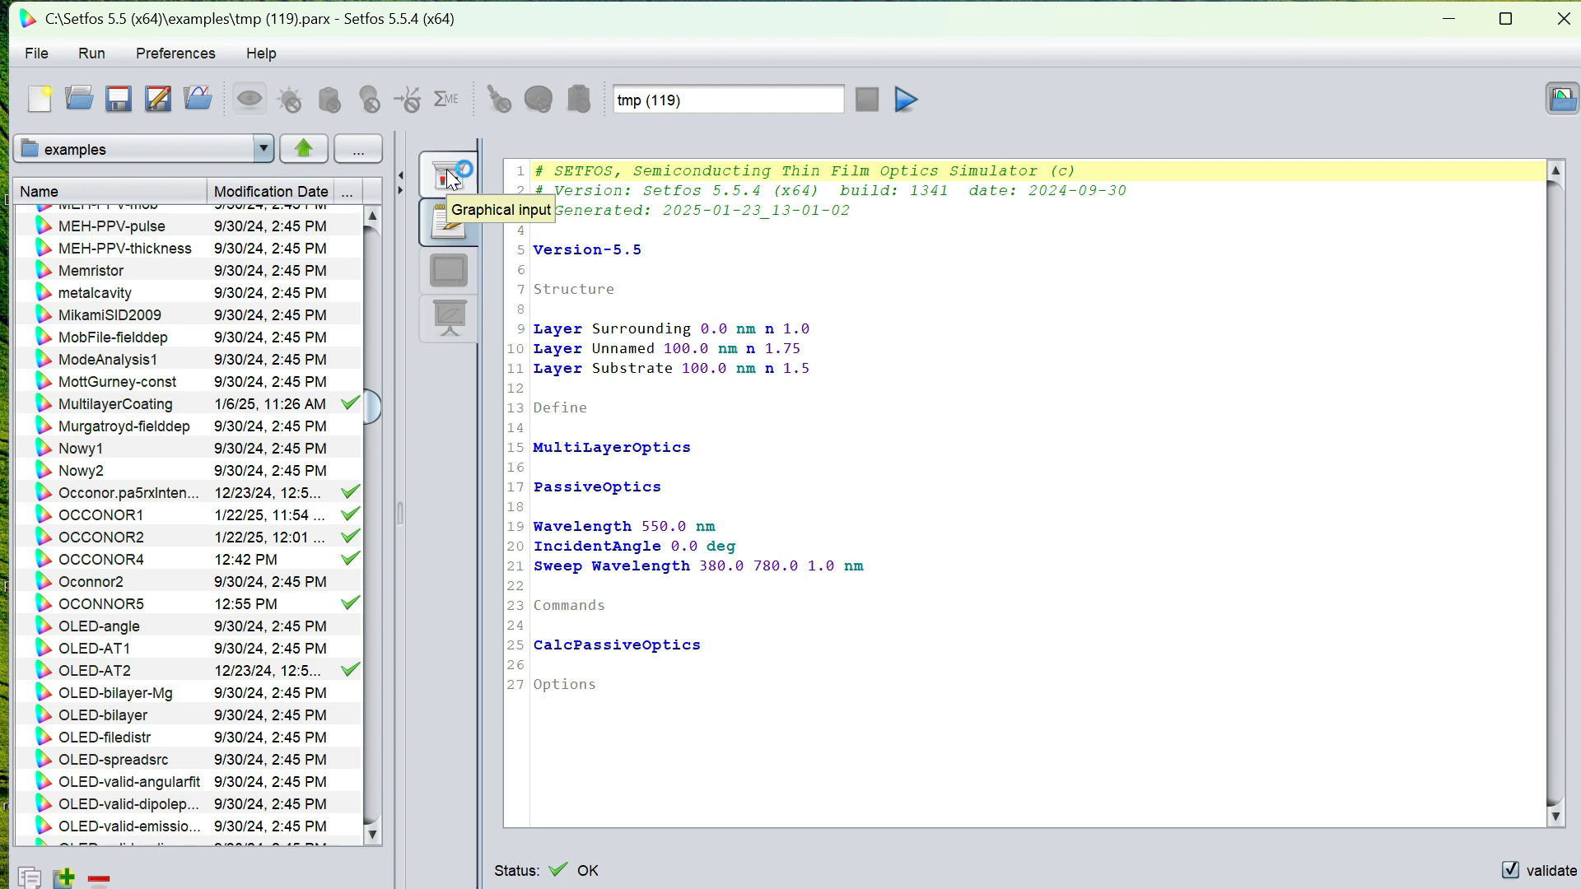
click(450, 176)
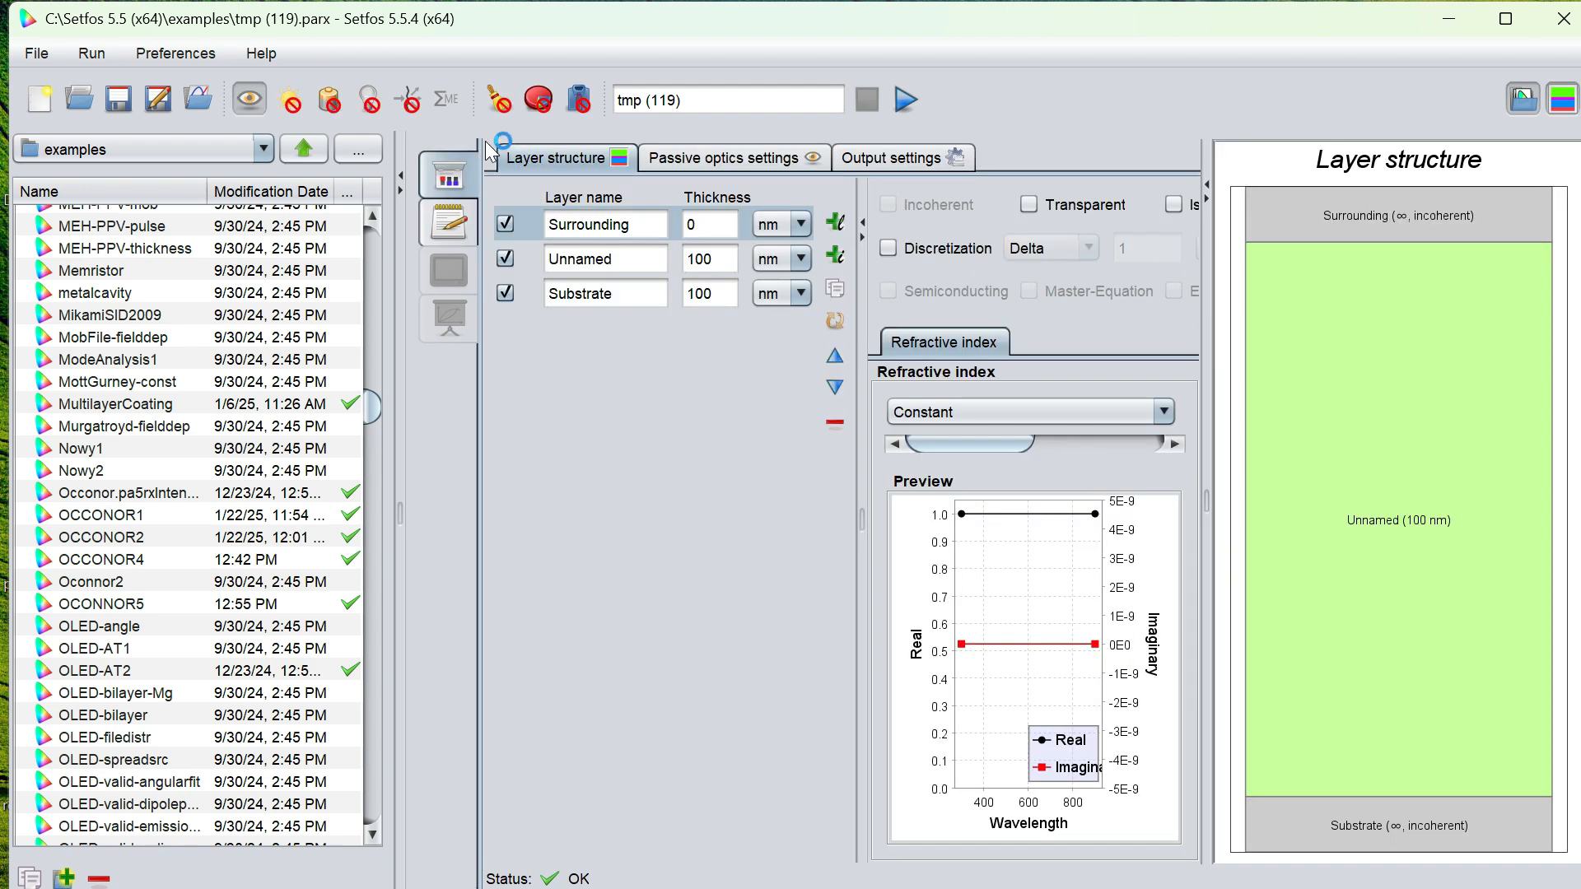